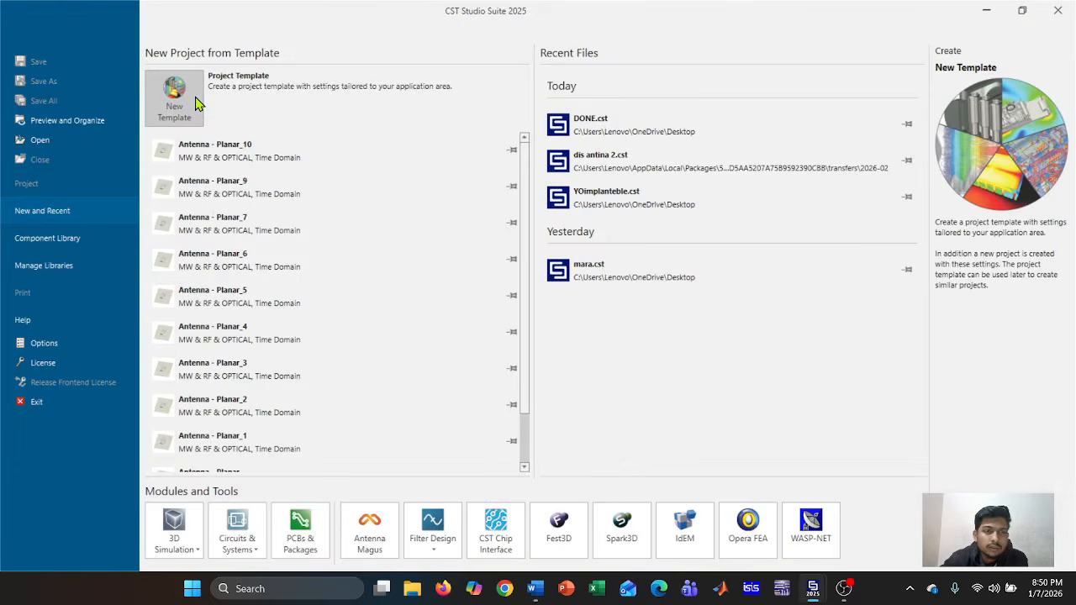
Start a Microwaves & RF/Optical > Antennas > Planar (Patch, Slot, etc.) template with the default solver and units
left_click(195, 97)
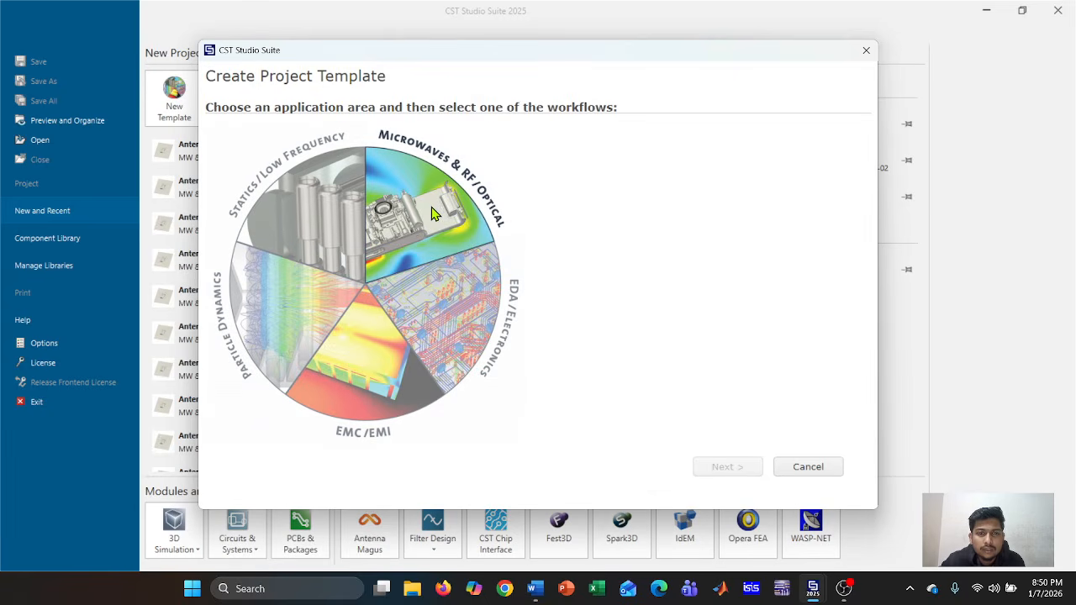
left_click(431, 213)
left_click(671, 170)
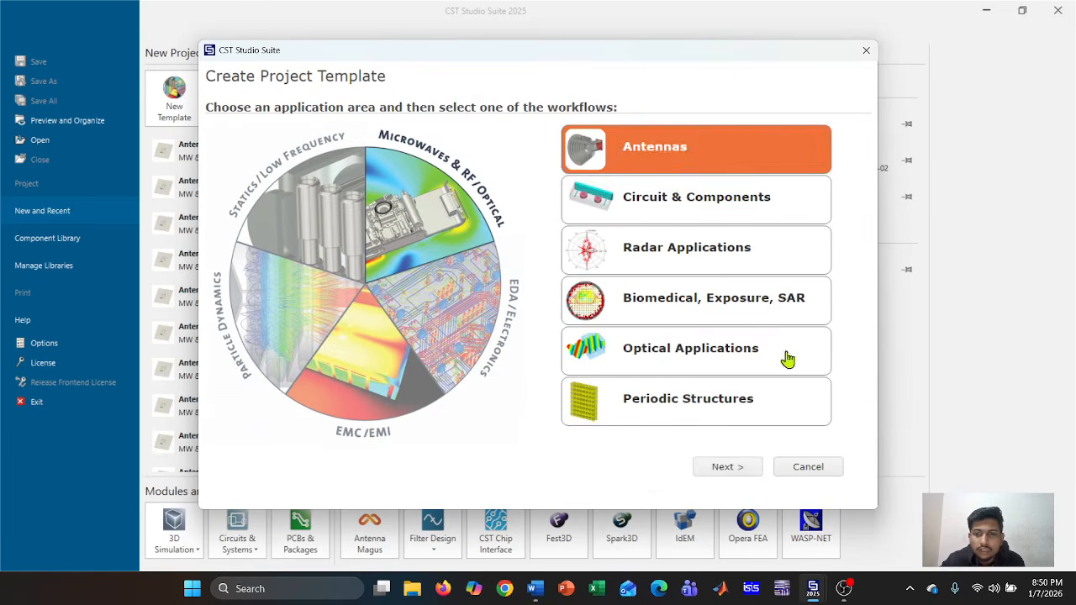
left_click(751, 475)
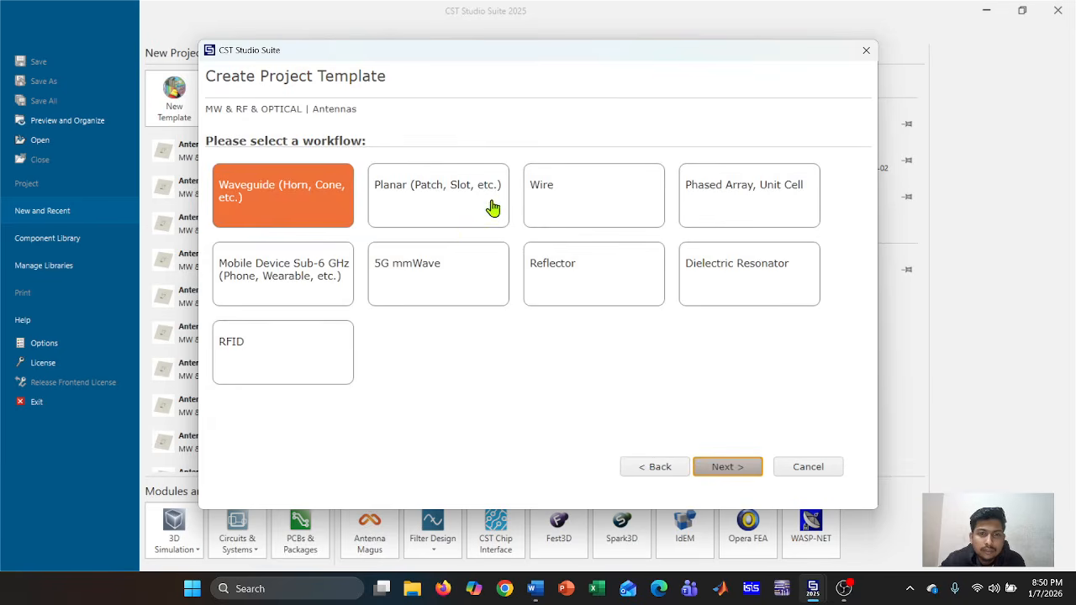
left_click(439, 199)
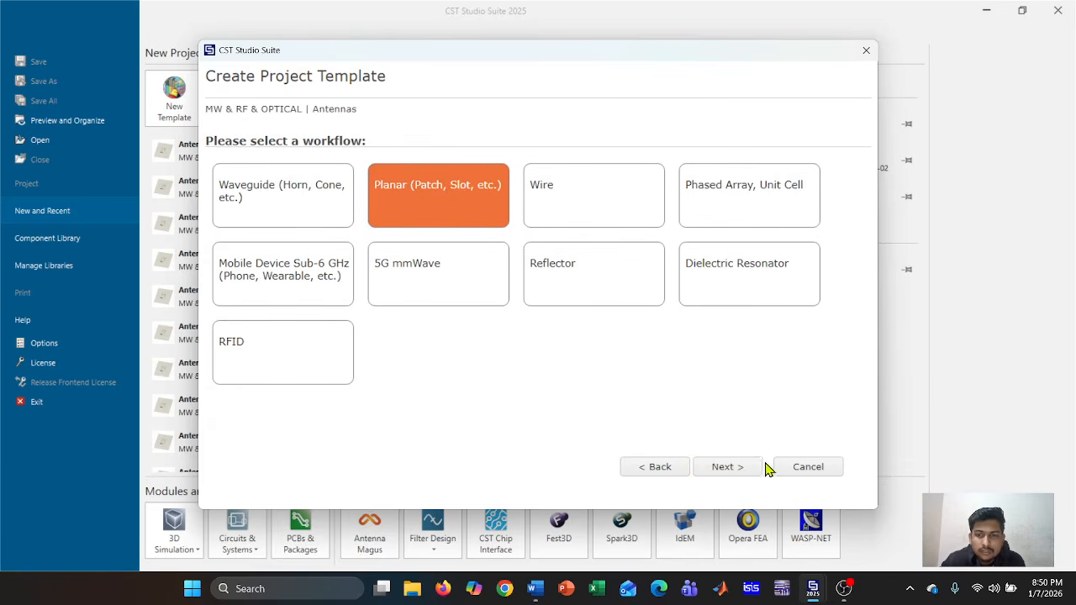
left_click(726, 466)
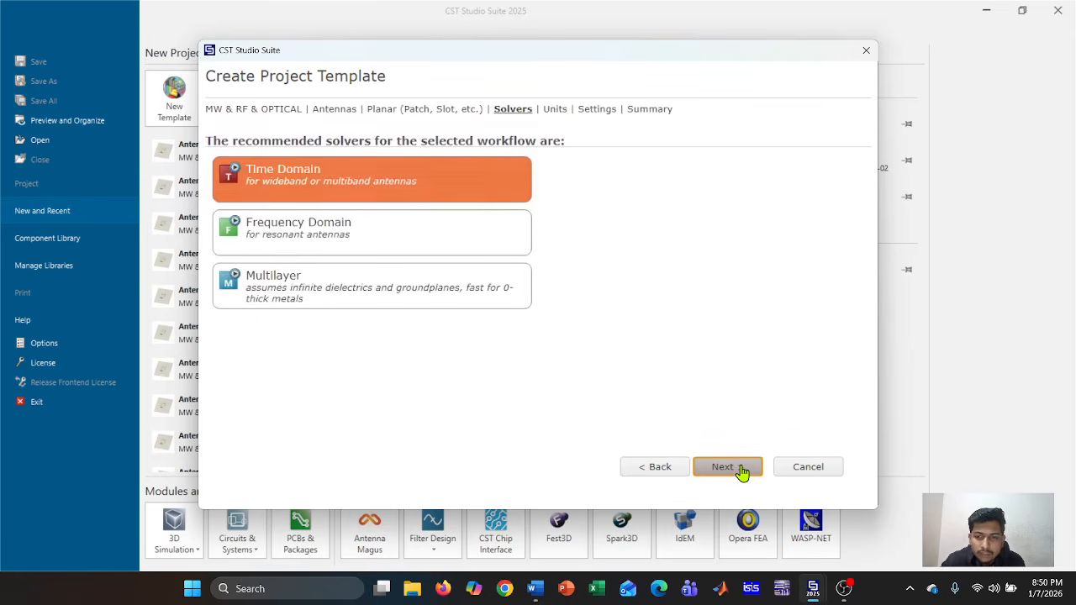
left_click(726, 466)
left_click(741, 470)
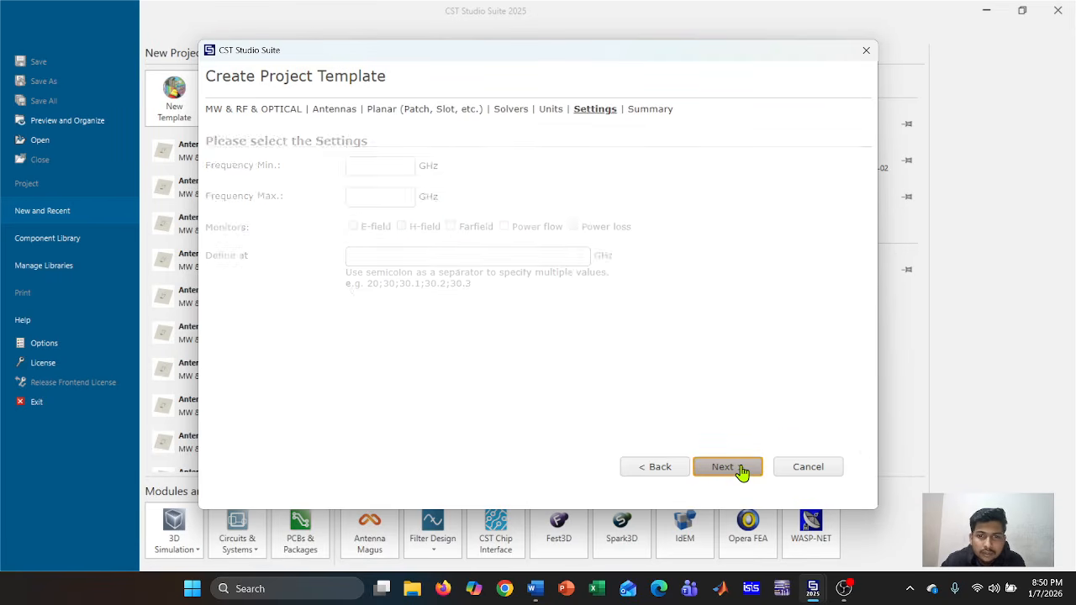
Set 0–3 GHz with E-field, H-field and Farfield monitors at 2.4;2.45;0.9;0.915;0.402;1.5;3 GHz, then finish
left_click(394, 168)
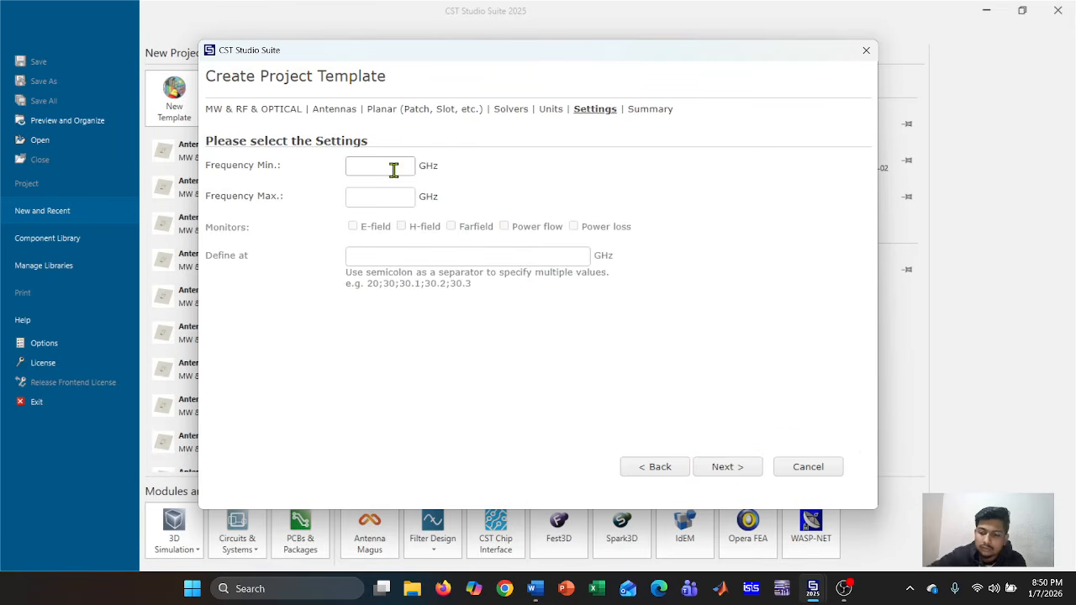
type("0")
left_click(406, 195)
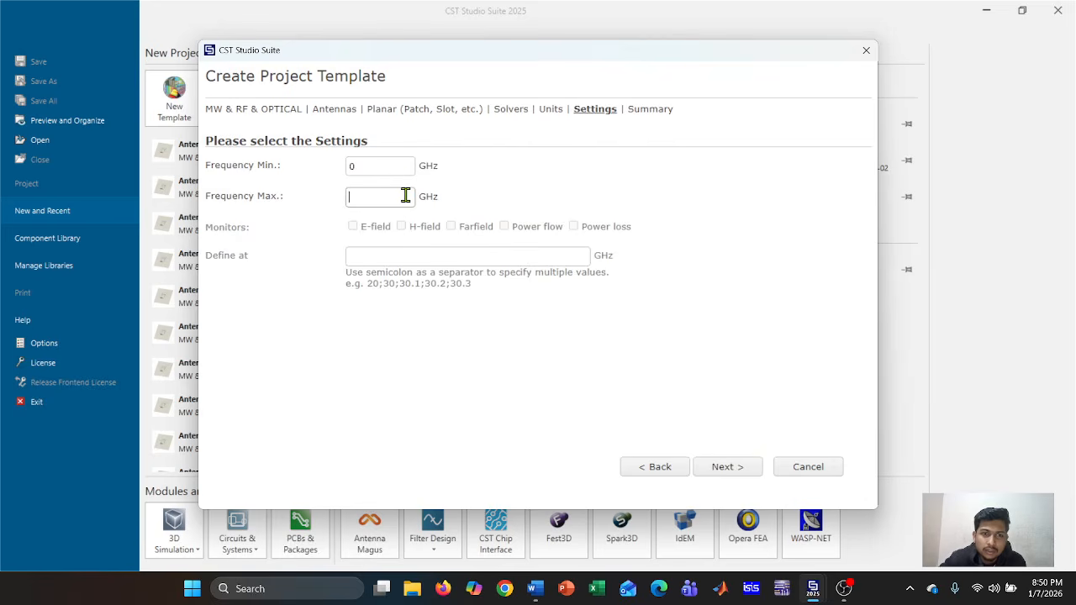
type("3")
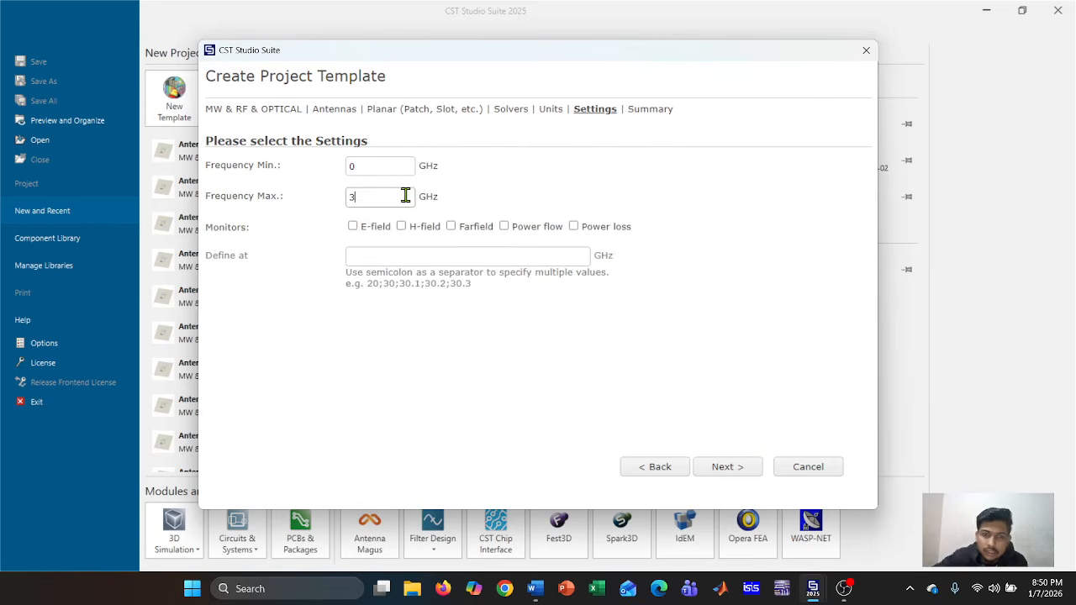
left_click(354, 226)
left_click(402, 226)
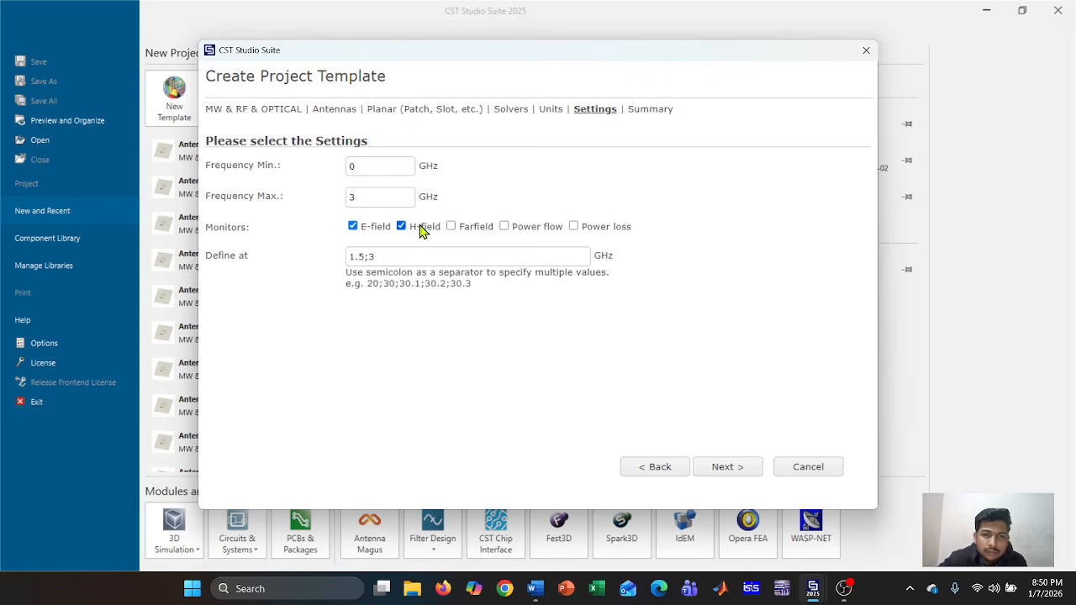
left_click(452, 226)
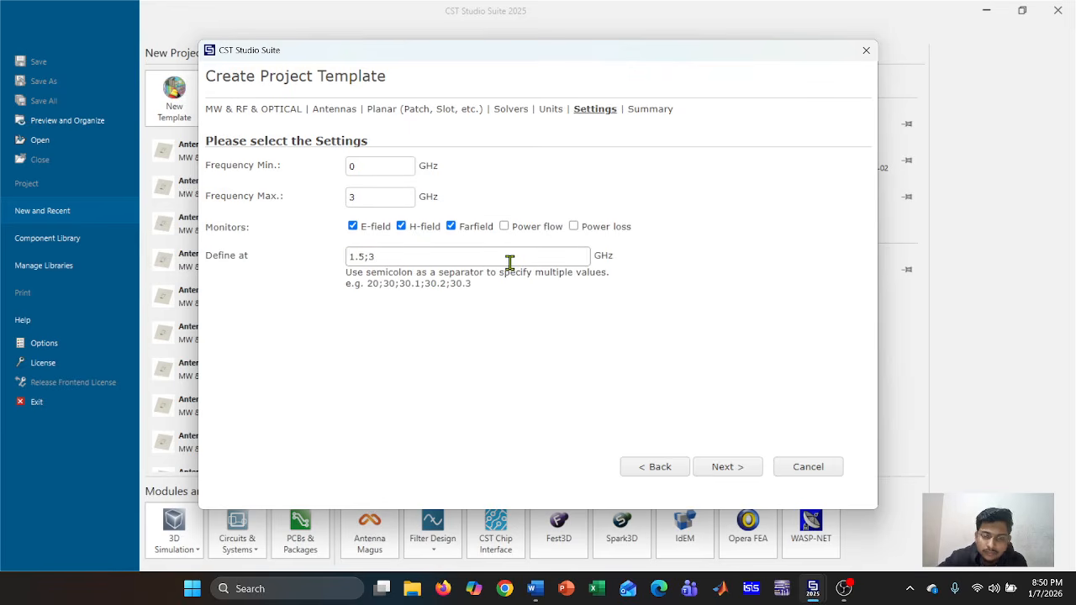
type("2.4;")
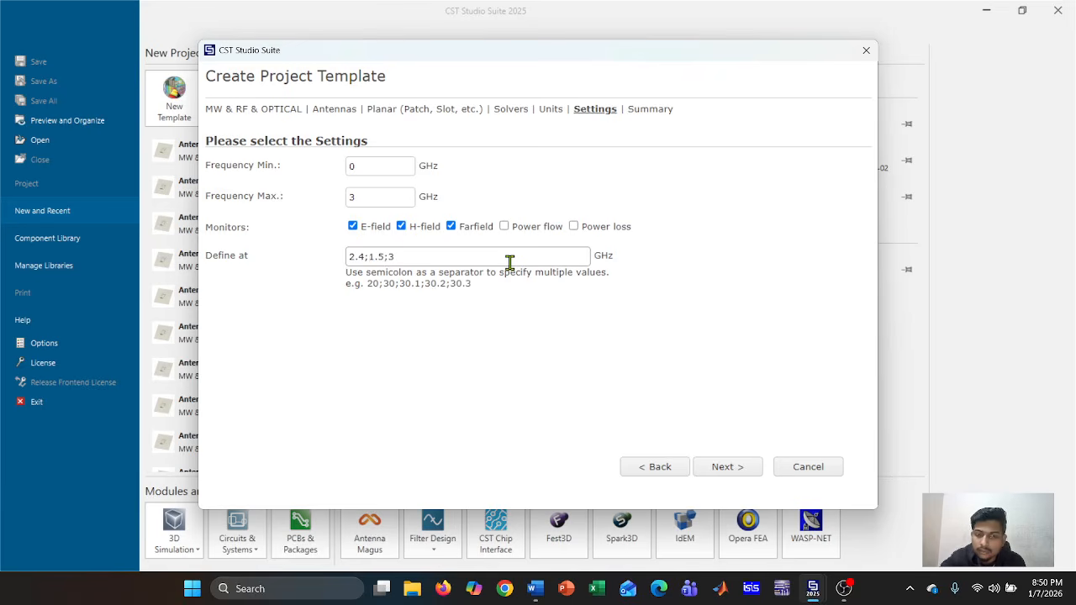
type("2.45;0")
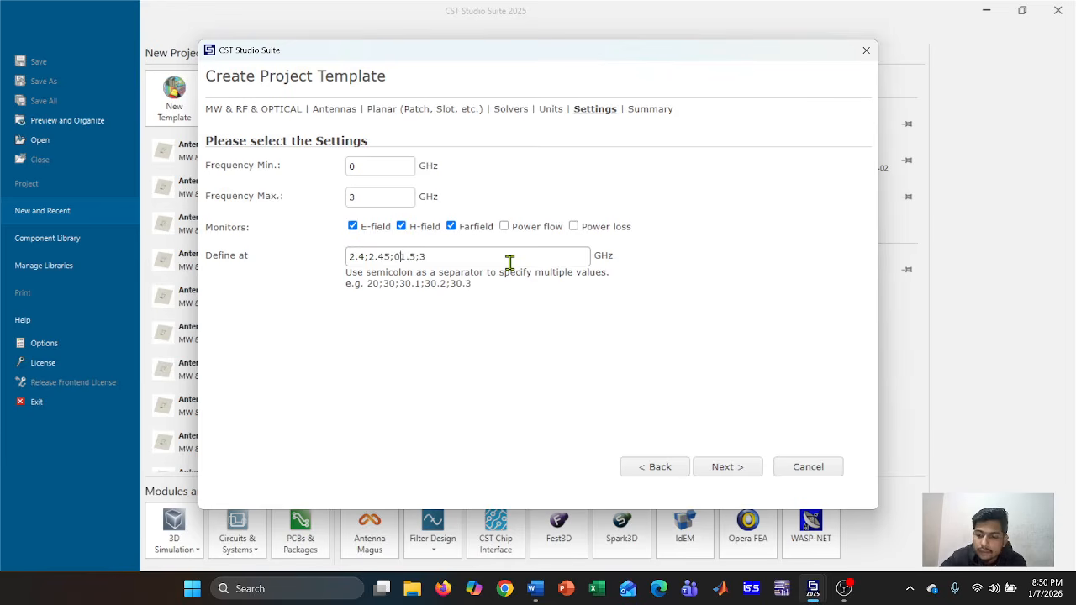
type(".9;")
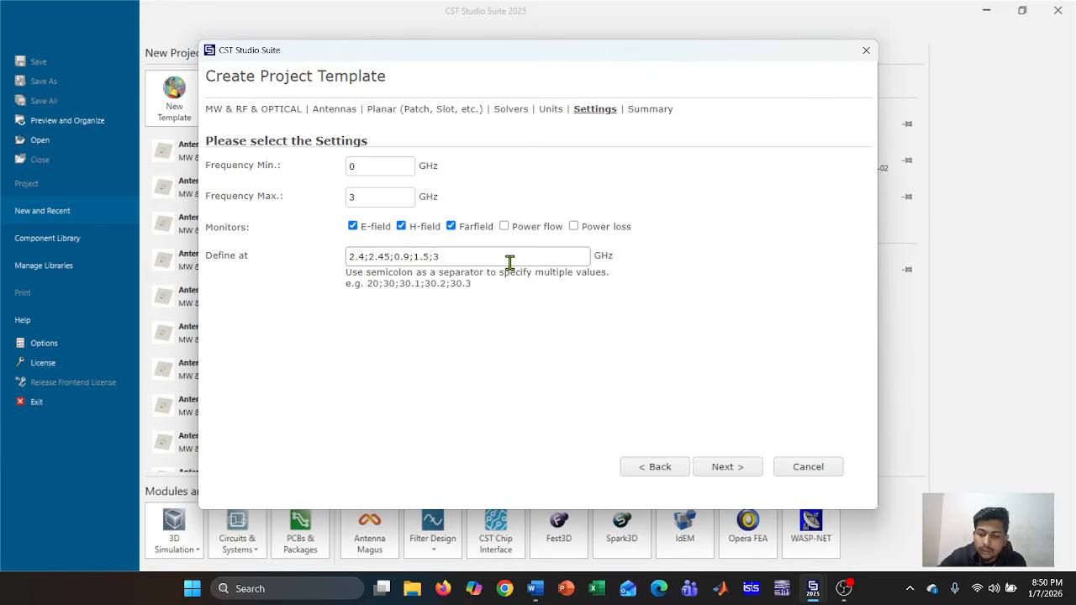
type("0.915;")
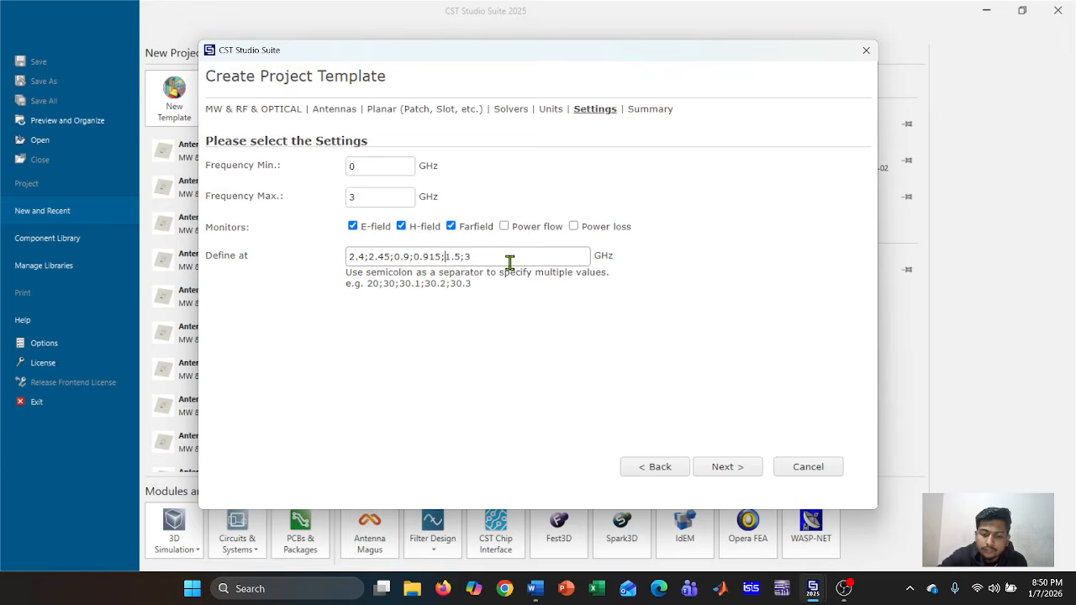
type("0.402")
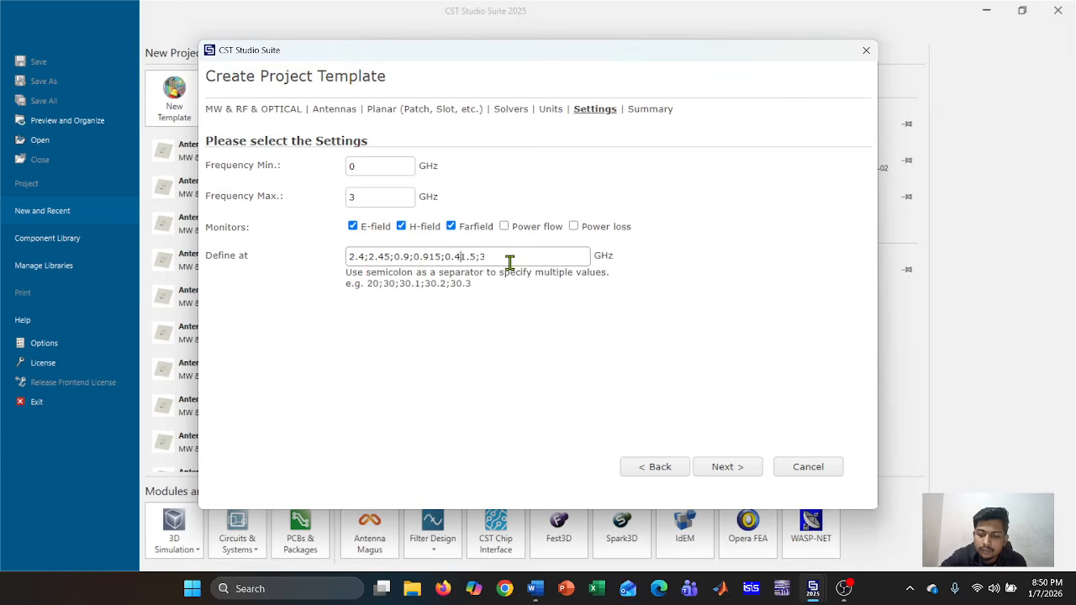
type(";")
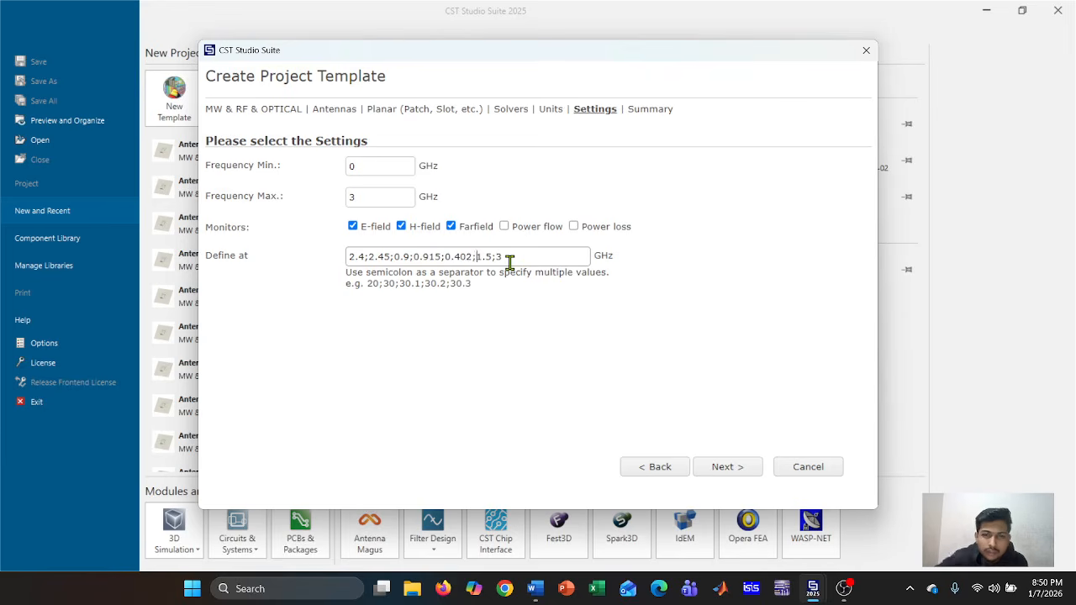
left_click(726, 471)
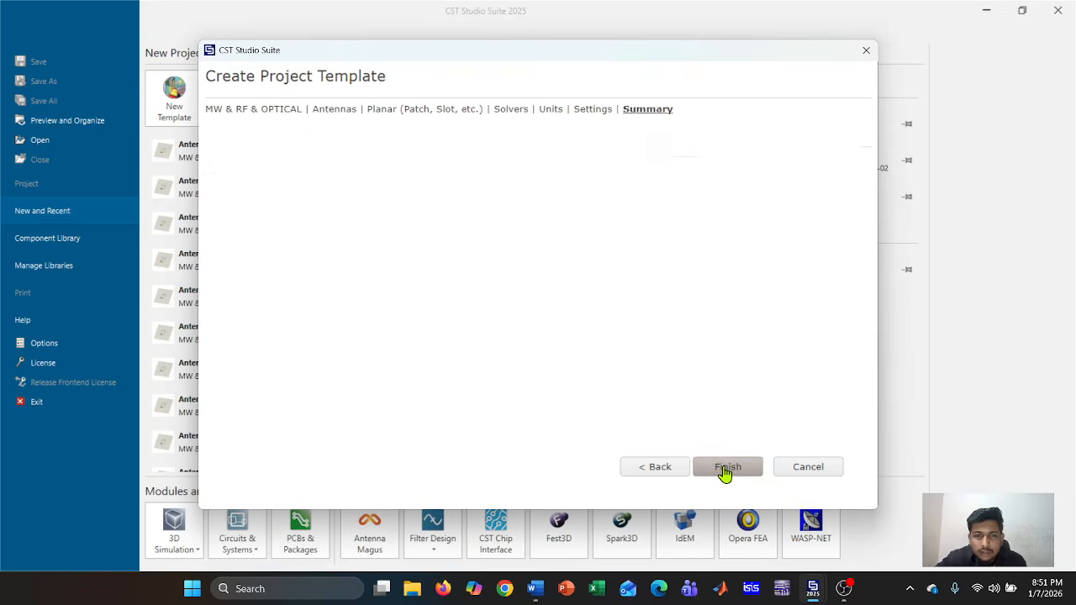
left_click(725, 469)
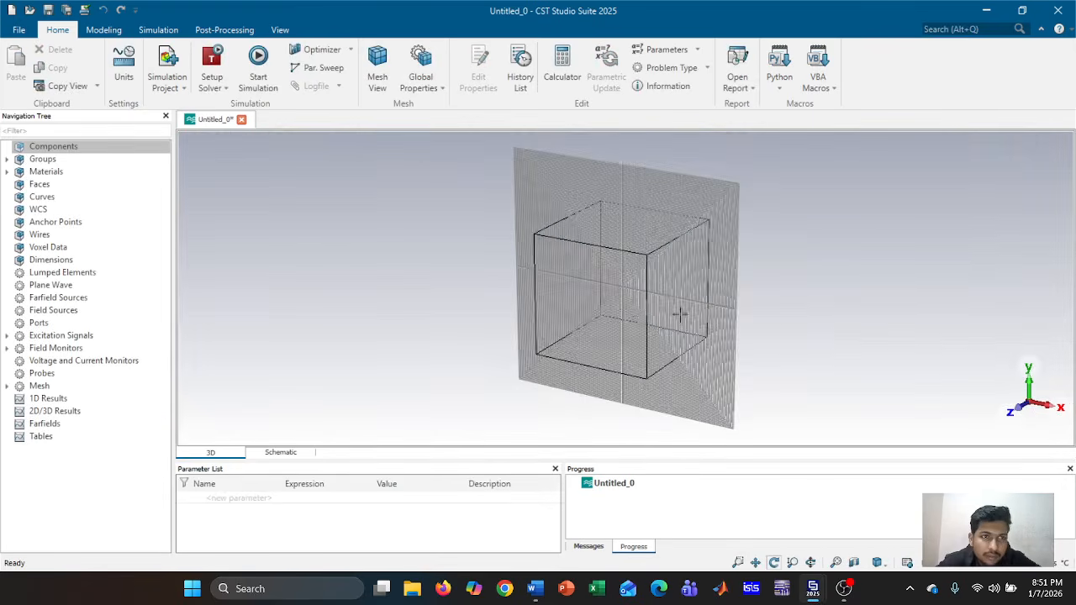
Start a new brick from the Modeling tab and switch to numeric coordinate entry
scroll(639, 315, "up", 10)
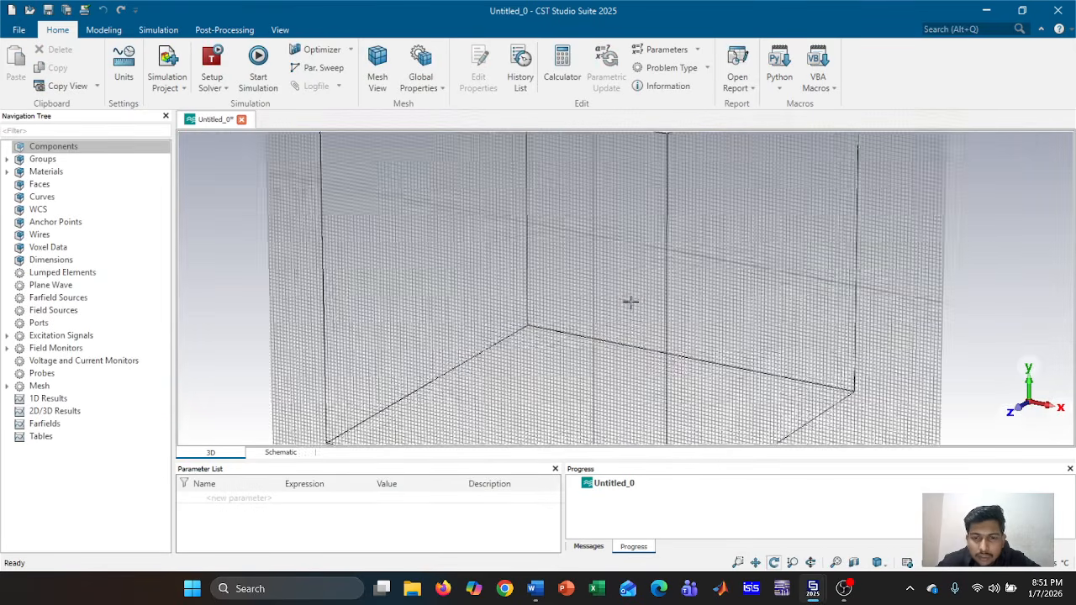
mouse_move(599, 238)
left_mouse_down()
mouse_move(543, 341)
mouse_move(641, 312)
mouse_move(664, 292)
left_mouse_up()
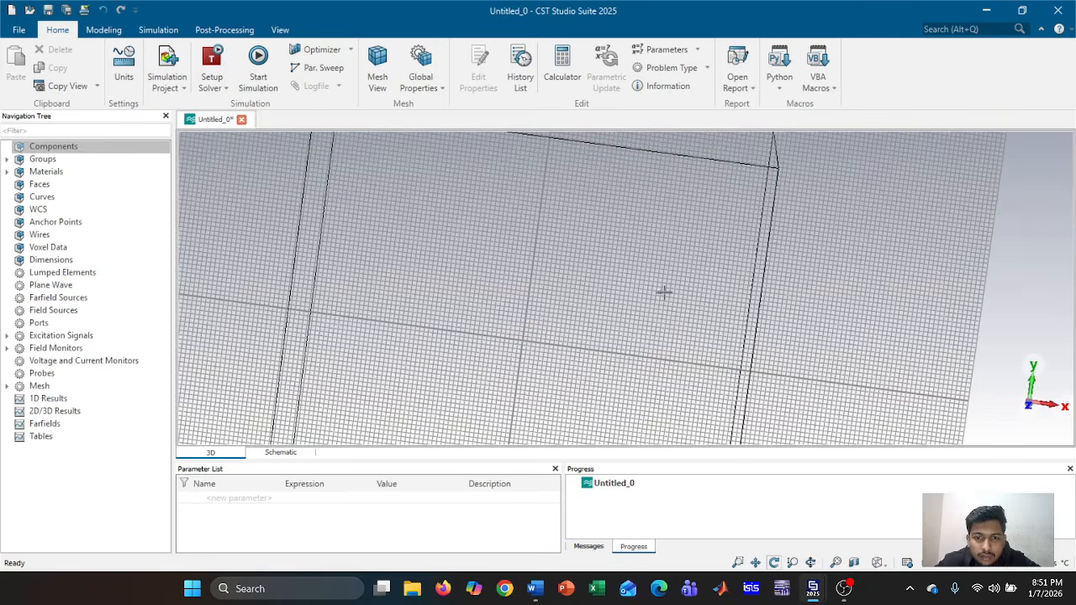
left_click(104, 30)
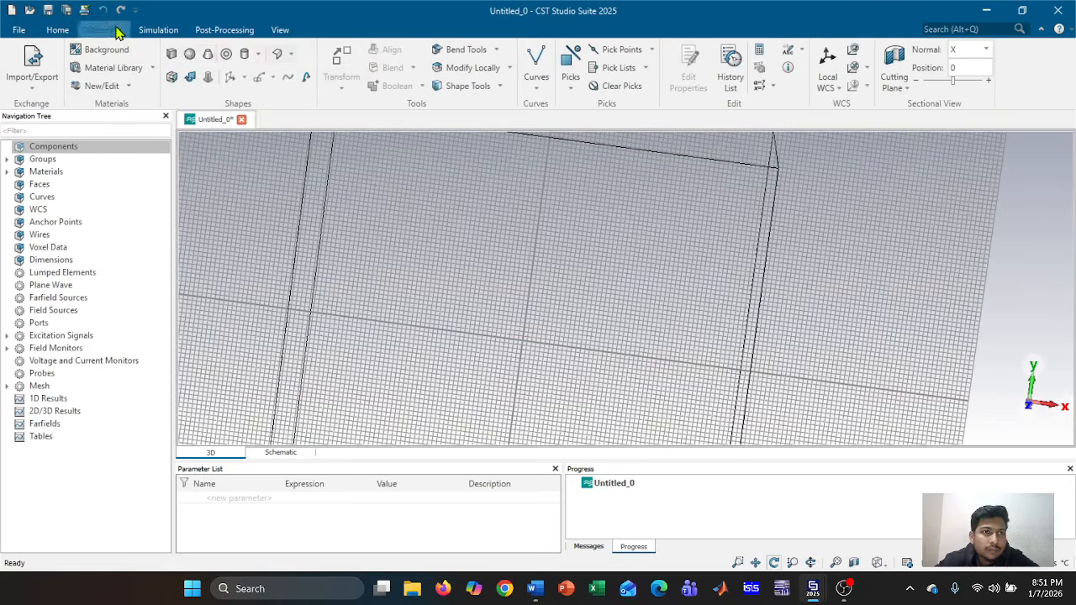
left_click(172, 55)
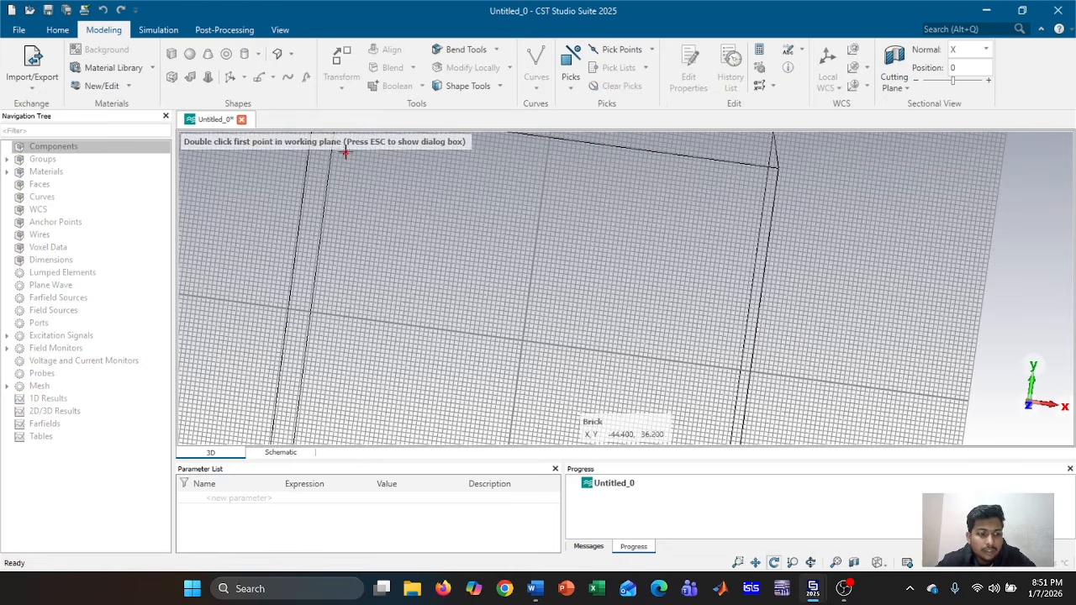
key("Escape")
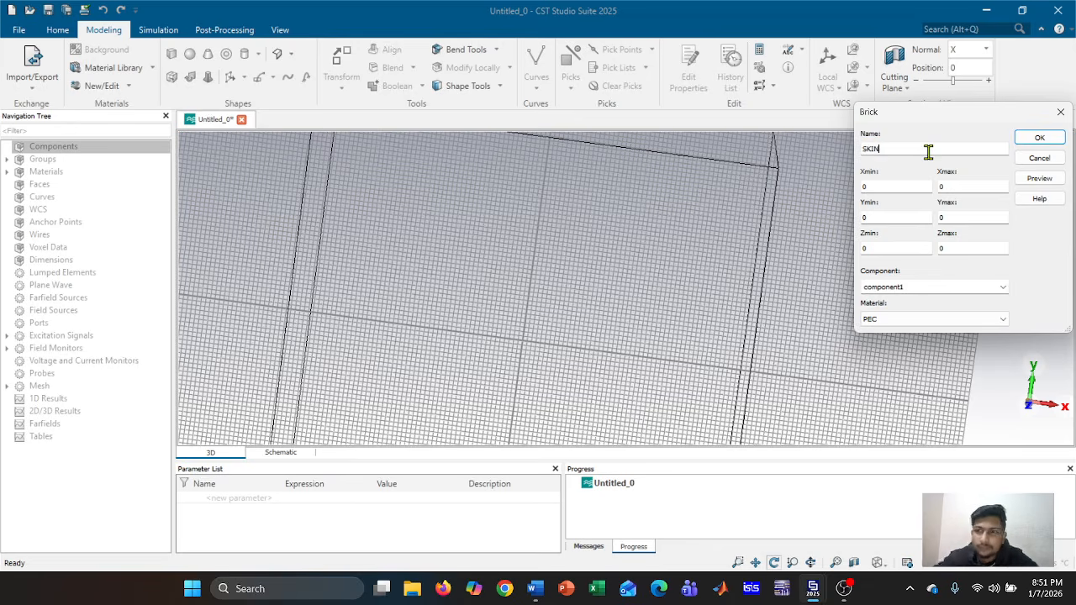
Size the SKIN brick -100/2 to 100/2 in X and Y, 0 to 100/2 in Z, and request a new material
left_click(898, 189)
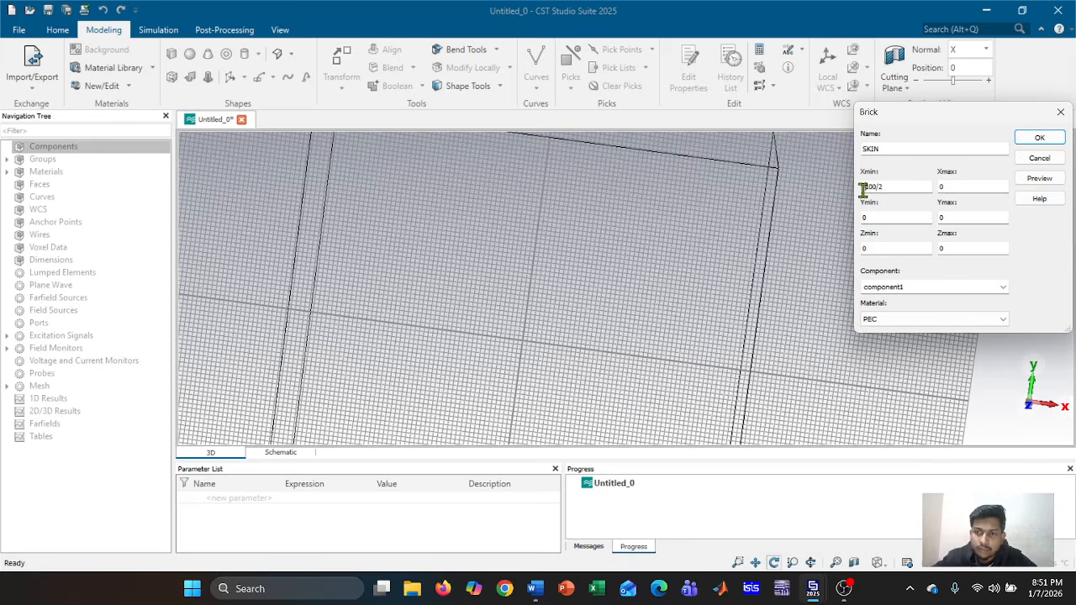
left_click(863, 188)
type("-")
left_click_drag(884, 186, 869, 186)
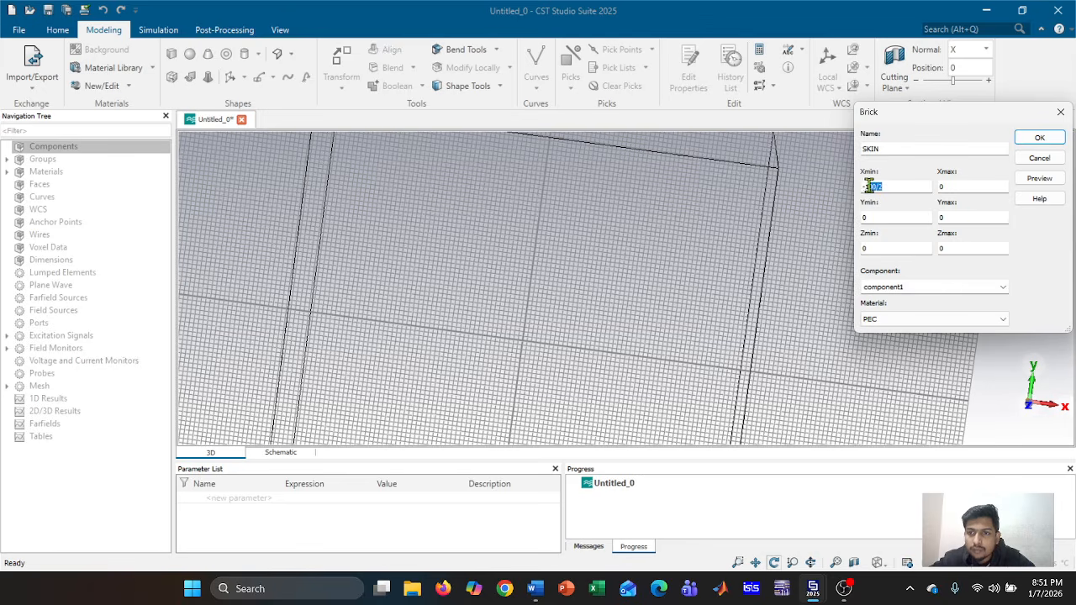
double_click(972, 185)
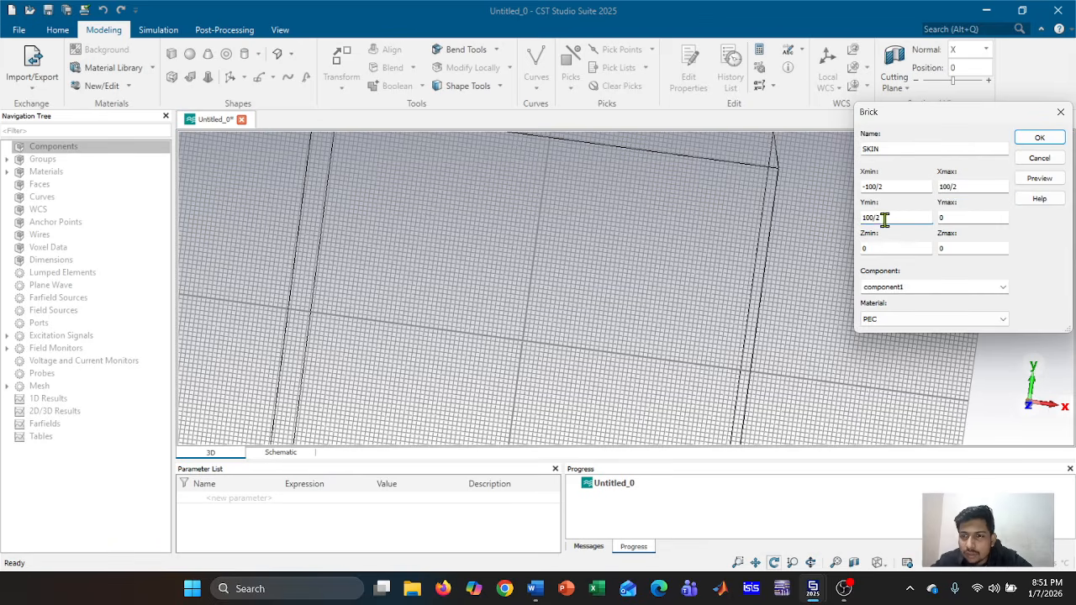
left_click(985, 217)
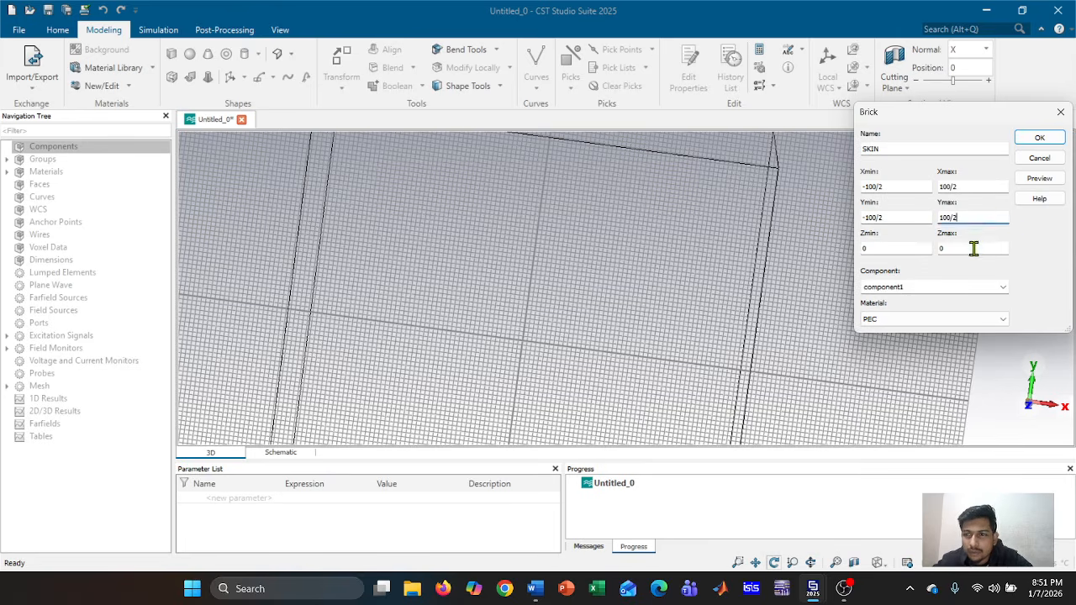
double_click(974, 248)
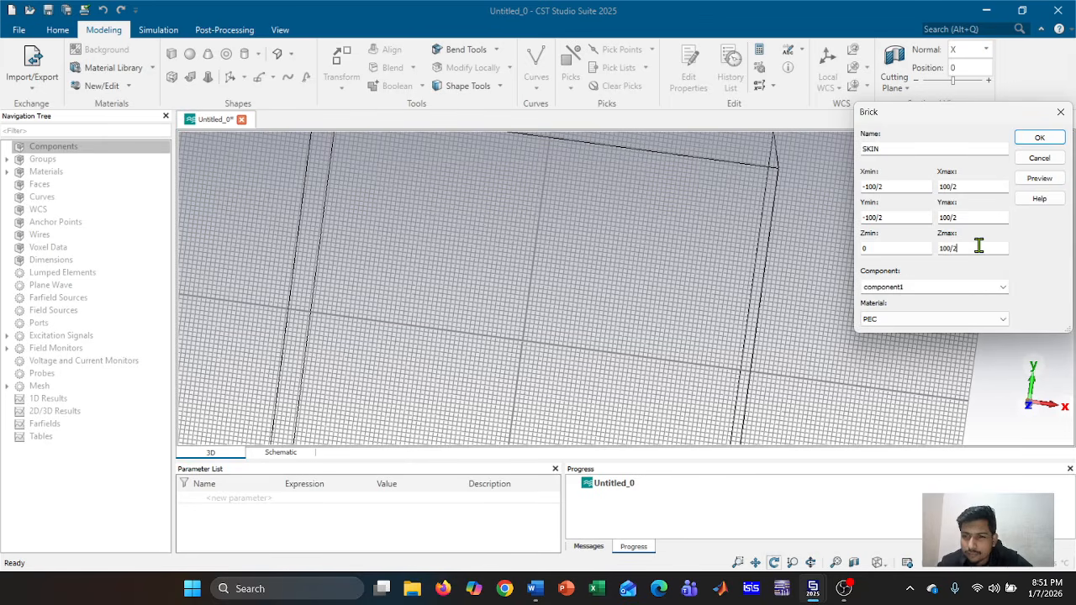
left_click(961, 318)
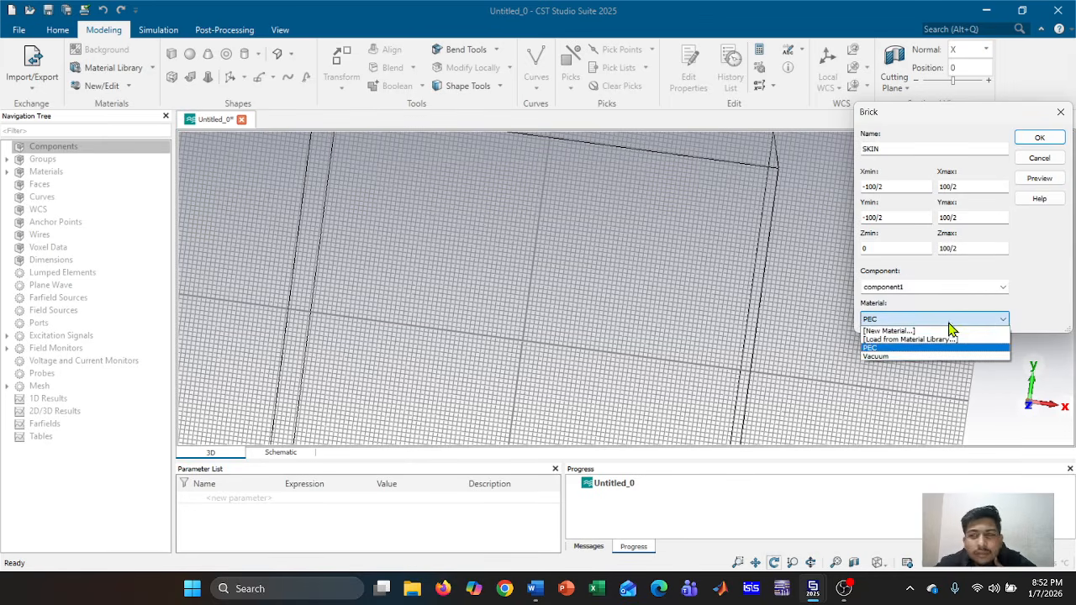
left_click(943, 331)
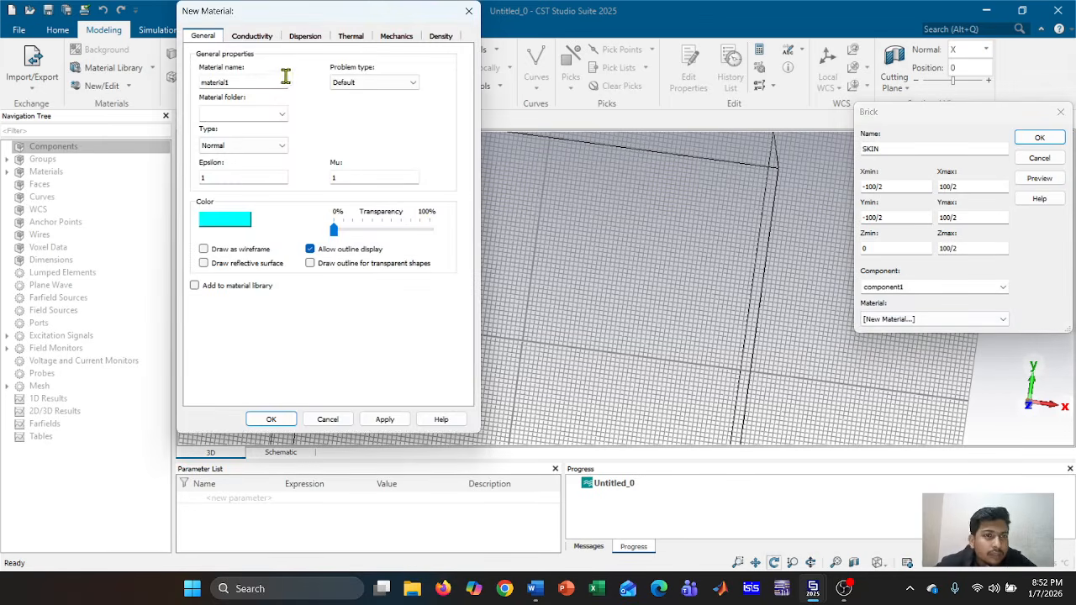
Define material SKIN with epsilon 40 and conductivity 0.88 S/m, and finish the SKIN brick
double_click(286, 78)
type("S")
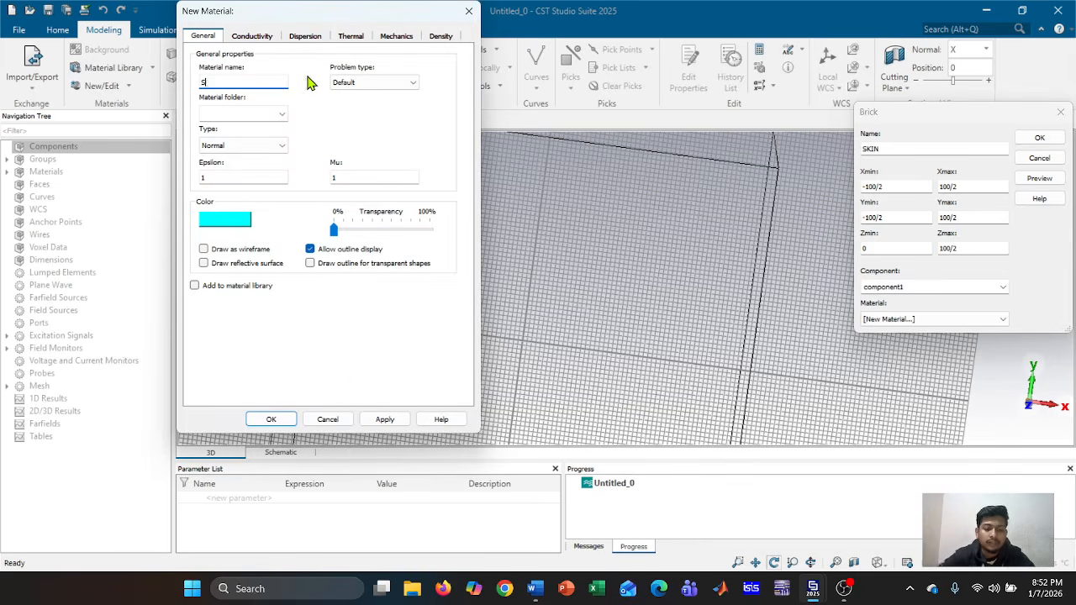
type("KIN")
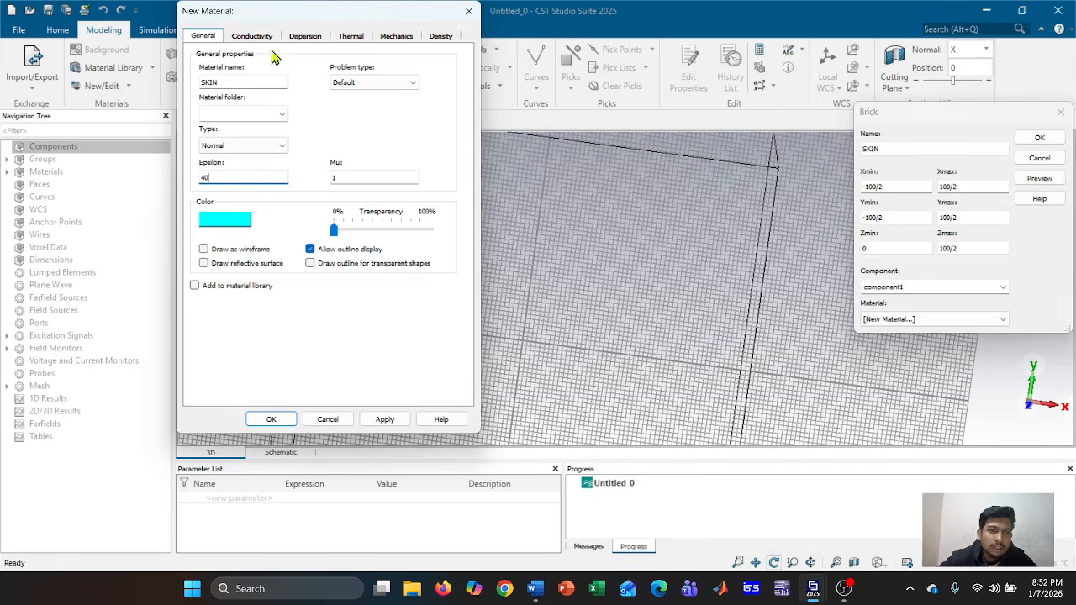
left_click(252, 35)
left_click(250, 78)
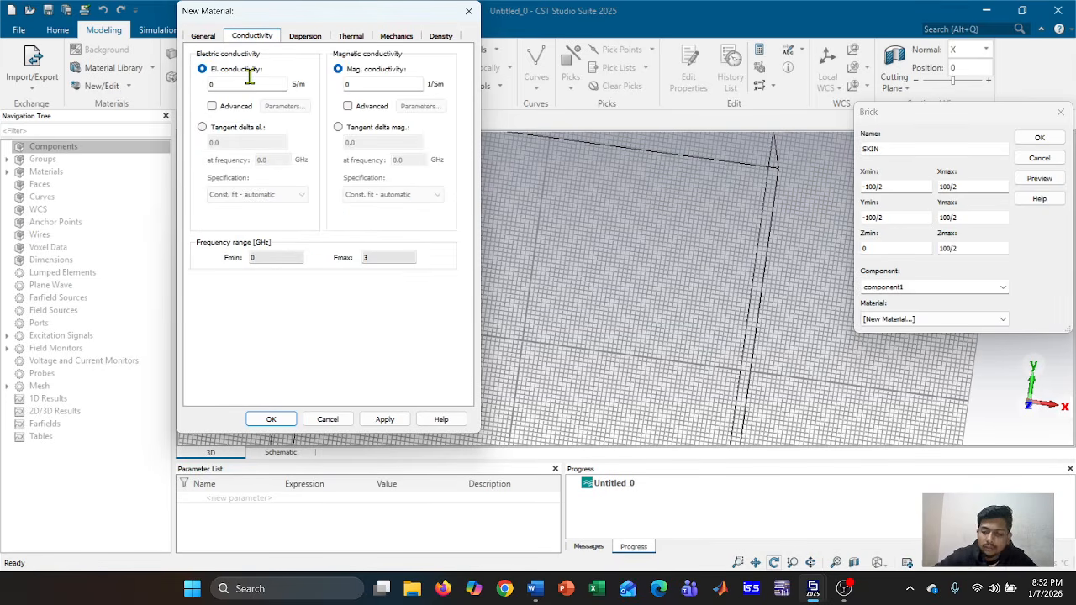
left_click(384, 418)
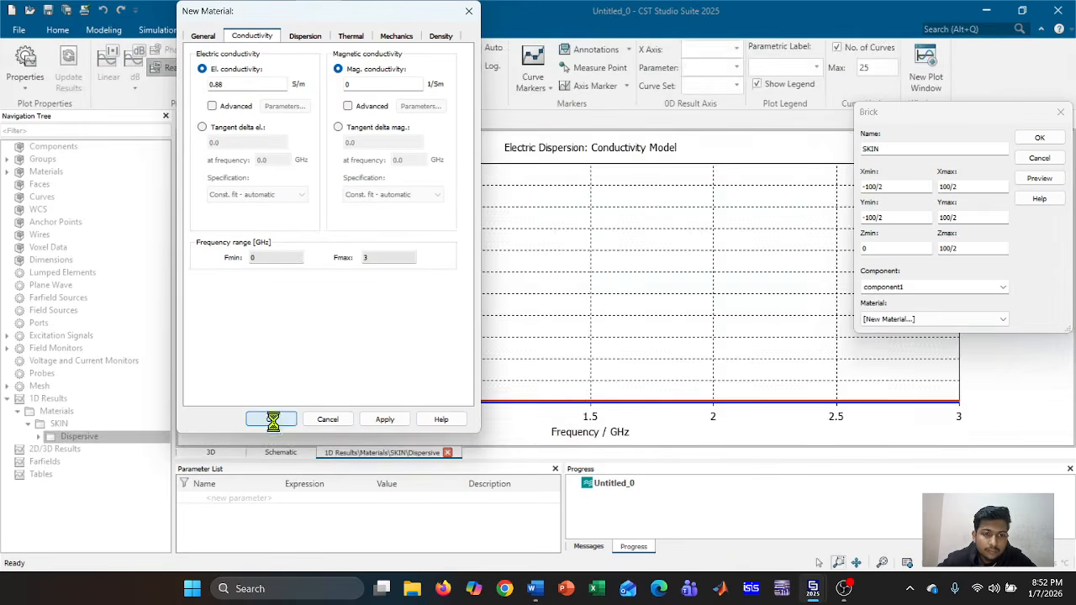
left_click(273, 420)
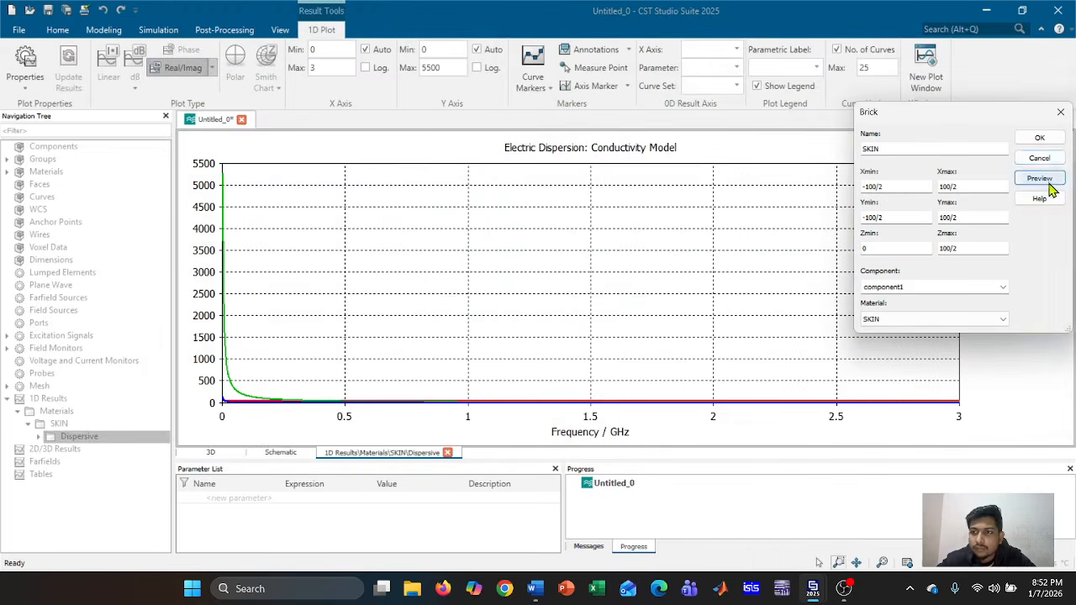
left_click(1039, 137)
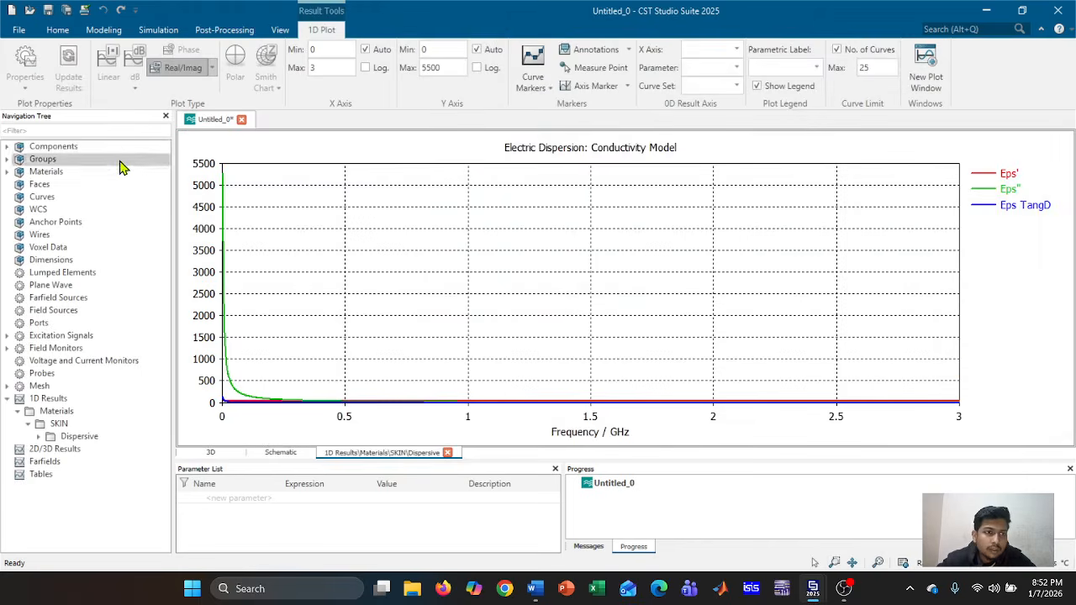
Return to the 3D view and orbit to centre the cyan SKIN brick
left_click(54, 147)
scroll(509, 308, "up", 1)
scroll(509, 244, "down", 6)
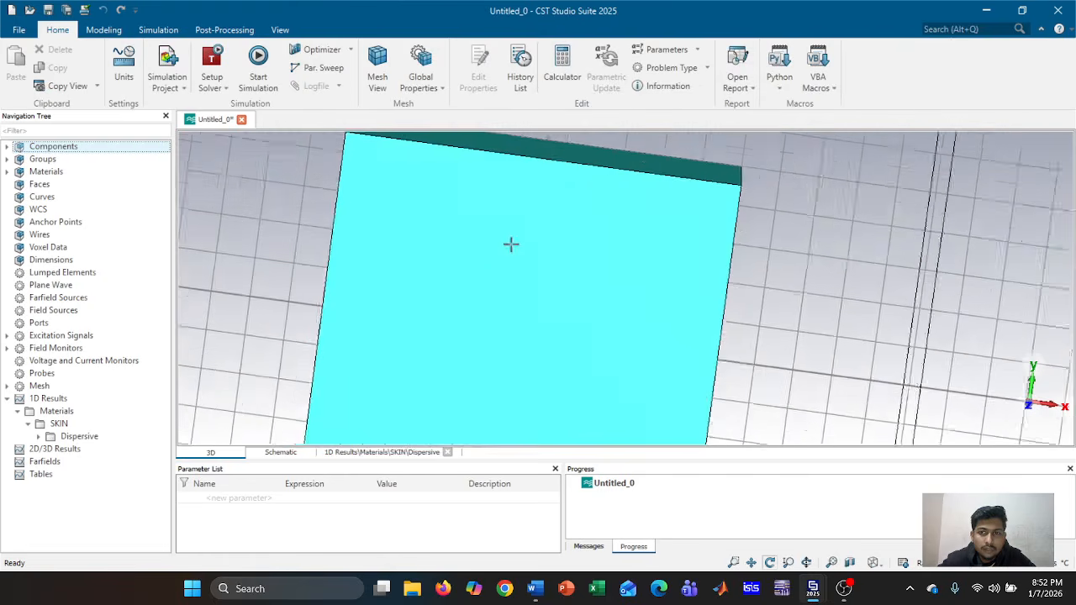
left_click_drag(552, 238, 580, 332)
left_click_drag(557, 235, 558, 317)
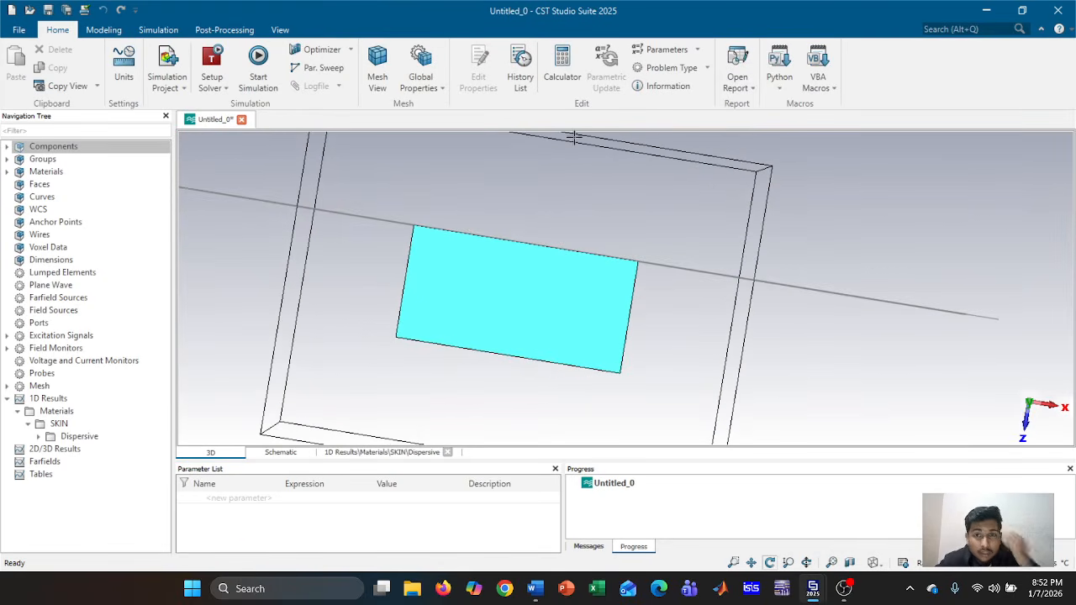
left_click(104, 30)
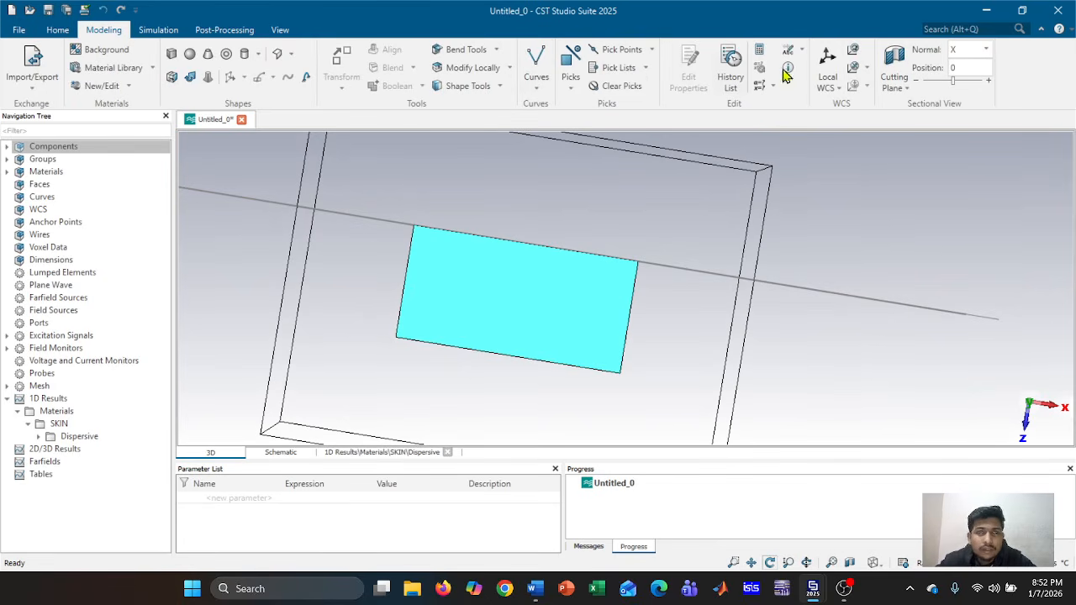
Activate a local WCS and shift it 25.0 along W to the SKIN brick's mid-height
left_click(828, 67)
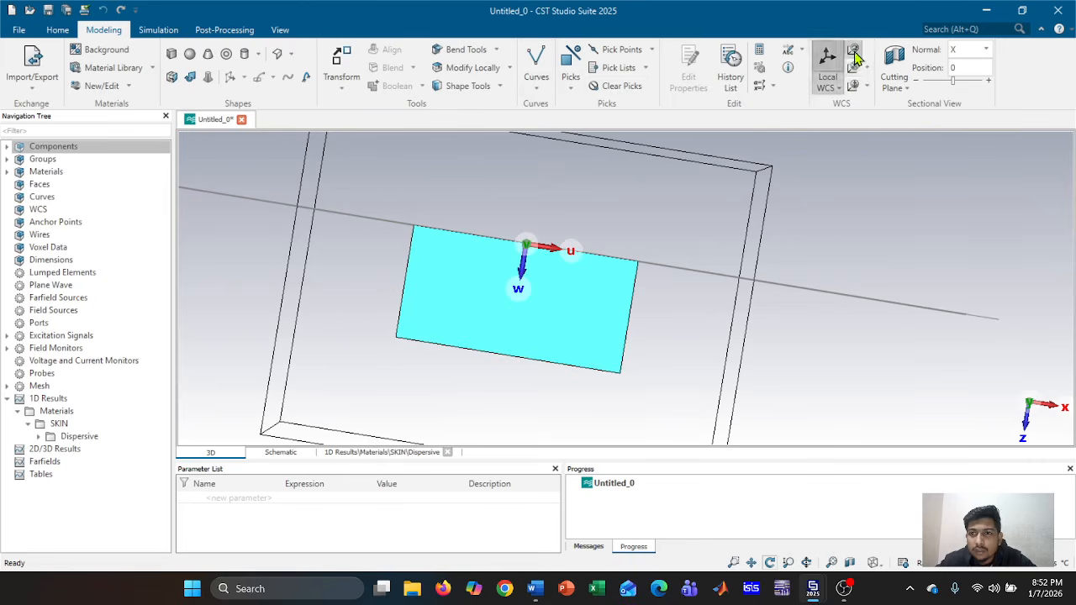
left_click(854, 67)
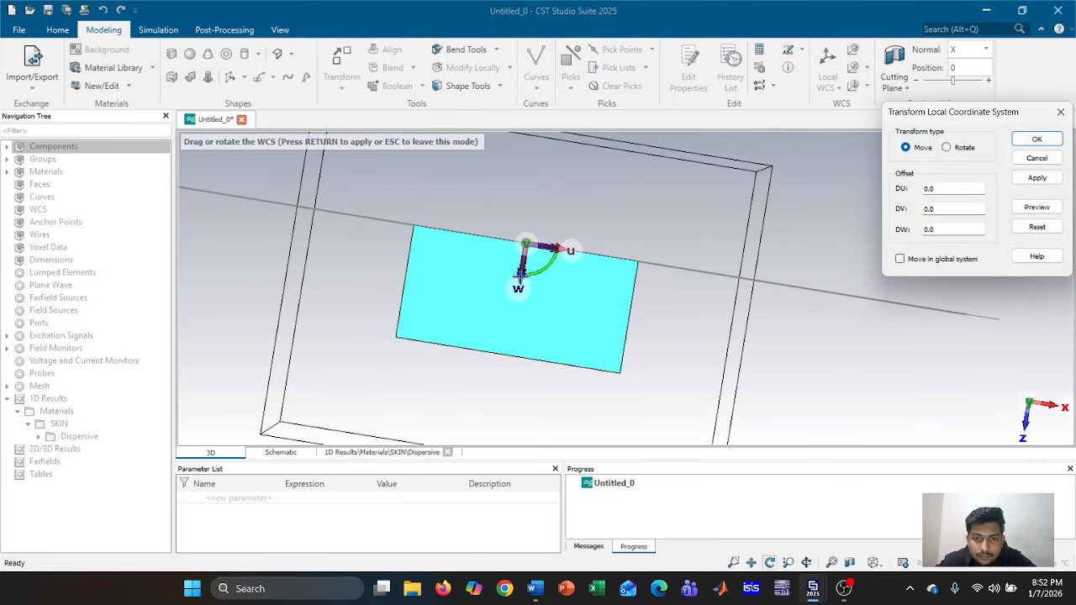
left_click_drag(521, 273, 511, 328)
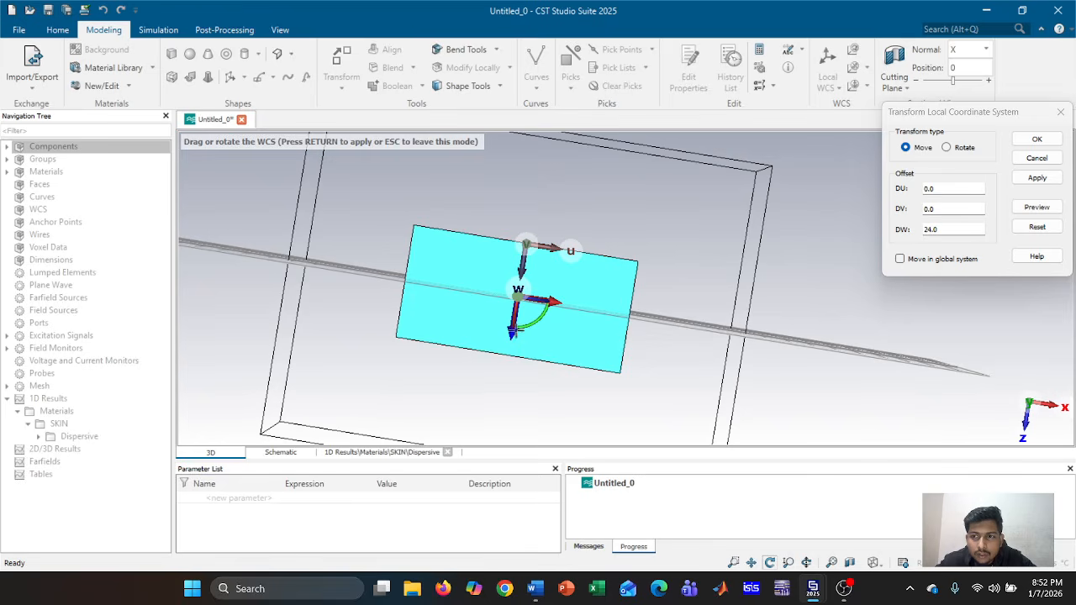
left_click_drag(515, 329, 512, 335)
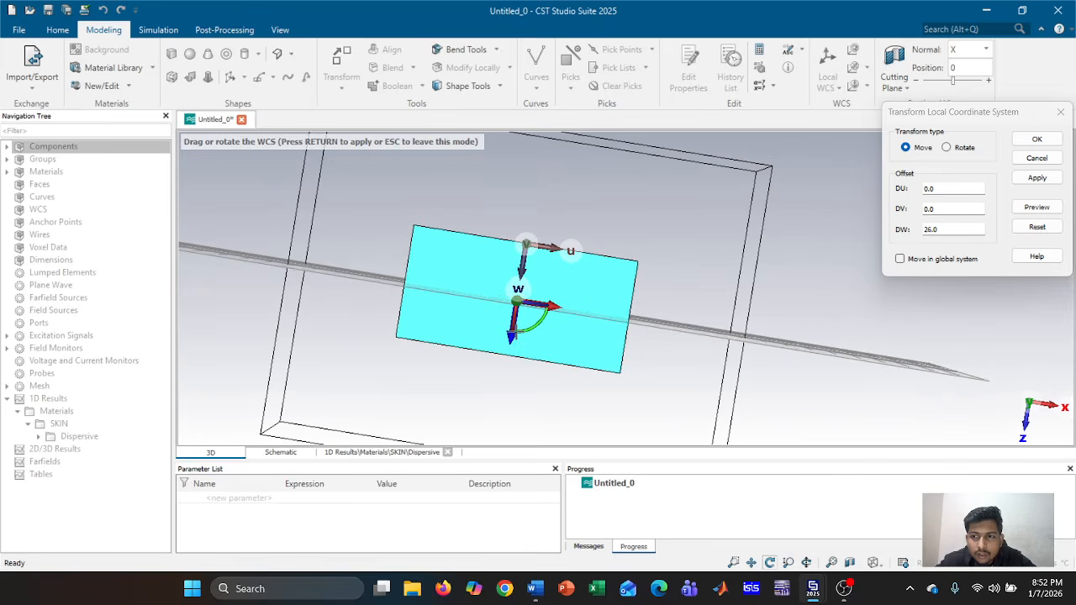
left_click(932, 231)
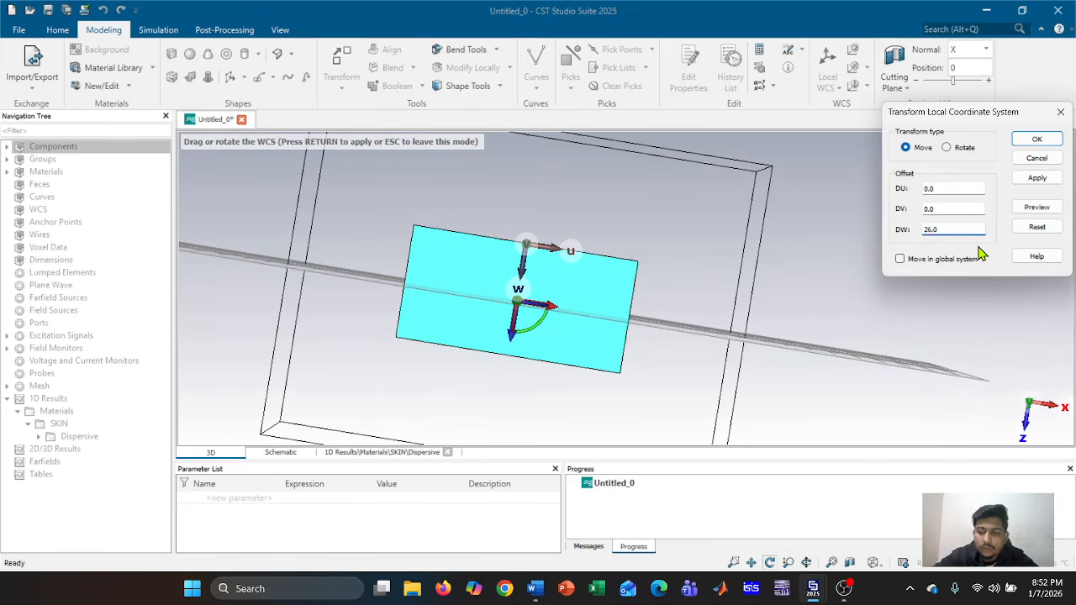
left_click(1037, 178)
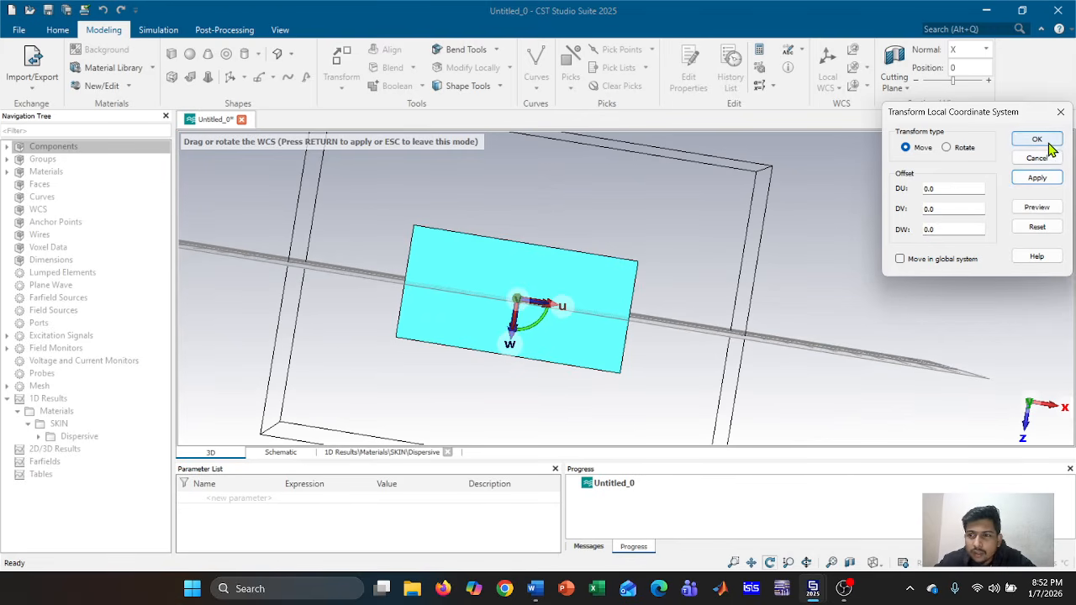
left_click(1038, 140)
left_click_drag(764, 318, 662, 323)
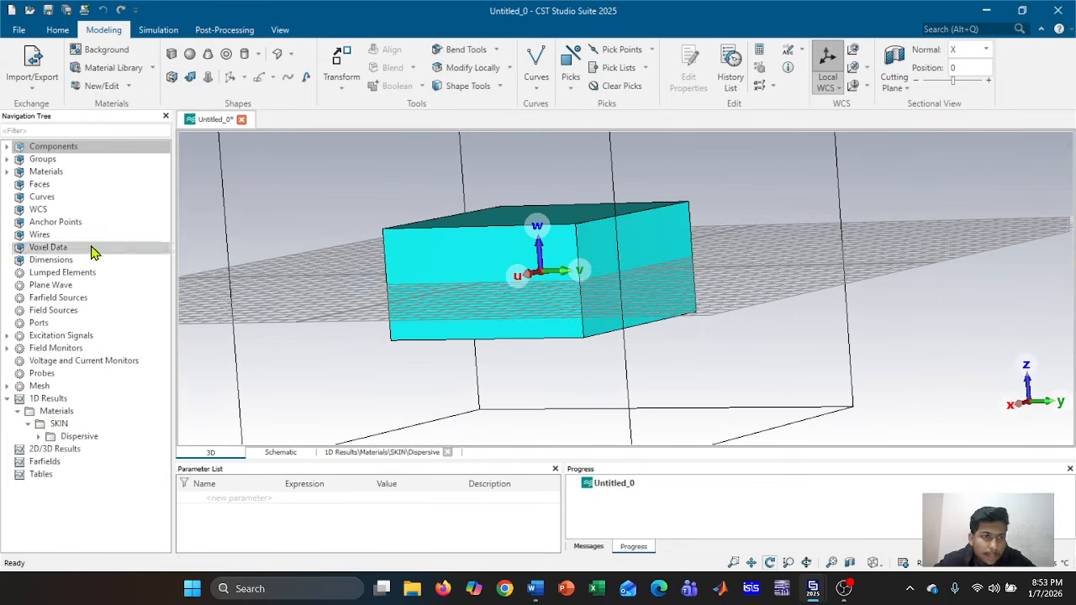
Hide the SKIN brick from the Components tree
left_click(7, 148)
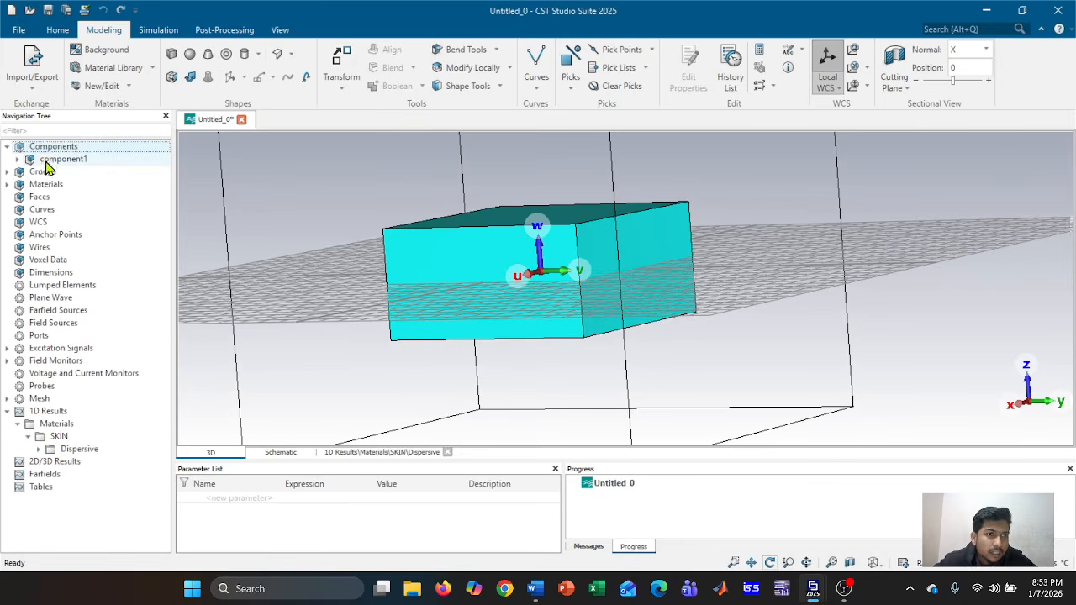
left_click(74, 173)
right_click(74, 173)
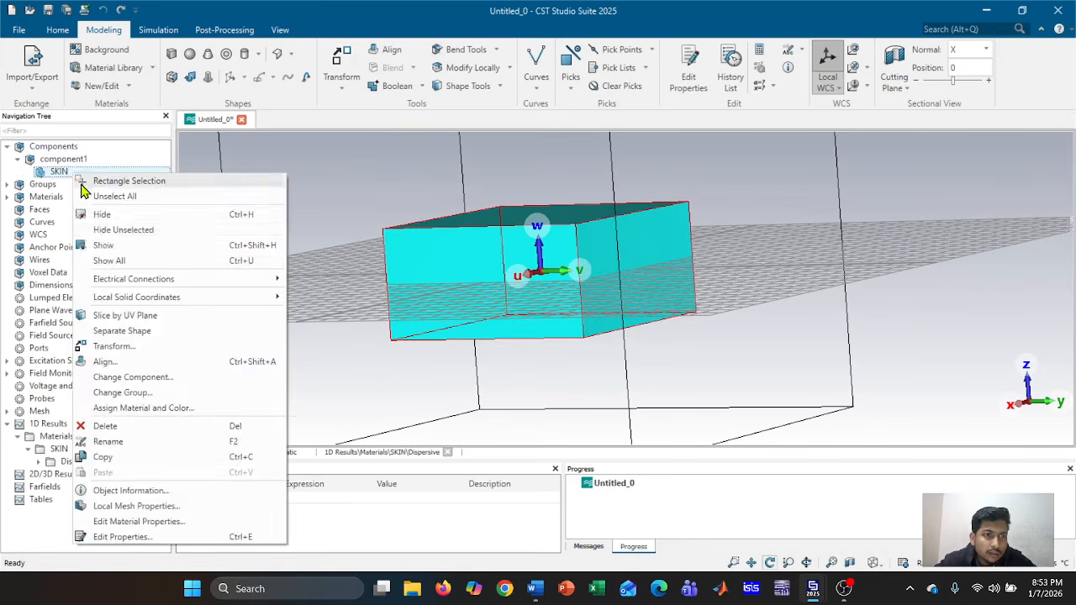
left_click(105, 216)
Orbit the view and start drawing a new brick on the working plane
scroll(496, 273, "down", 2)
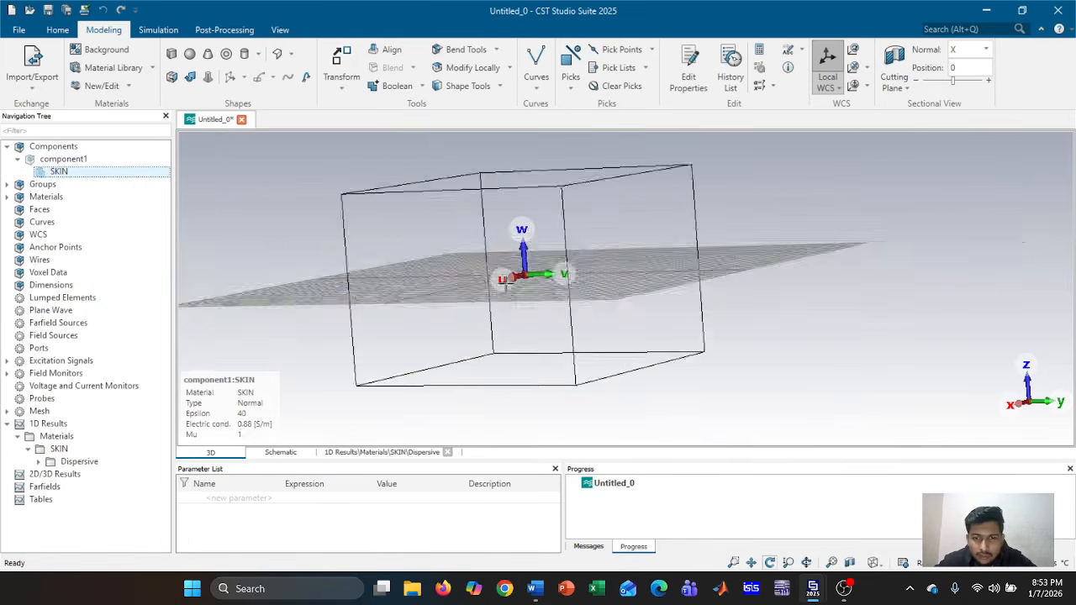
scroll(505, 277, "up", 4)
left_click_drag(507, 277, 662, 574)
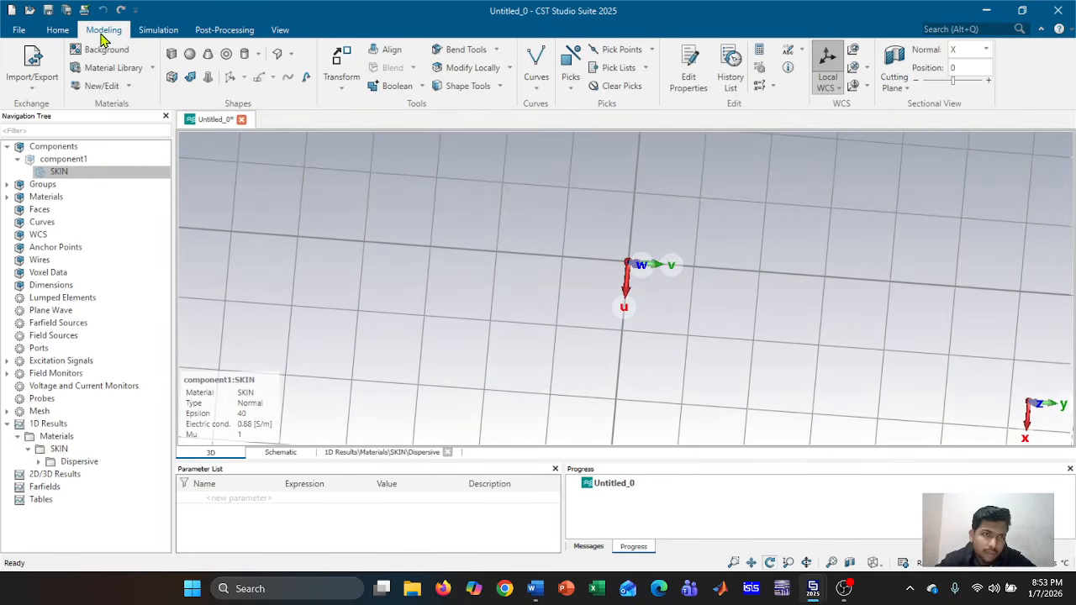
left_click(171, 55)
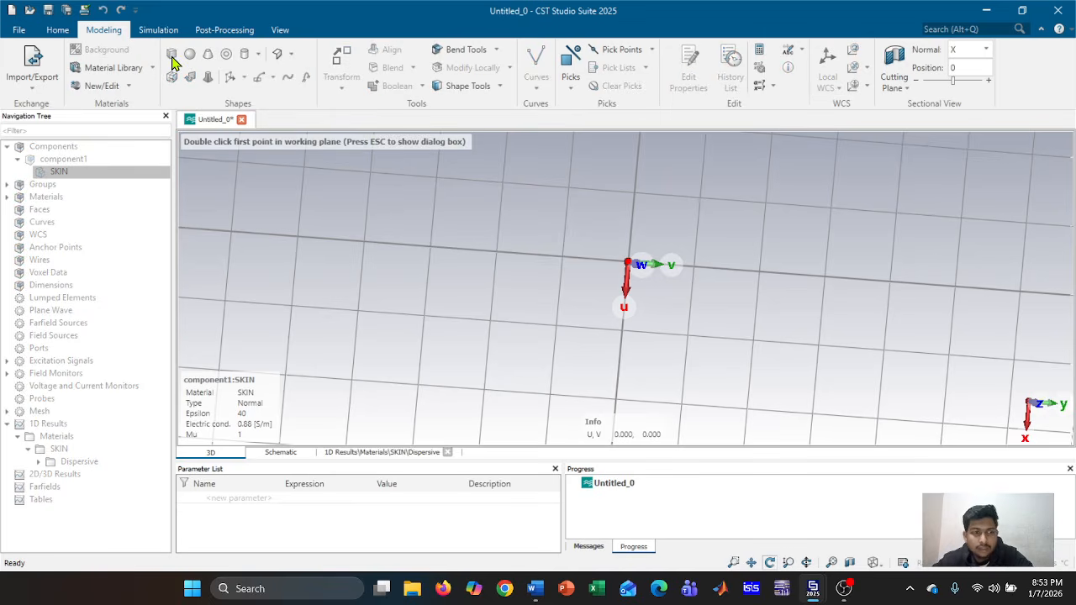
Define brick SUBSTRATE from -w/2 to w/2 in U and V and 0 to ts in W
key("Escape")
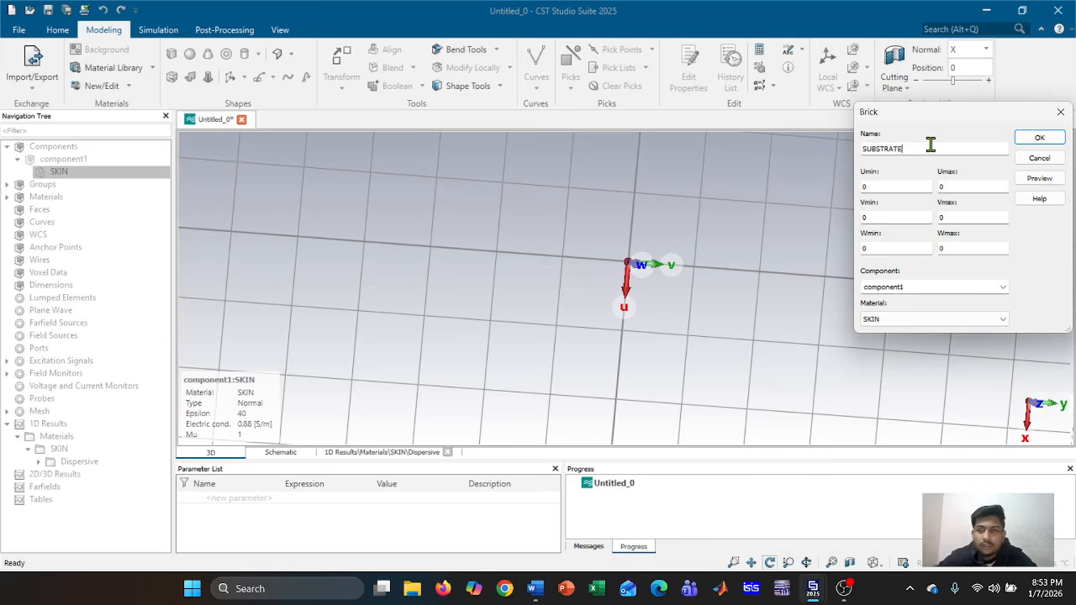
left_click(899, 187)
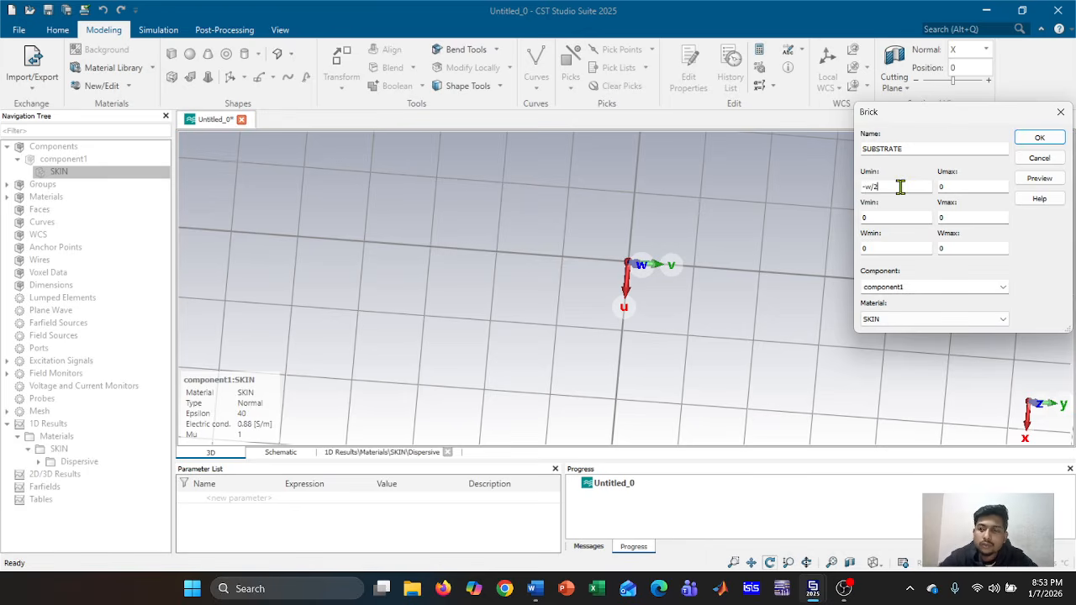
left_click_drag(900, 187, 862, 187)
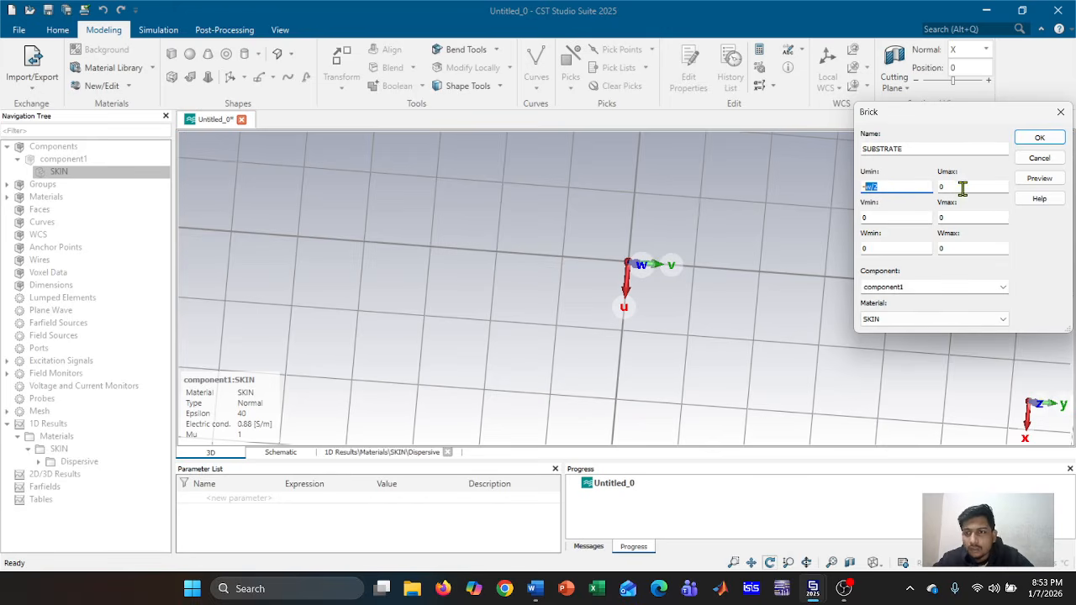
double_click(967, 194)
type("w/2")
double_click(896, 220)
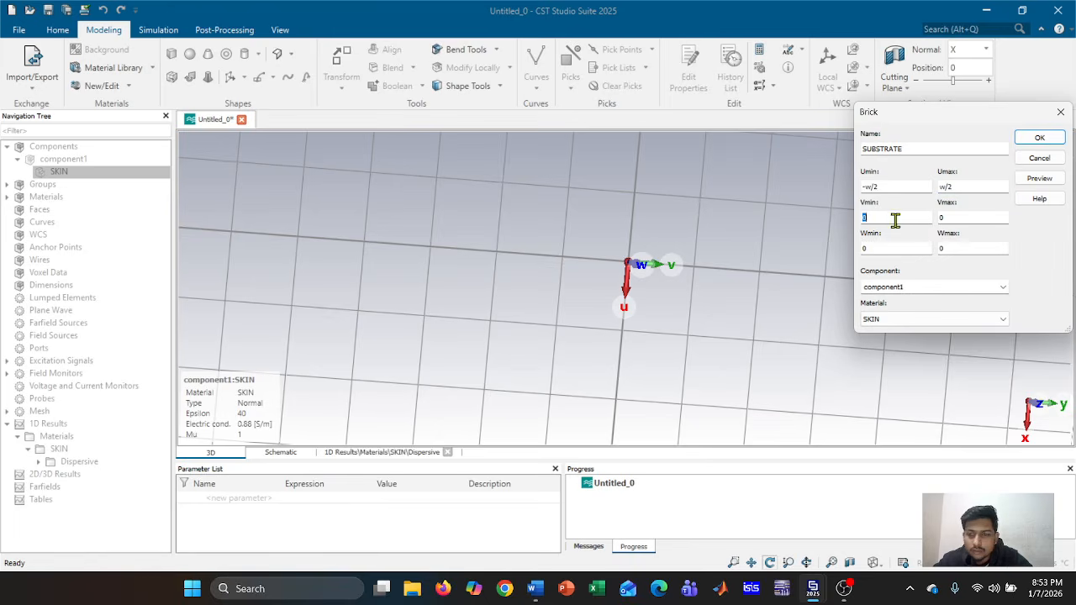
type("w/2")
left_click(972, 217)
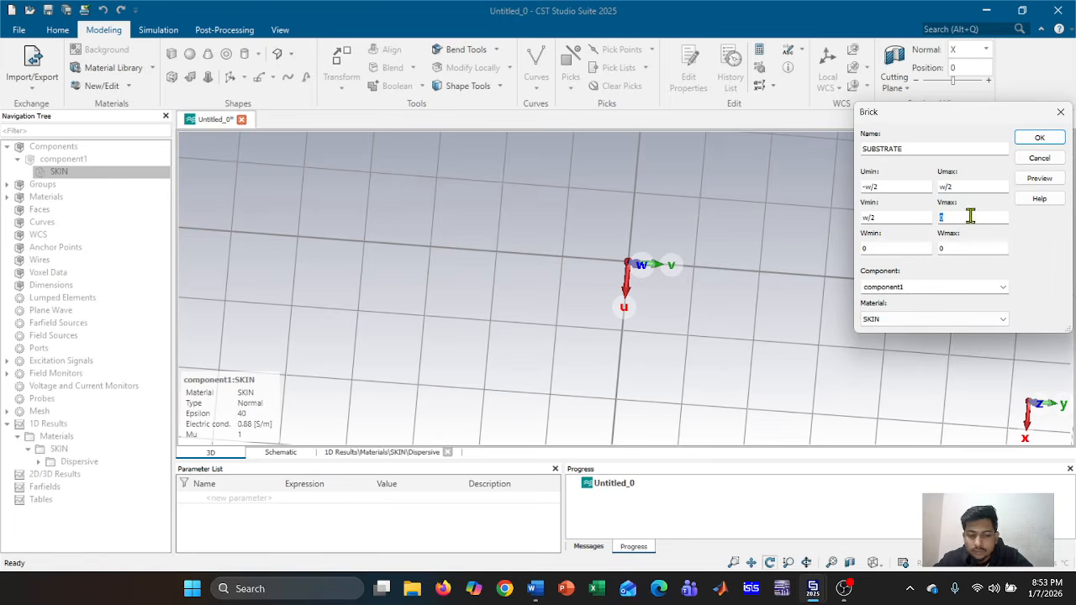
type("w/2")
left_click(867, 219)
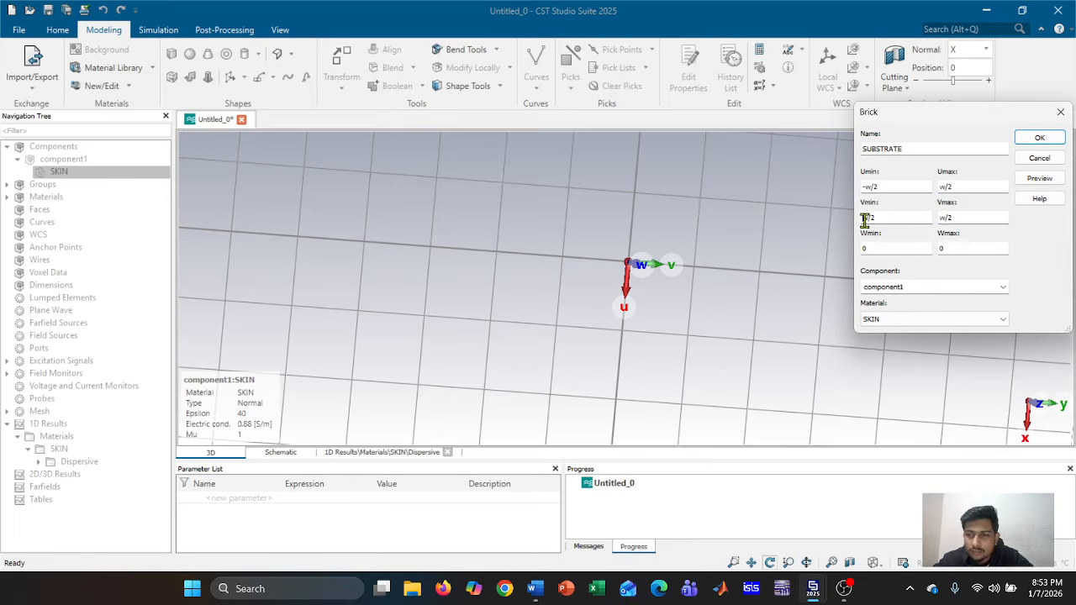
left_click(956, 247)
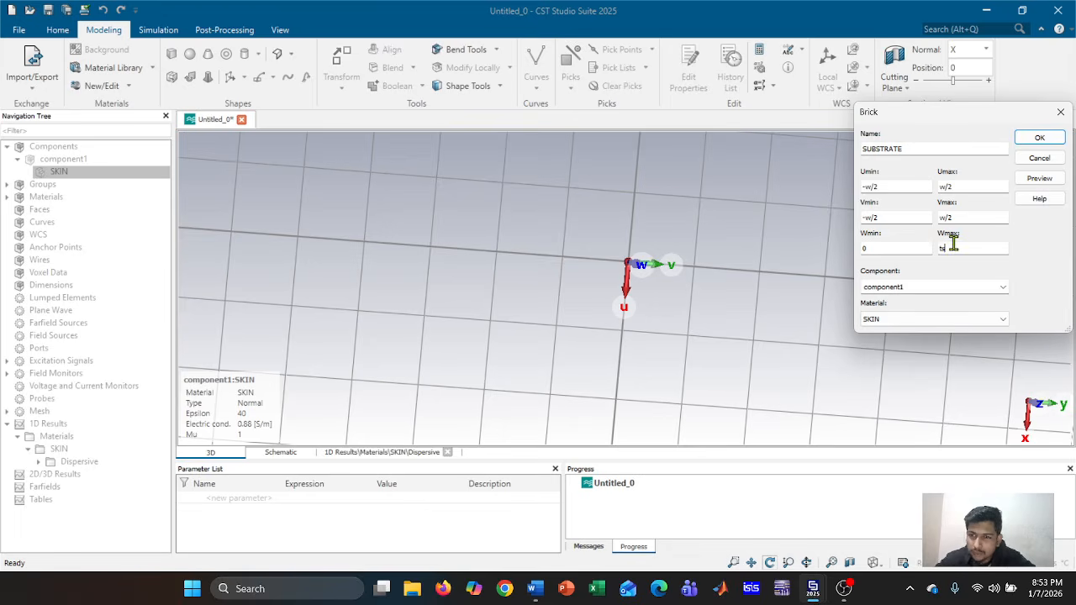
left_click(962, 323)
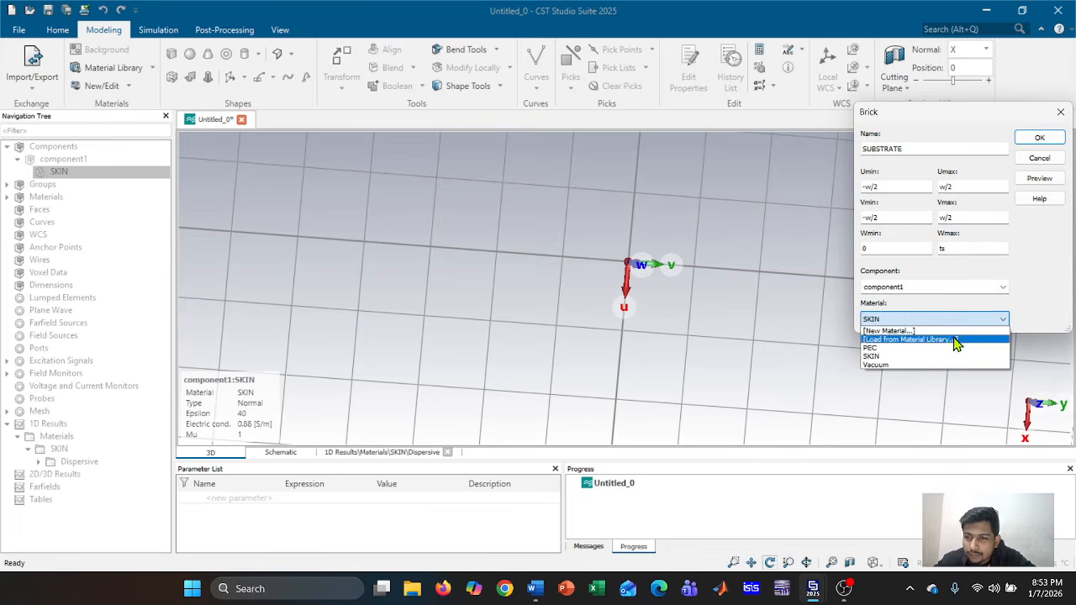
Load Rogers RT-duroid 5880 (lossy) from the material library for the SUBSTRATE brick
left_click(955, 340)
scroll(595, 204, "down", 20)
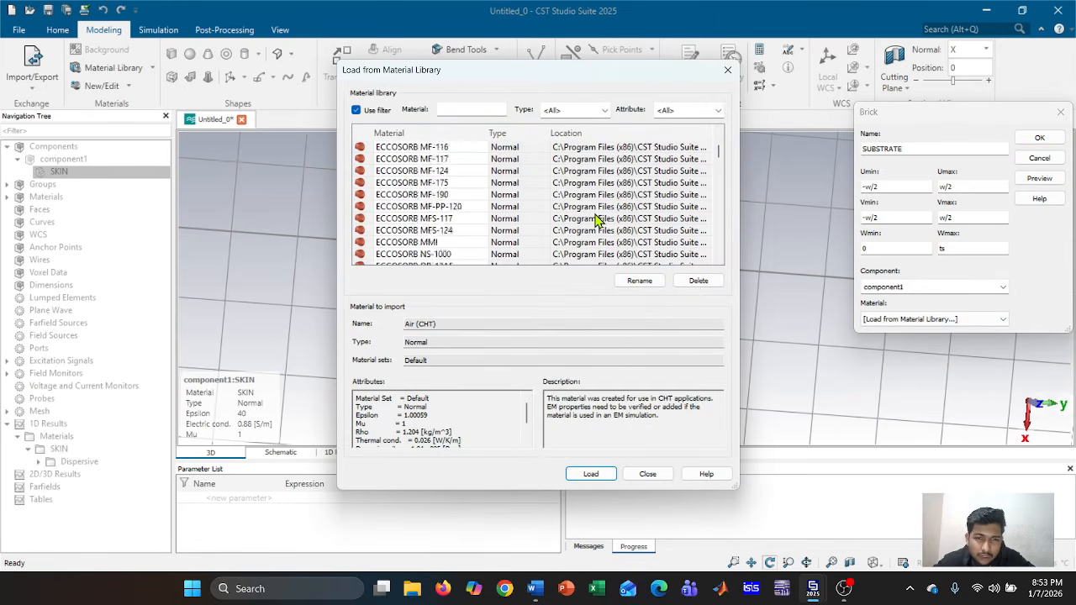
scroll(595, 220, "down", 20)
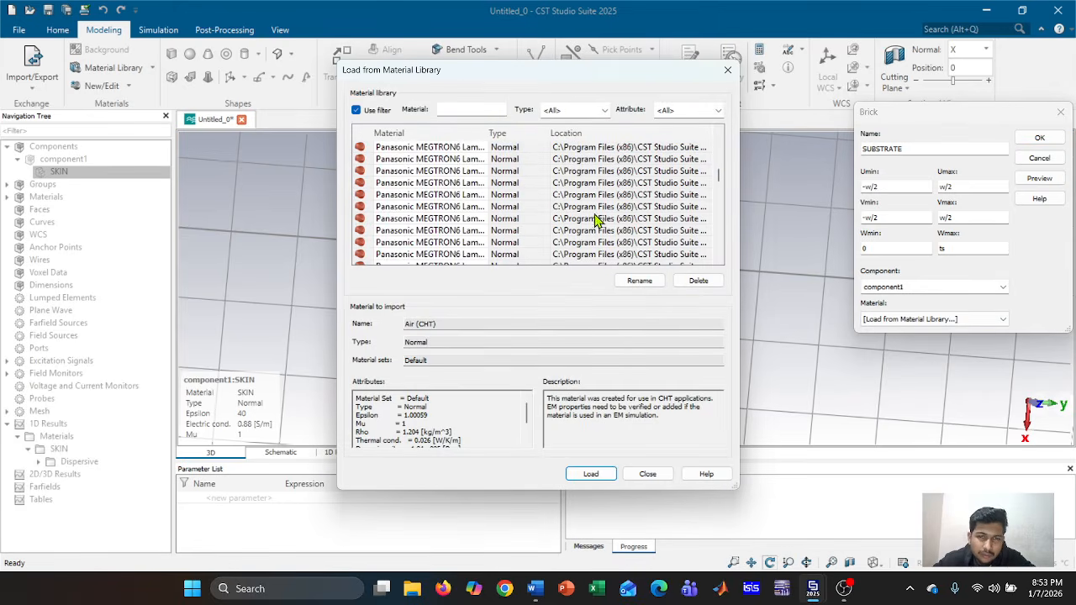
scroll(596, 221, "down", 10)
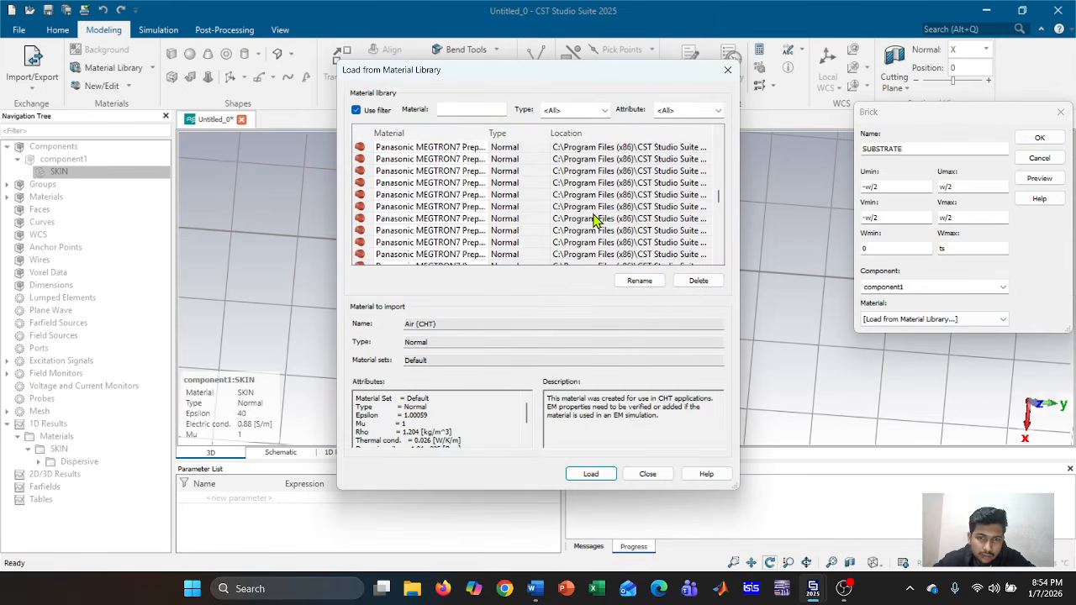
scroll(595, 220, "down", 15)
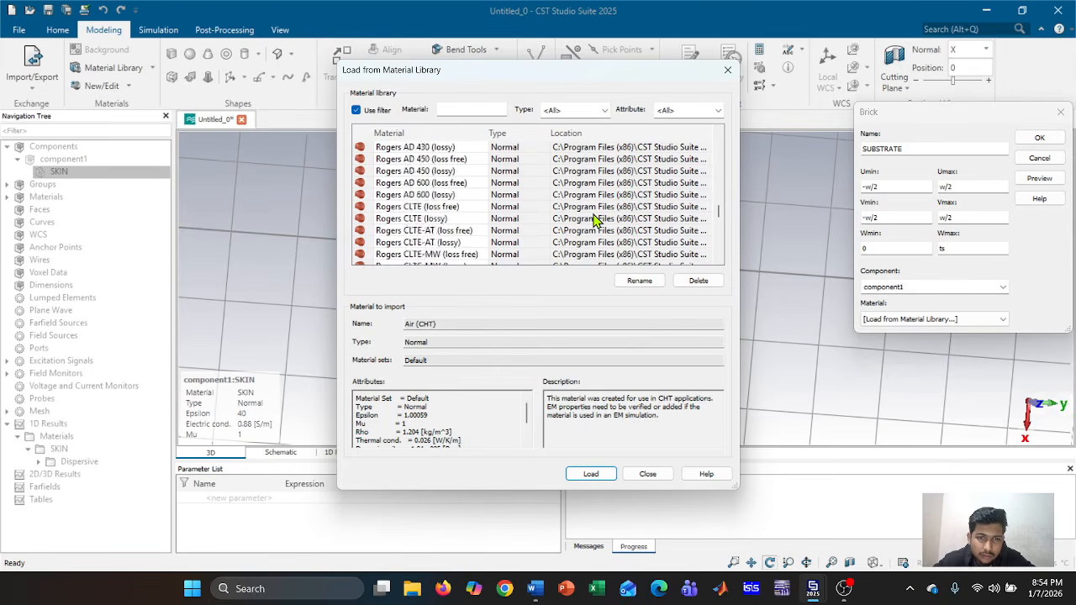
scroll(595, 220, "down", 12)
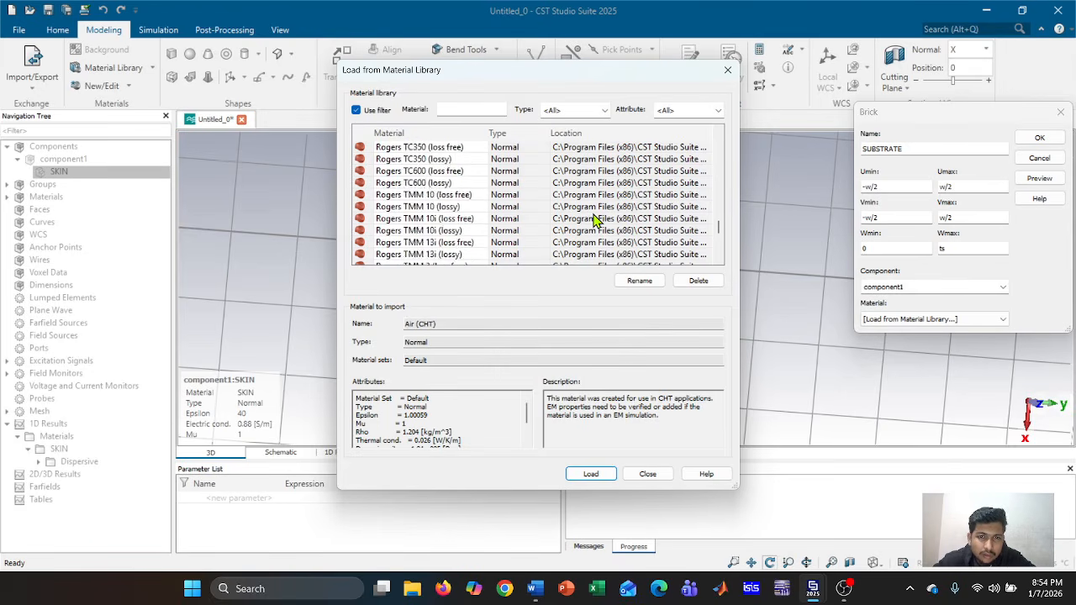
scroll(588, 244, "up", 3)
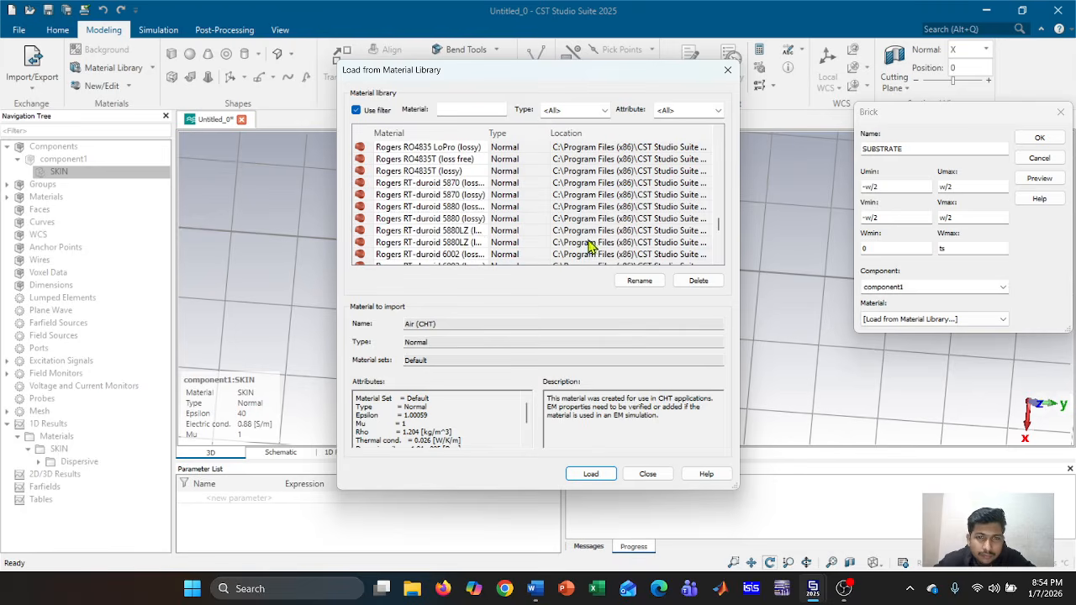
left_click(478, 220)
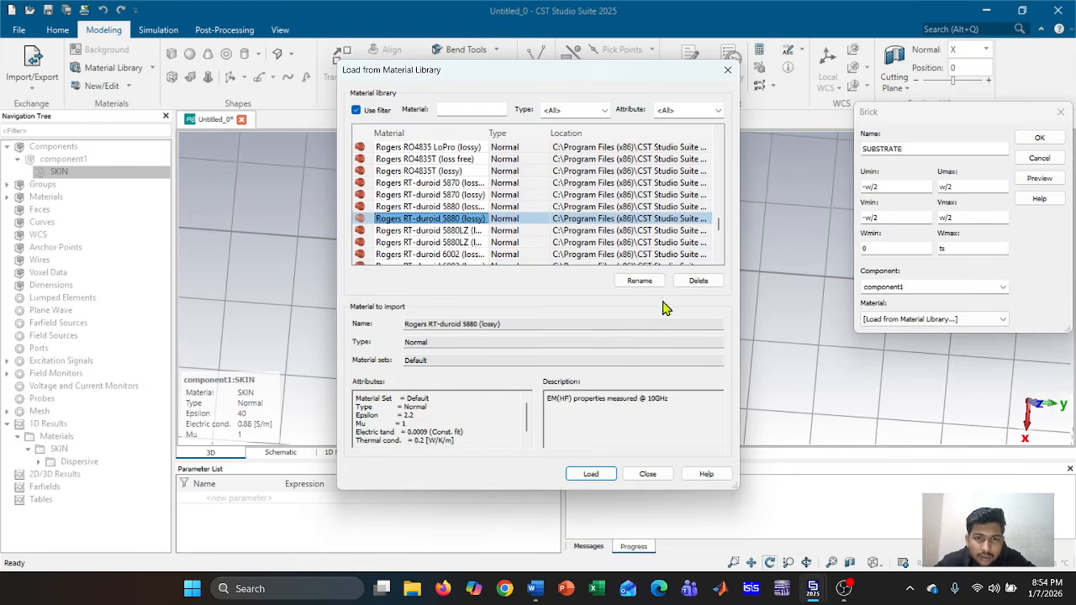
left_click(591, 474)
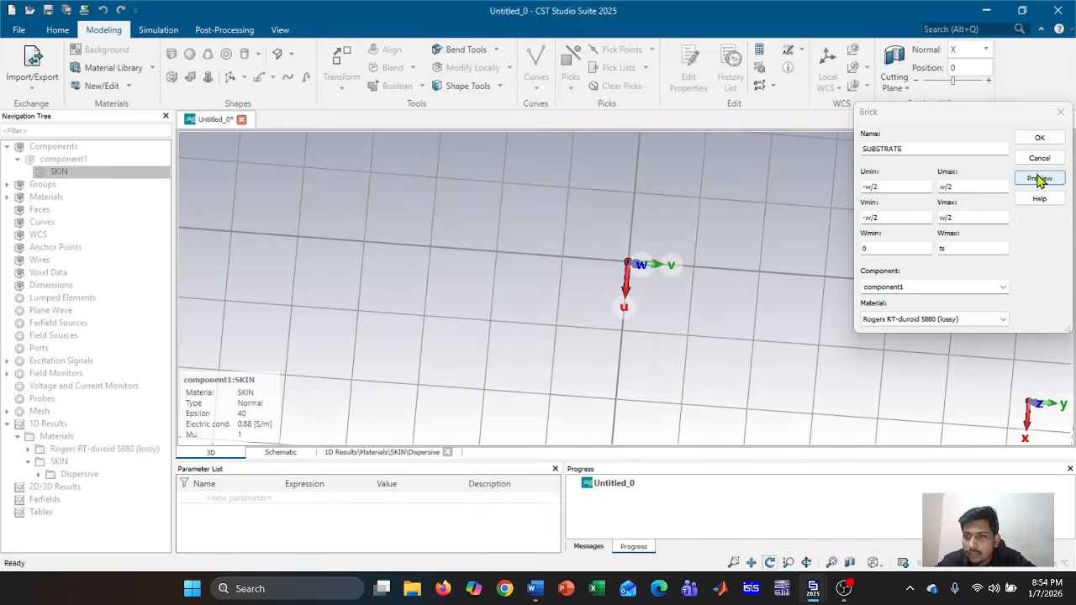
Preview the brick and define the new parameters w = 5 and ts = 0.125
left_click(1039, 179)
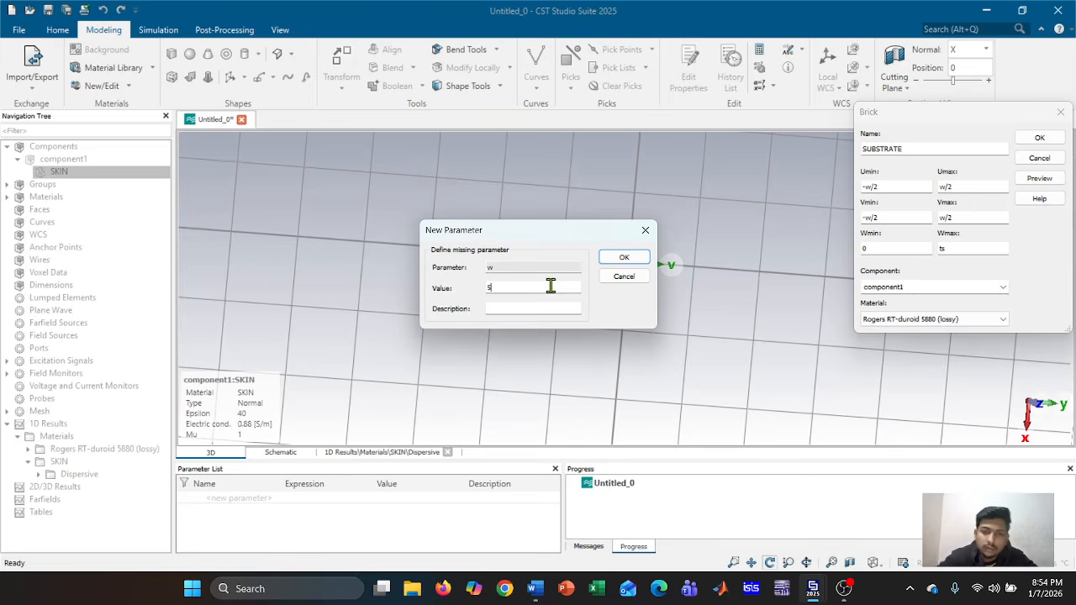
type("5")
left_click(622, 257)
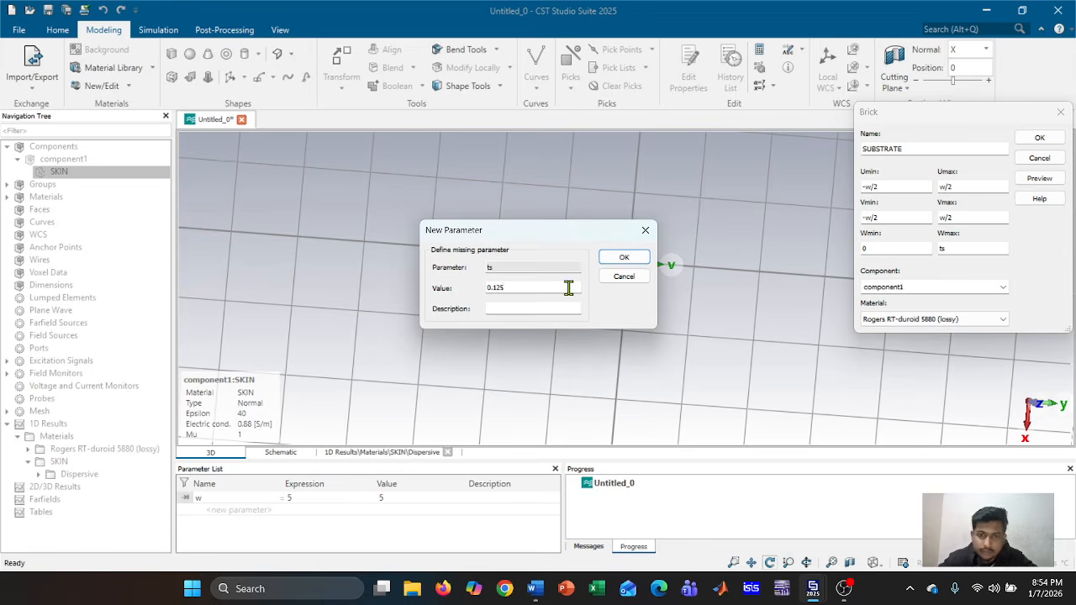
left_click(622, 258)
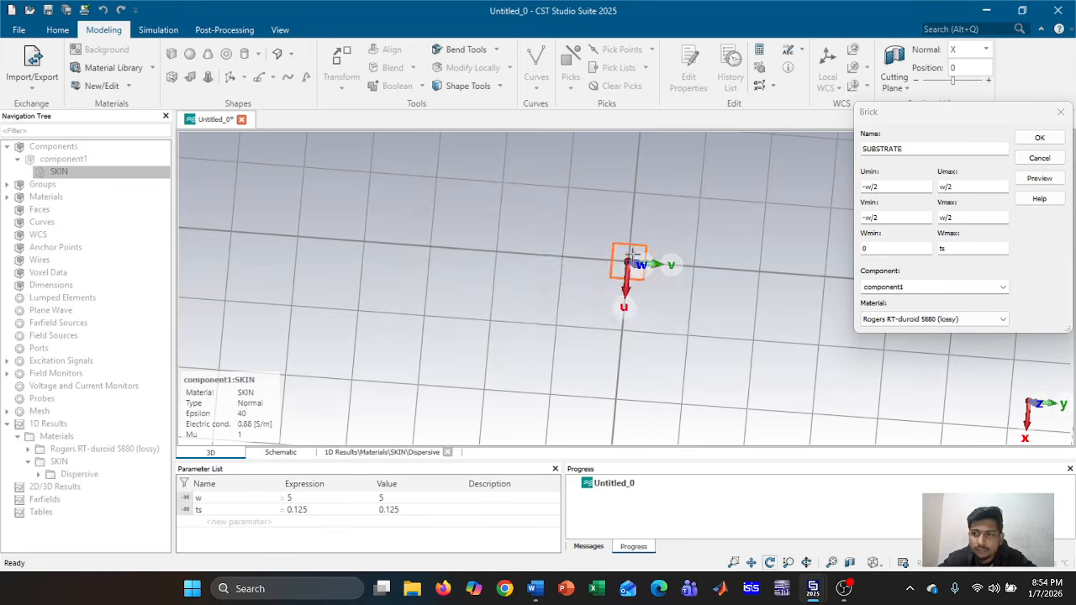
Preview again and create the SUBSTRATE brick, keeping both shapes with no boolean combination
left_click(1039, 178)
scroll(715, 317, "up", 6)
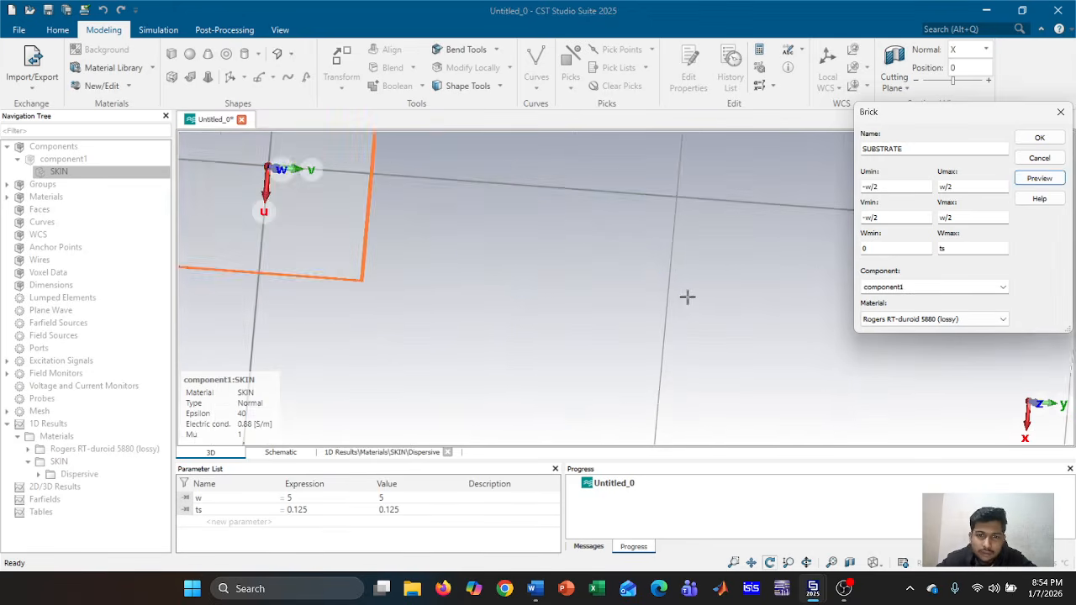
middle_click_drag(527, 260, 742, 332)
left_click_drag(701, 356, 409, 363)
key("space")
left_click(1039, 137)
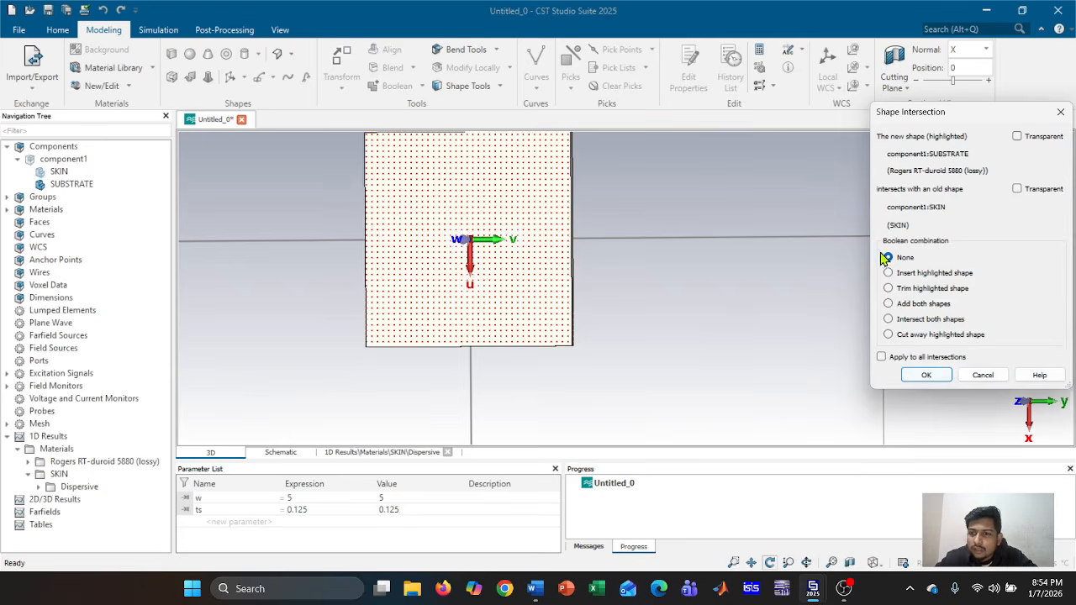
left_click(926, 376)
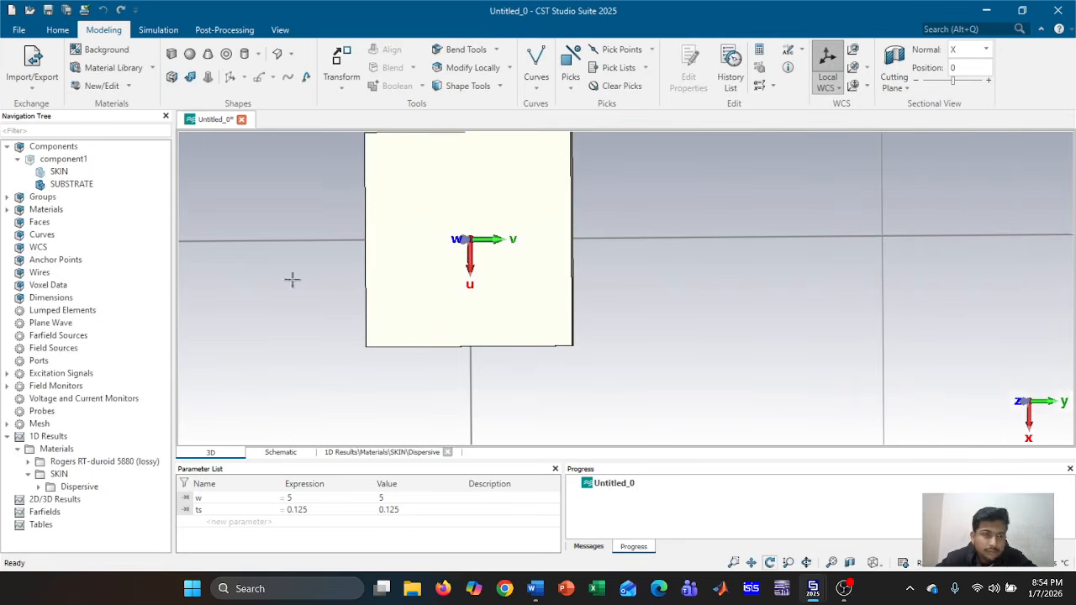
Override the SUBSTRATE material colour with custom blue (#0055ff) via Assign Material and Color
left_click(74, 187)
right_click(74, 186)
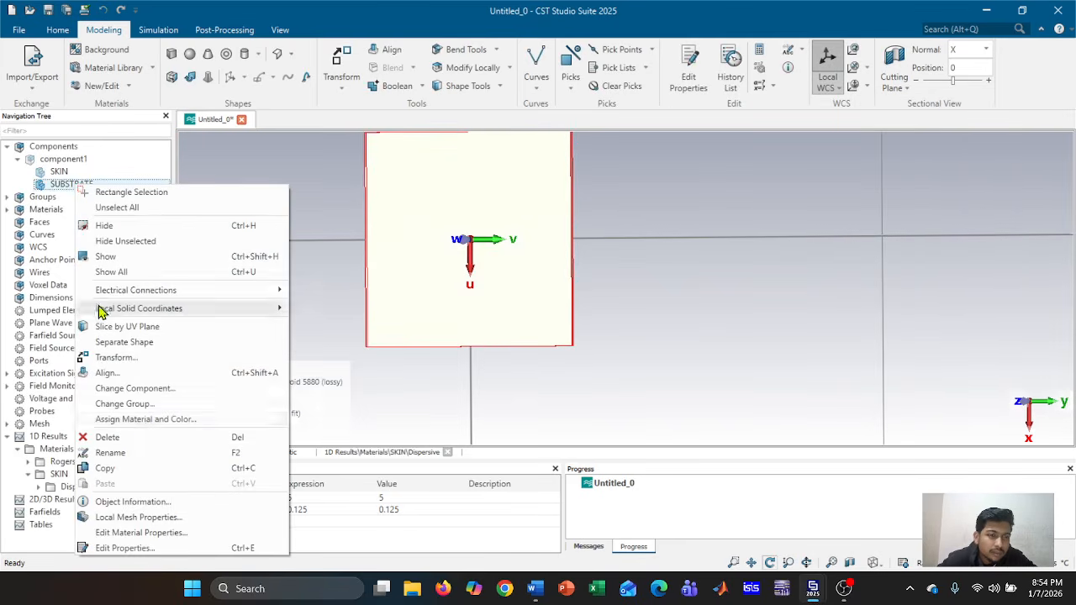
left_click(148, 420)
left_click(566, 343)
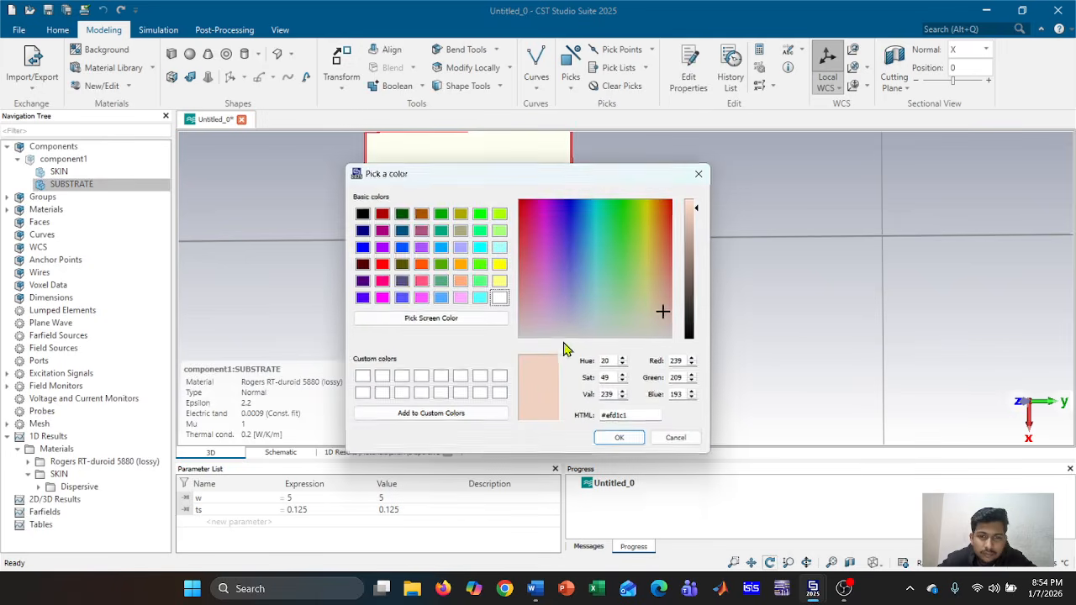
left_click(362, 264)
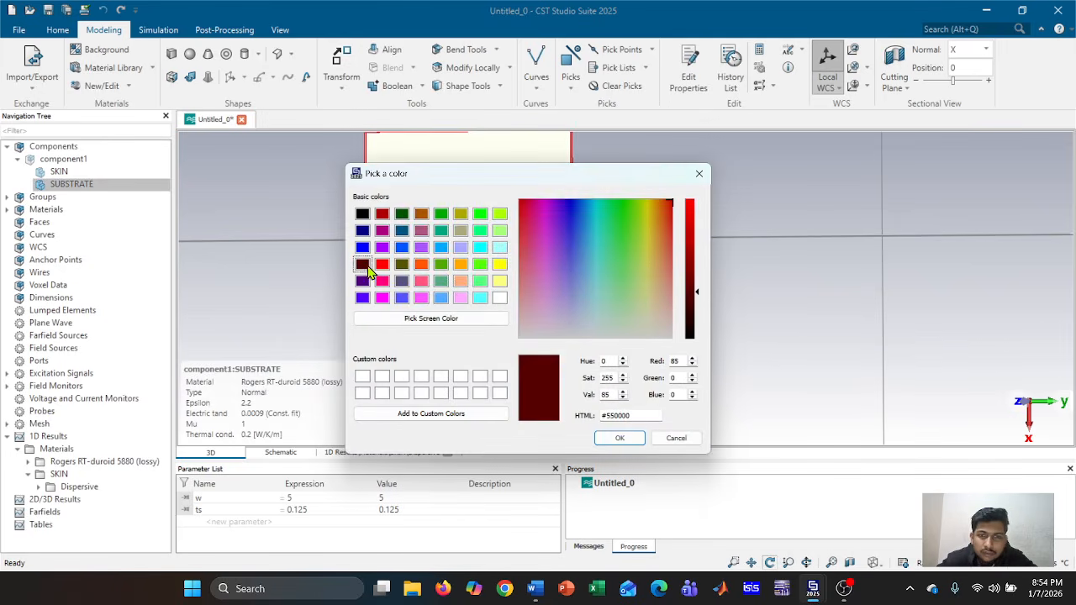
left_click(639, 438)
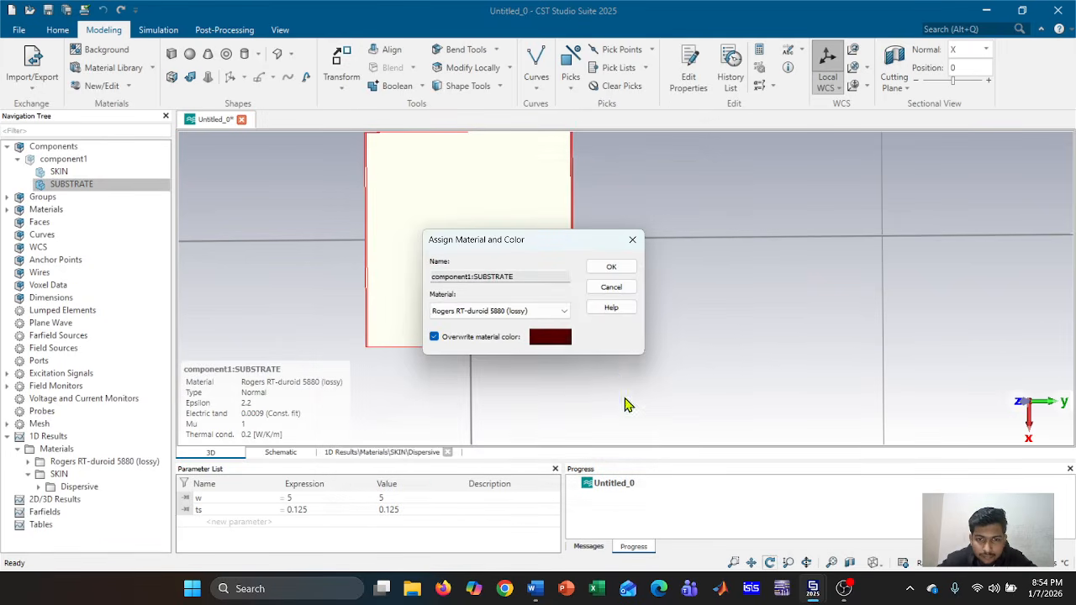
left_click(548, 337)
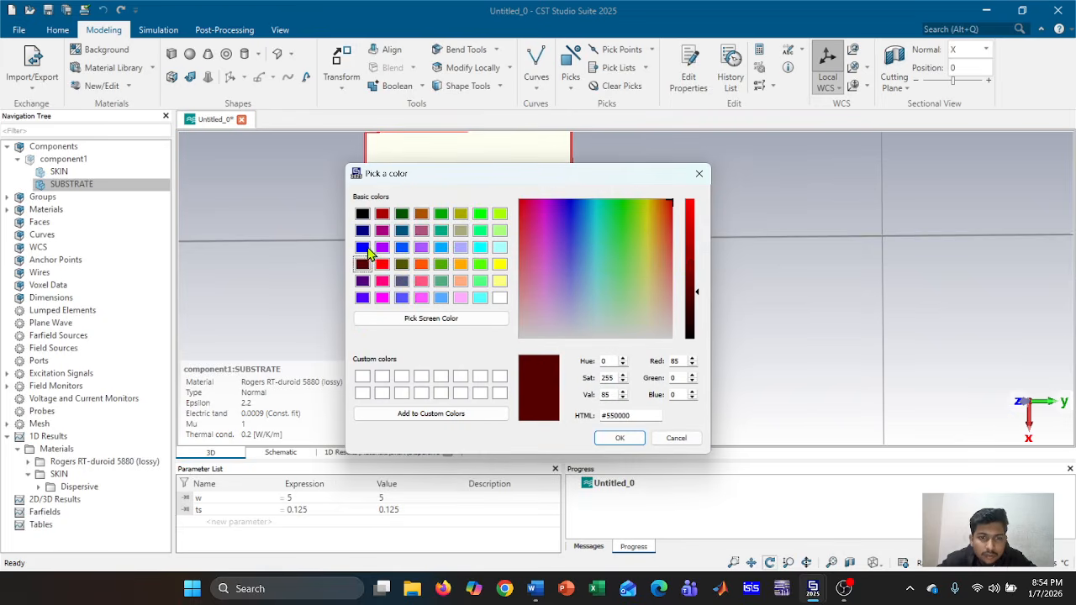
left_click(403, 249)
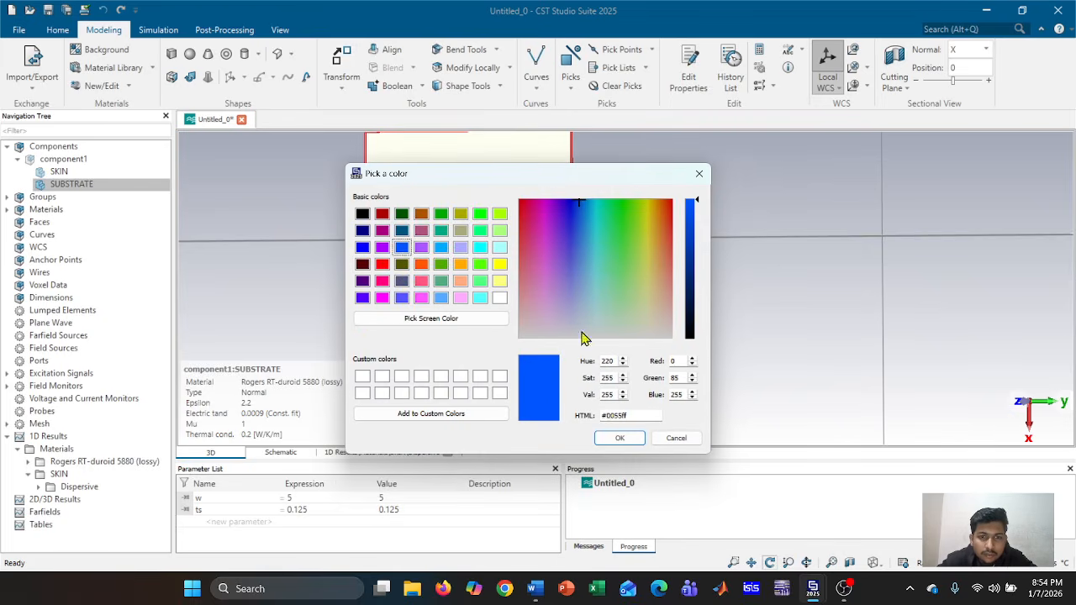
left_click(616, 437)
left_click(611, 266)
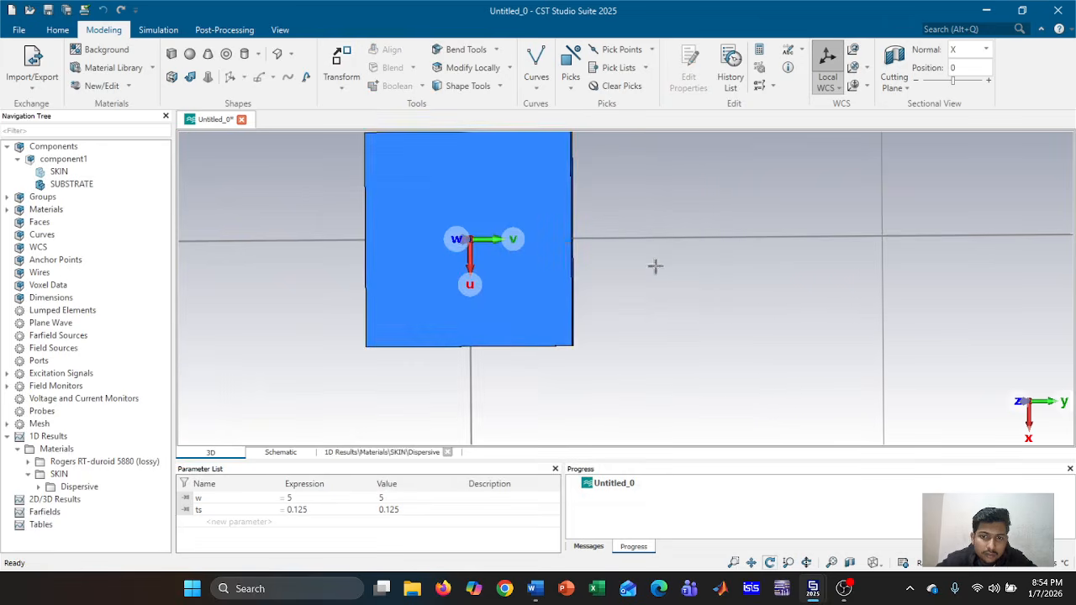
middle_click_drag(624, 263, 795, 293)
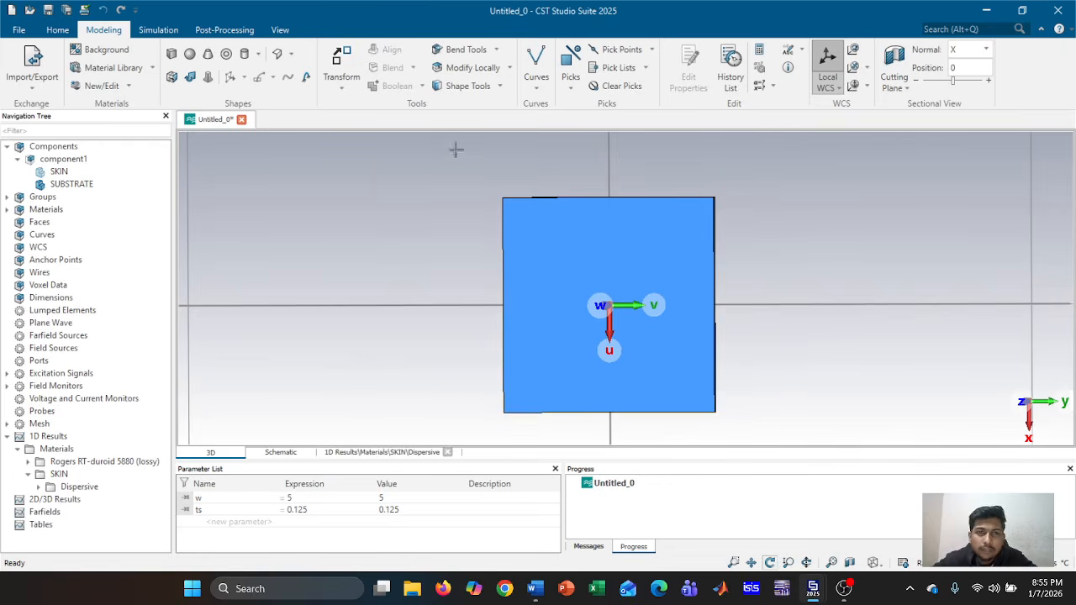
left_click(535, 61)
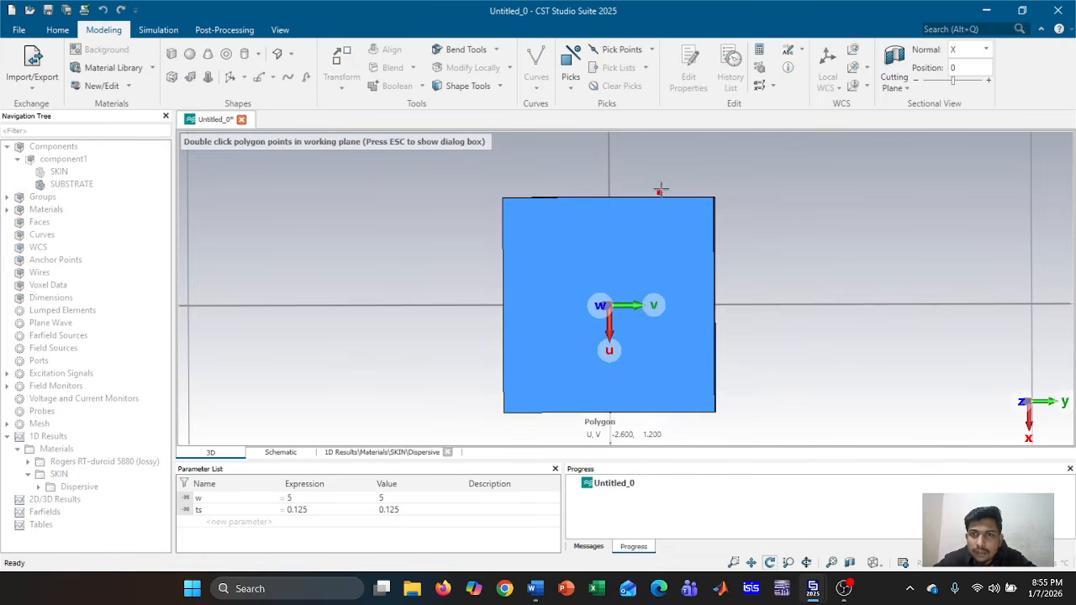
scroll(657, 194, "up", 5)
scroll(658, 194, "down", 4)
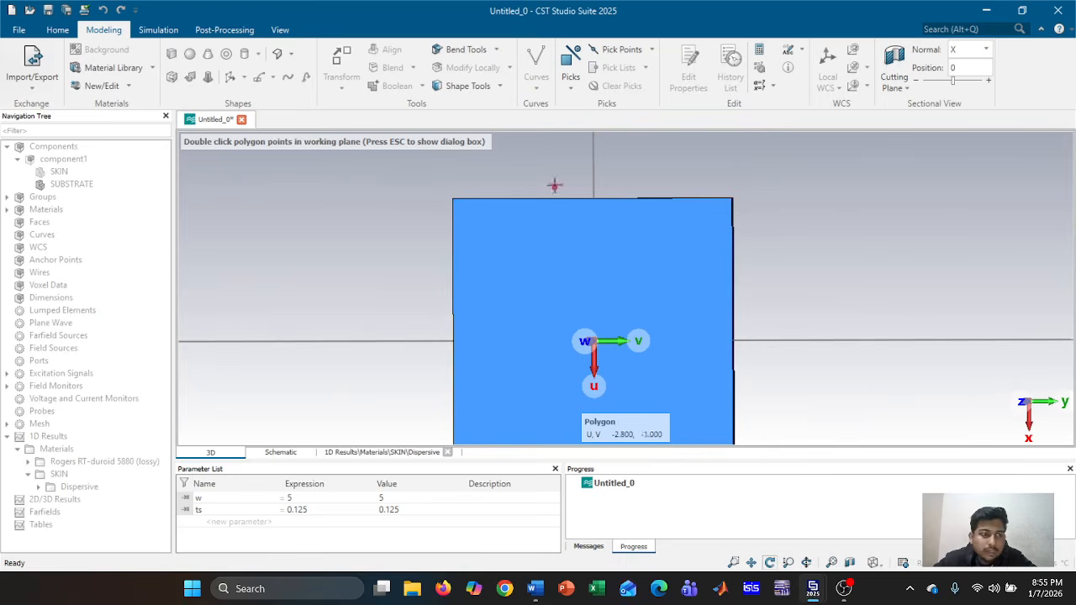
key("Escape")
left_click(1038, 160)
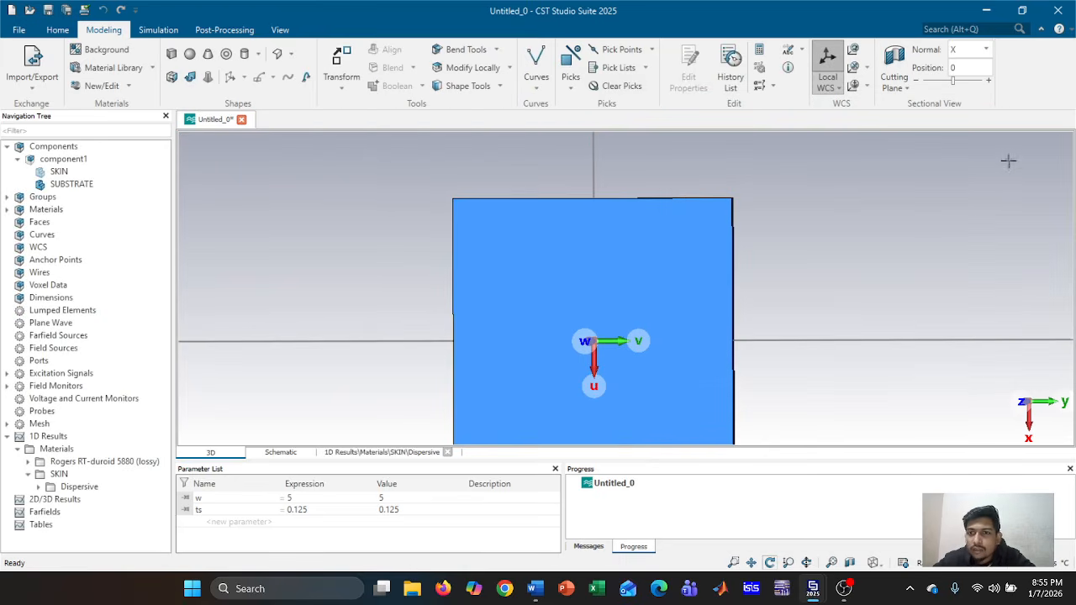
left_click(828, 63)
left_click(854, 69)
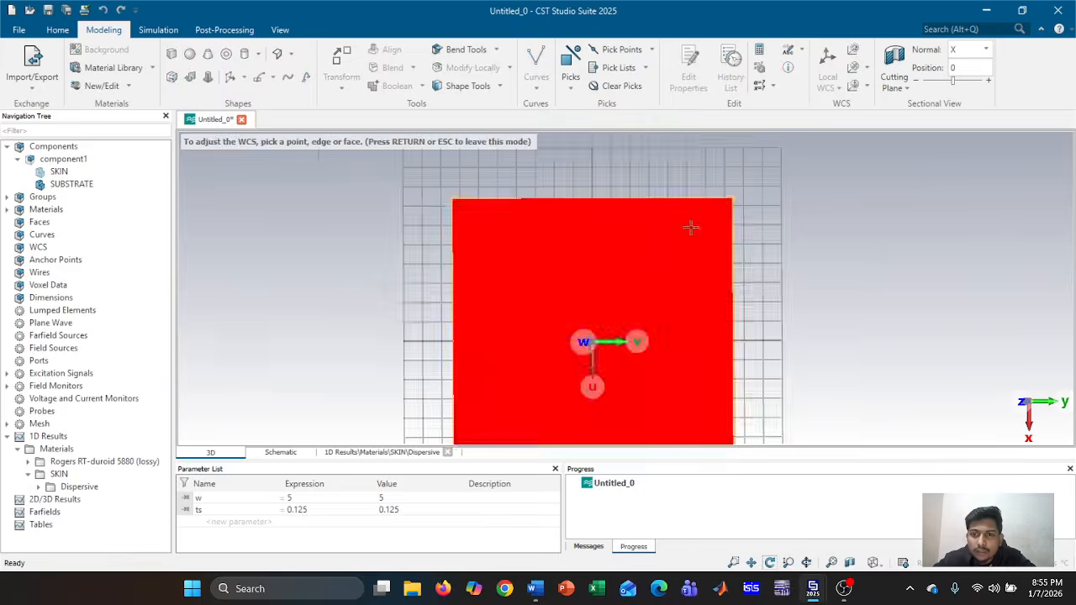
Align the working plane to the substrate face and place the first polygon point on its top edge
double_click(690, 227)
left_click(546, 54)
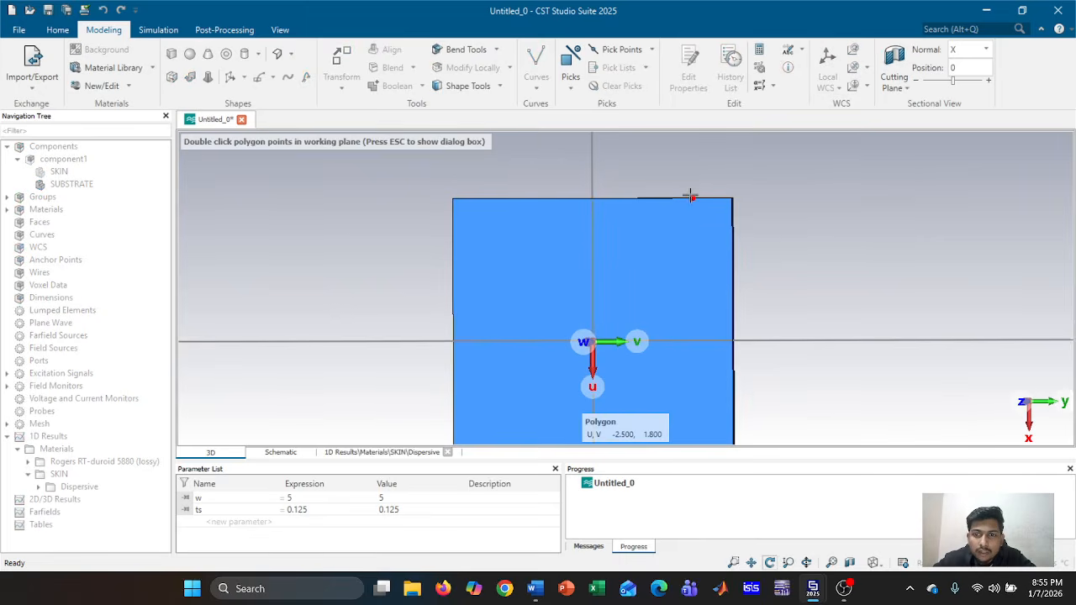
scroll(690, 197, "up", 3)
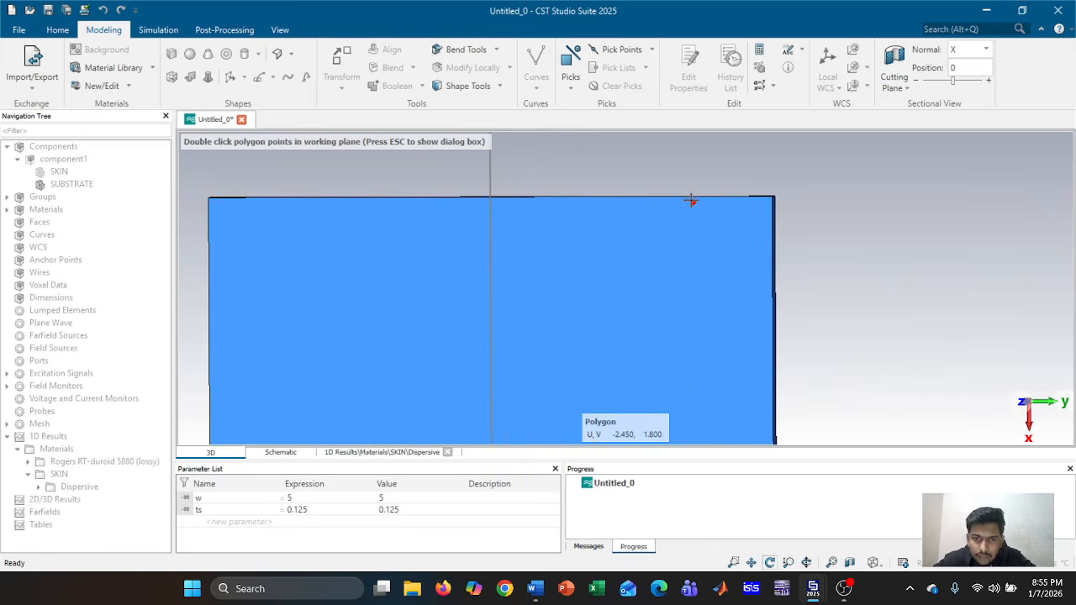
left_click_drag(644, 305, 660, 305)
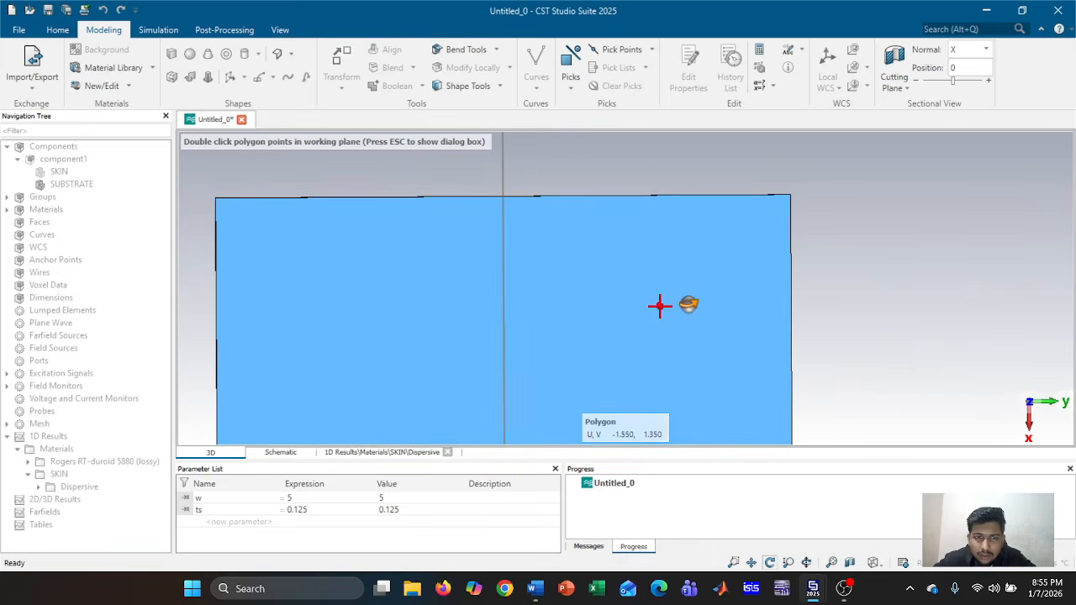
double_click(636, 197)
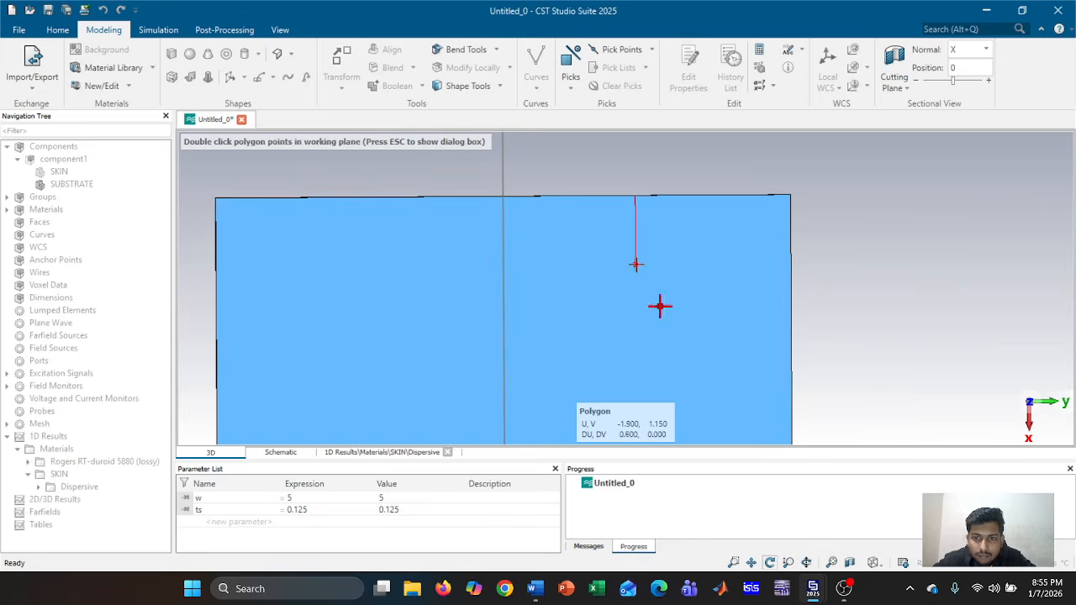
scroll(627, 303, "down", 3)
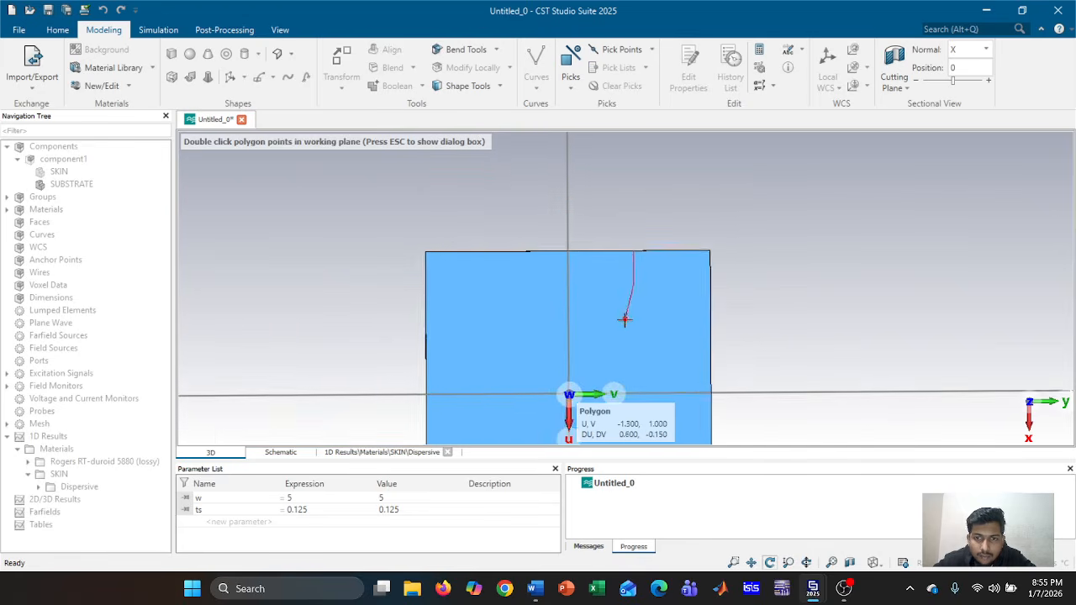
scroll(625, 318, "down", 2)
middle_click_drag(627, 323, 633, 242)
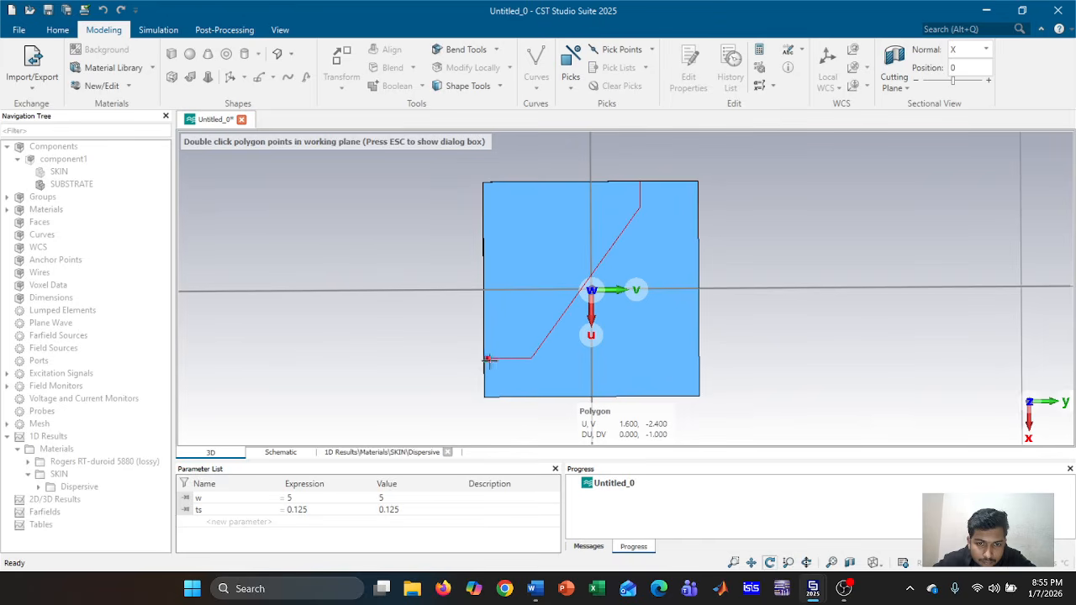
Add polygon points at 1.6, -2.5, at the substrate corner, and at 1.85, -0.9
scroll(486, 359, "up", 5)
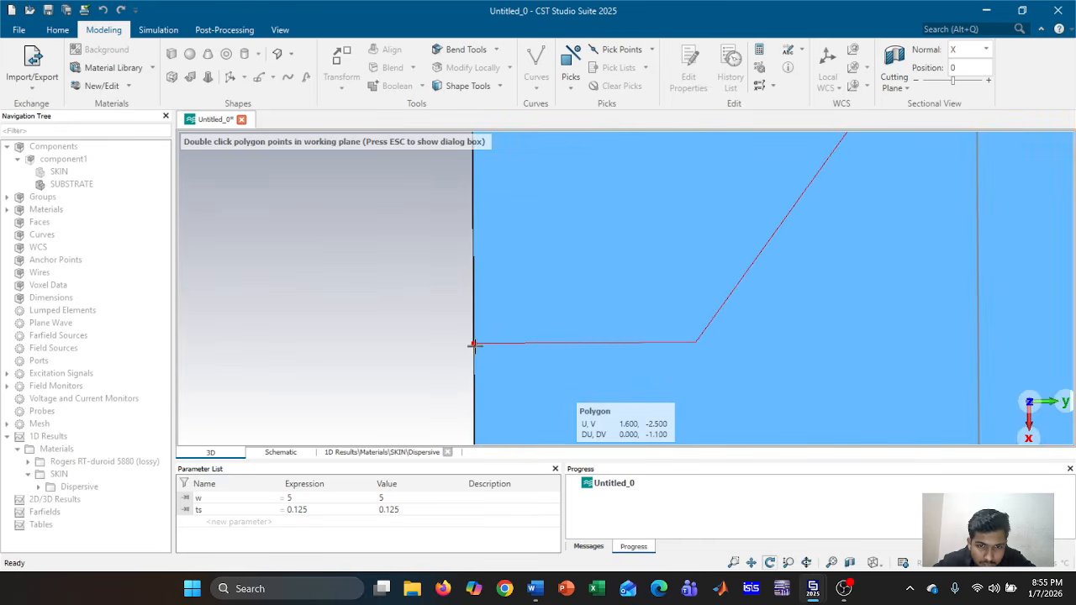
double_click(474, 344)
scroll(487, 363, "down", 1)
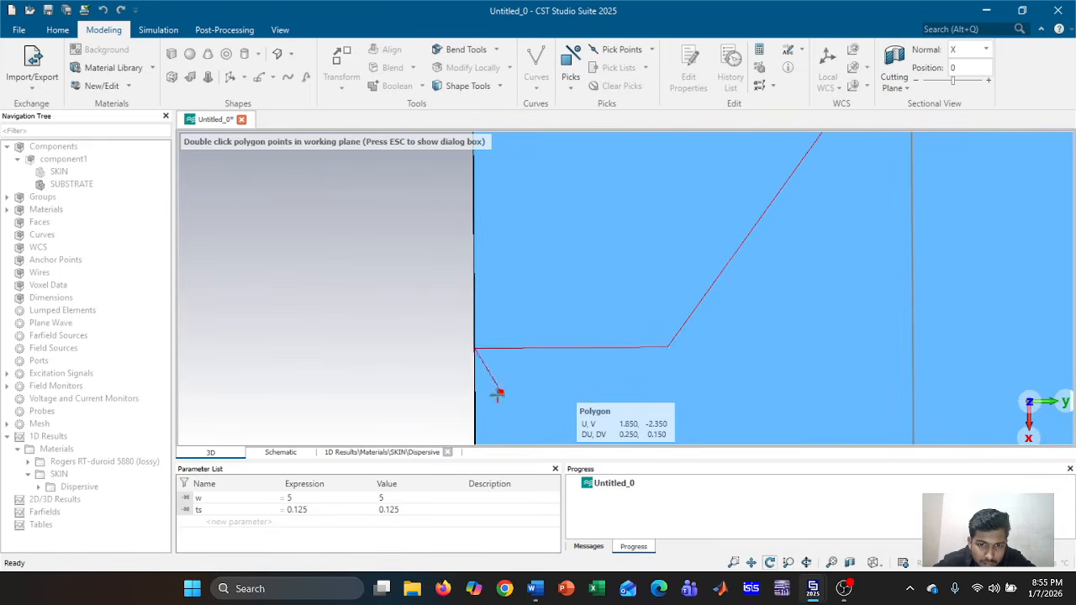
middle_click_drag(499, 392, 499, 247)
double_click(475, 355)
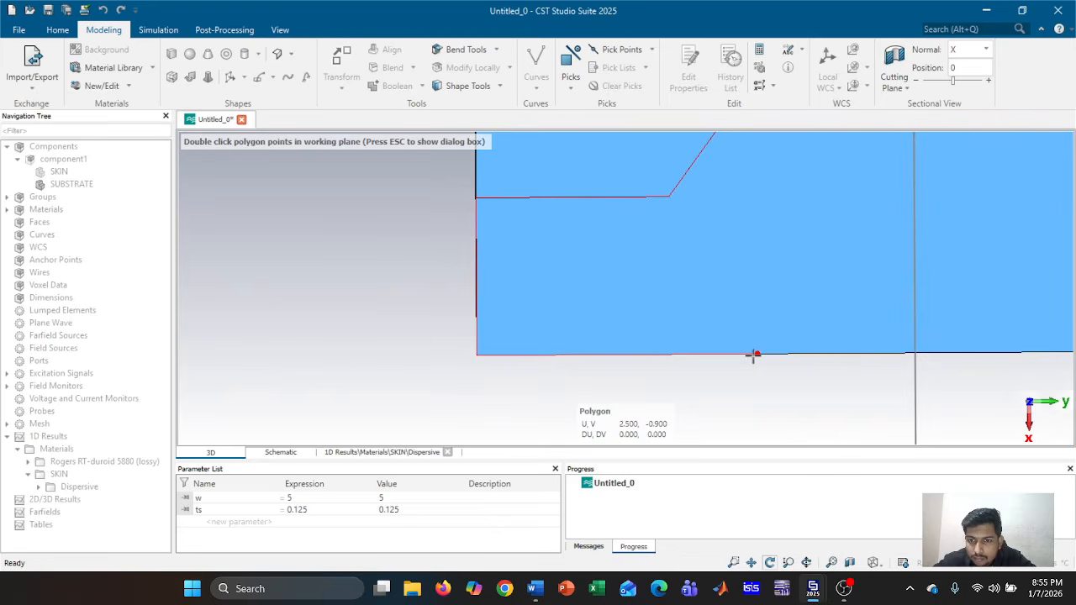
double_click(755, 240)
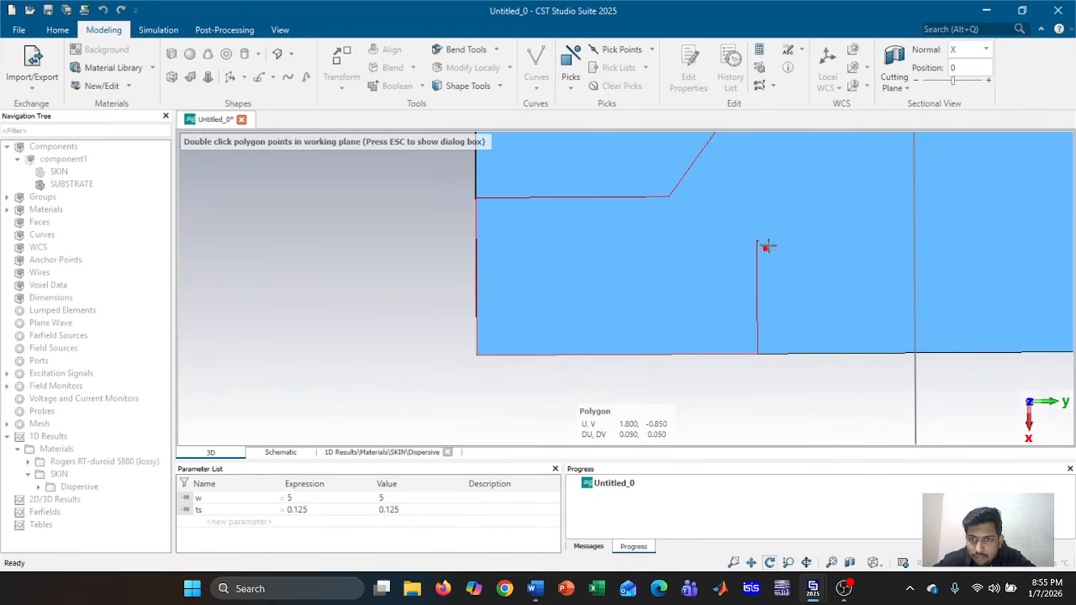
scroll(766, 246, "down", 3)
scroll(764, 235, "up", 1)
middle_click_drag(764, 233, 524, 372)
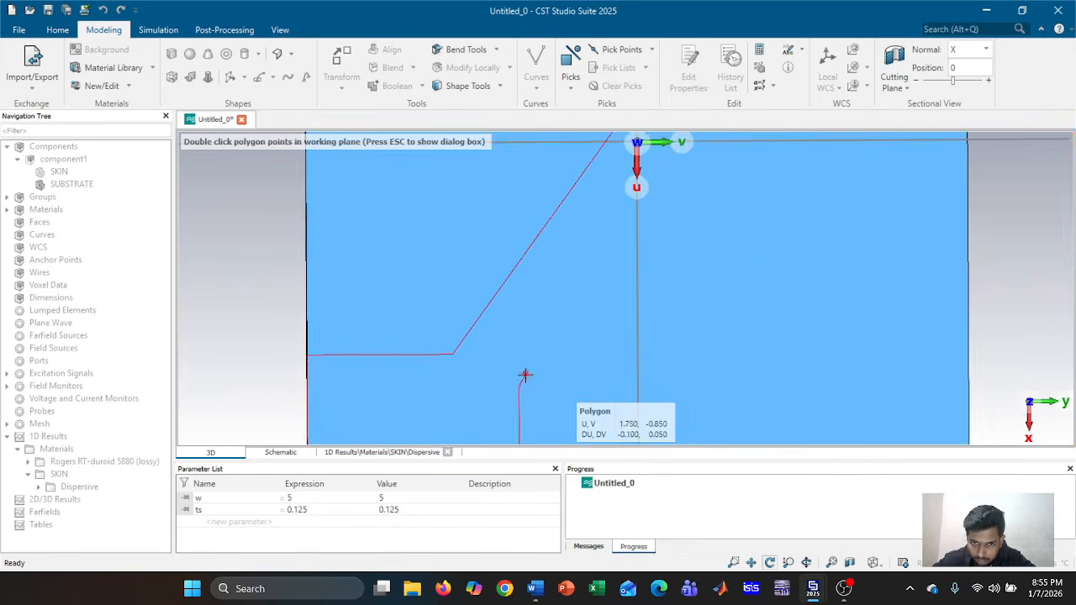
scroll(527, 369, "down", 4)
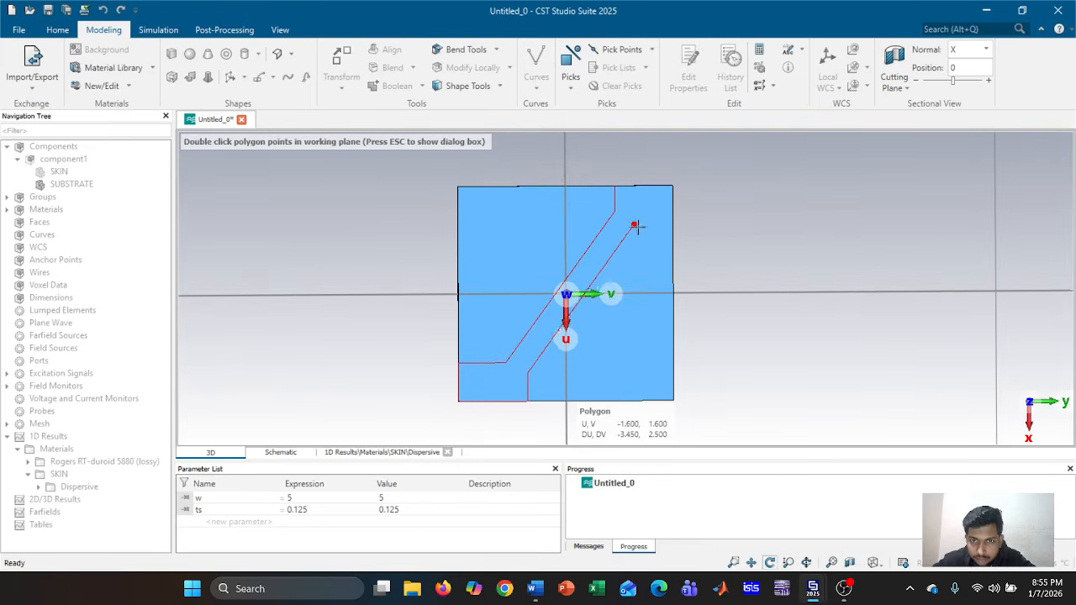
Add the point at -1.4, 1.6, finish on the top edge, and confirm as polygon1
left_click(637, 228)
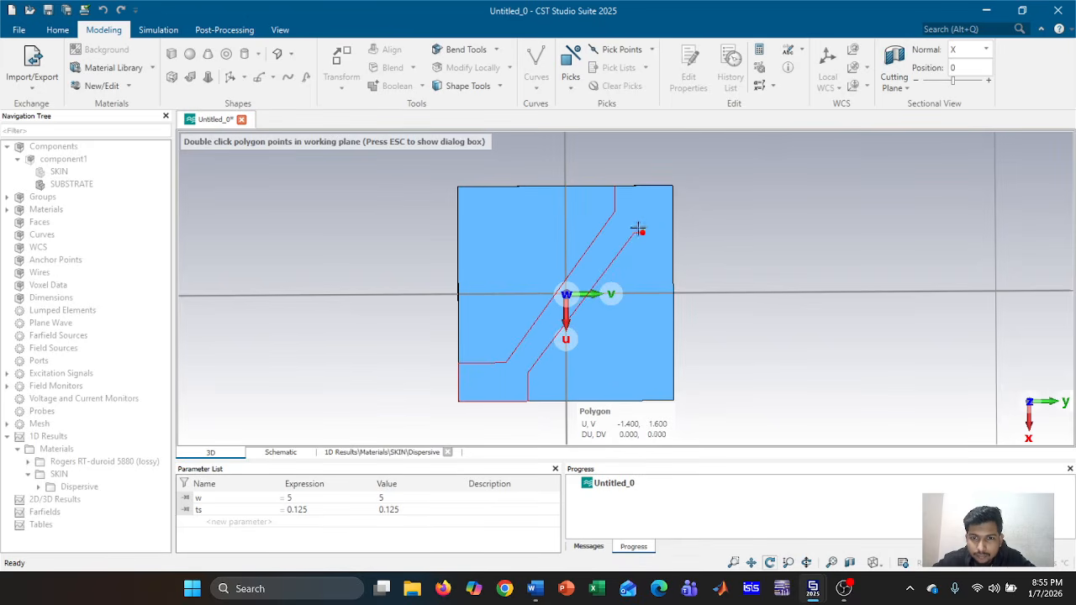
scroll(669, 231, "up", 6)
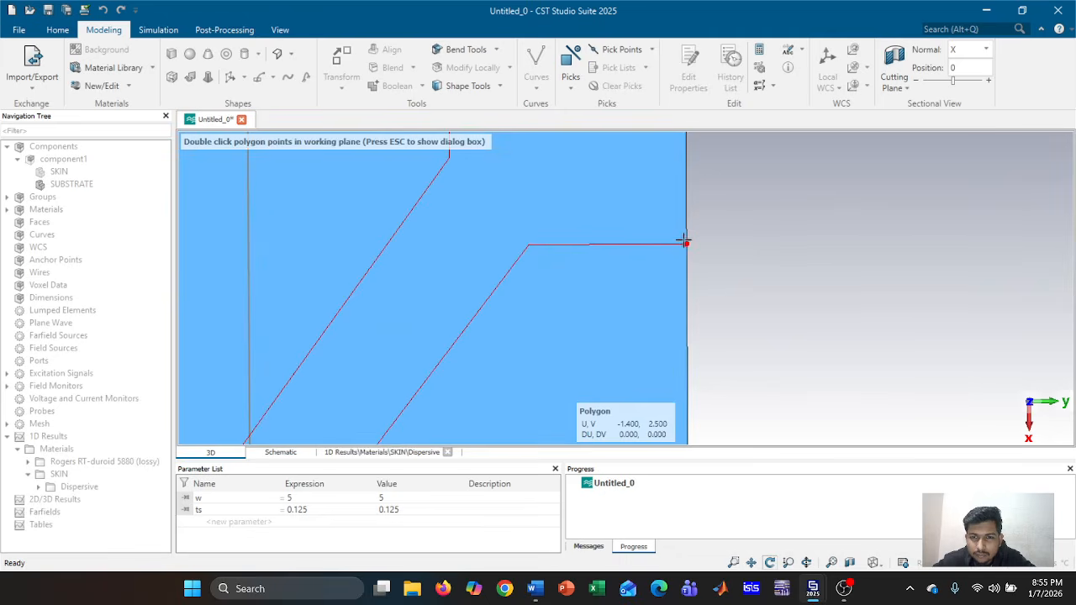
scroll(676, 205, "down", 2)
middle_click_drag(675, 204, 673, 365)
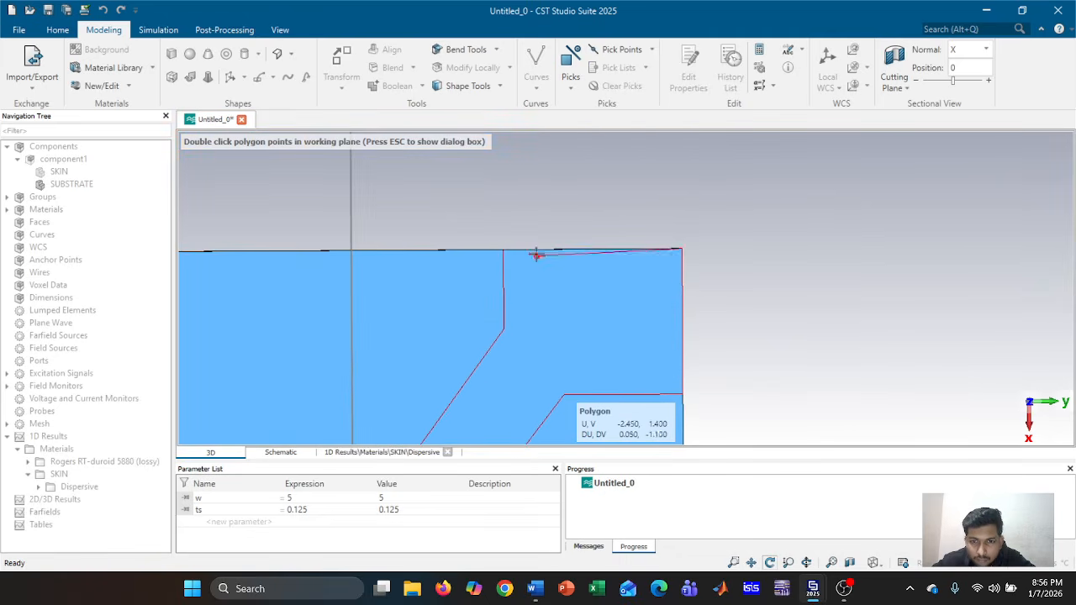
double_click(503, 249)
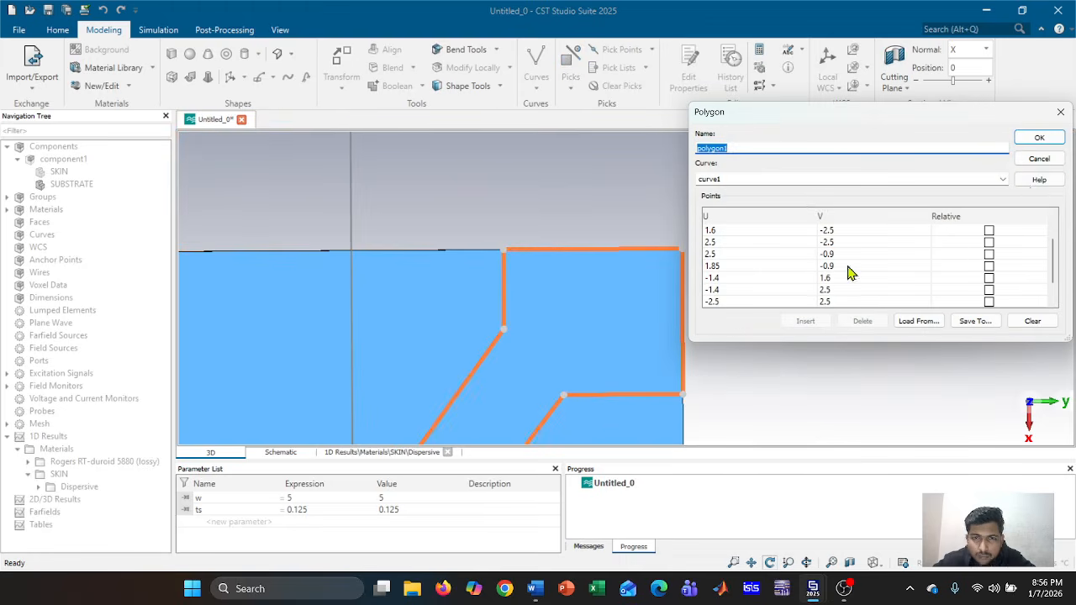
left_click(1041, 139)
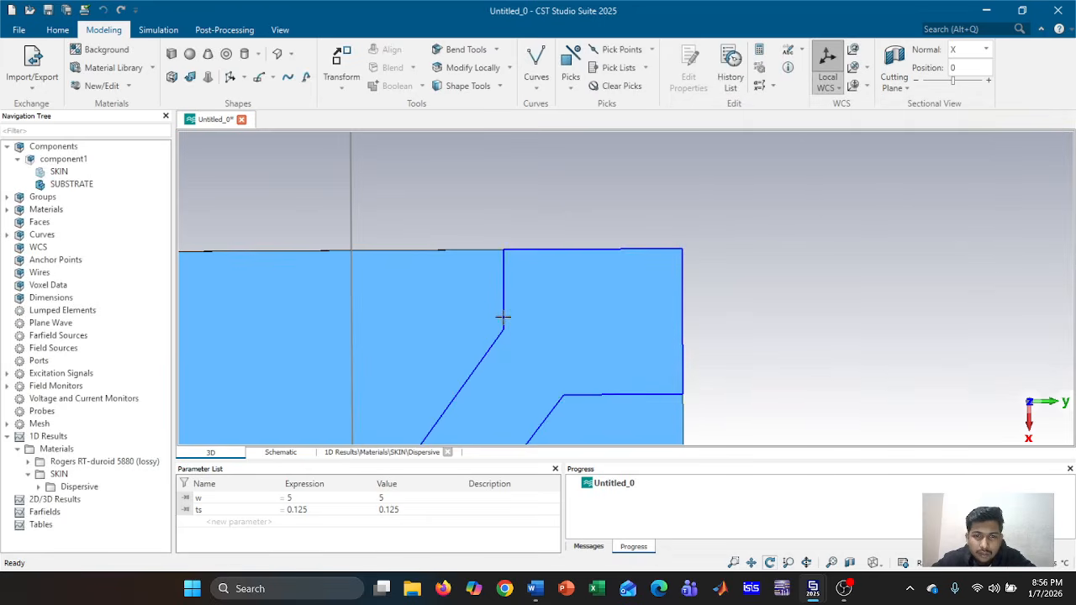
Set up an extrusion of polygon1 named PATCH with thickness tp, opening the material library
left_click(230, 77)
key("Return")
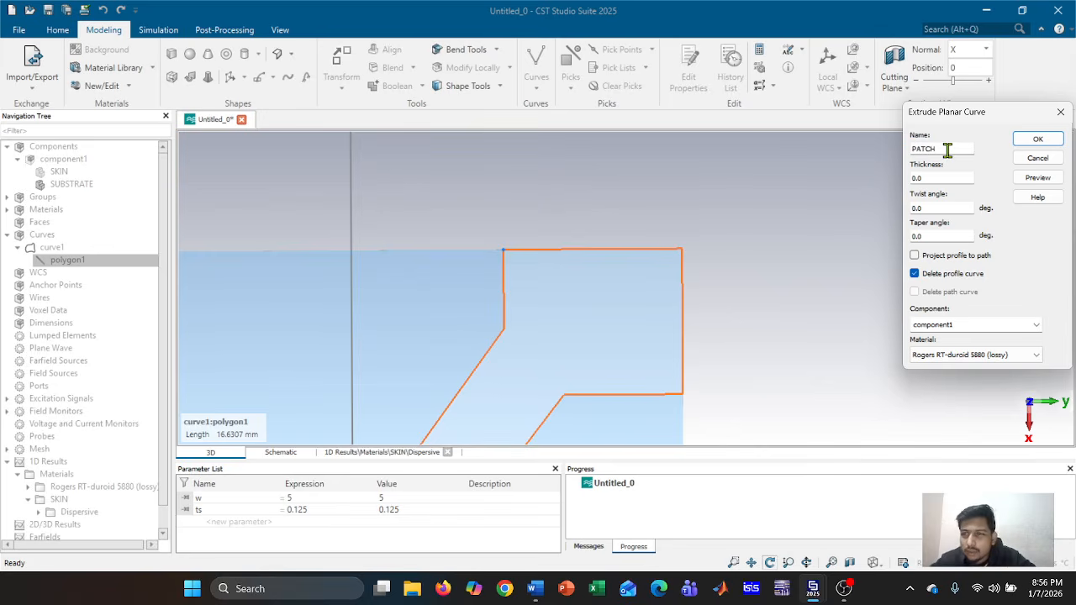
left_click(948, 177)
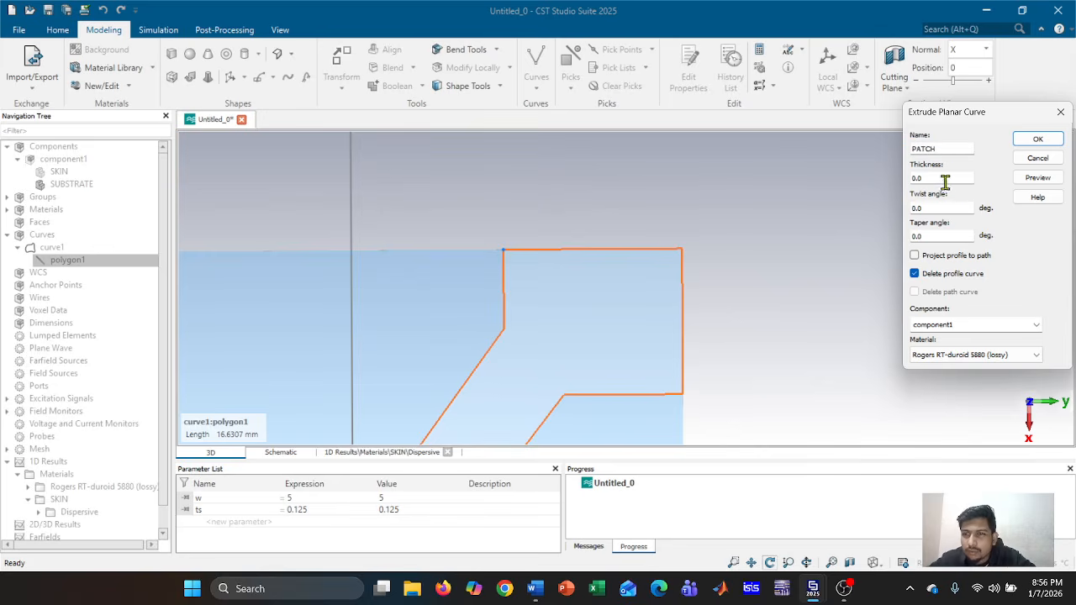
double_click(913, 180)
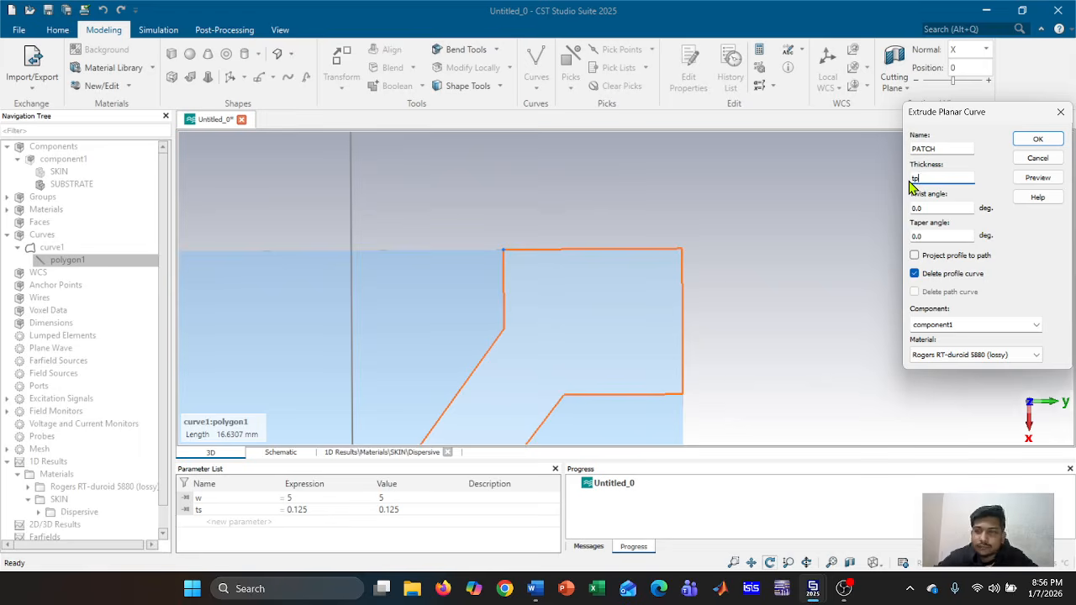
left_click(1038, 359)
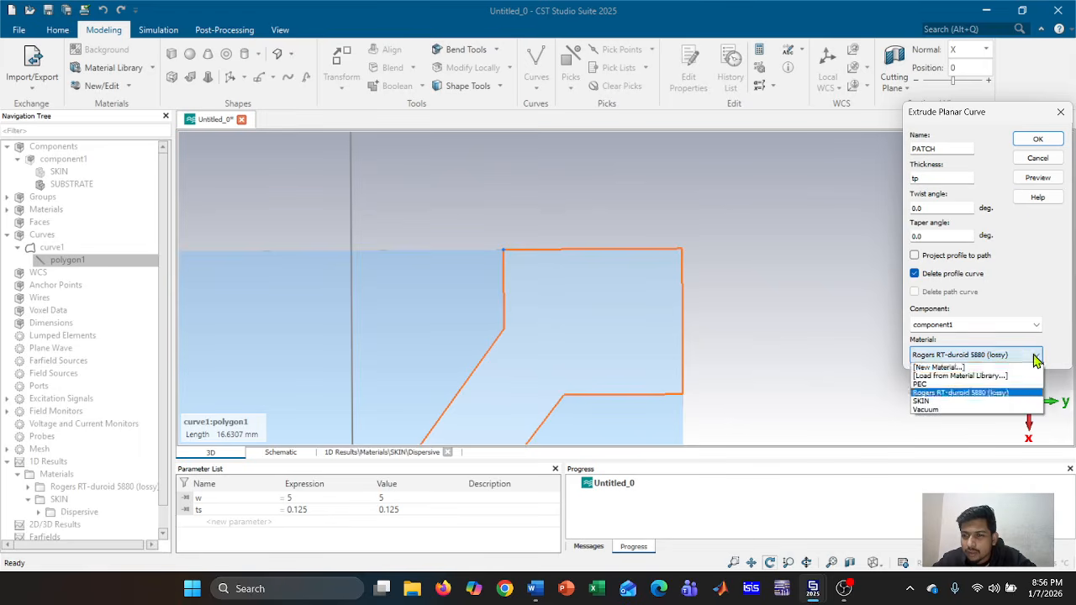
left_click(982, 377)
Load Copper (annealed) from the material library as the patch material
scroll(506, 212, "down", 10)
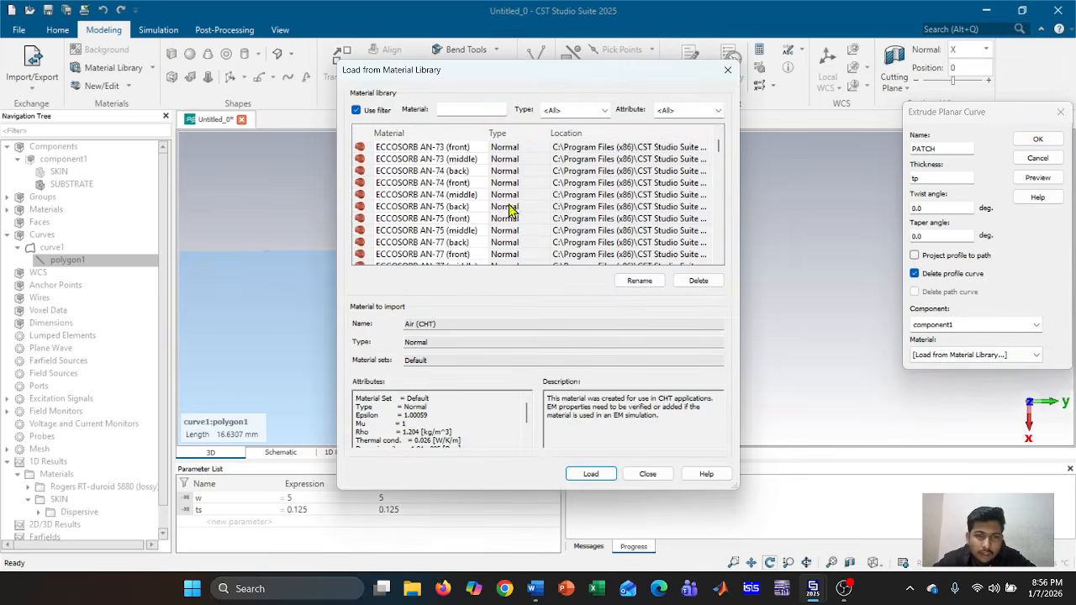
scroll(507, 202, "down", 8)
scroll(507, 203, "up", 12)
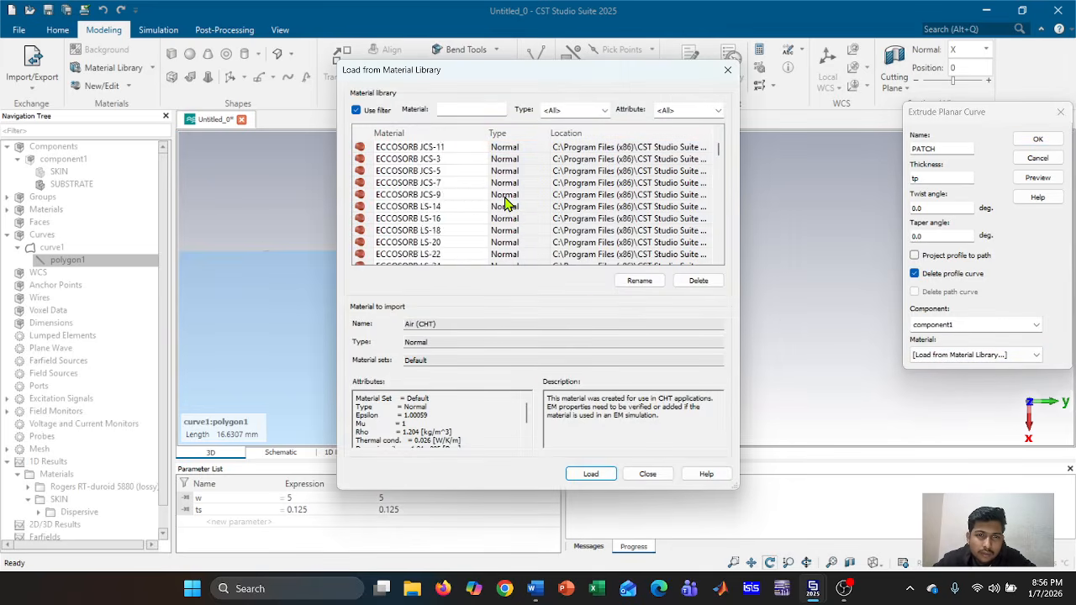
scroll(506, 204, "up", 4)
scroll(505, 206, "down", 2)
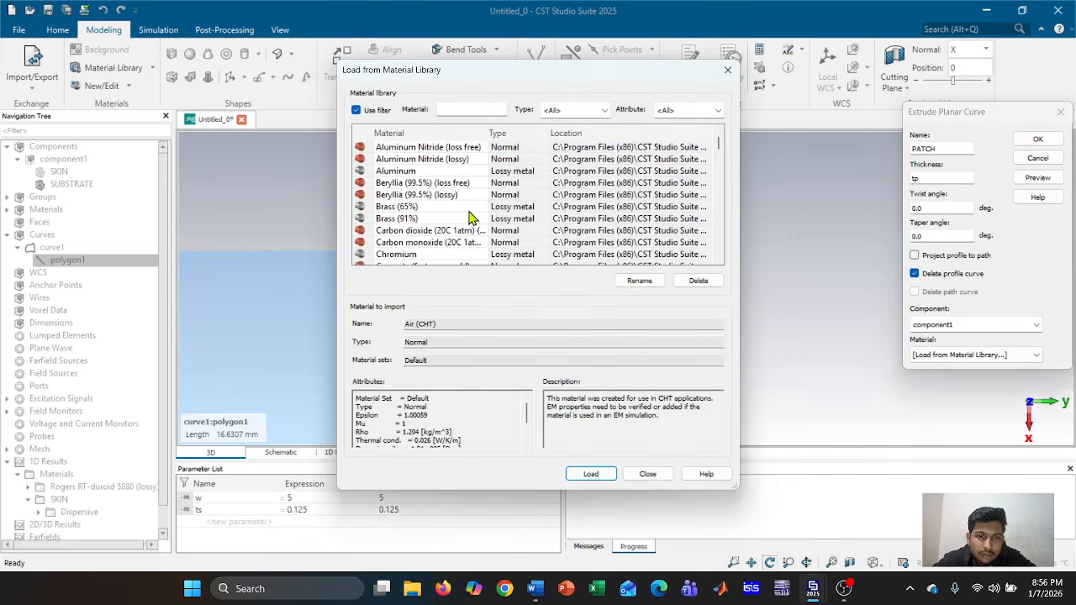
scroll(468, 217, "down", 1)
scroll(454, 239, "down", 1)
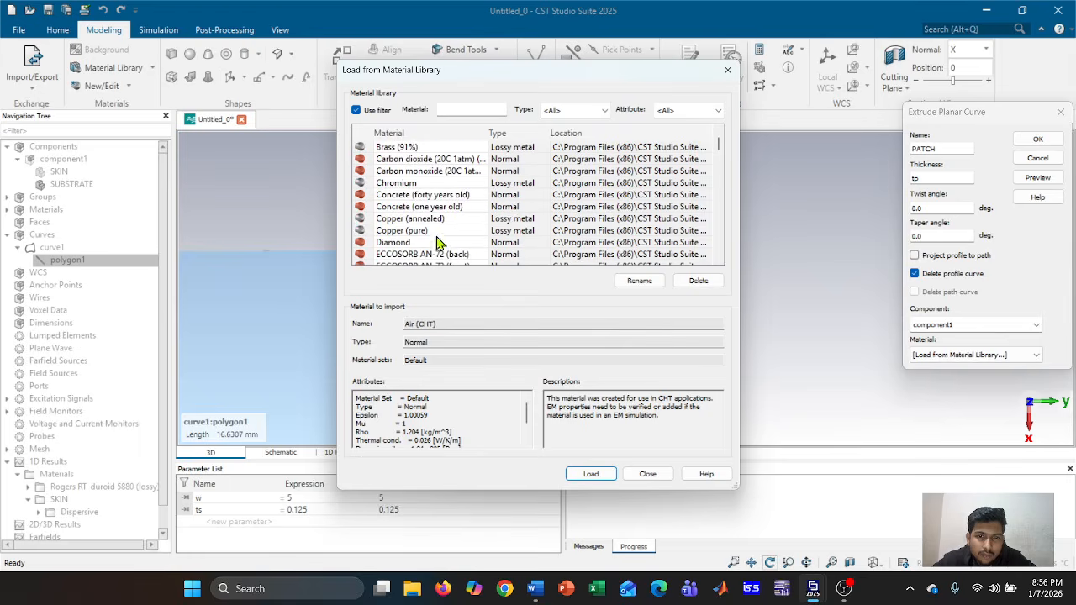
left_click(445, 220)
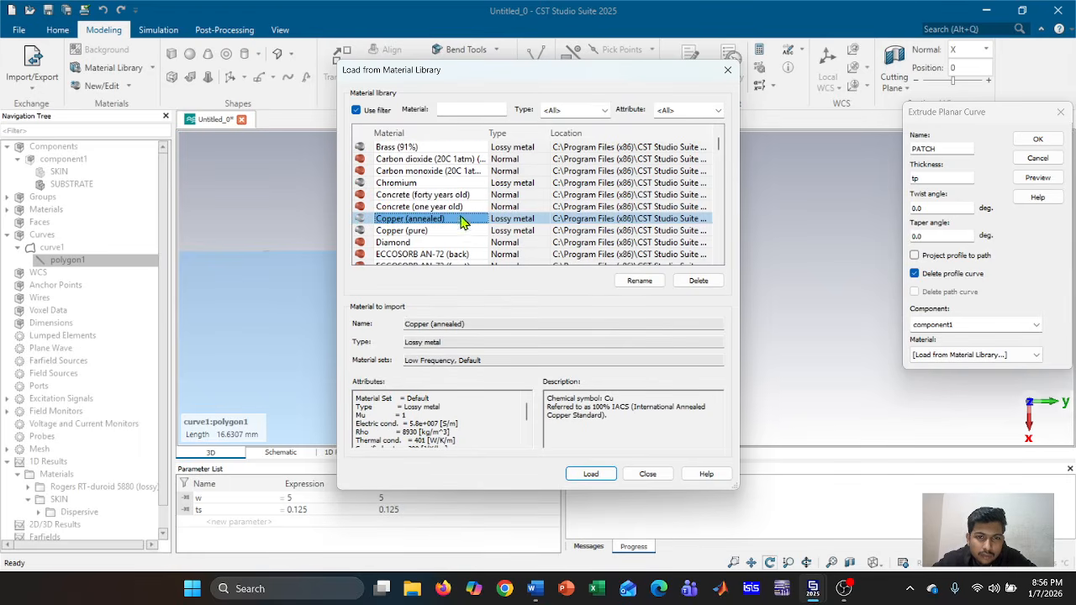
left_click(604, 476)
Preview the extrusion, define tp = 0.0175, and create the PATCH solid
left_click(1052, 179)
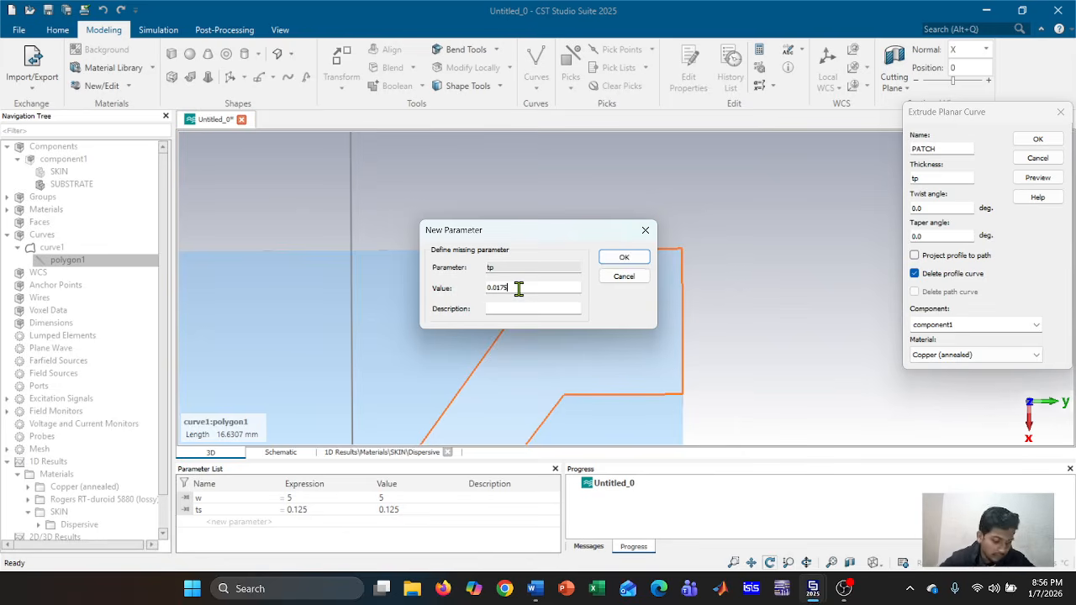
left_click(623, 256)
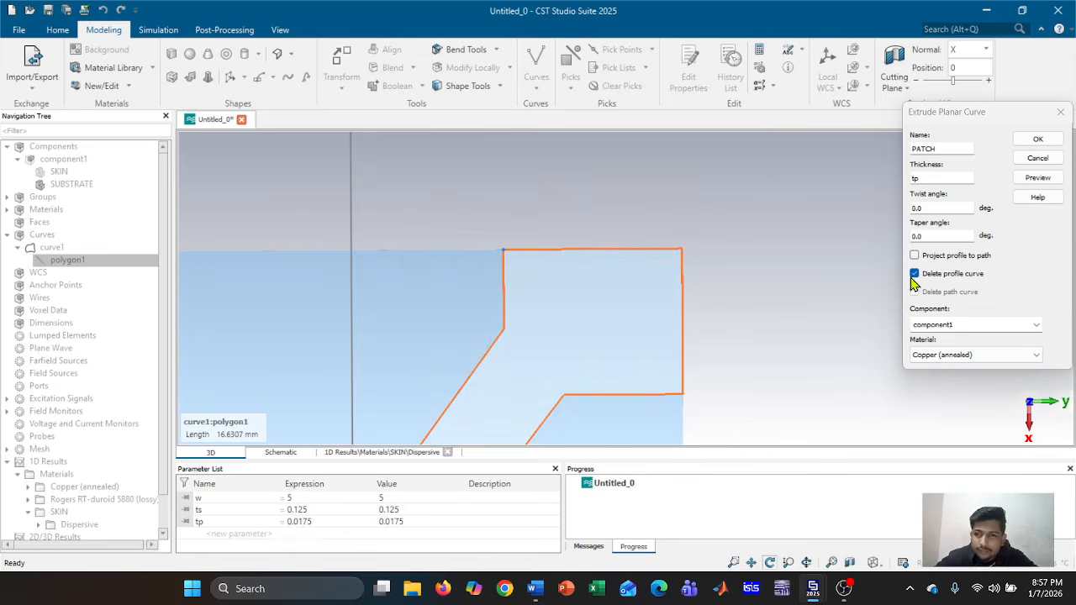
left_click_drag(726, 300, 699, 317)
left_click(1037, 138)
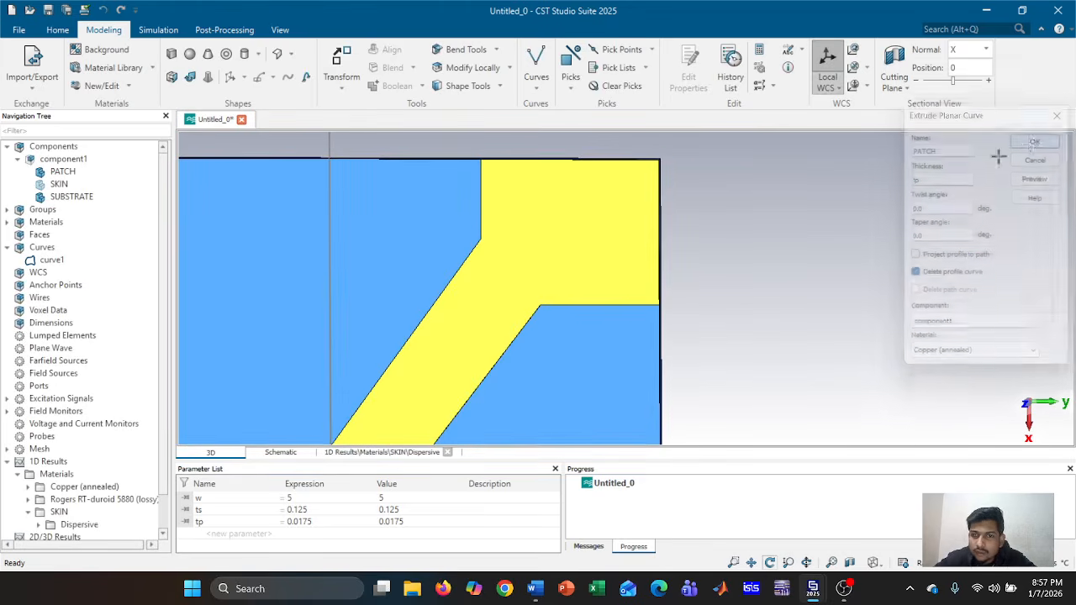
Create PATCH_1, a copy of PATCH rotated 90° about W
mouse_move(754, 251)
left_mouse_down()
mouse_move(535, 312)
mouse_move(536, 297)
mouse_move(793, 290)
mouse_move(798, 260)
mouse_move(769, 261)
left_mouse_up()
middle_click_drag(738, 303, 957, 236)
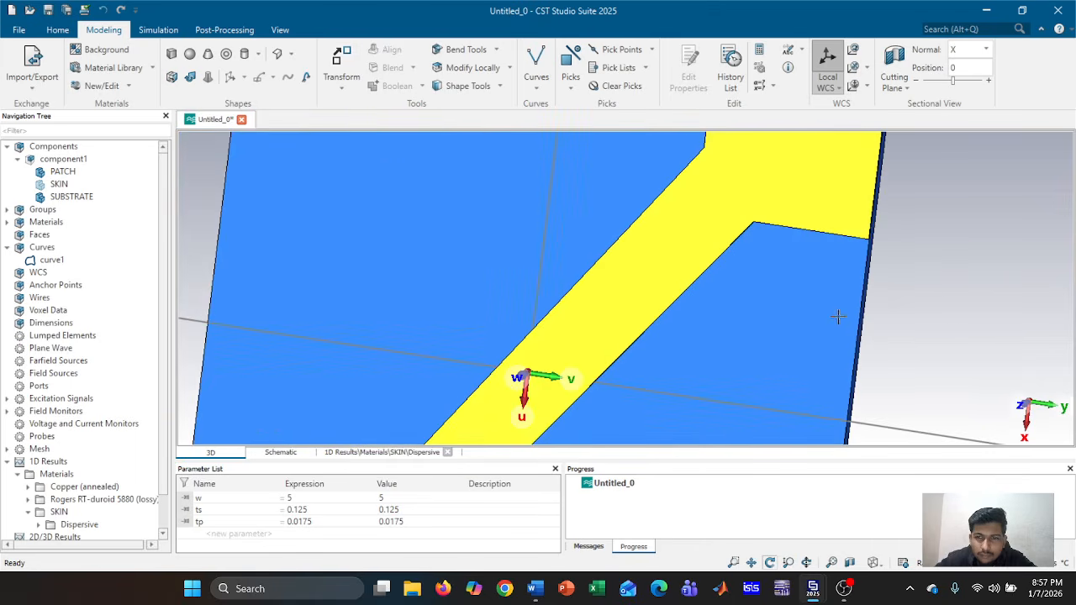
scroll(839, 317, "down", 2)
left_click_drag(839, 317, 931, 269)
scroll(769, 280, "down", 2)
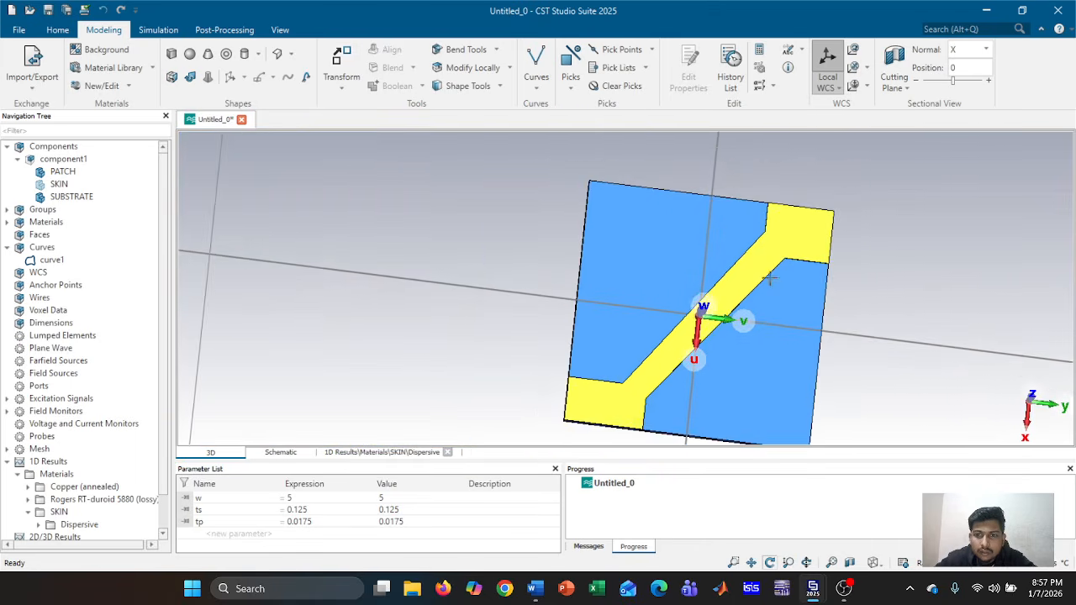
left_click(64, 172)
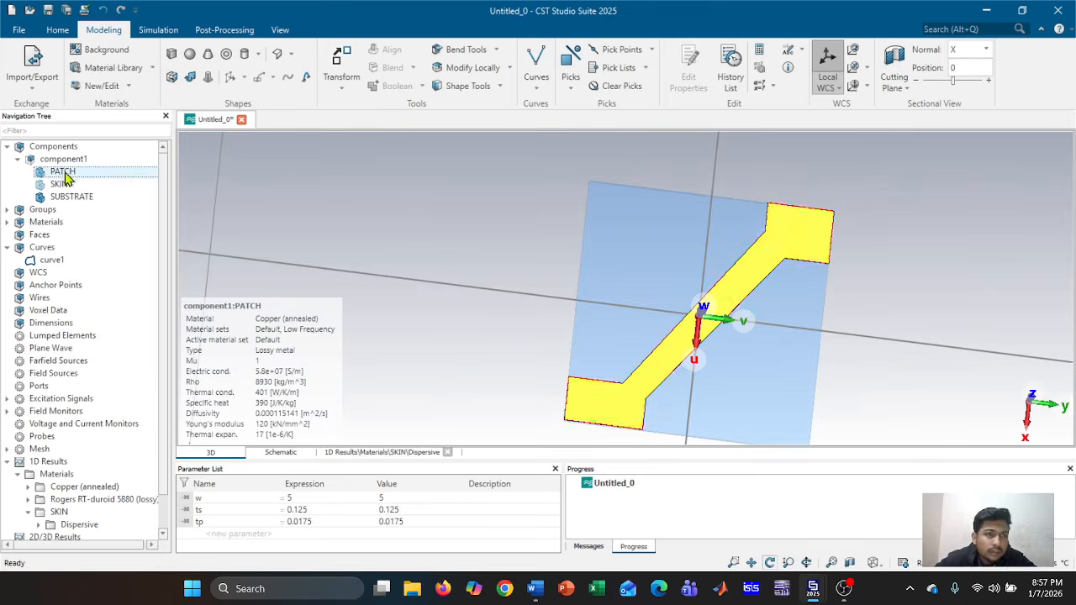
left_click(340, 63)
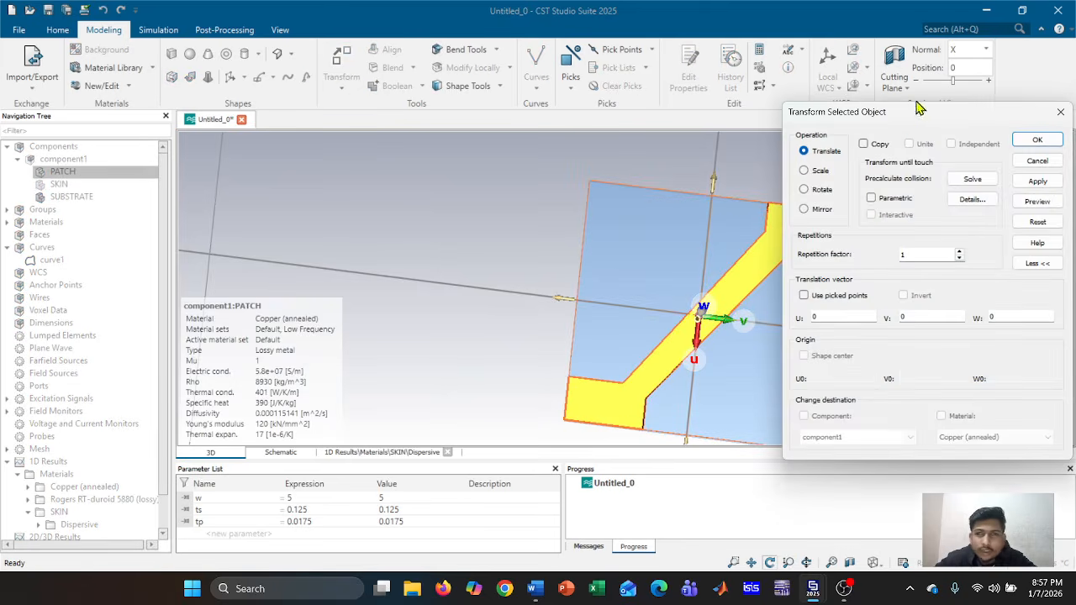
left_click(805, 190)
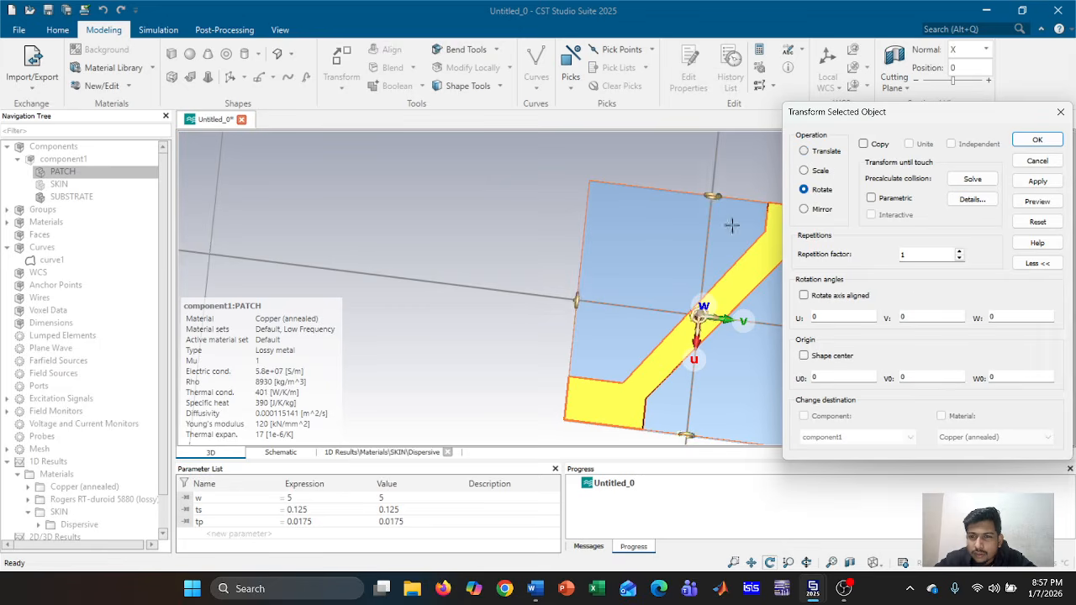
left_click(864, 144)
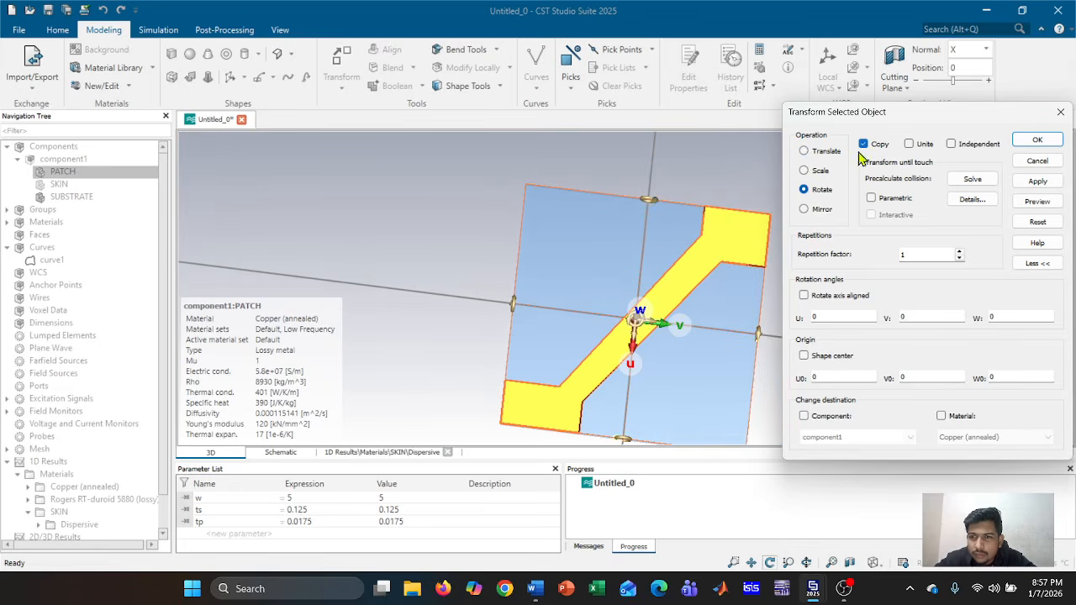
left_click(638, 317)
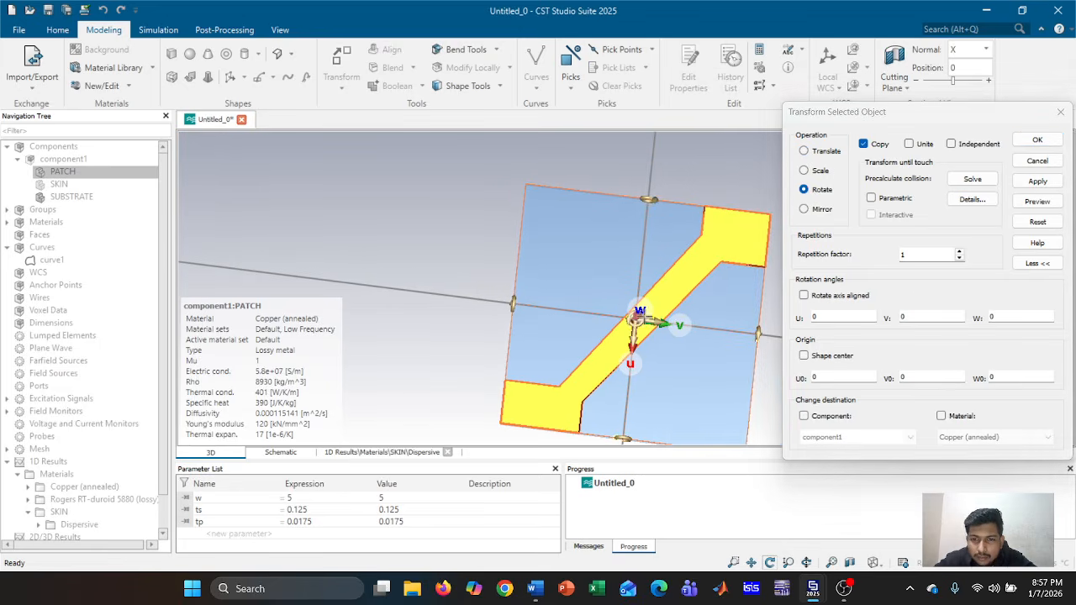
left_click_drag(637, 318, 605, 367)
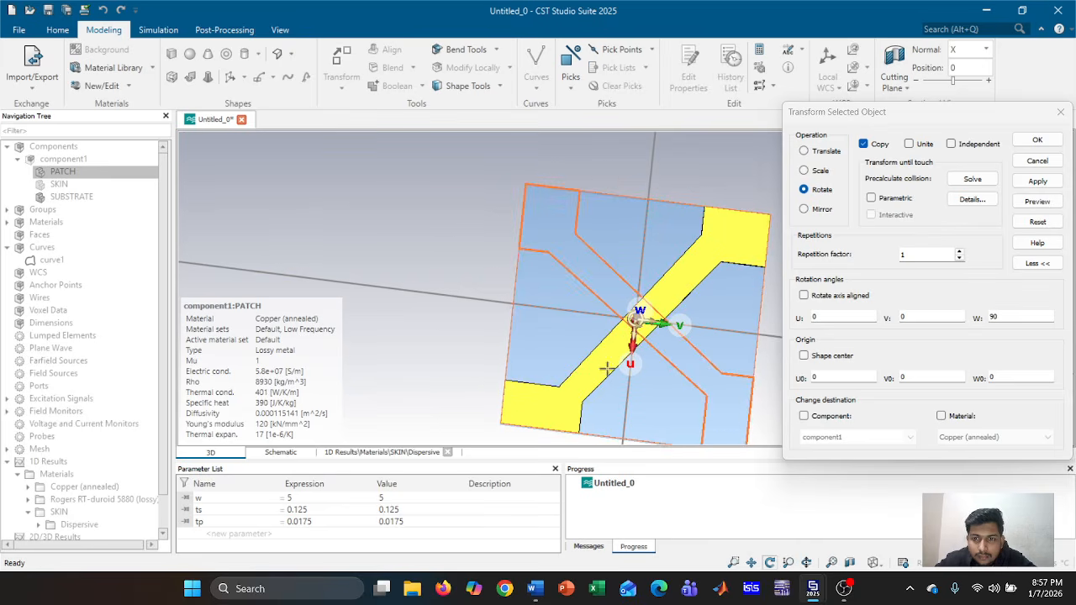
left_click(1036, 184)
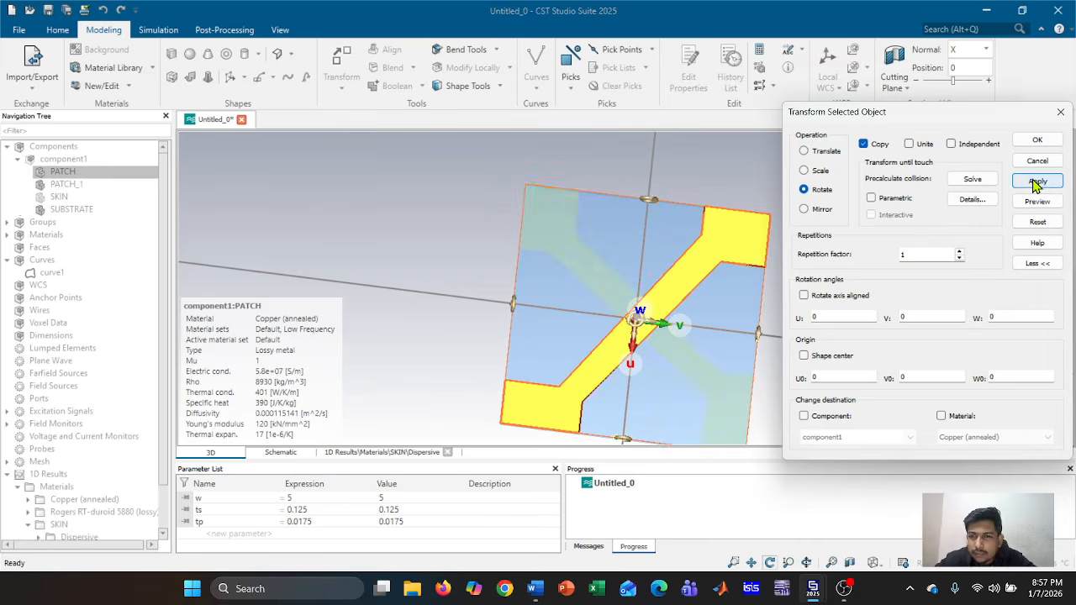
middle_click_drag(733, 306, 655, 280)
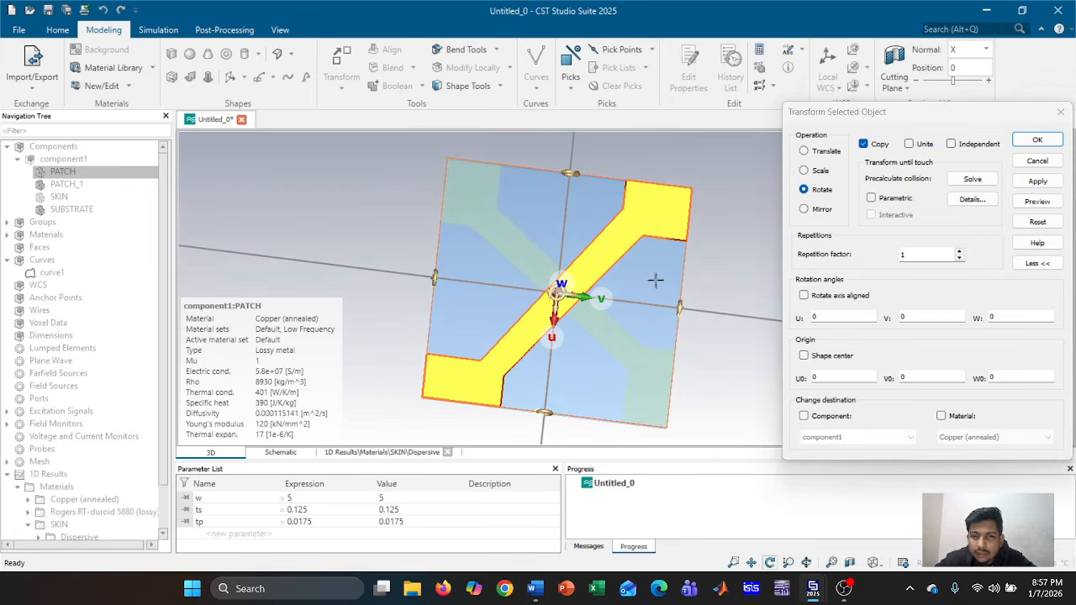
left_click(1040, 141)
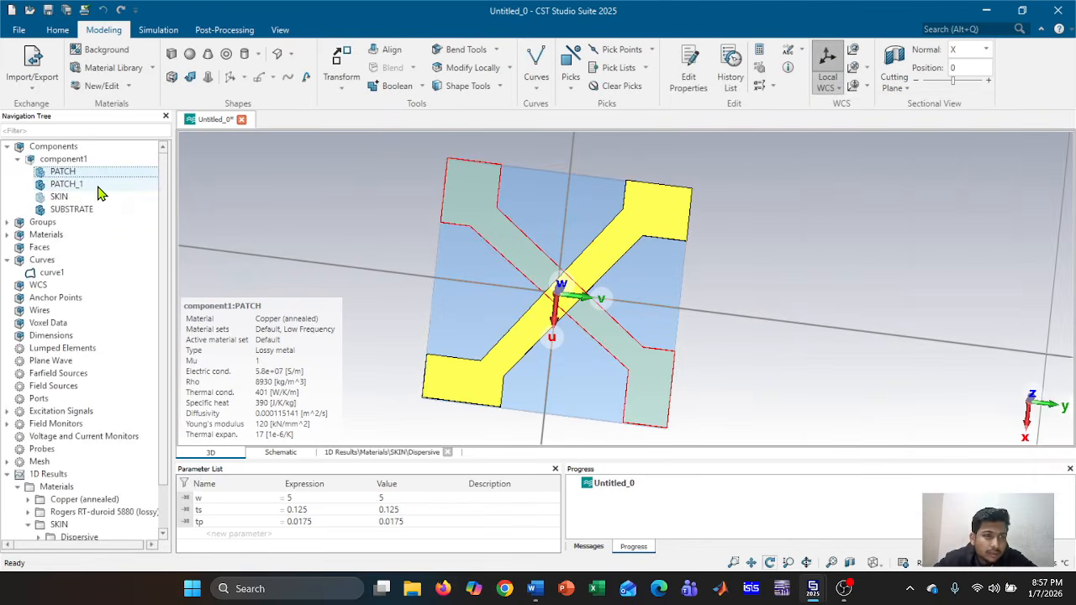
Boolean Add PATCH_1 into PATCH to form the X-shaped patch
left_click(98, 185, "ctrl")
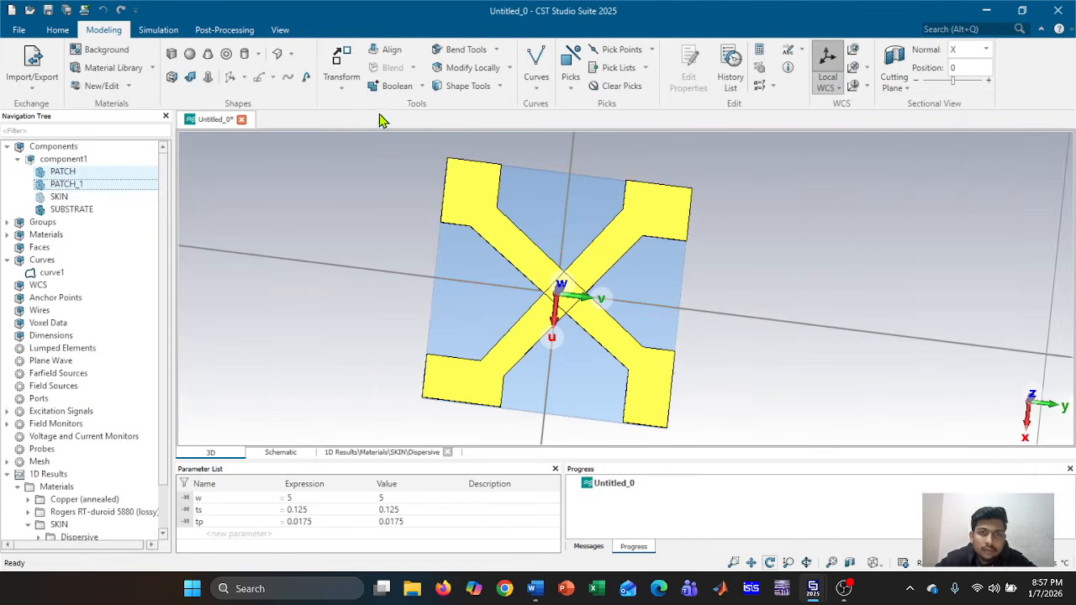
left_click(389, 86)
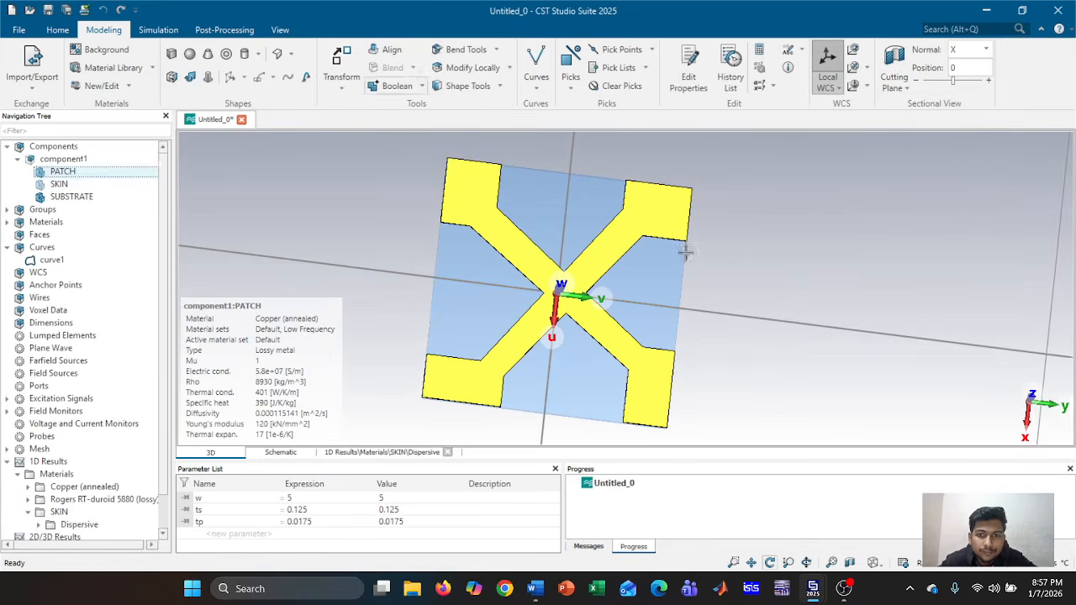
left_click_drag(740, 294, 542, 315)
left_click(63, 159)
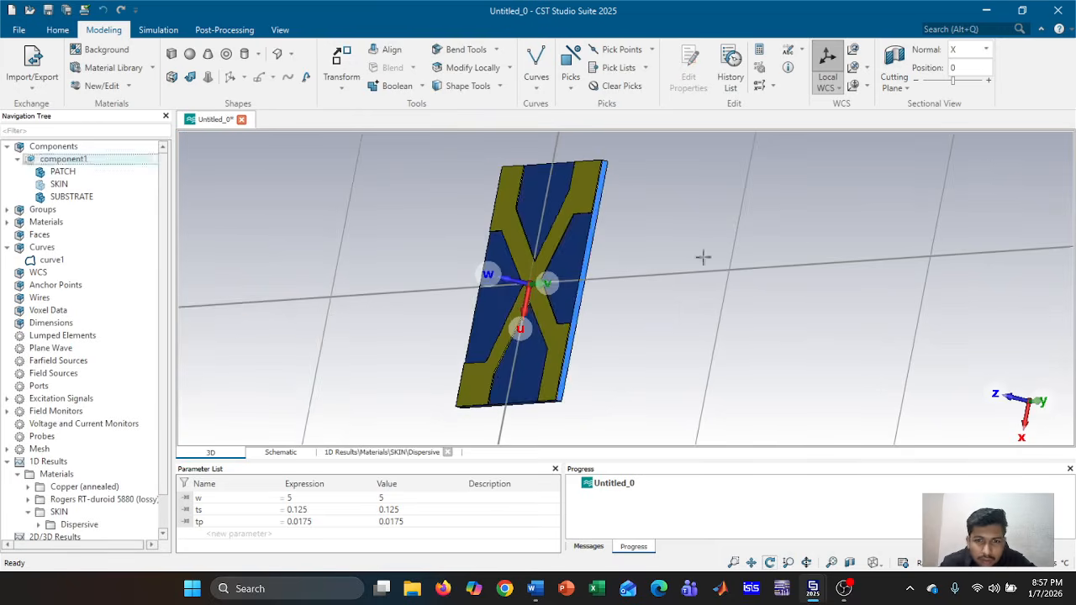
left_click_drag(702, 257, 370, 274)
scroll(605, 273, "up", 3)
middle_click_drag(625, 267, 815, 286)
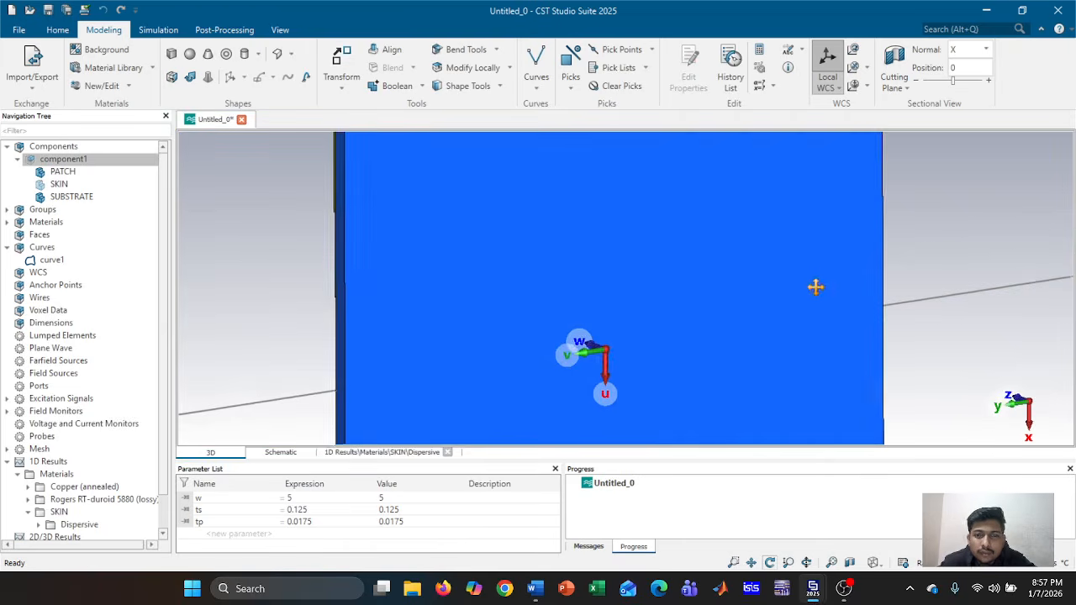
mouse_move(816, 286)
left_mouse_down()
mouse_move(795, 308)
mouse_move(836, 311)
mouse_move(831, 342)
mouse_move(817, 304)
left_mouse_up()
scroll(679, 311, "down", 3)
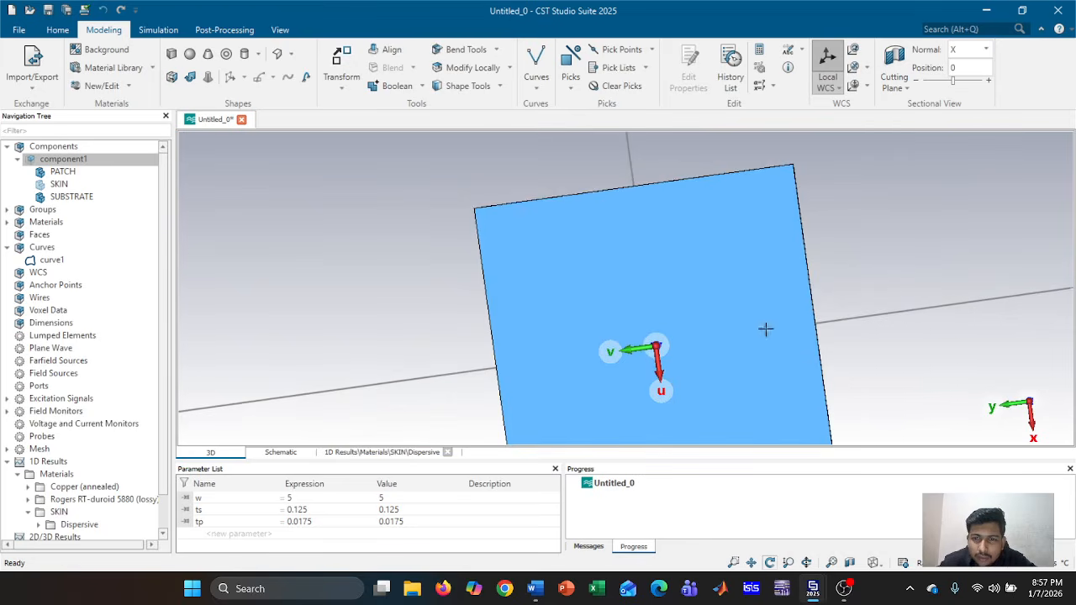
mouse_move(765, 329)
middle_mouse_down()
mouse_move(664, 334)
mouse_move(666, 320)
middle_mouse_up()
mouse_move(911, 251)
left_mouse_down()
mouse_move(917, 274)
mouse_move(905, 241)
mouse_move(893, 249)
left_mouse_up()
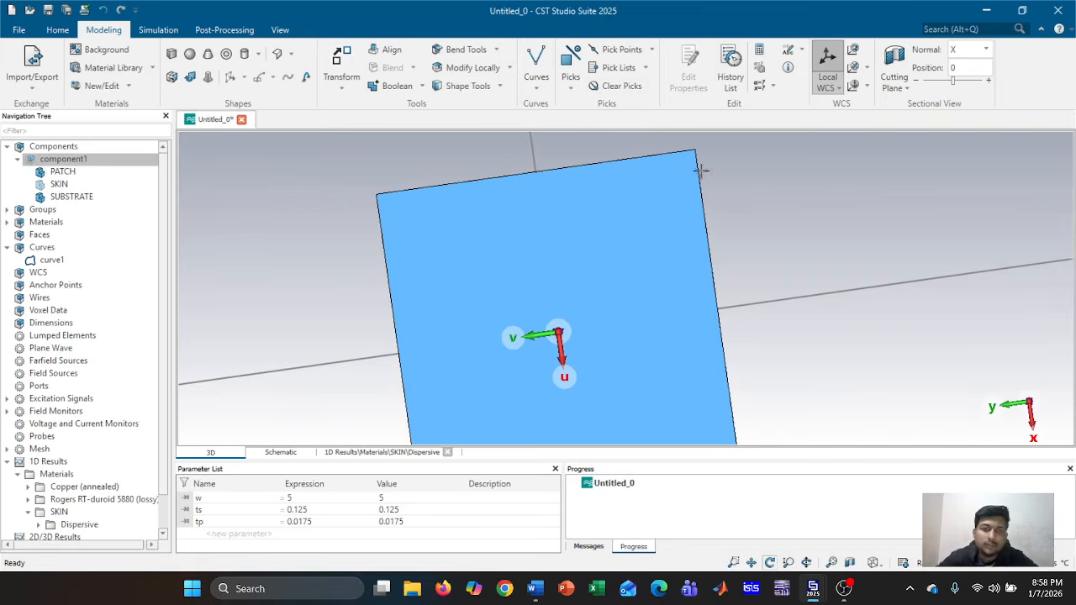
Align the working coordinate system to the patch's top edge
left_click(828, 59)
left_click(625, 161)
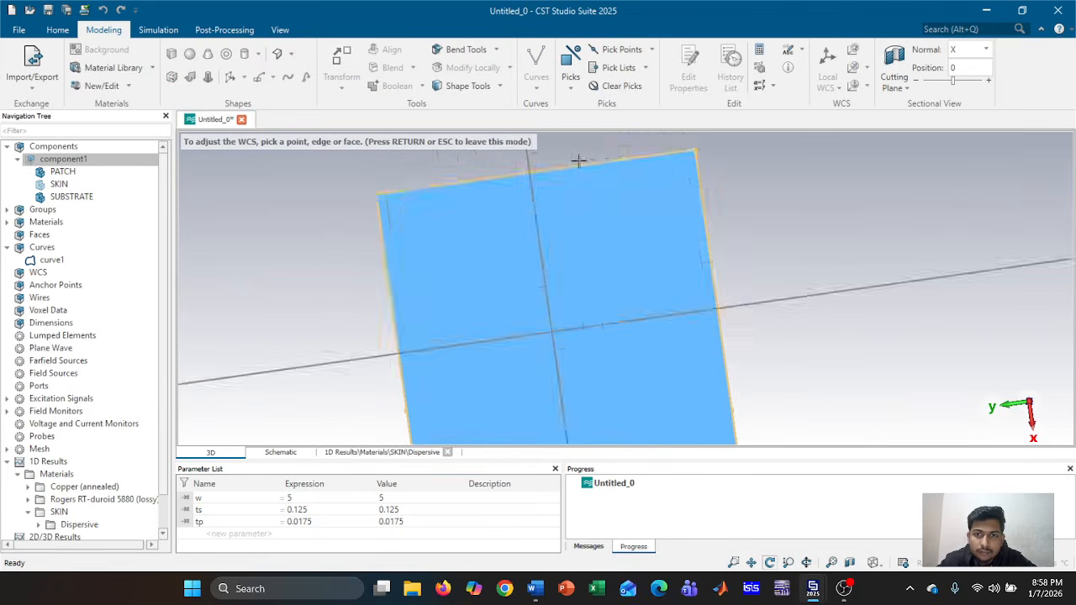
left_click(625, 159)
key("Return")
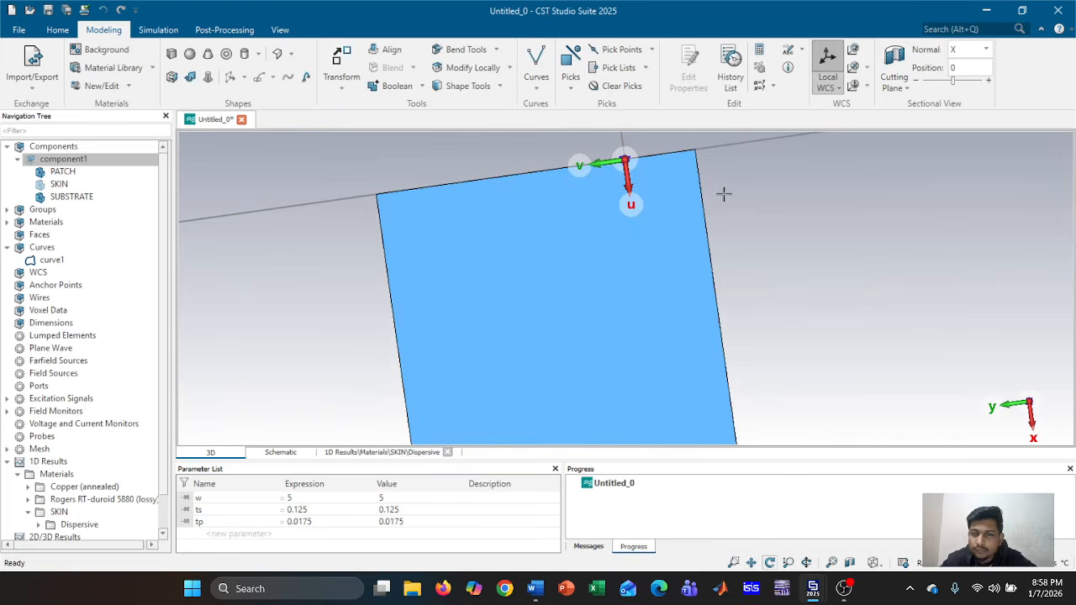
left_click_drag(723, 194, 555, 211)
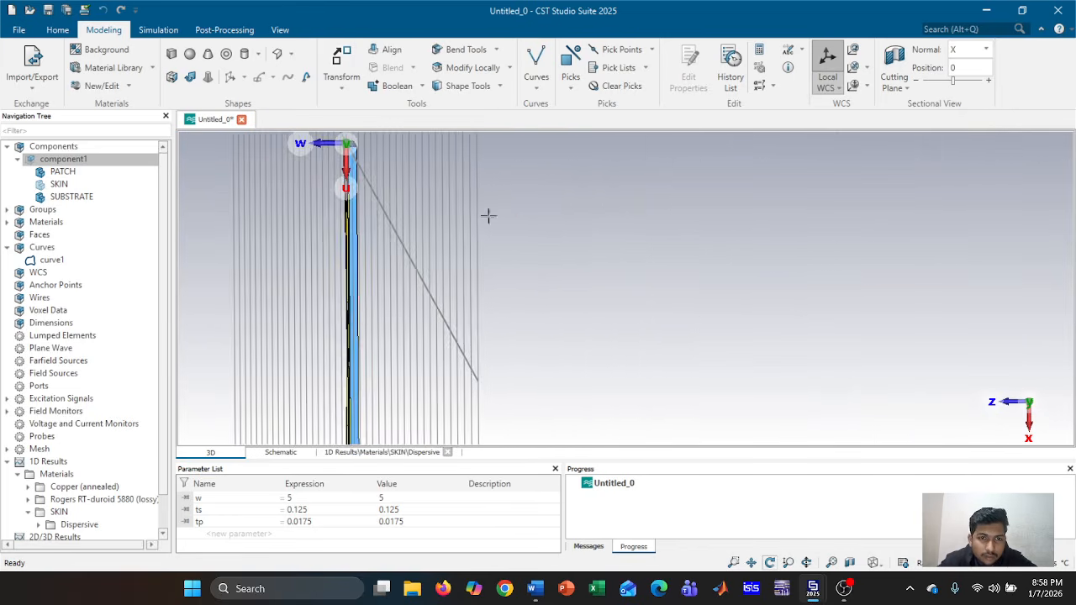
scroll(438, 212, "up", 4)
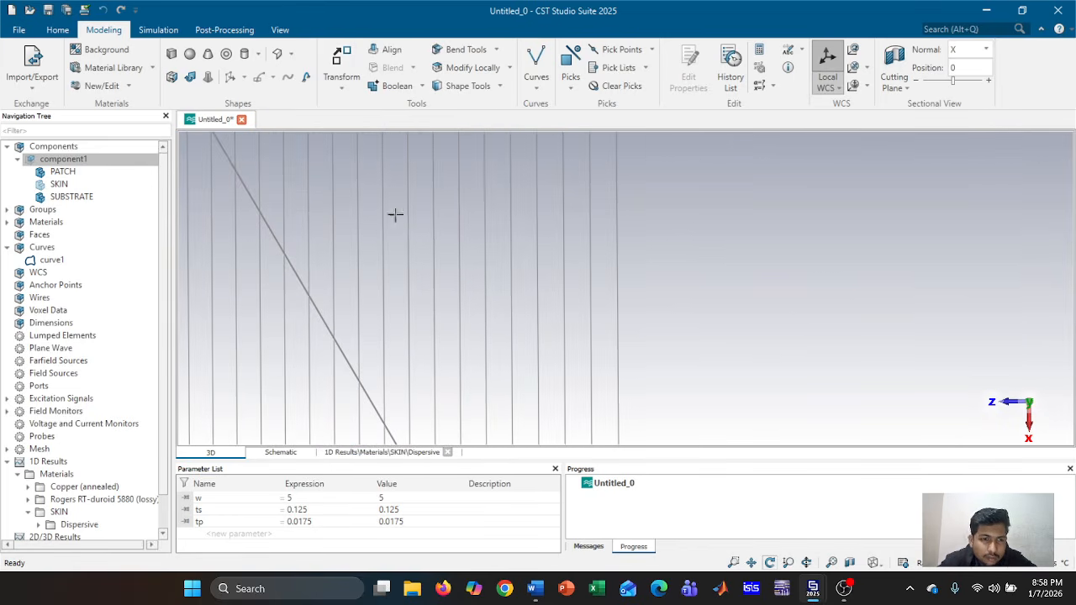
mouse_move(372, 233)
left_mouse_down()
mouse_move(781, 295)
mouse_move(623, 297)
mouse_move(745, 260)
mouse_move(625, 420)
mouse_move(686, 412)
left_mouse_up()
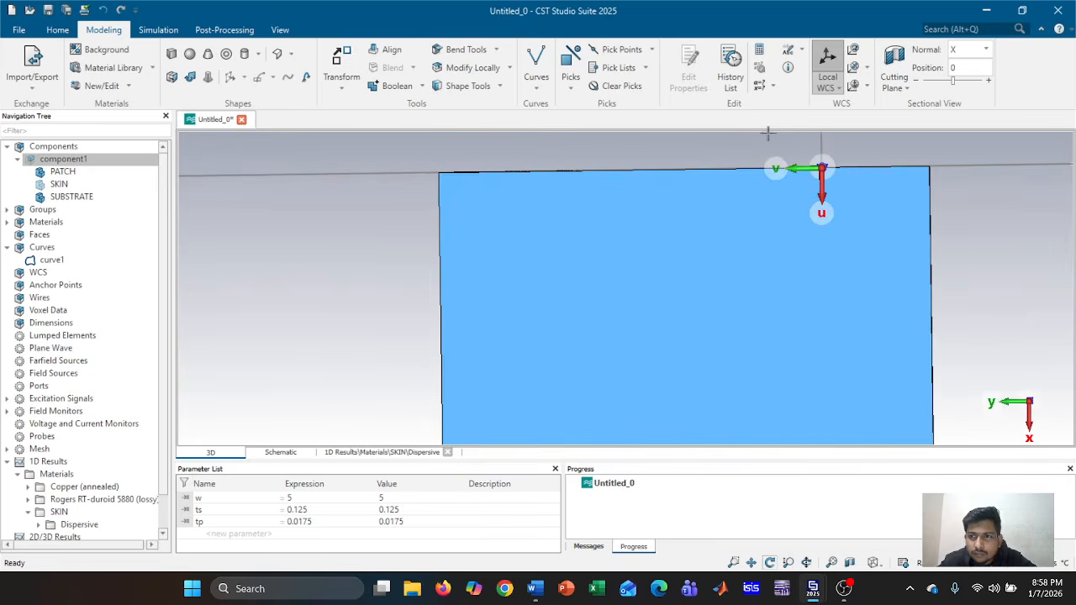
Re-align the working coordinate system to the blue underside face and start a polygon curve
left_click(854, 68)
left_click(858, 191)
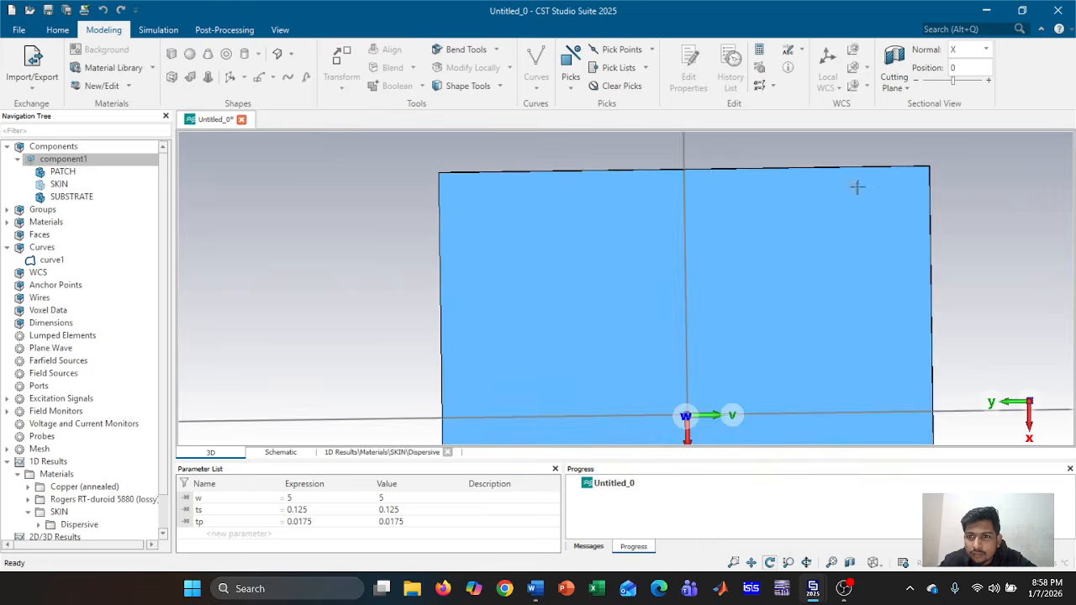
scroll(595, 233, "up", 2)
scroll(594, 233, "down", 3)
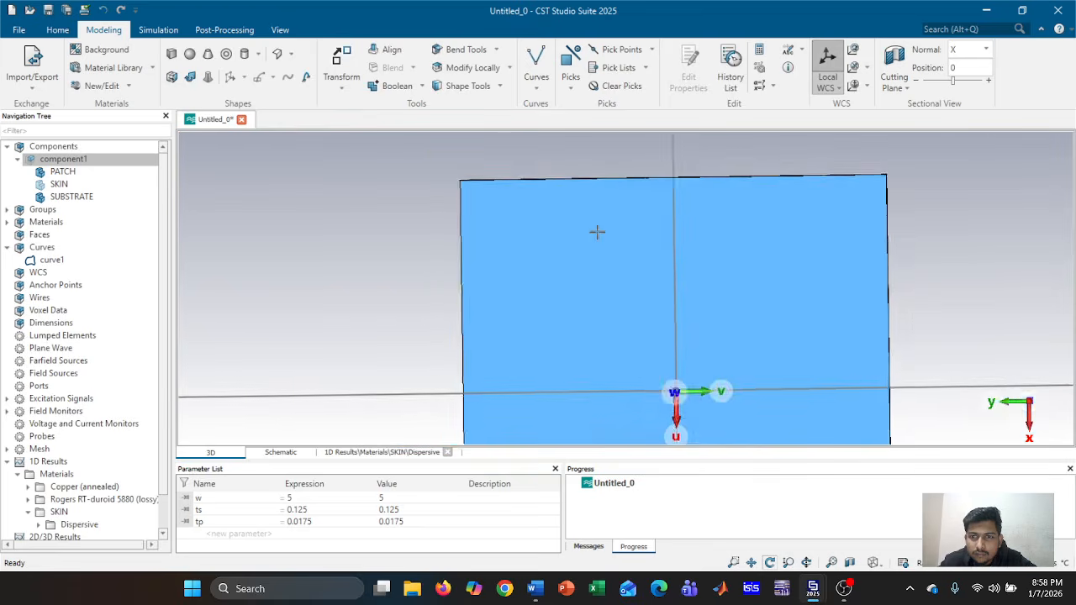
mouse_move(595, 233)
left_mouse_down()
mouse_move(908, 231)
mouse_move(602, 226)
left_mouse_up()
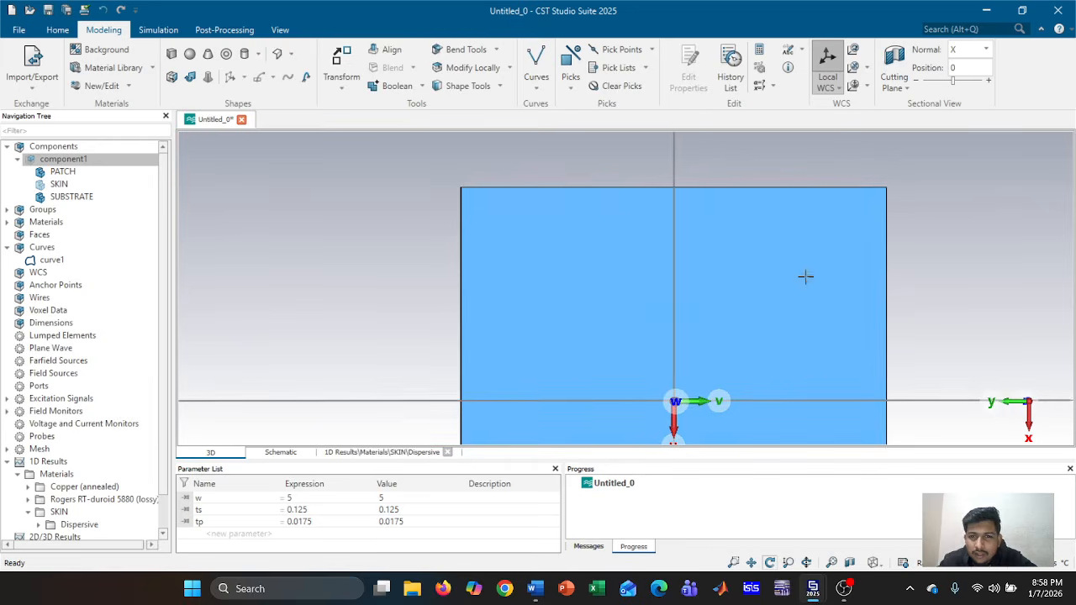
mouse_move(803, 277)
middle_mouse_down()
mouse_move(737, 269)
mouse_move(707, 245)
middle_mouse_up()
left_click(542, 53)
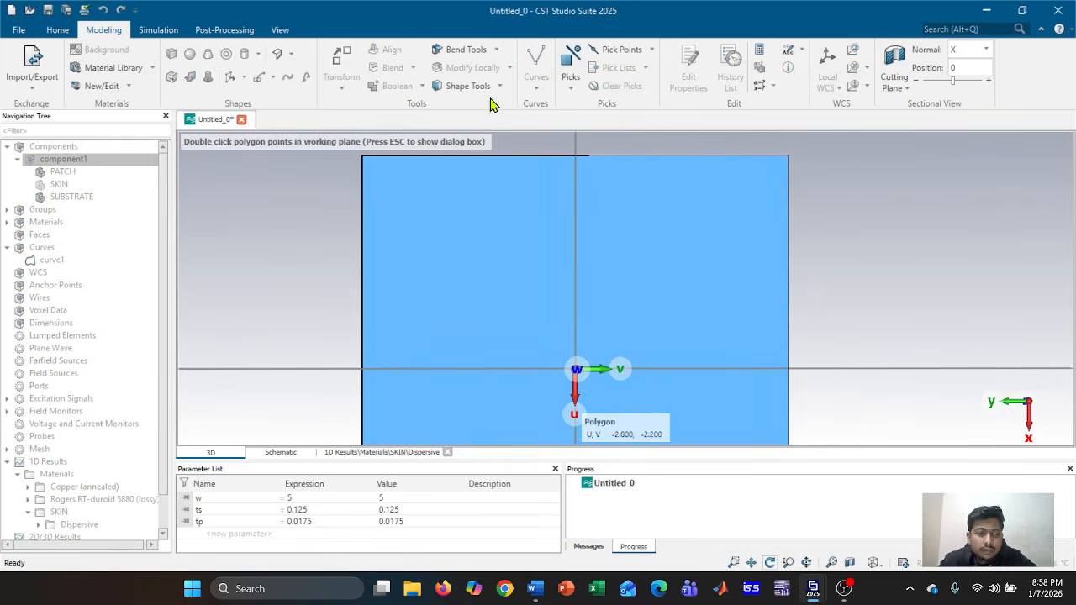
Cancel the pending polygon, select SKIN, and restart polygon drawing on the face
key("Escape")
left_click(1041, 160)
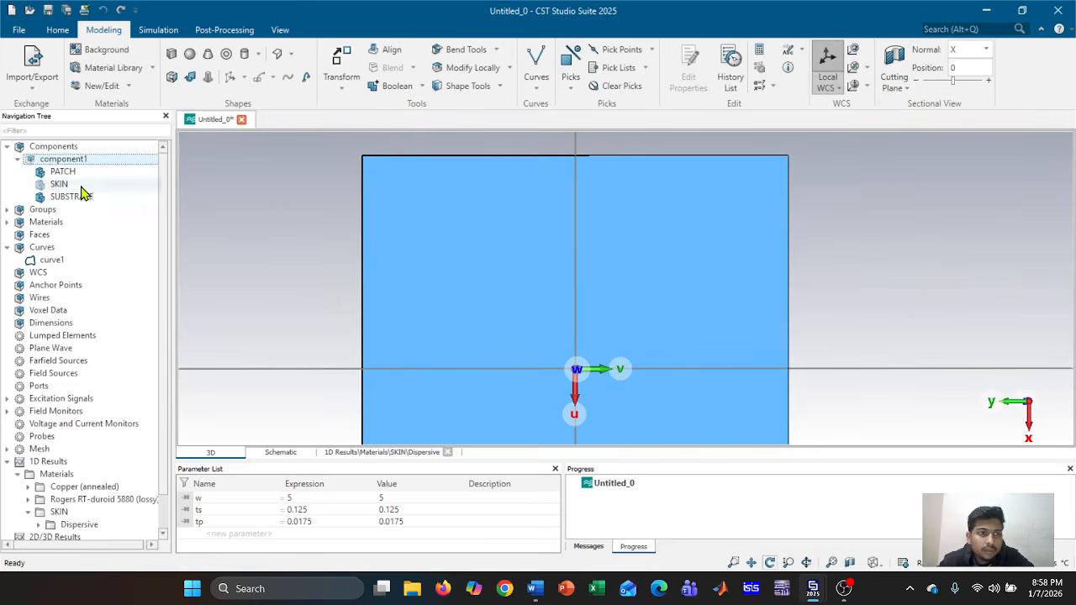
left_click(126, 185)
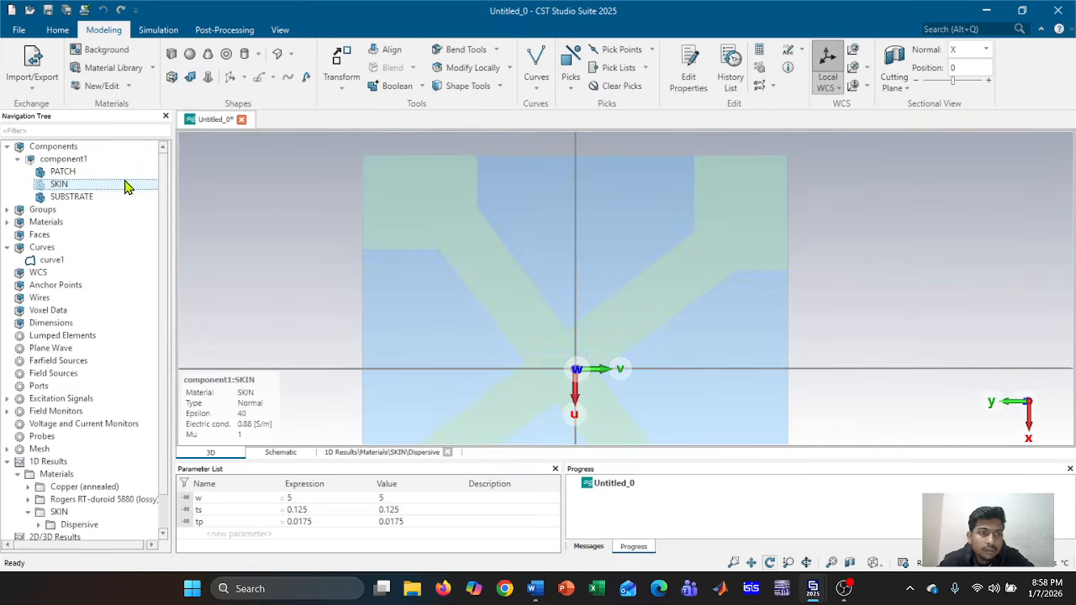
left_click(535, 57)
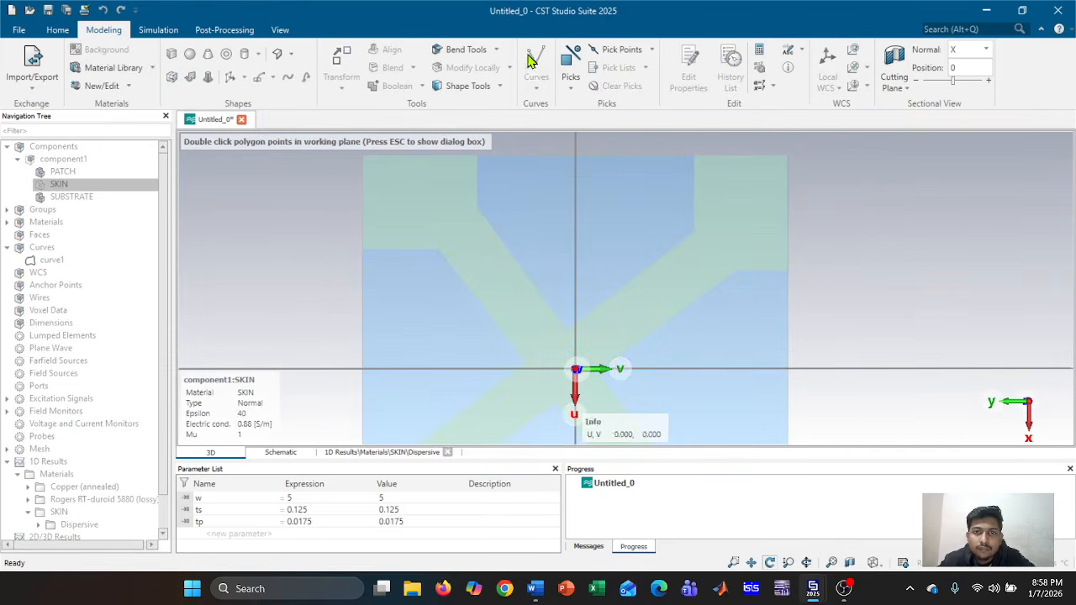
Place the first outline points: skin corner, arm corner, V bottom, upper corner, top segment end
double_click(786, 230)
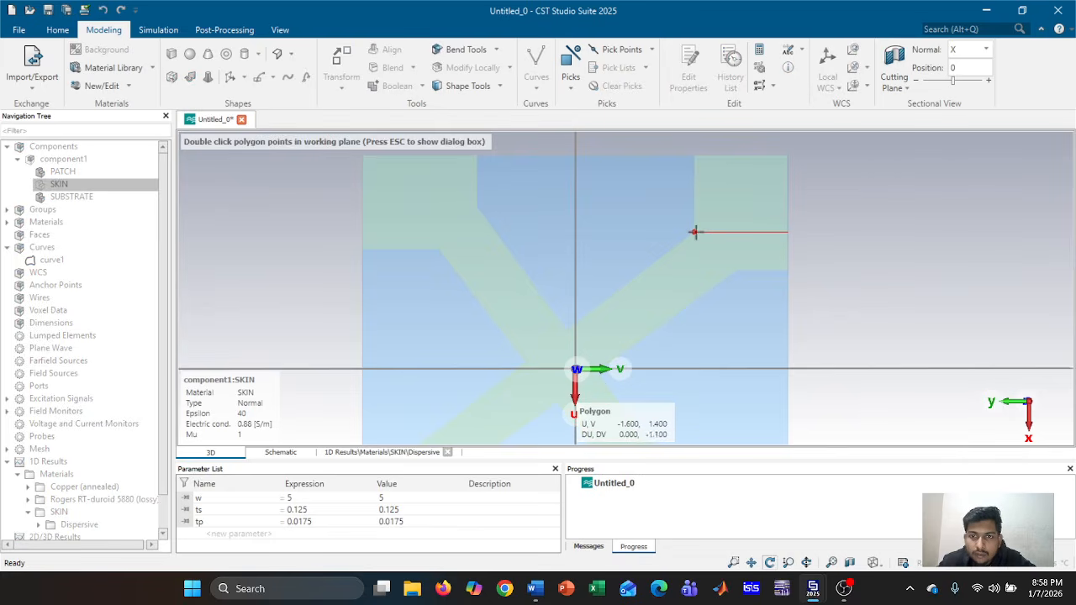
double_click(695, 232)
scroll(572, 325, "up", 2)
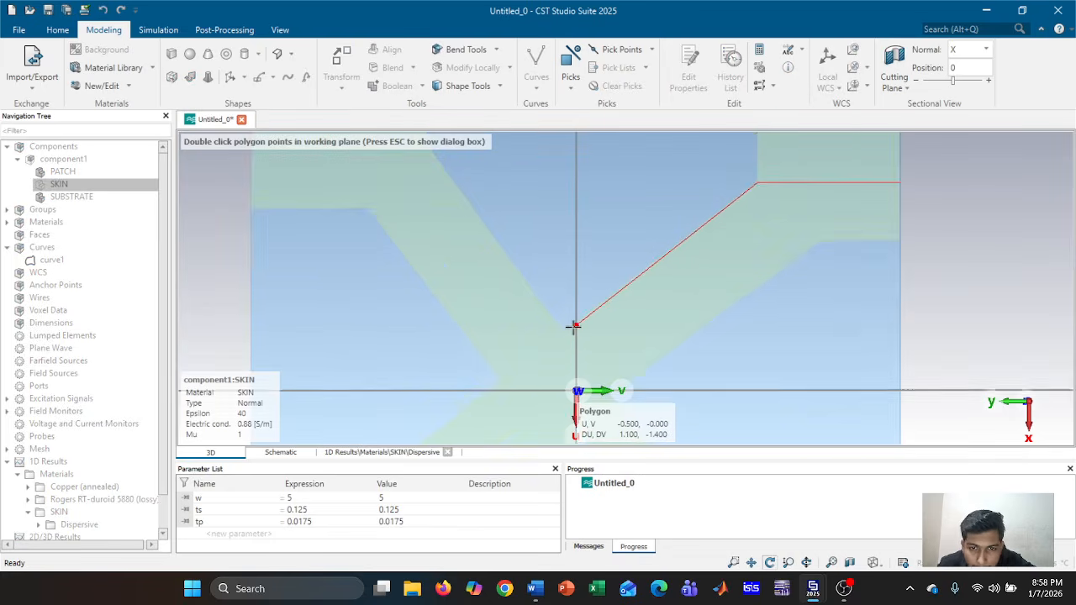
scroll(573, 325, "up", 2)
double_click(554, 333)
scroll(554, 333, "down", 4)
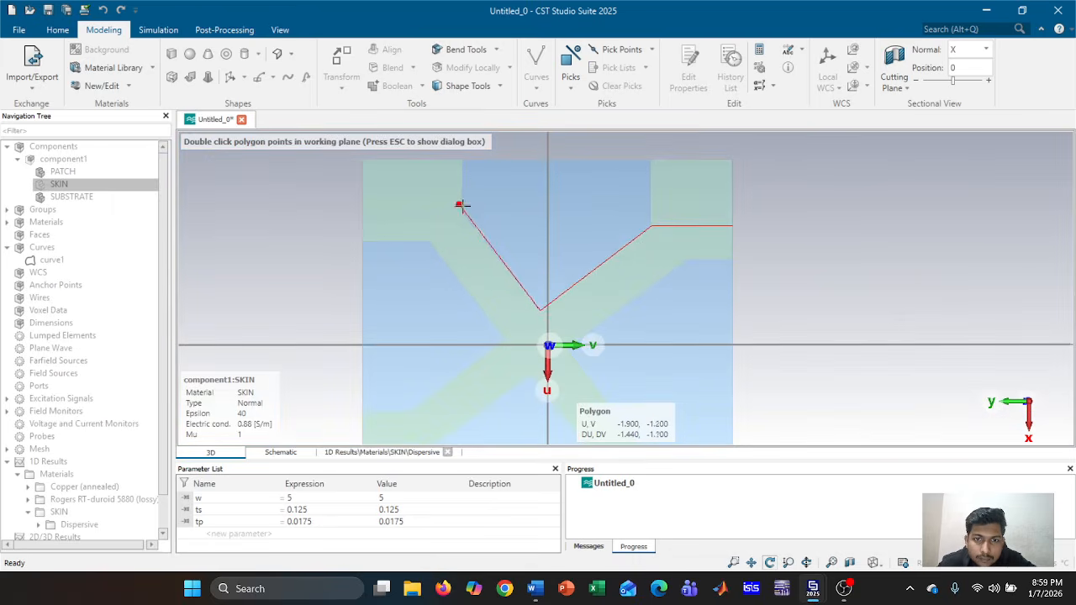
scroll(462, 205, "up", 3)
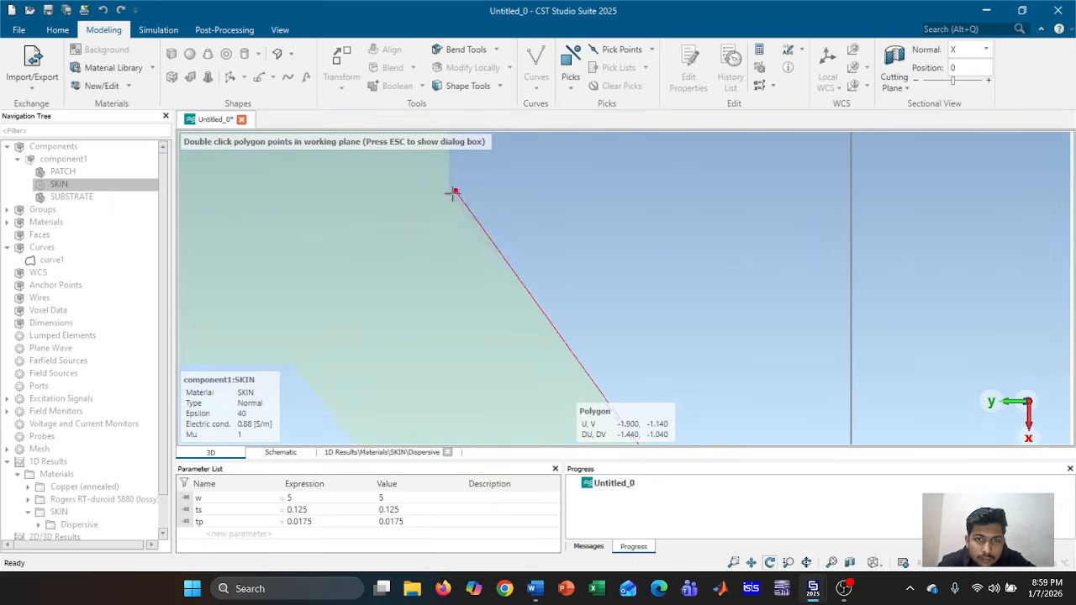
scroll(451, 191, "down", 3)
double_click(451, 191)
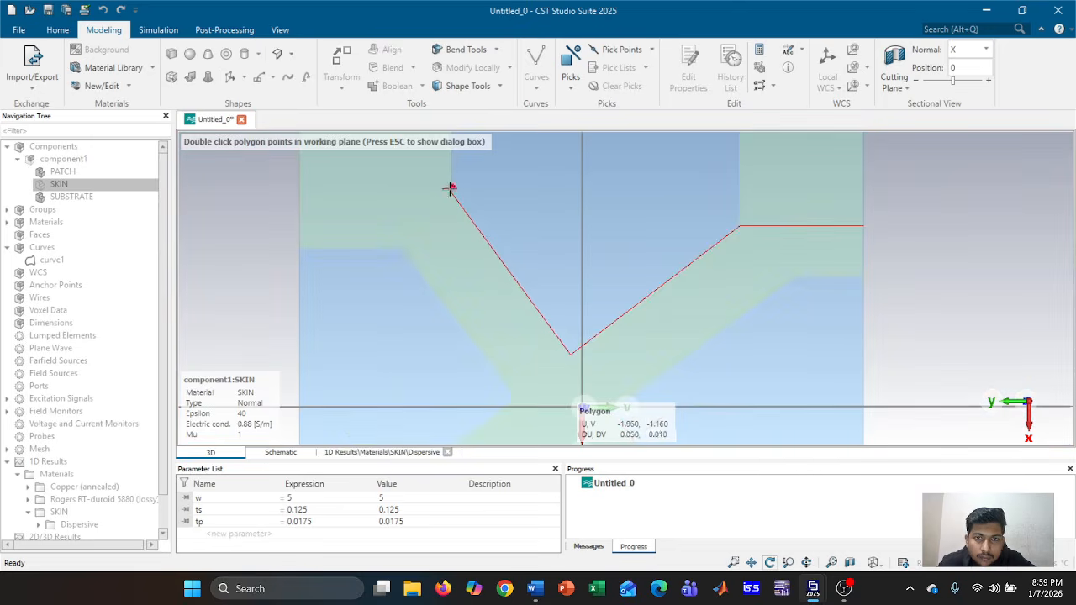
double_click(332, 191)
scroll(333, 180, "down", 2)
middle_click_drag(334, 180, 345, 229)
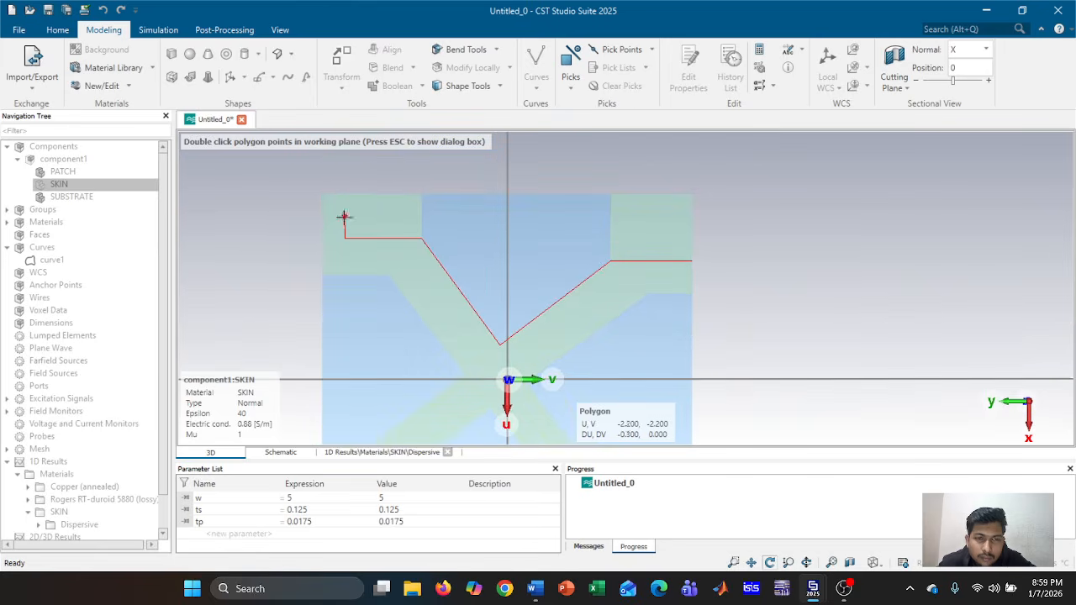
Place the remaining right-side points, close at the start point, and name the polygon GROUND
scroll(344, 193, "up", 4)
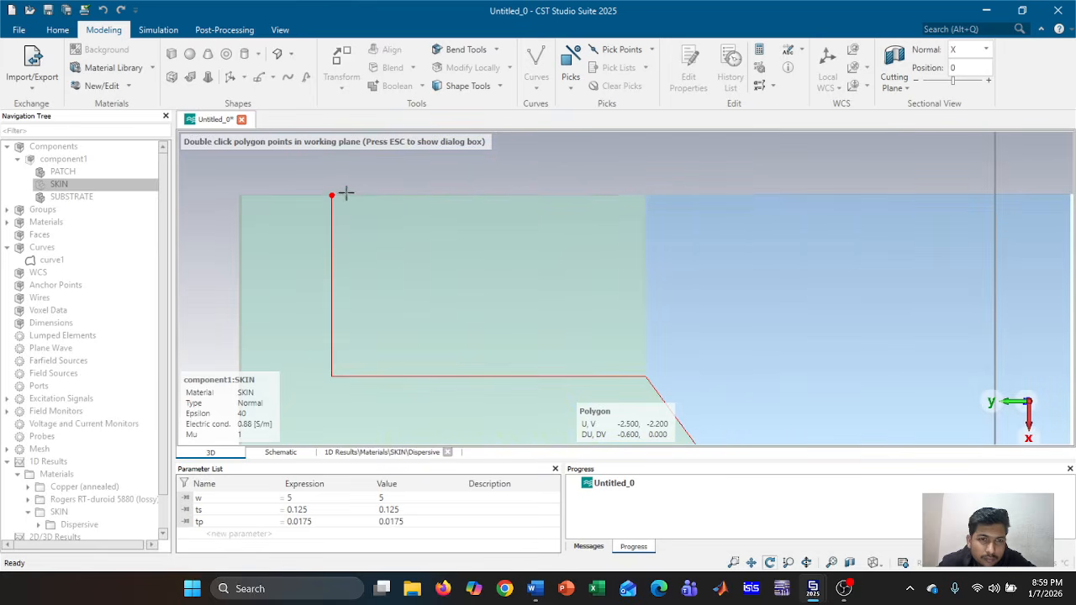
double_click(333, 196)
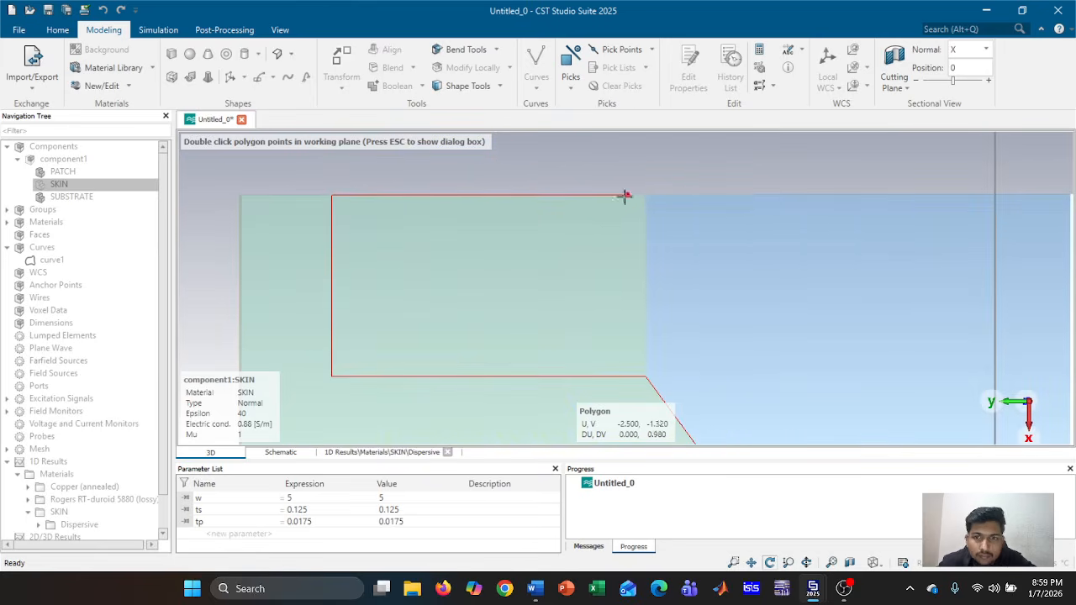
double_click(644, 303)
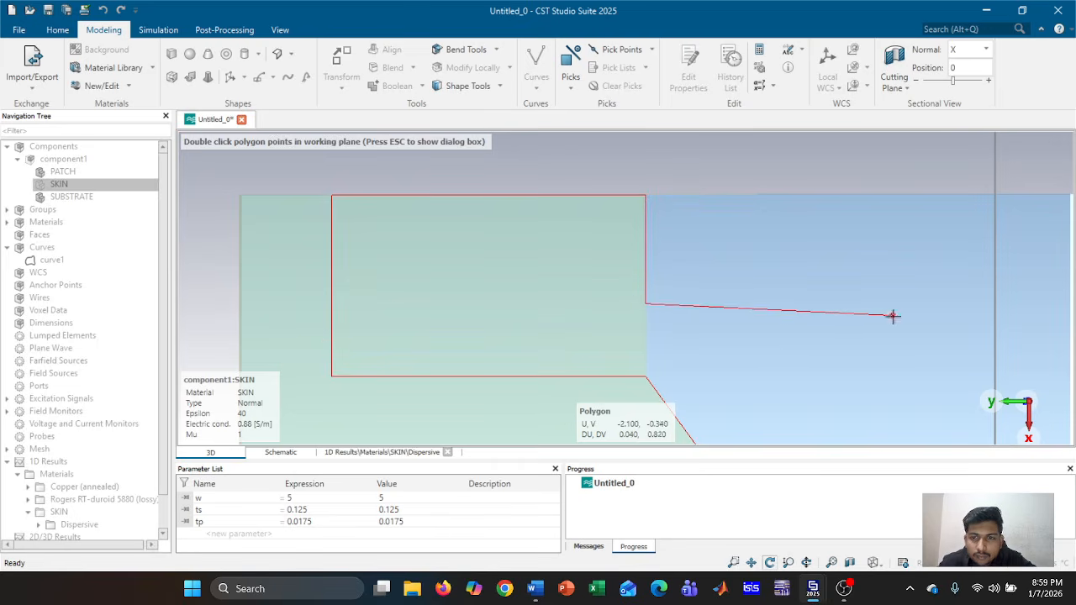
scroll(891, 313, "down", 2)
middle_click_drag(778, 308, 599, 298)
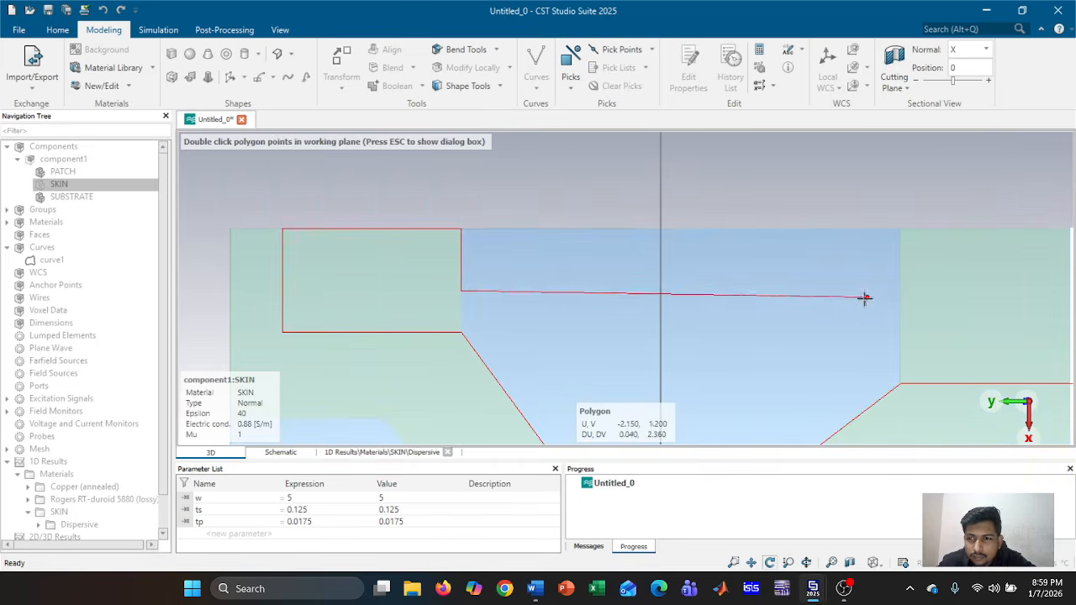
double_click(900, 289)
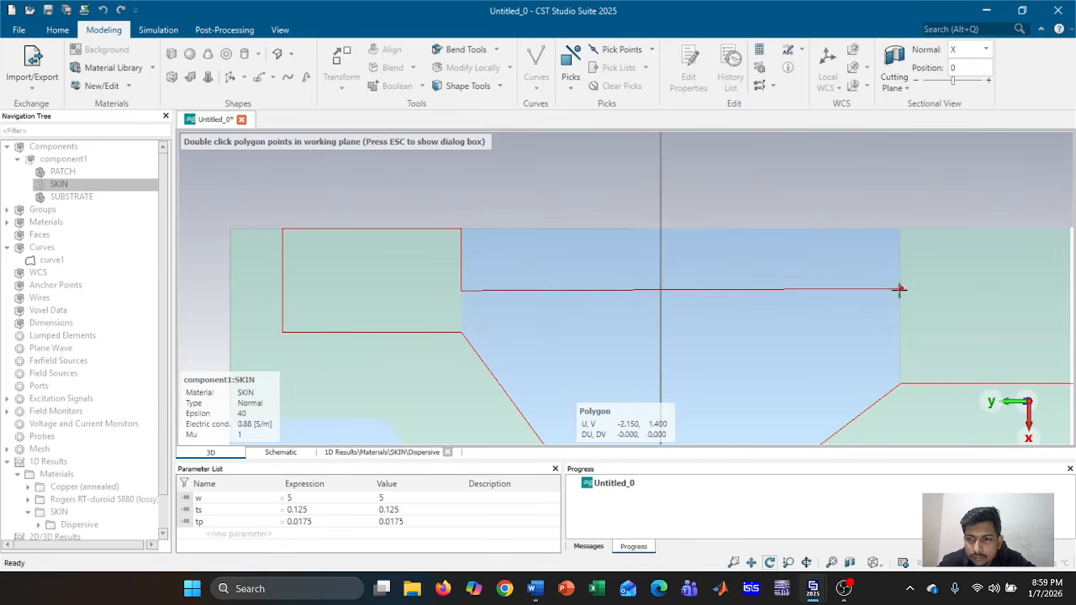
double_click(899, 229)
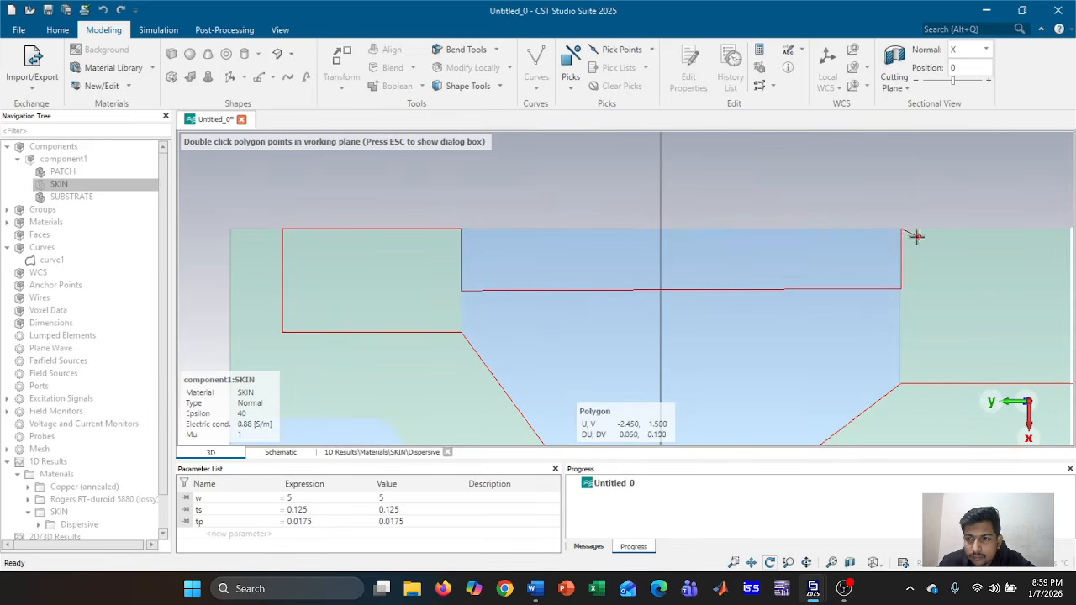
middle_click_drag(1011, 235, 773, 247)
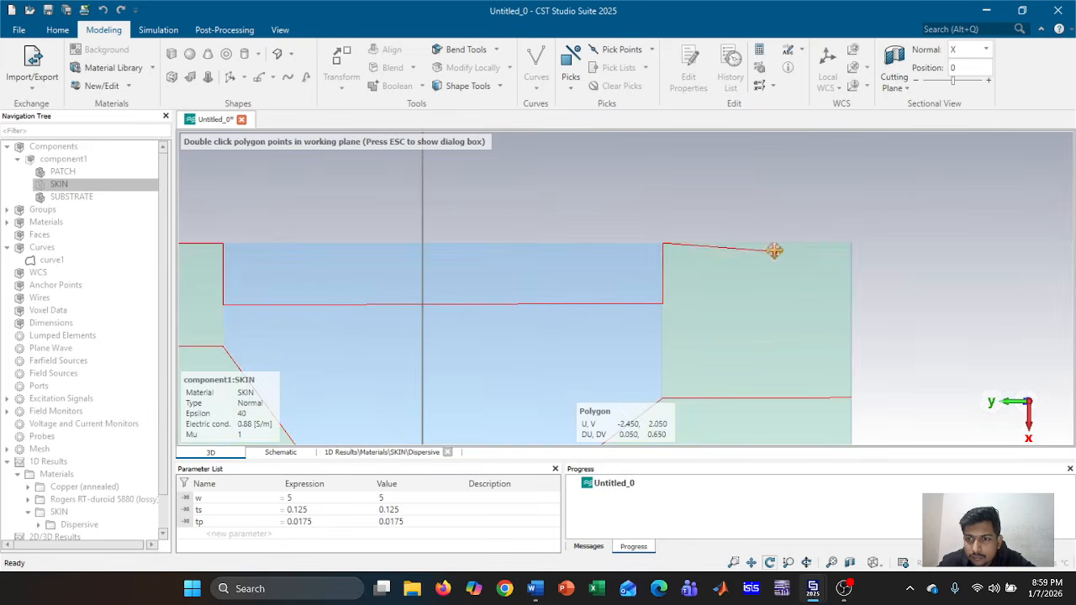
double_click(850, 243)
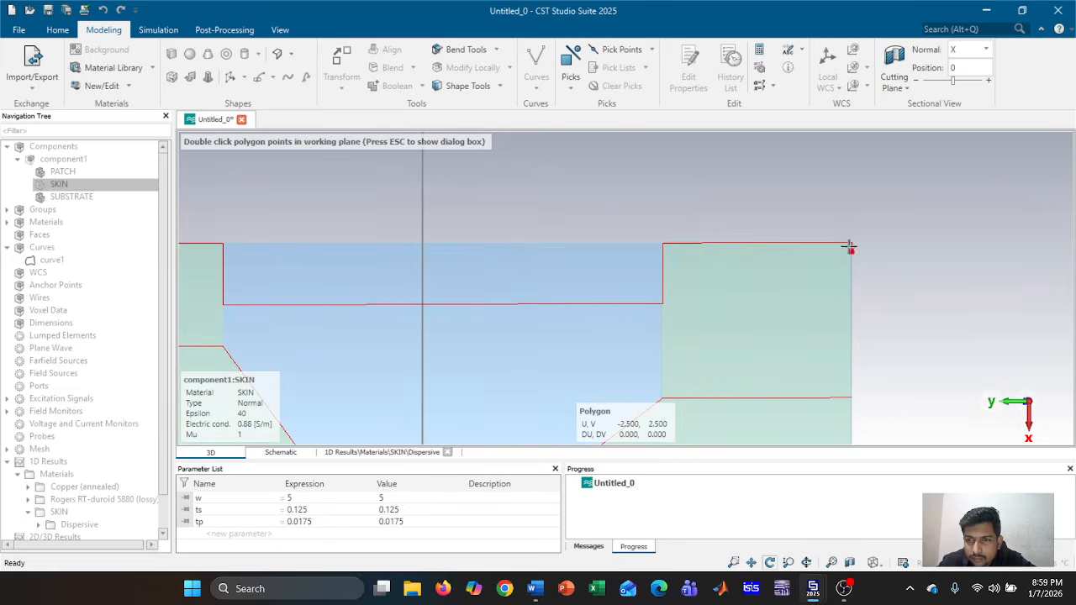
double_click(851, 397)
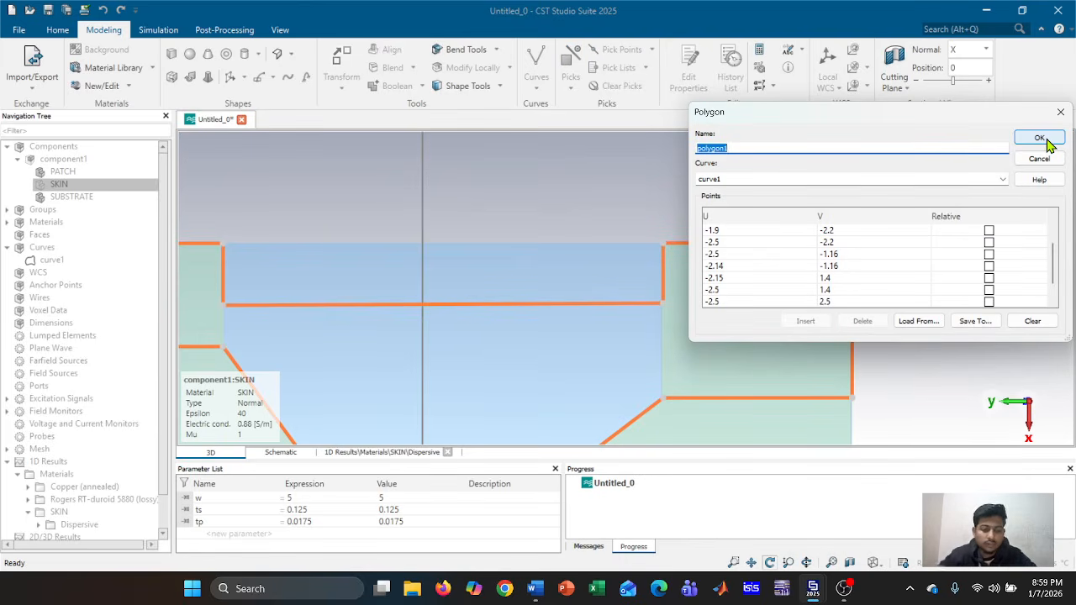
type("GROUND")
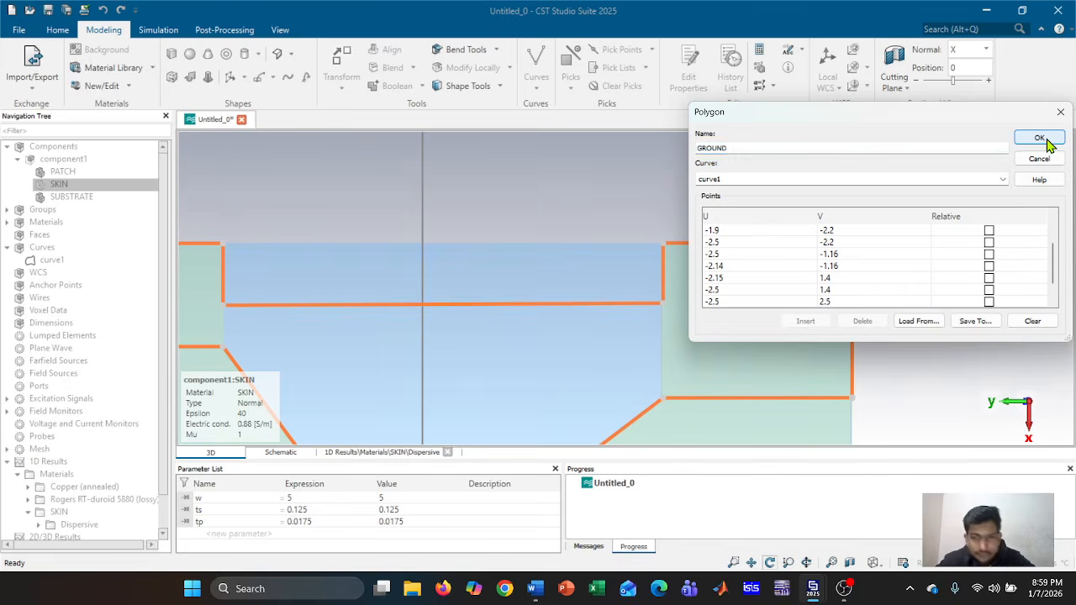
left_click(1048, 144)
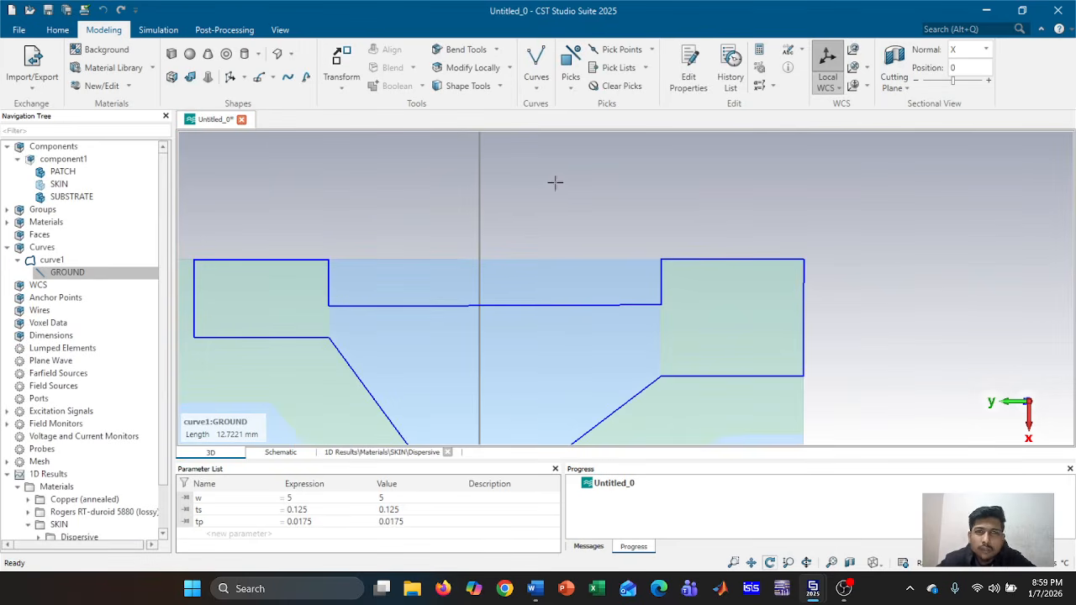
Extrude the GROUND outline into a Copper (annealed) solid named GROUND, -tp thick
left_click(259, 79)
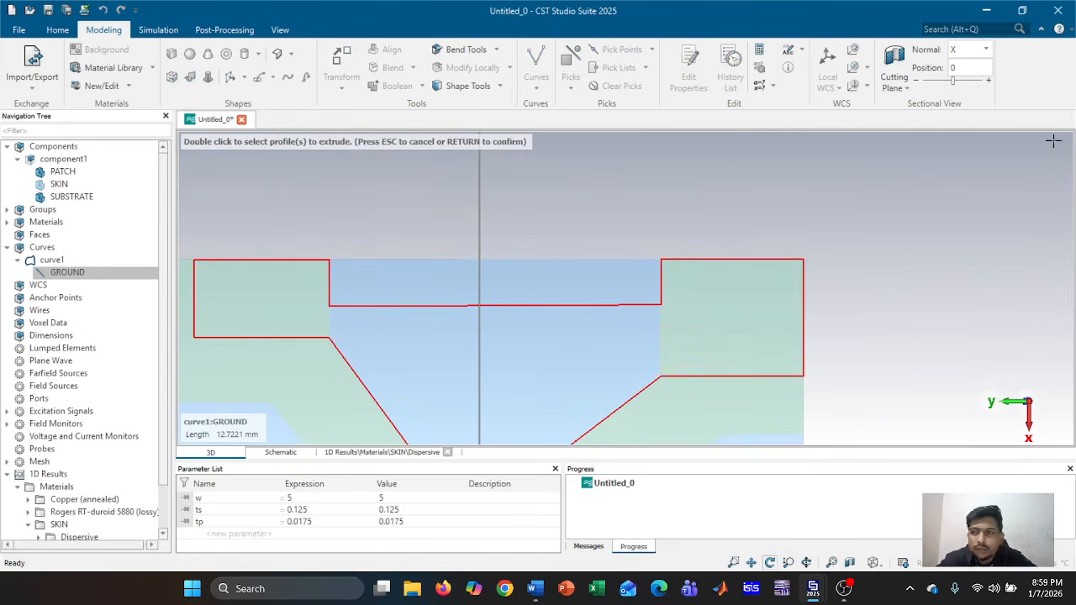
double_click(598, 273)
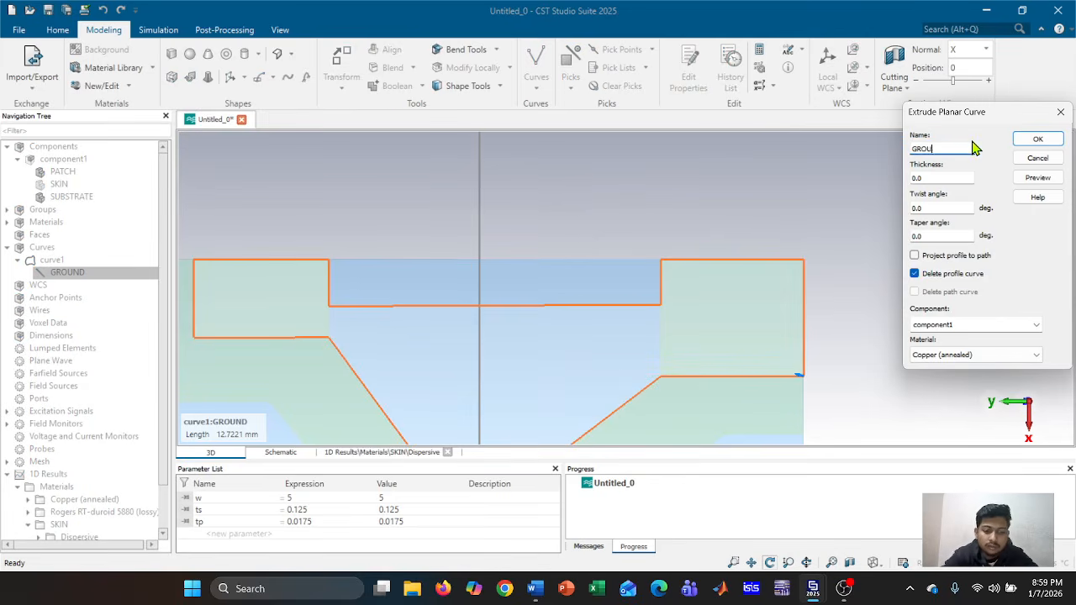
type("GROUND")
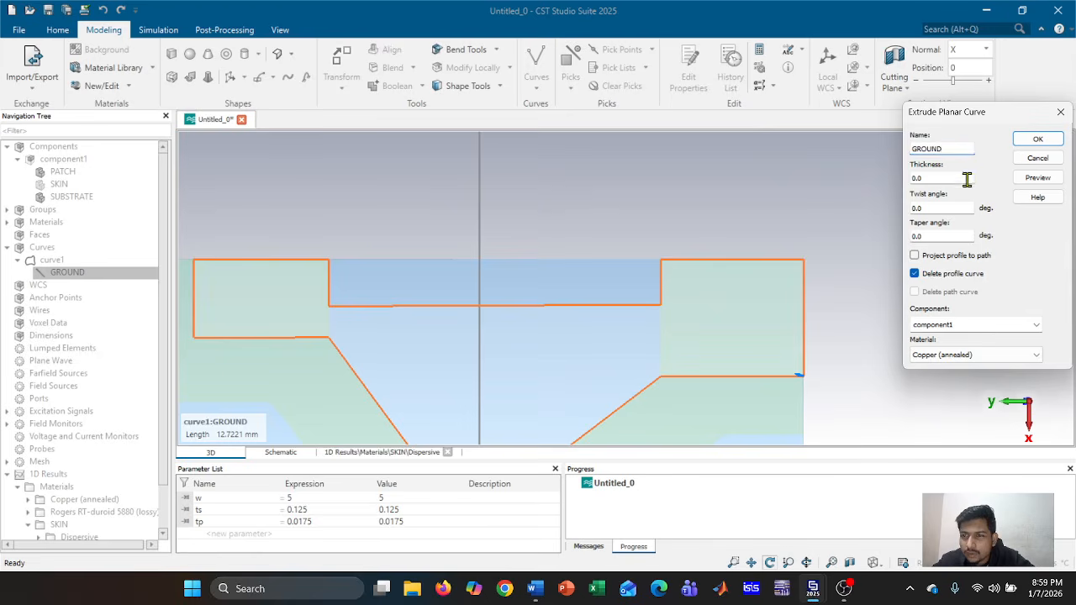
left_click_drag(932, 177, 914, 177)
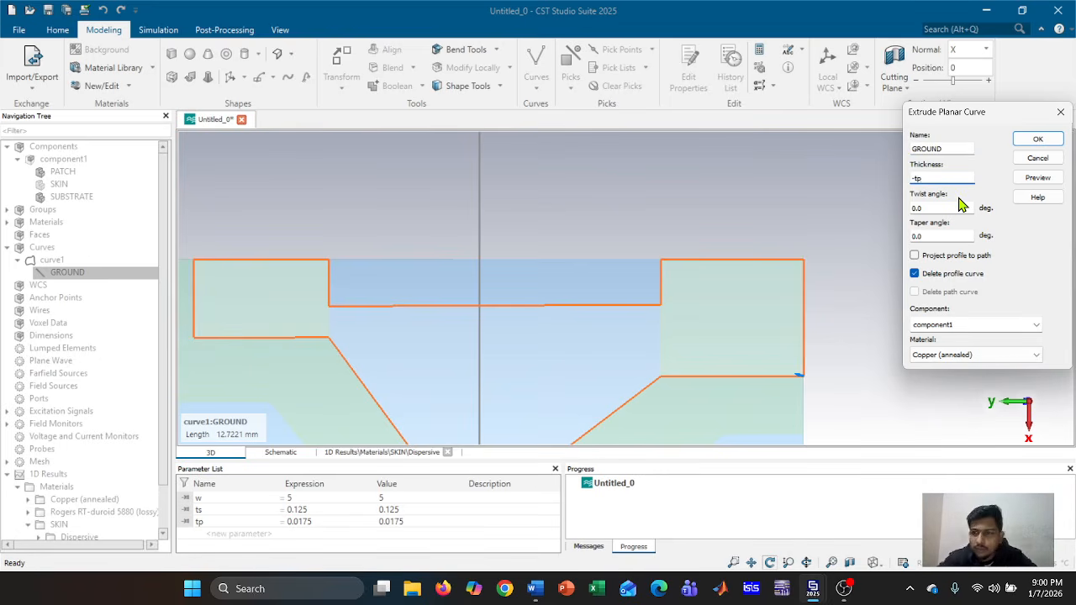
left_click(1036, 181)
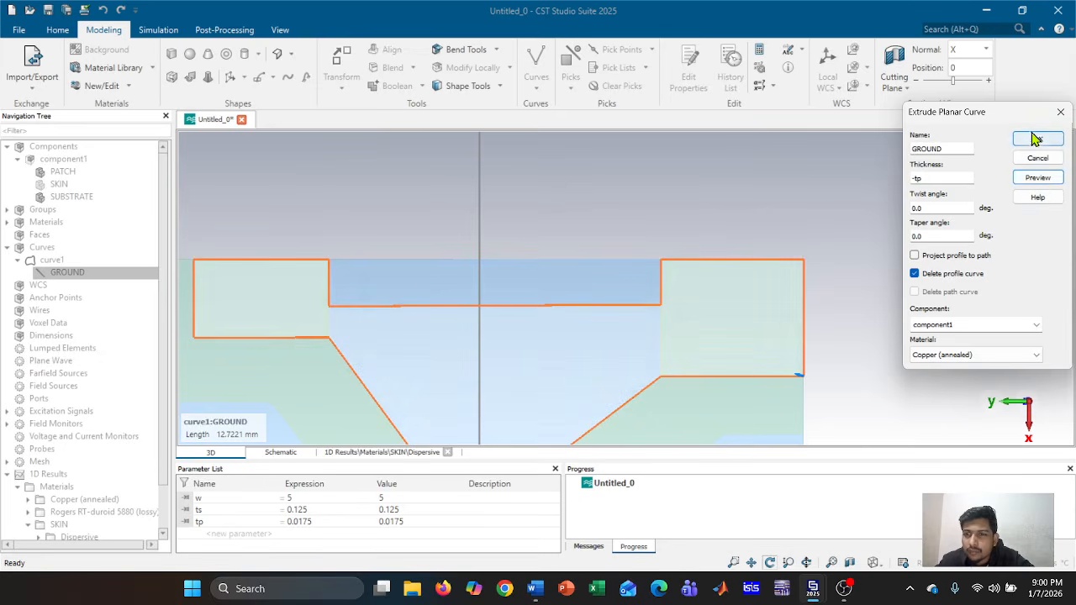
left_click(1035, 142)
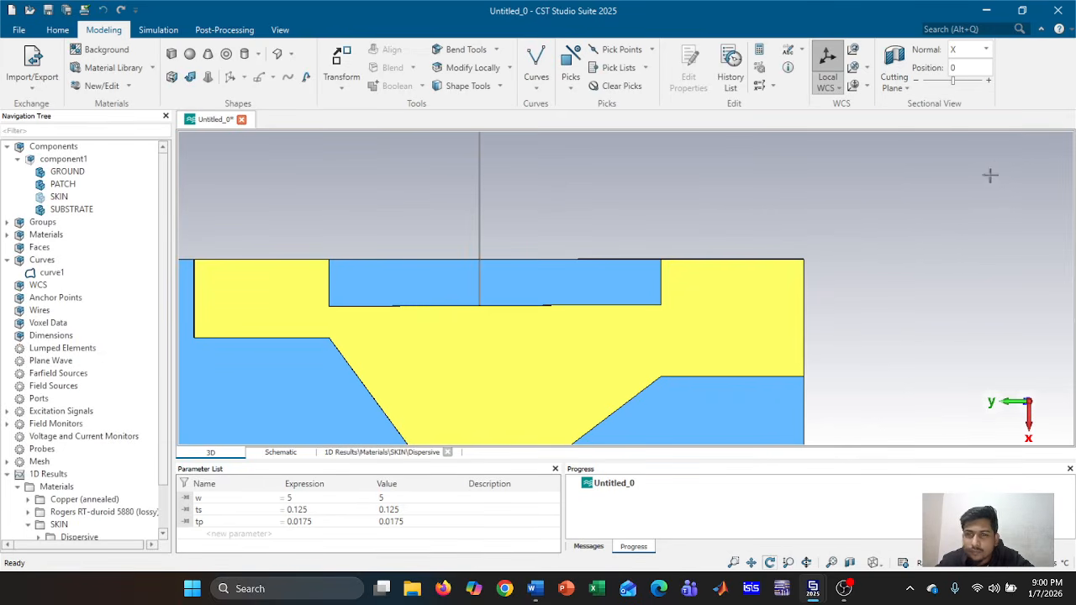
Reopen the GROUND extrusion from its construction history and confirm the -tp thickness
double_click(105, 174)
double_click(959, 147)
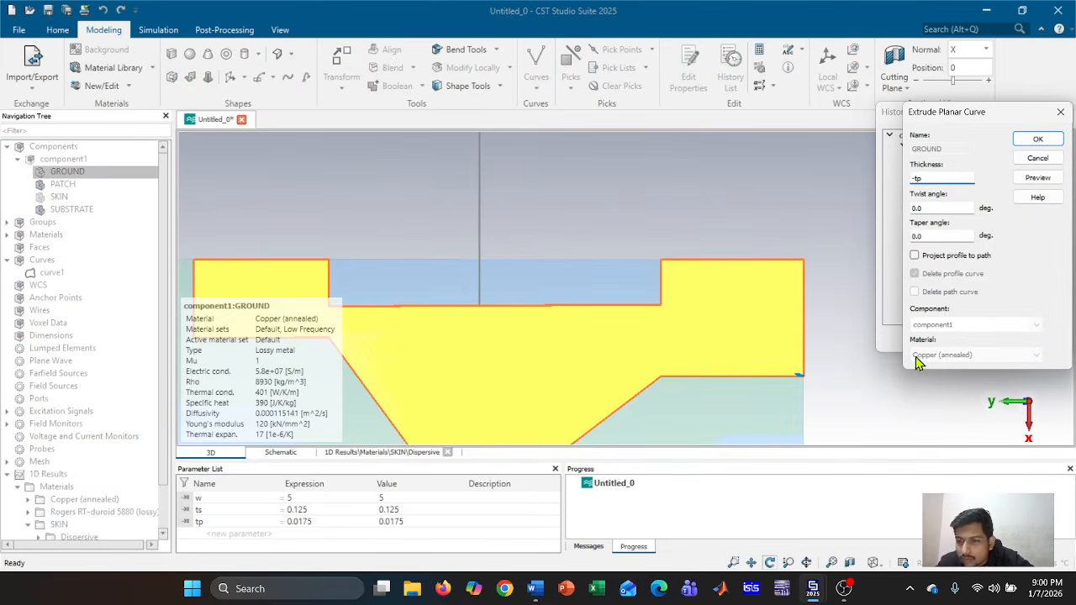
left_click(1039, 140)
left_click(996, 340)
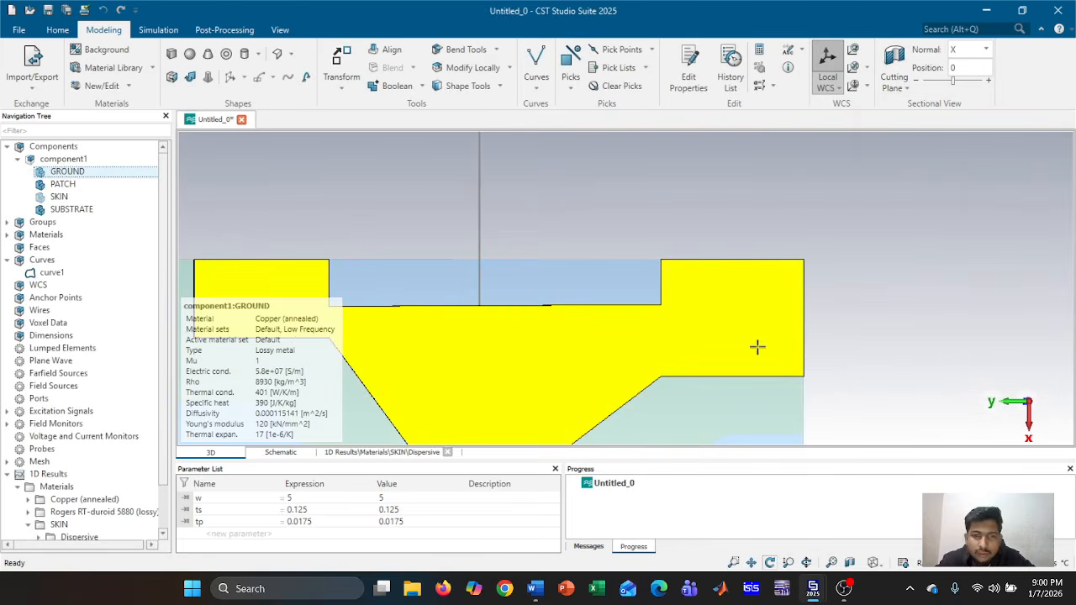
mouse_move(833, 328)
left_mouse_down()
mouse_move(584, 353)
mouse_move(884, 319)
mouse_move(869, 362)
left_mouse_up()
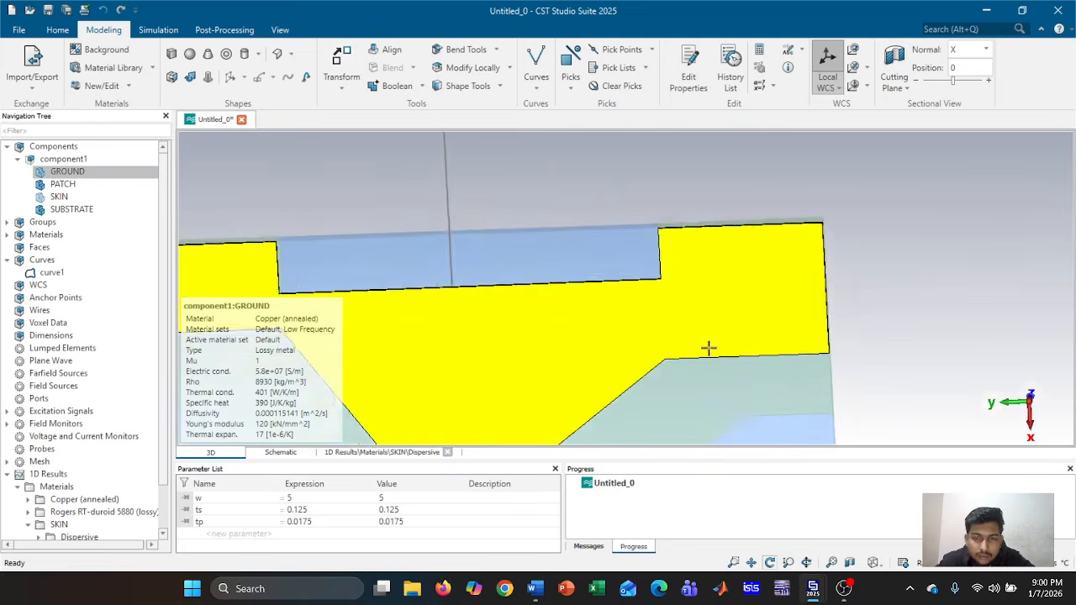
scroll(773, 264, "down", 5)
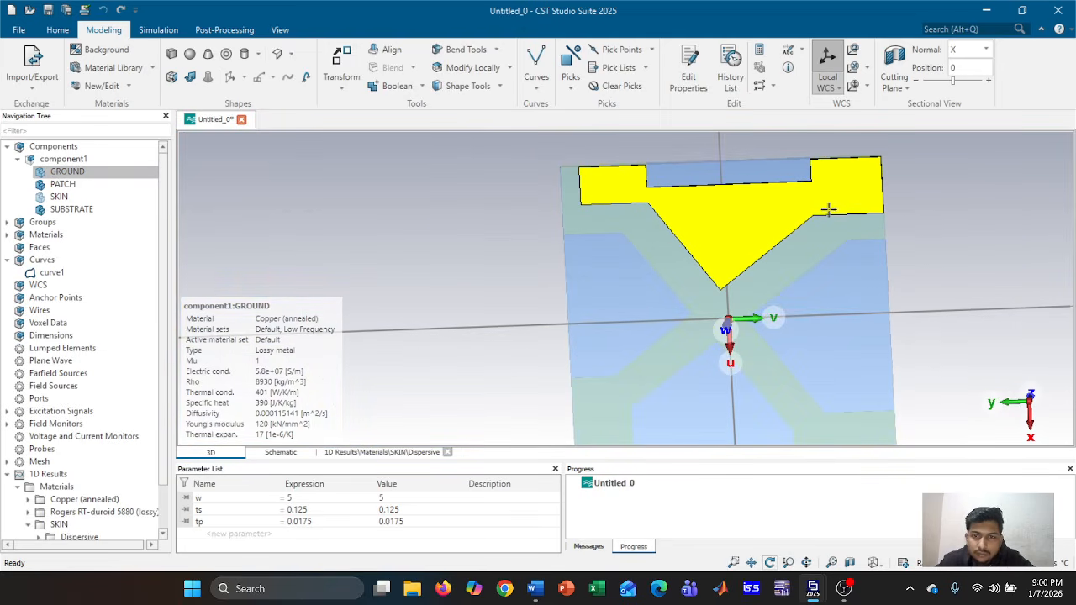
Rotate-copy GROUND at 90°, 270° and 180° to create GROUND_1, GROUND_2 and GROUND_3
left_click(68, 171)
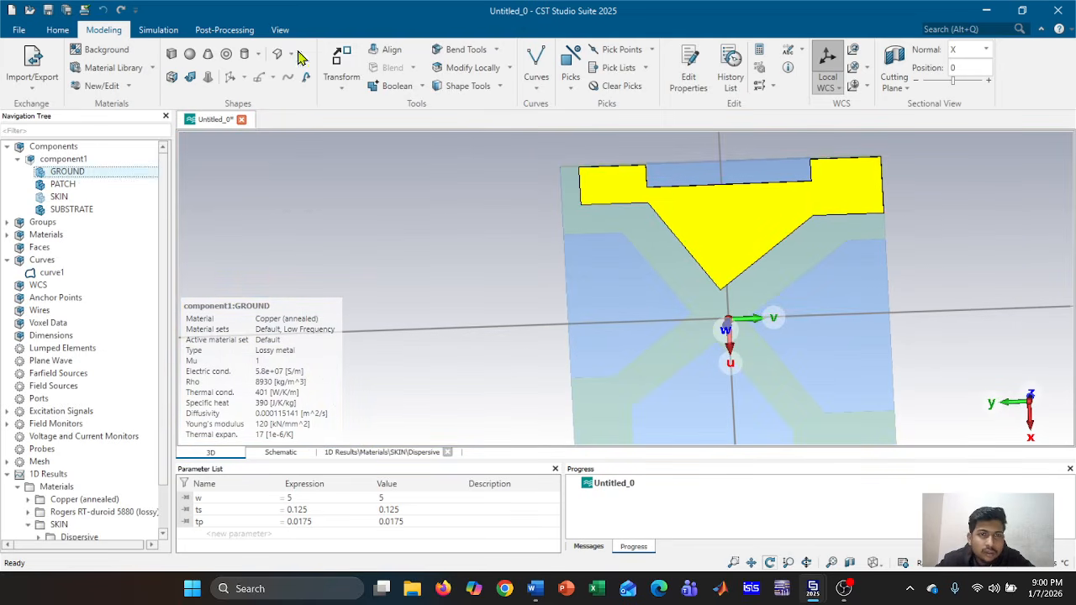
left_click(341, 61)
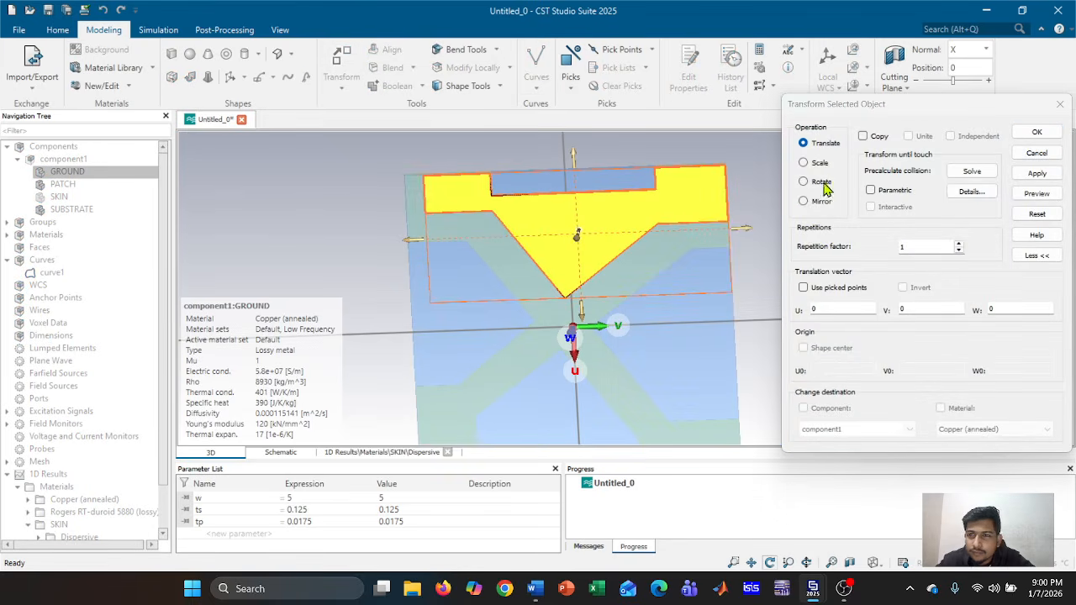
left_click(803, 182)
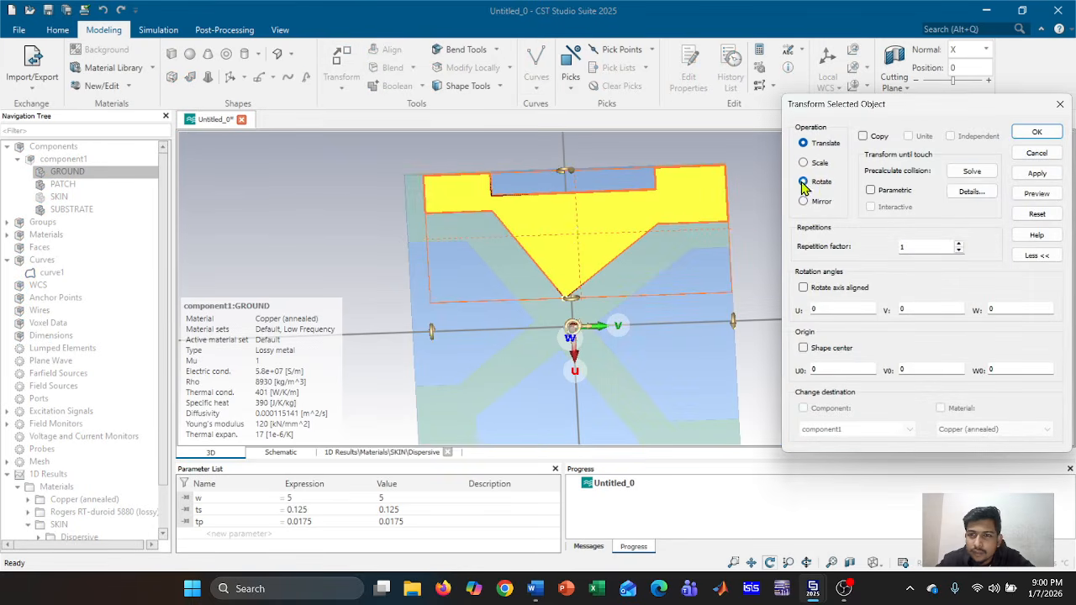
left_click(862, 135)
mouse_move(572, 320)
left_mouse_down()
mouse_move(547, 325)
mouse_move(571, 325)
left_mouse_up()
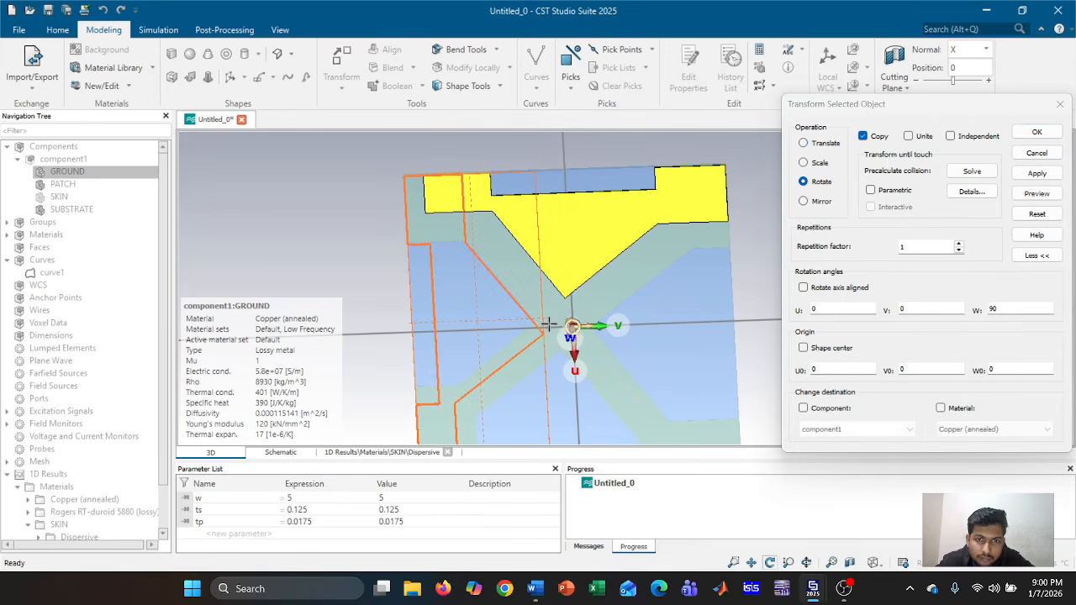
left_click(1036, 173)
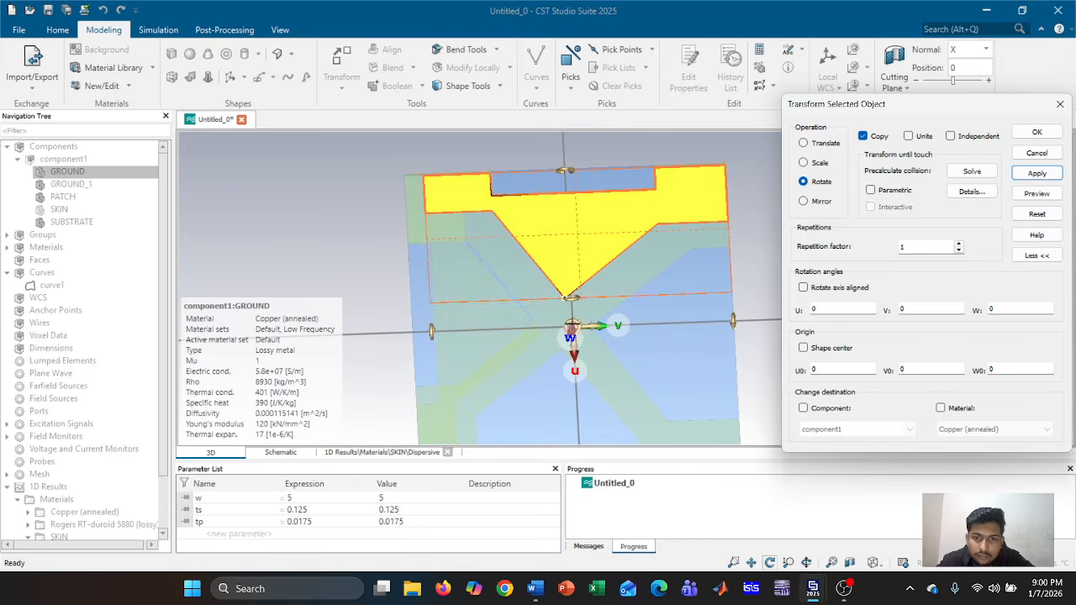
left_click_drag(572, 326, 664, 348)
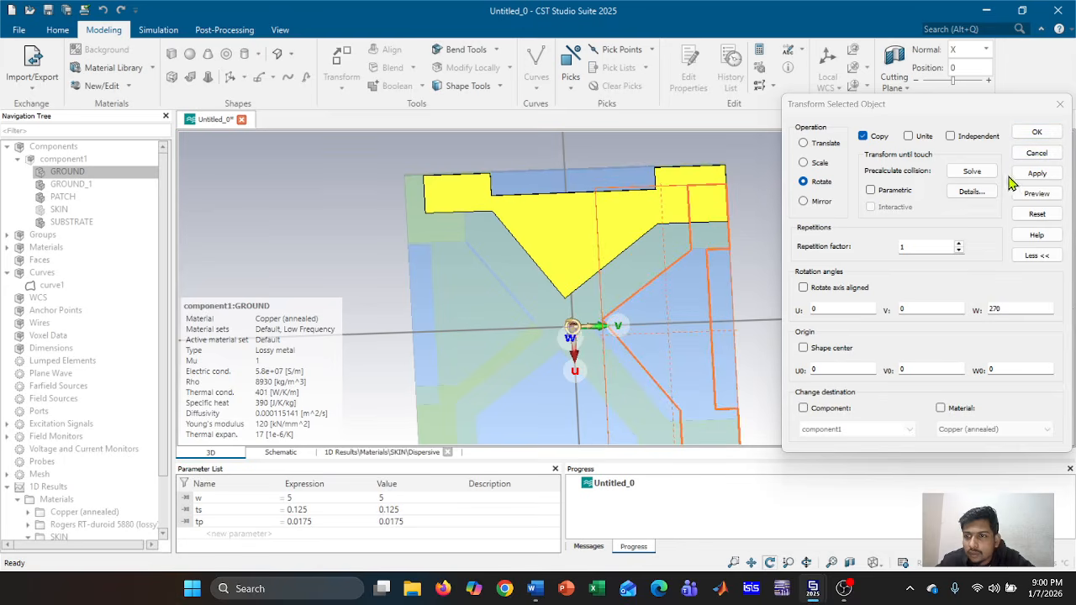
left_click(1037, 173)
middle_click_drag(628, 356, 614, 272)
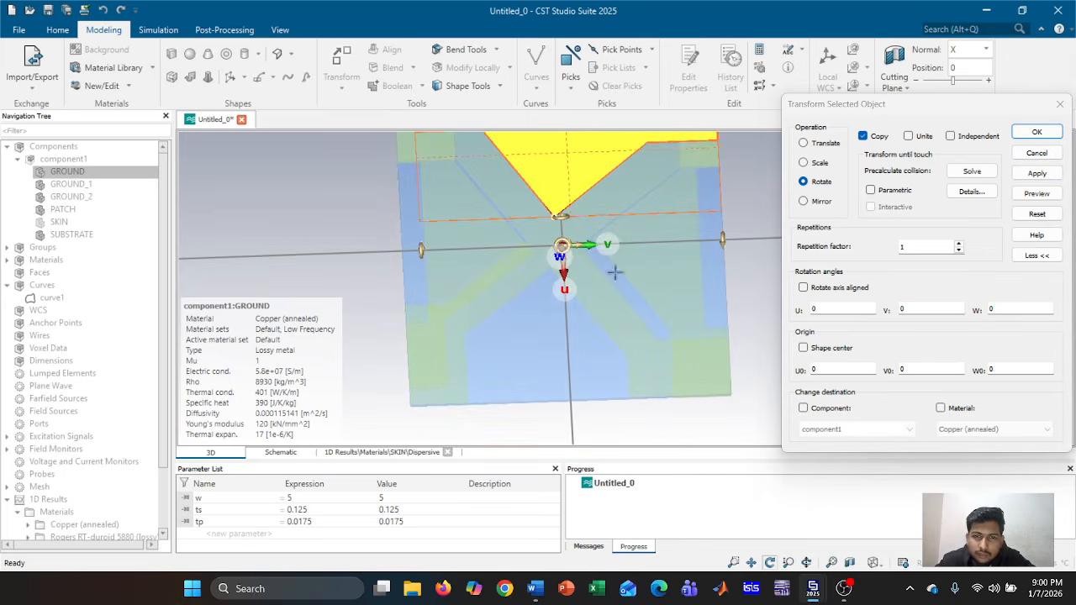
left_click_drag(574, 246, 456, 370)
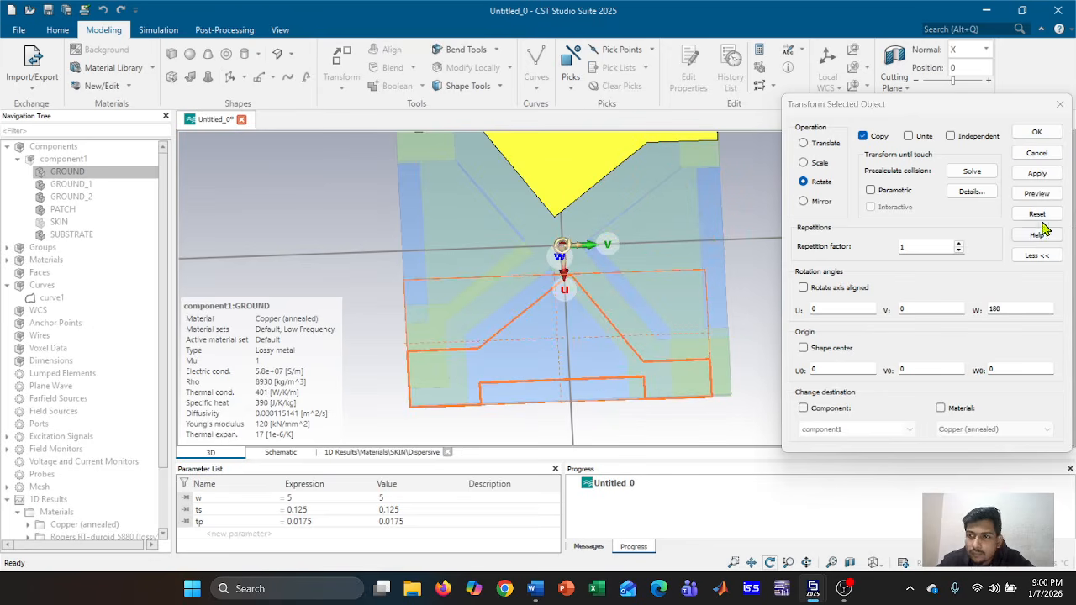
left_click(1039, 175)
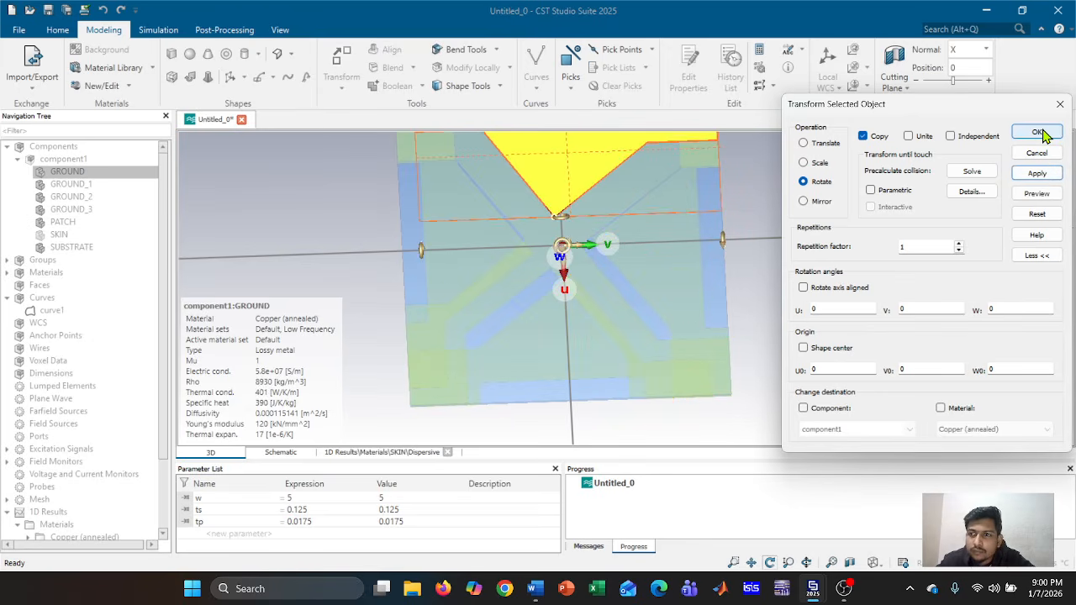
left_click(1039, 133)
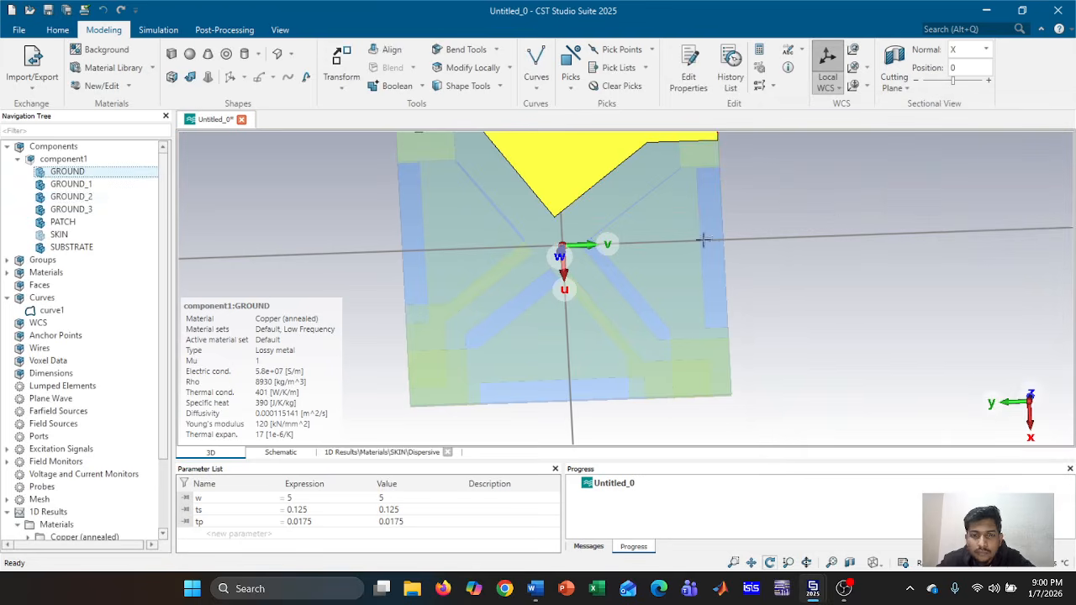
Boolean-add GROUND_1, GROUND_2 and GROUND_3 into GROUND as one solid
left_click(112, 185, "ctrl")
left_click(107, 196, "ctrl")
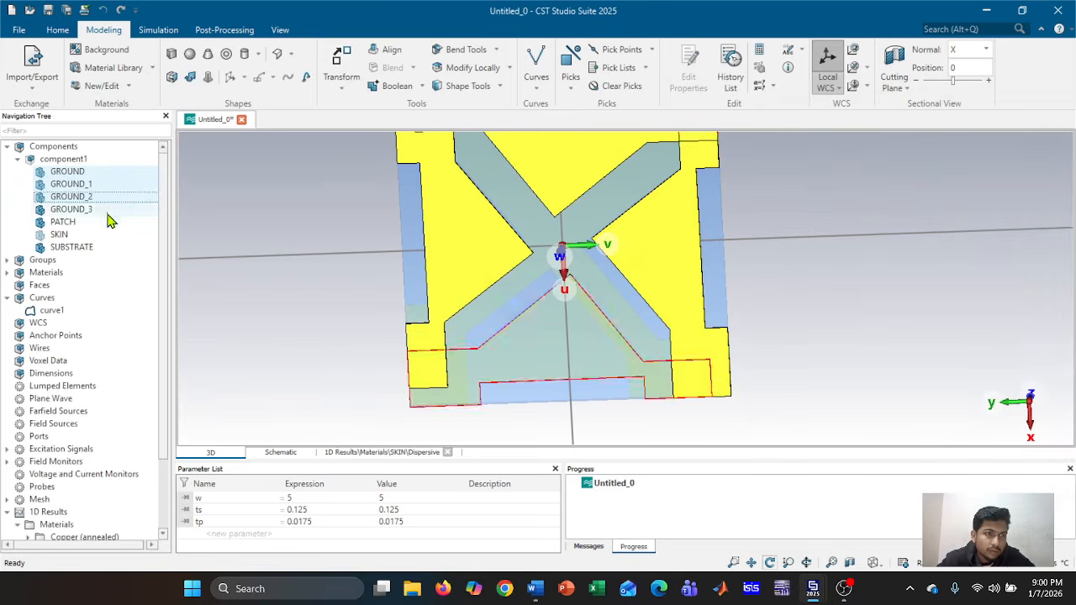
left_click(108, 209, "ctrl")
left_click(394, 89)
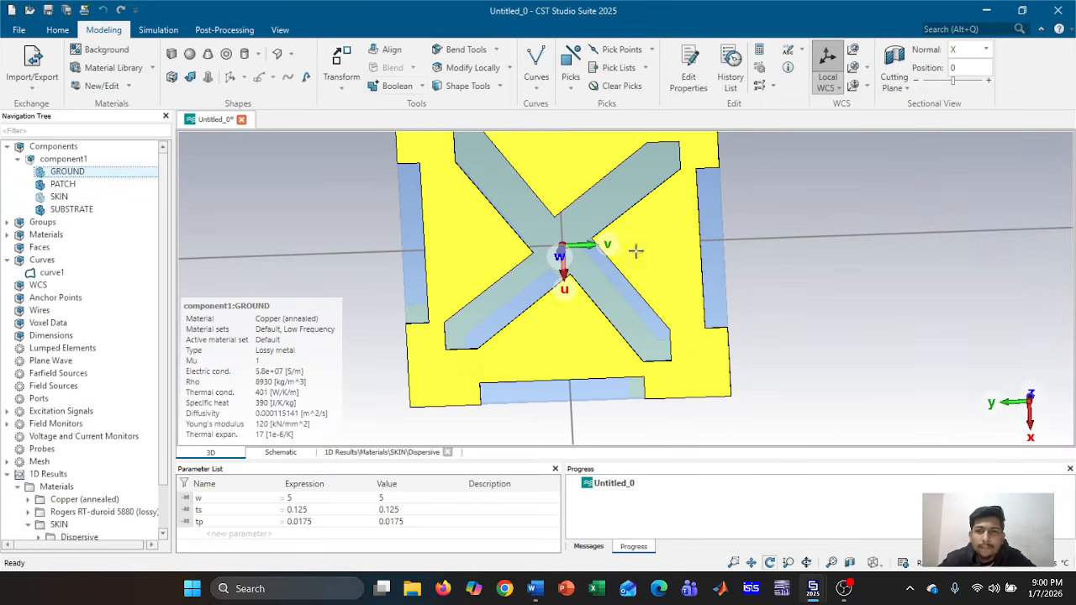
Orbit and zoom around component1 to inspect the merged ground and patch from both faces
scroll(634, 251, "down", 3)
left_click_drag(857, 276, 639, 327)
left_click(63, 158)
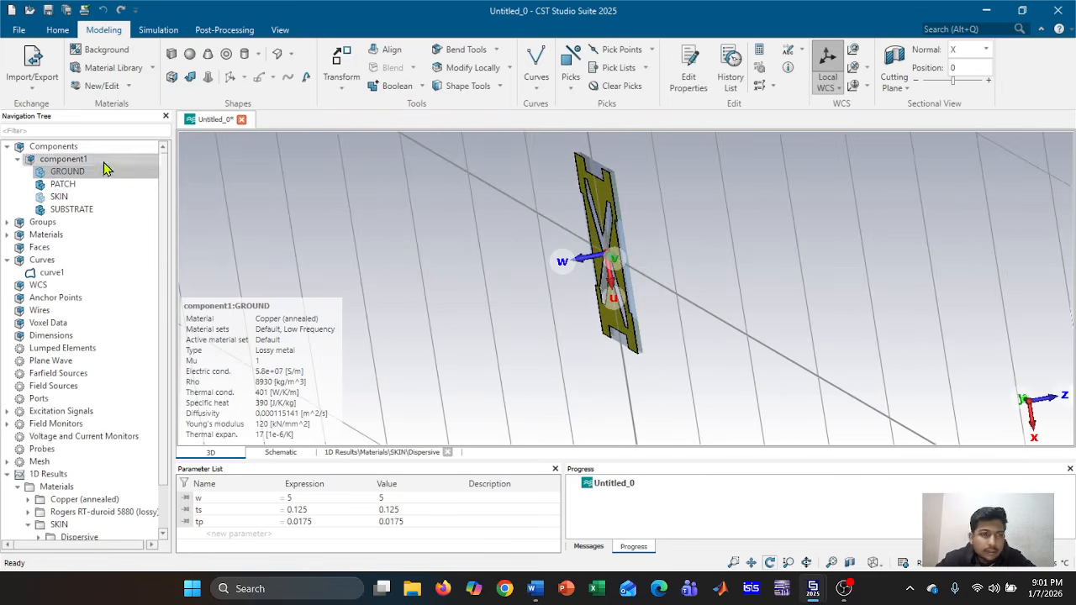
left_click_drag(748, 307, 931, 277)
scroll(765, 312, "up", 4)
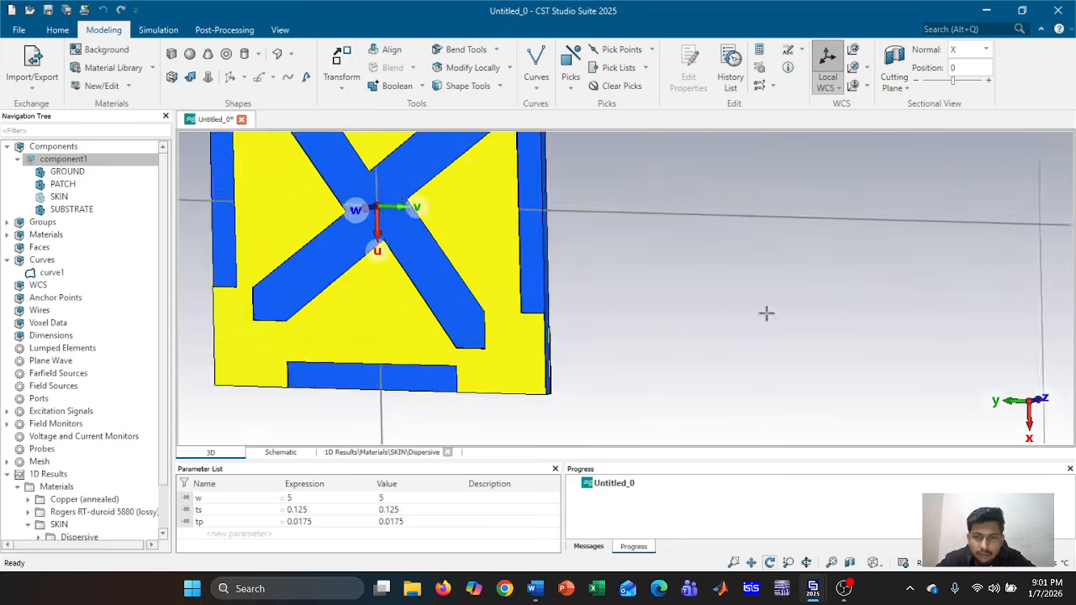
left_click_drag(677, 325, 567, 343)
scroll(566, 344, "down", 3)
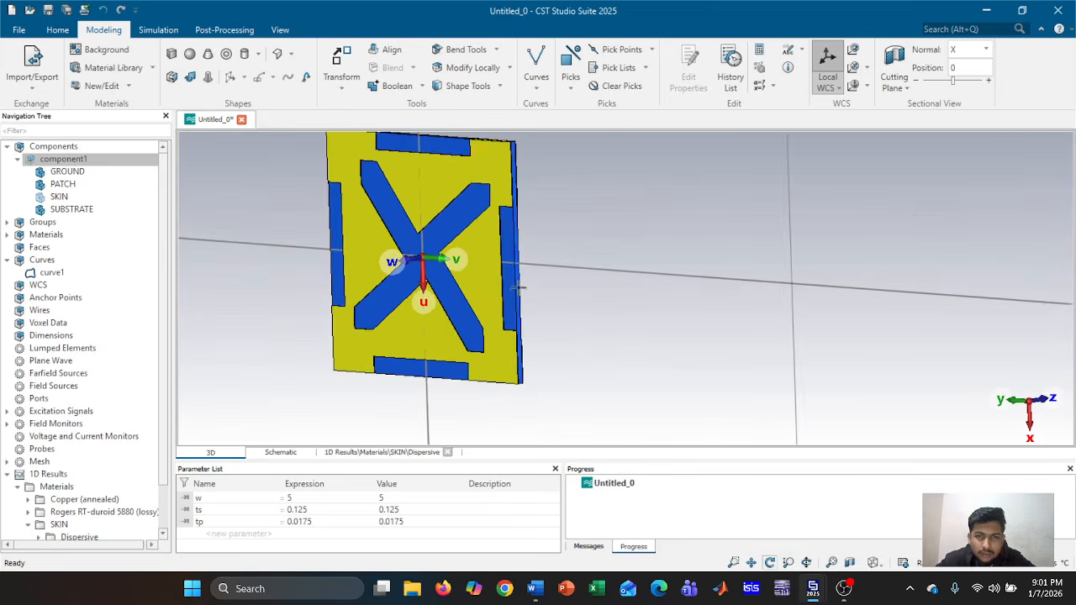
left_click_drag(519, 287, 401, 317)
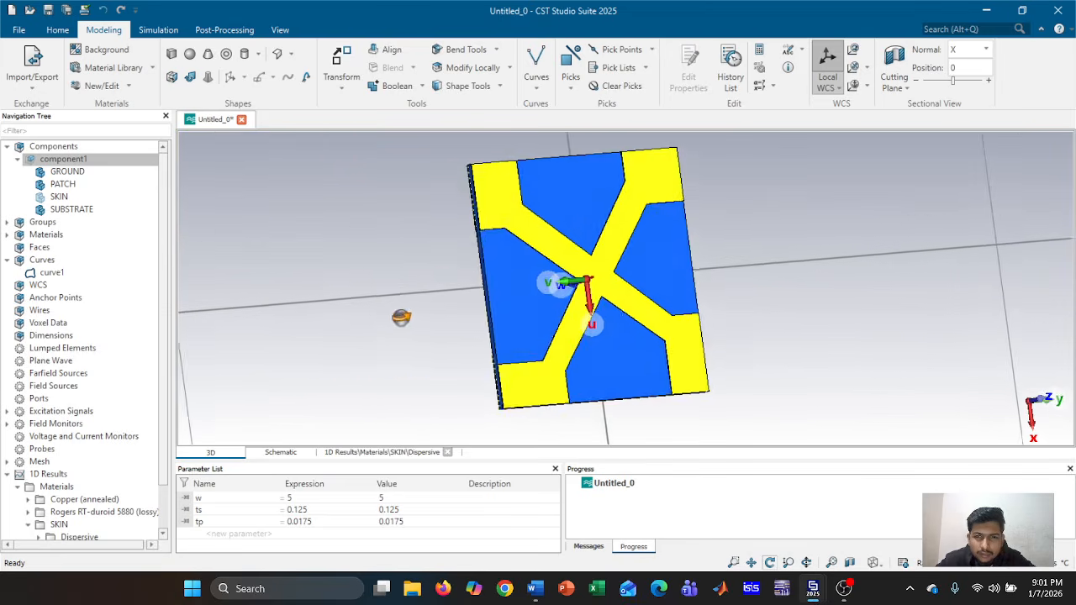
left_click_drag(877, 322, 773, 336)
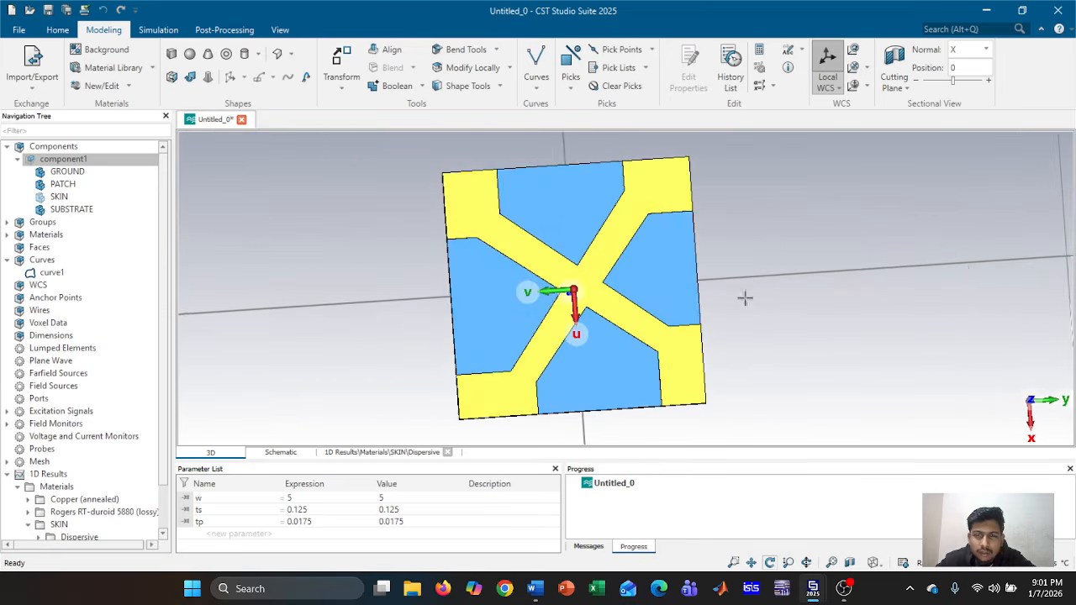
scroll(744, 294, "up", 2)
left_click_drag(724, 261, 776, 250)
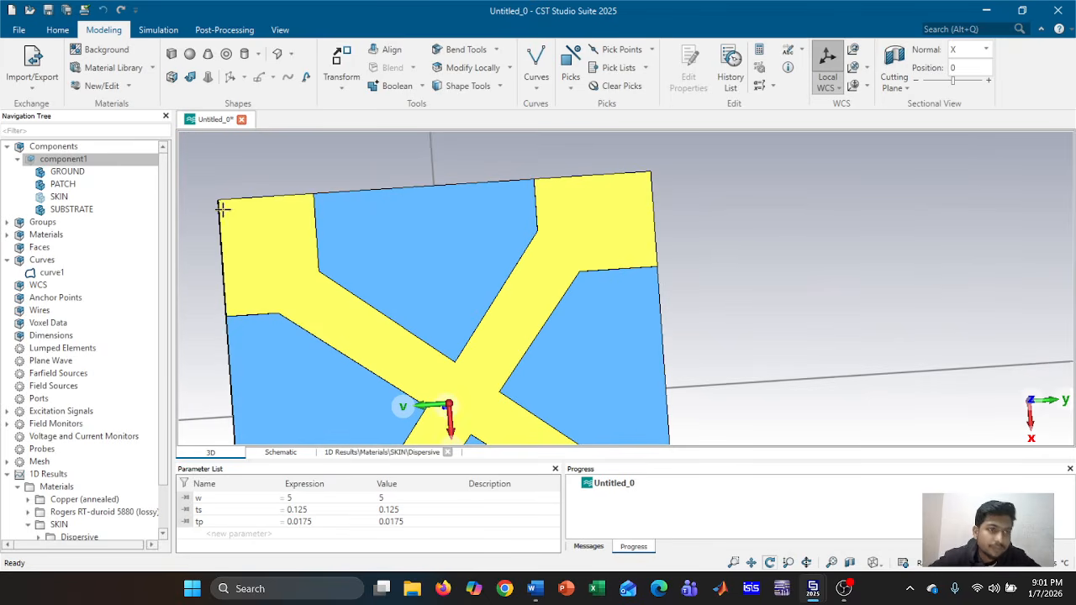
left_click_drag(829, 288, 292, 303)
mouse_move(730, 294)
left_mouse_down()
mouse_move(627, 301)
mouse_move(720, 294)
left_mouse_up()
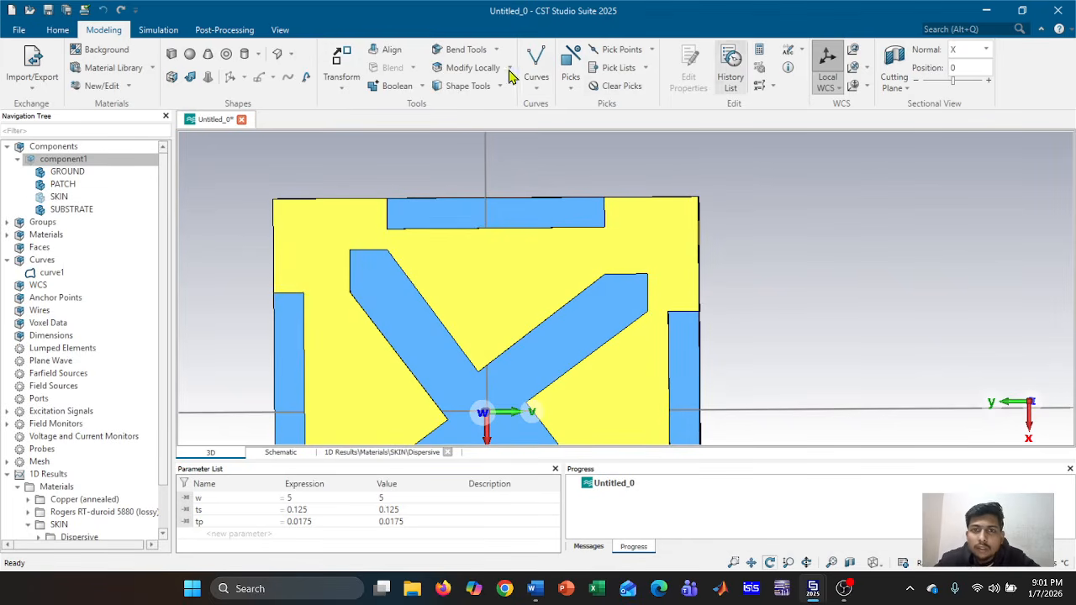
Align the local WCS origin to a point on the ground's top edge
left_click(828, 60)
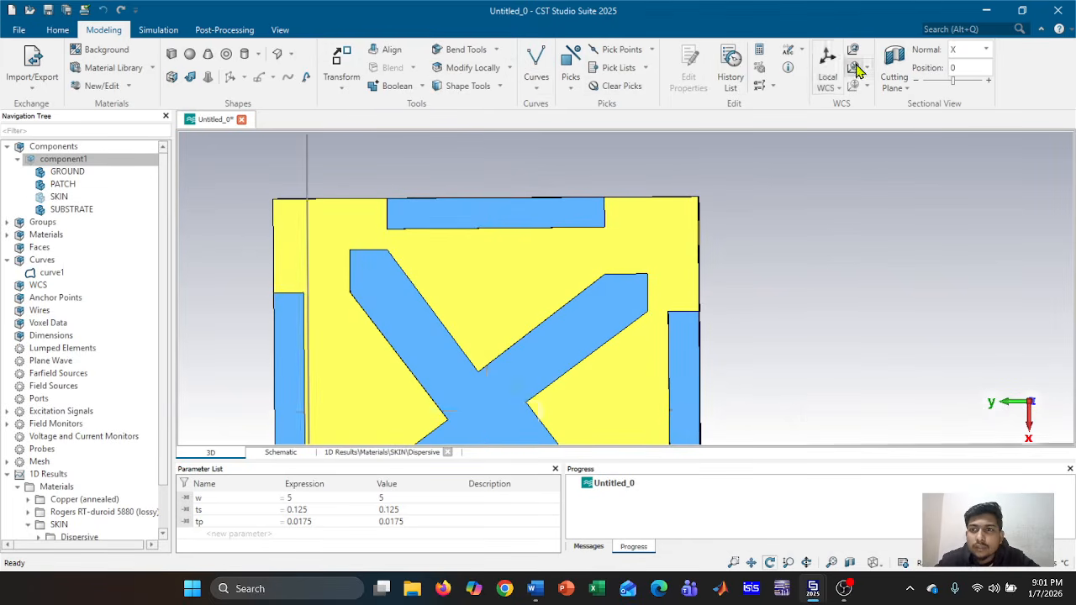
left_click(655, 200)
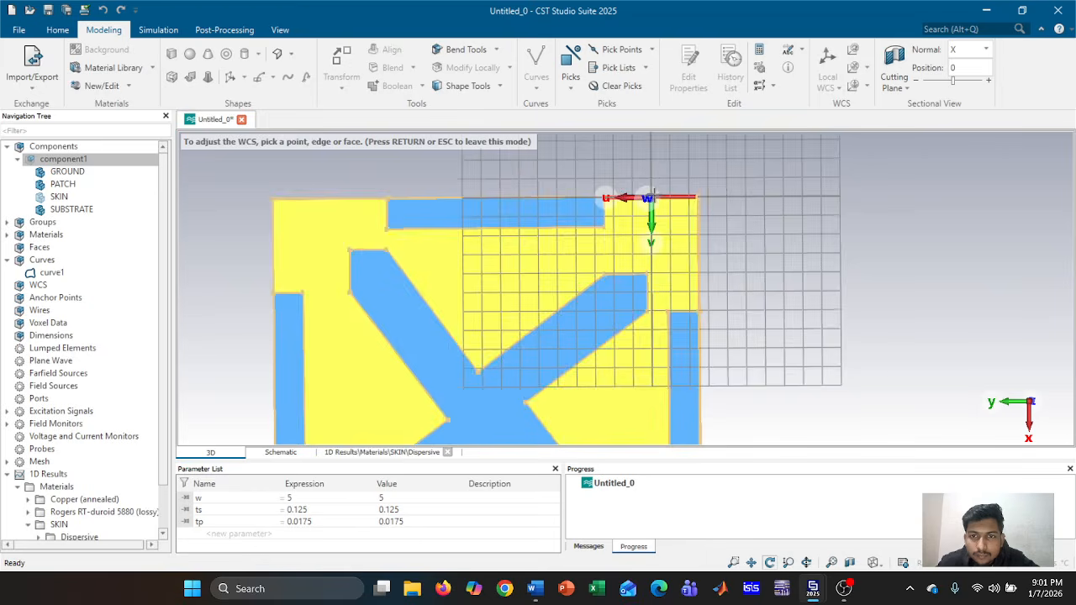
key("Return")
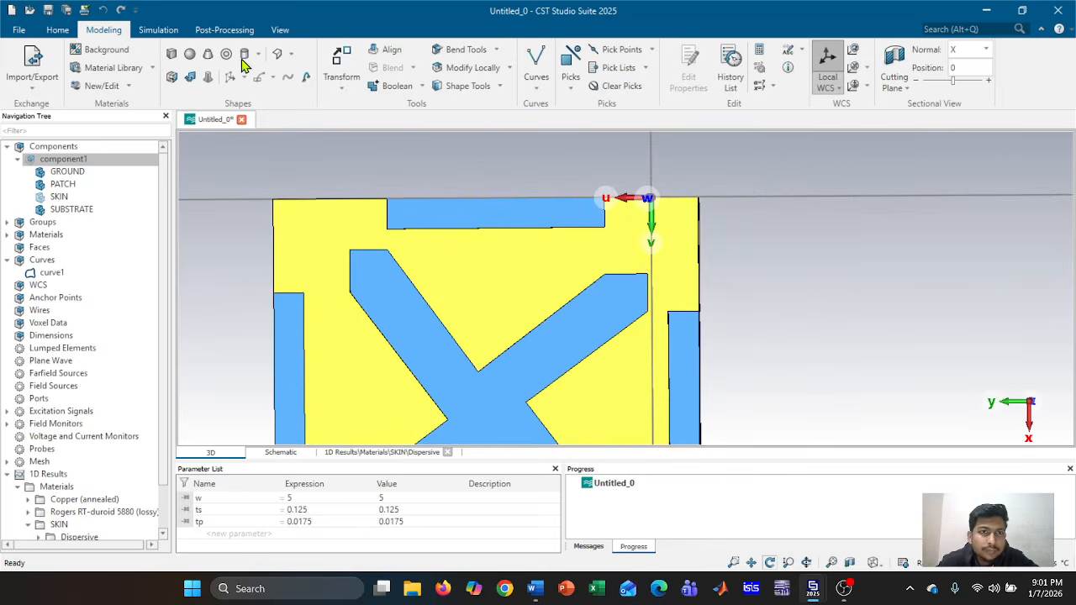
Start a cylinder, cancel it, and select the SKIN solid
left_click(244, 55)
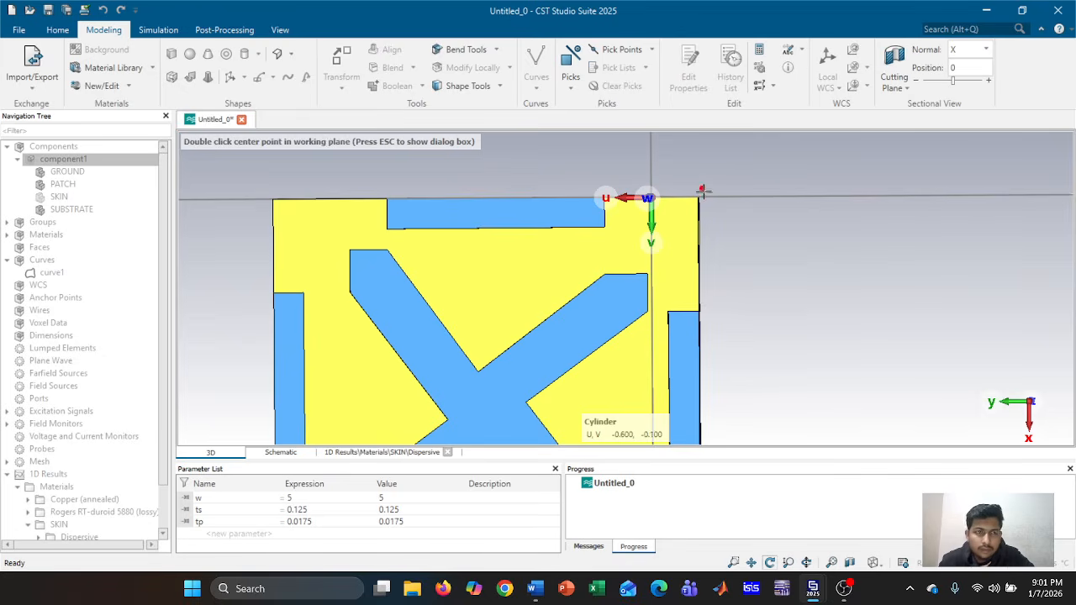
double_click(651, 180)
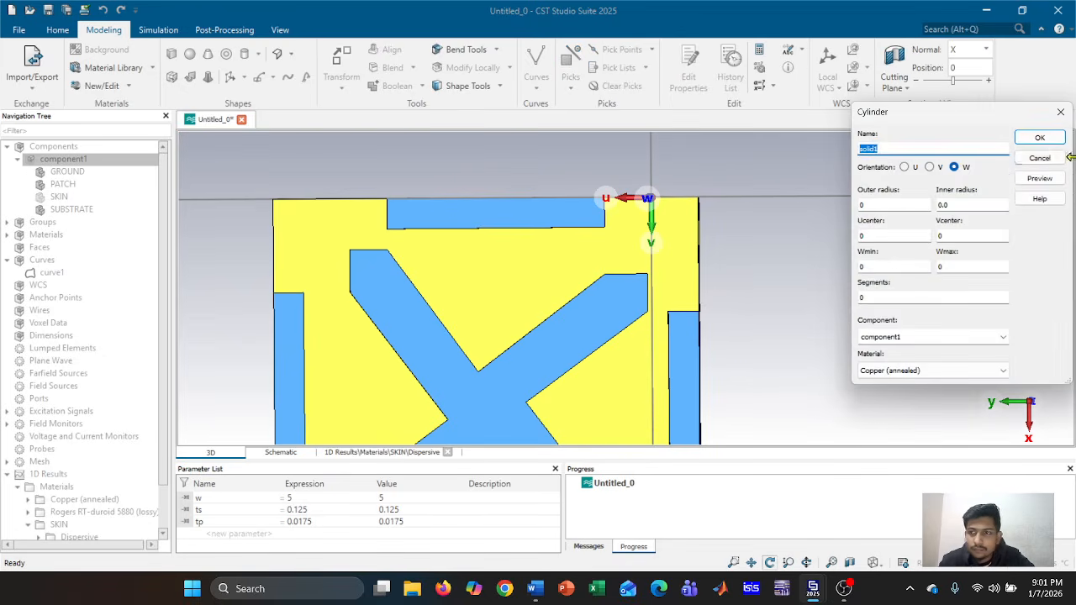
left_click(1044, 156)
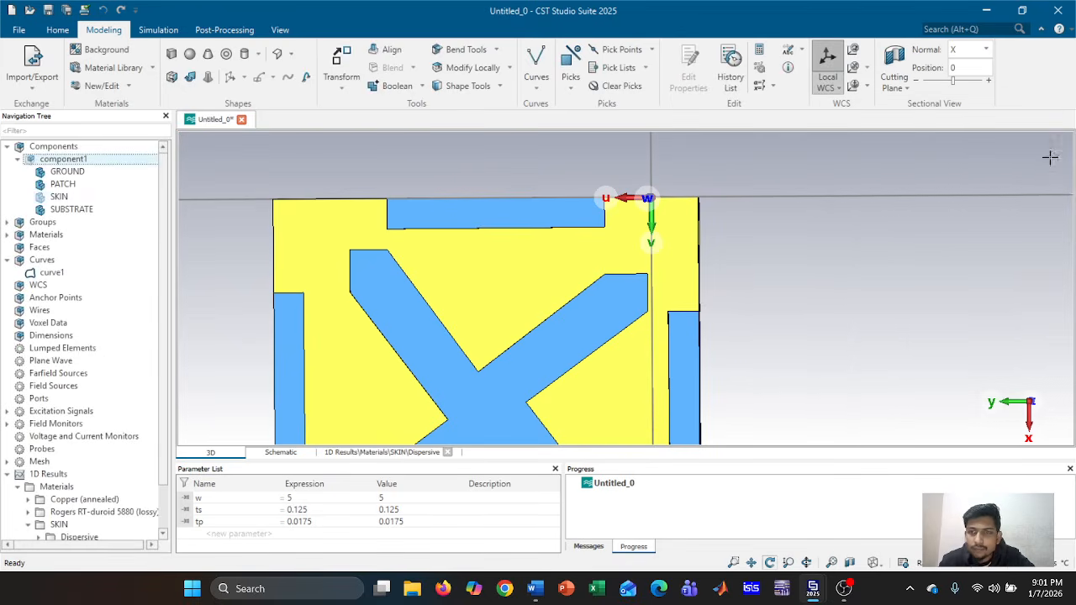
left_click(99, 201)
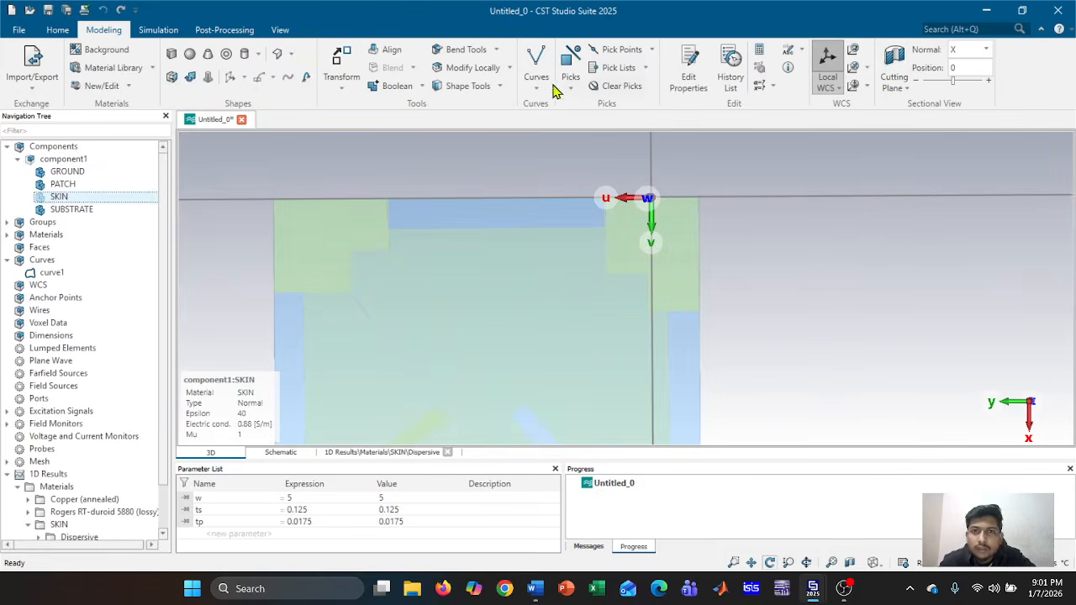
Begin a new cylinder with outer radius 0.5/2 and Vcenter 0.3, previewing each change
left_click(246, 57)
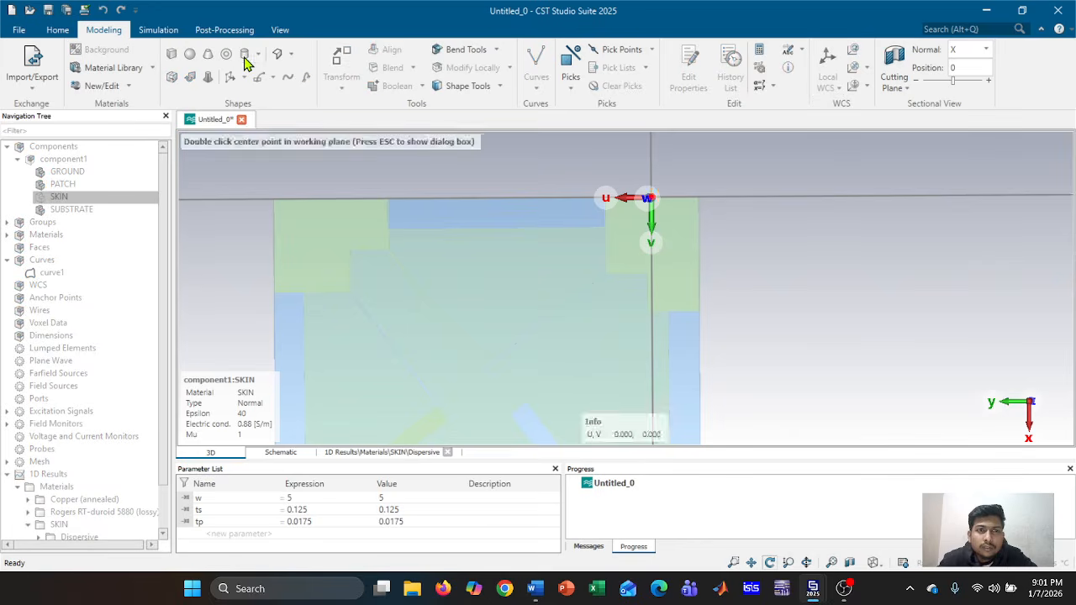
key("Escape")
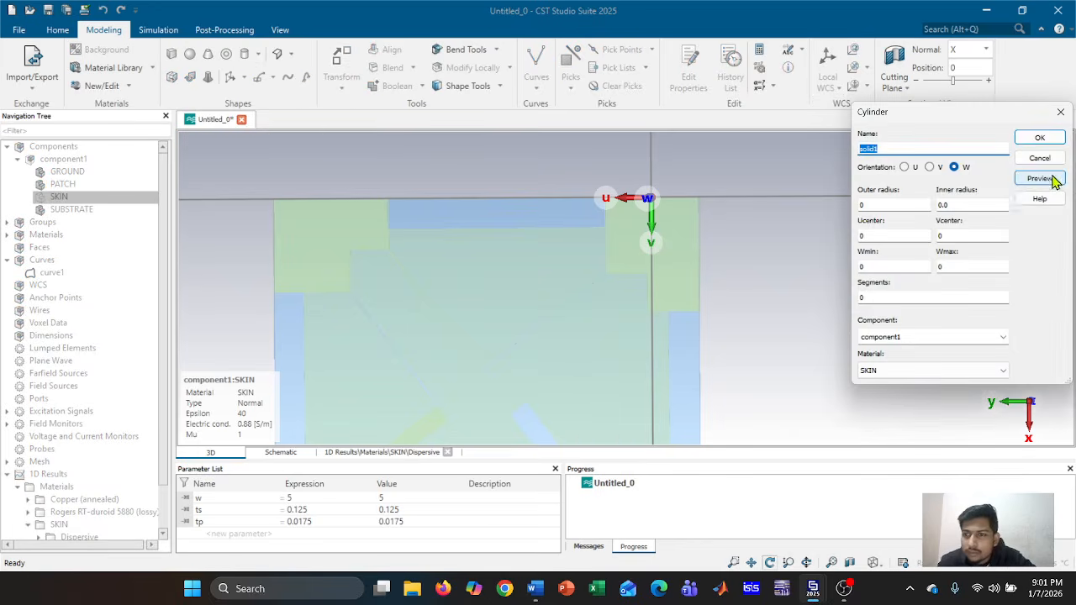
left_click(906, 210)
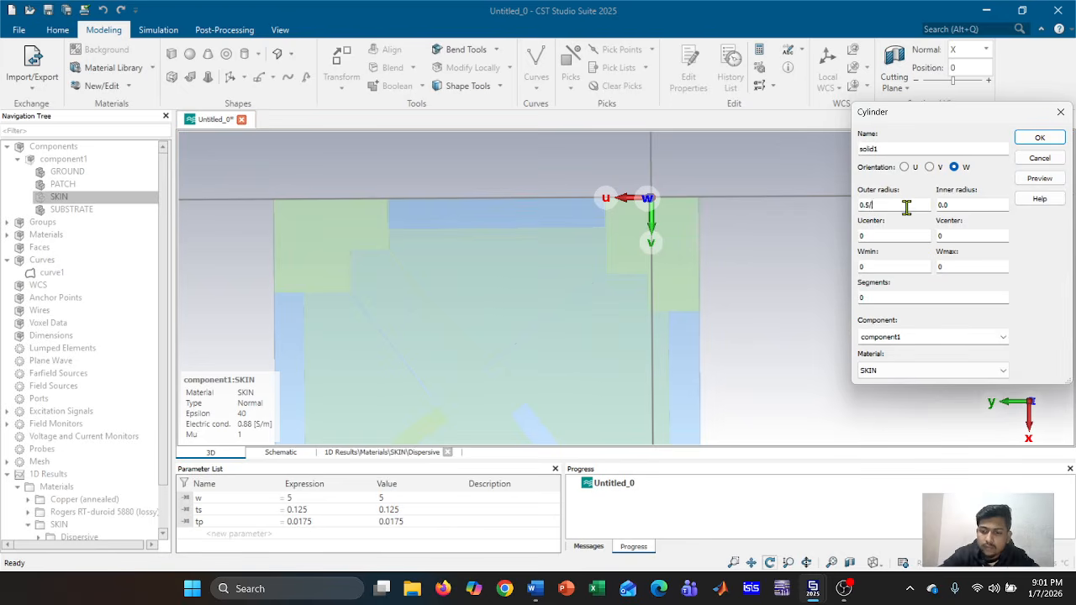
left_click(1038, 179)
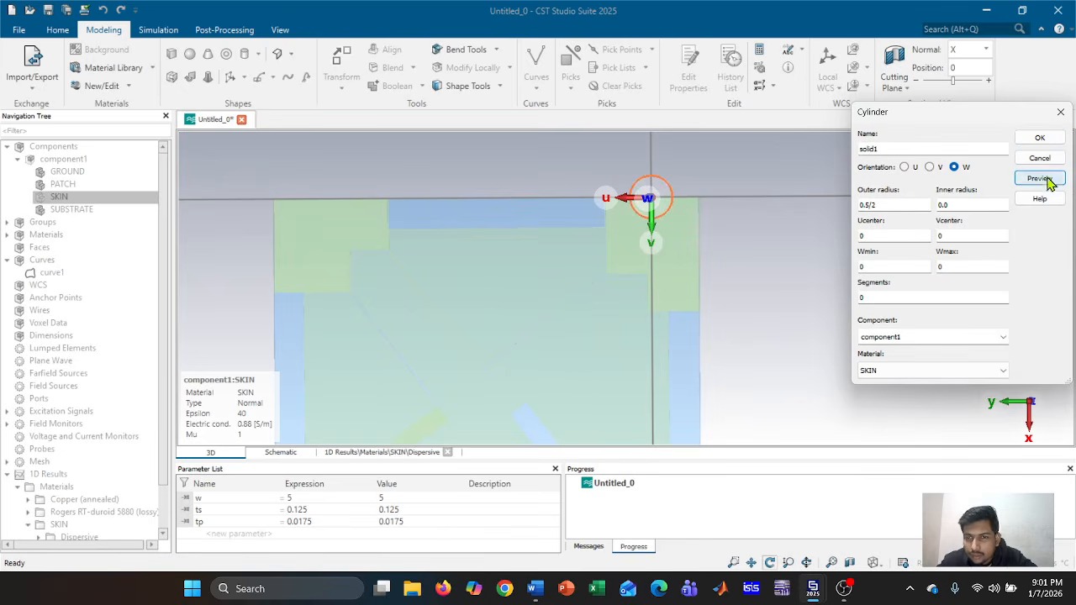
left_click(985, 235)
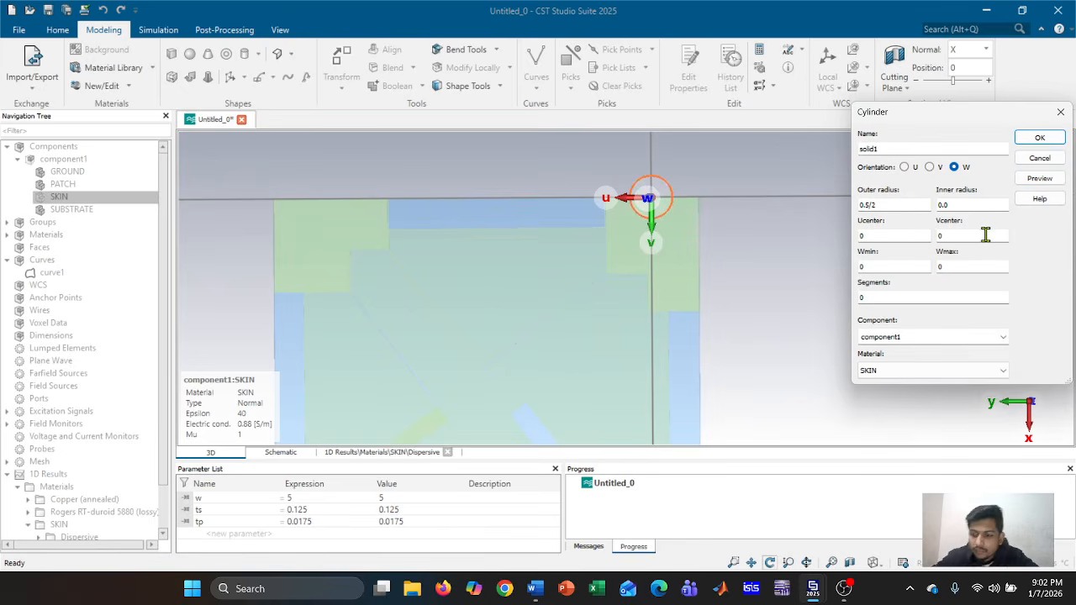
left_click(1041, 180)
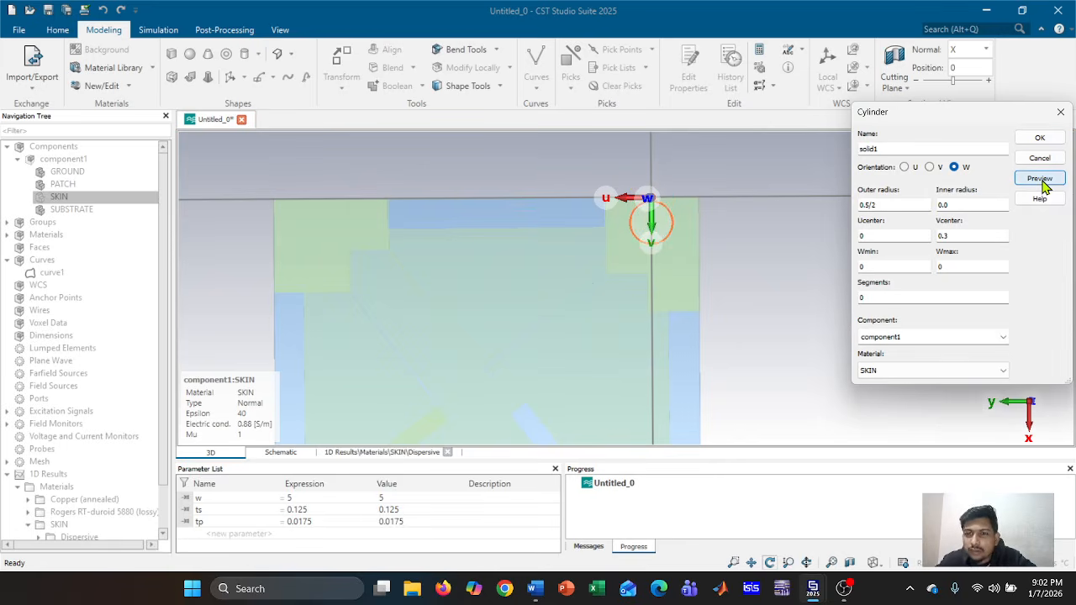
scroll(689, 236, "up", 4)
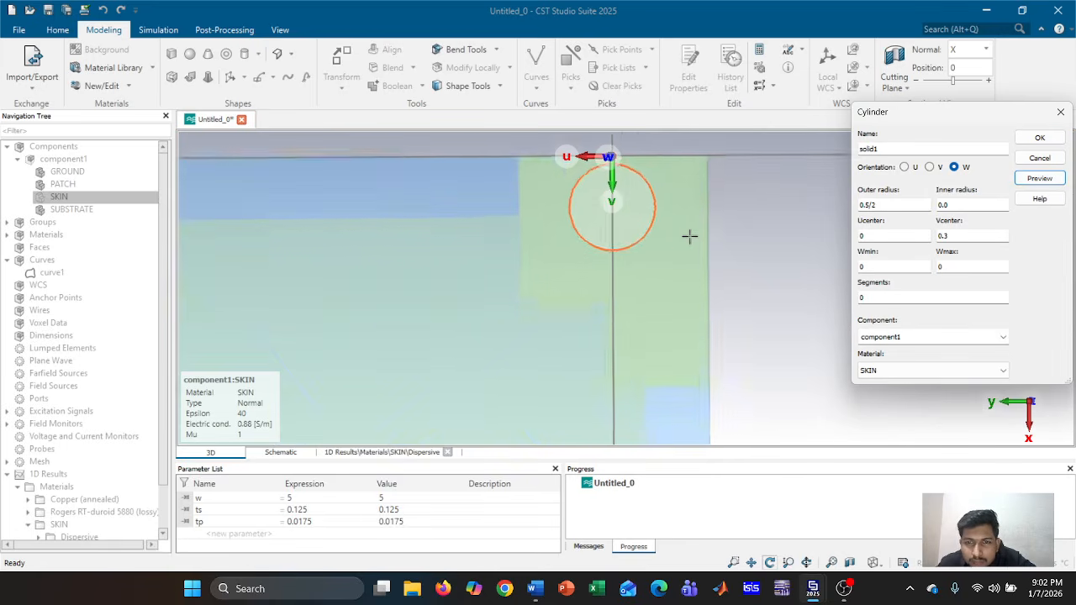
scroll(689, 237, "down", 3)
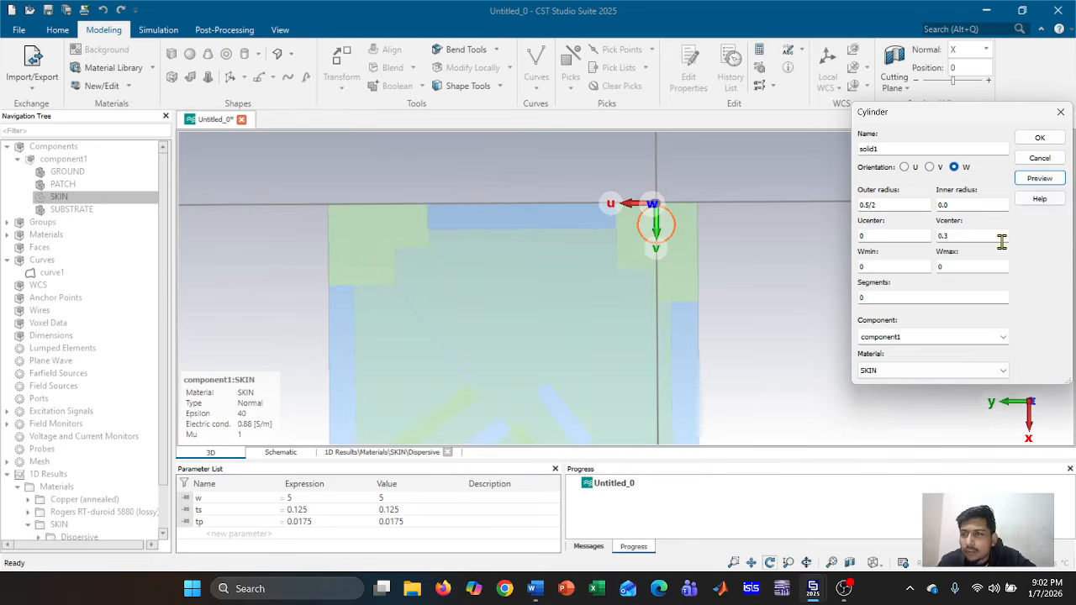
Make it Copper (annealed) with Wmax -tp-ts-tp, preview, and create solid1
left_click(1005, 371)
left_click(946, 402)
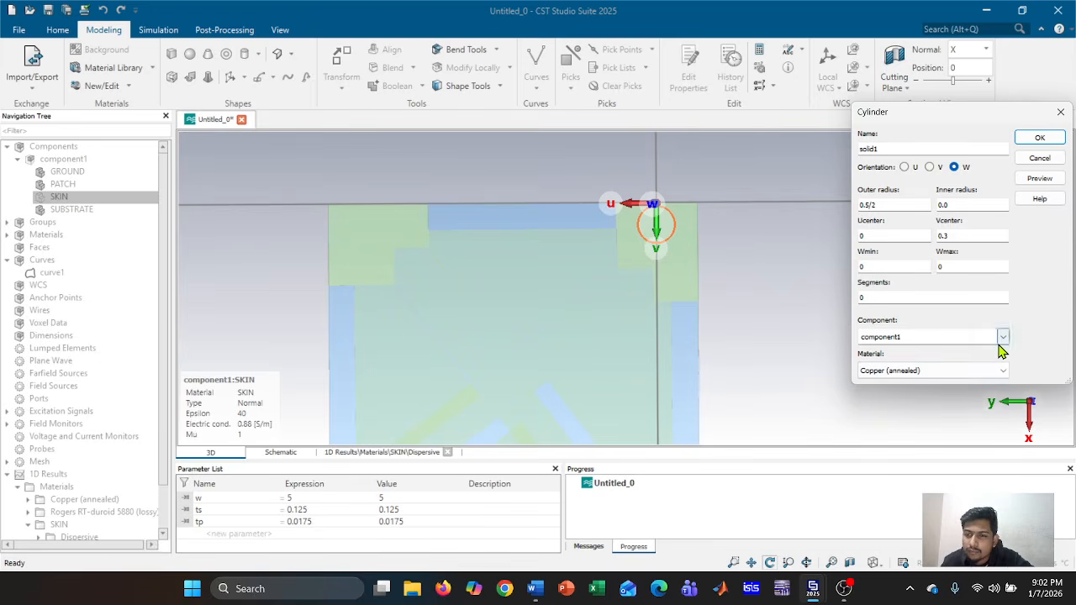
left_click(1002, 372)
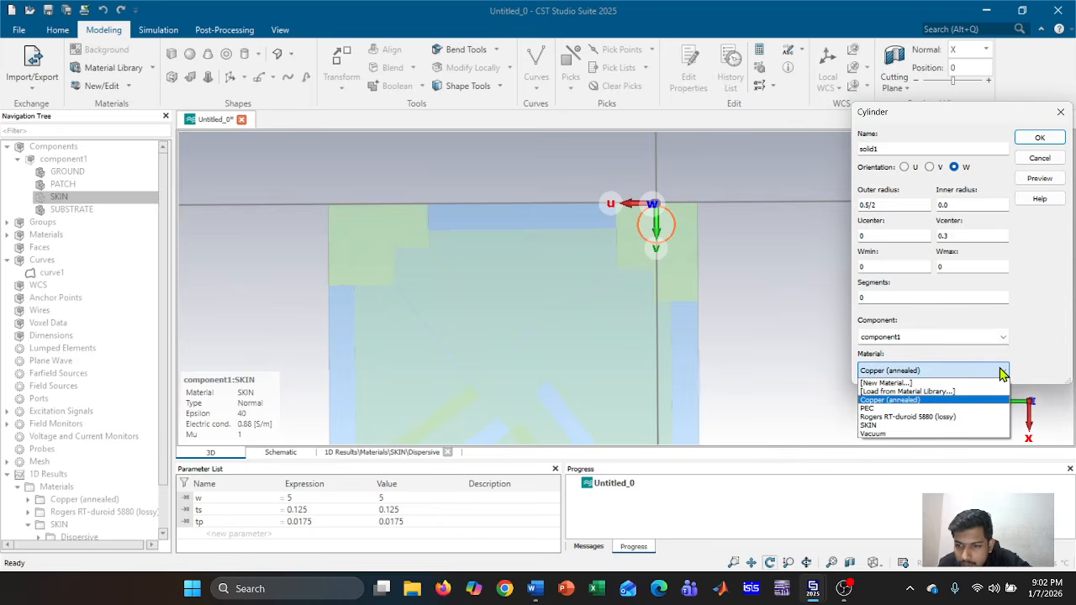
left_click(1002, 372)
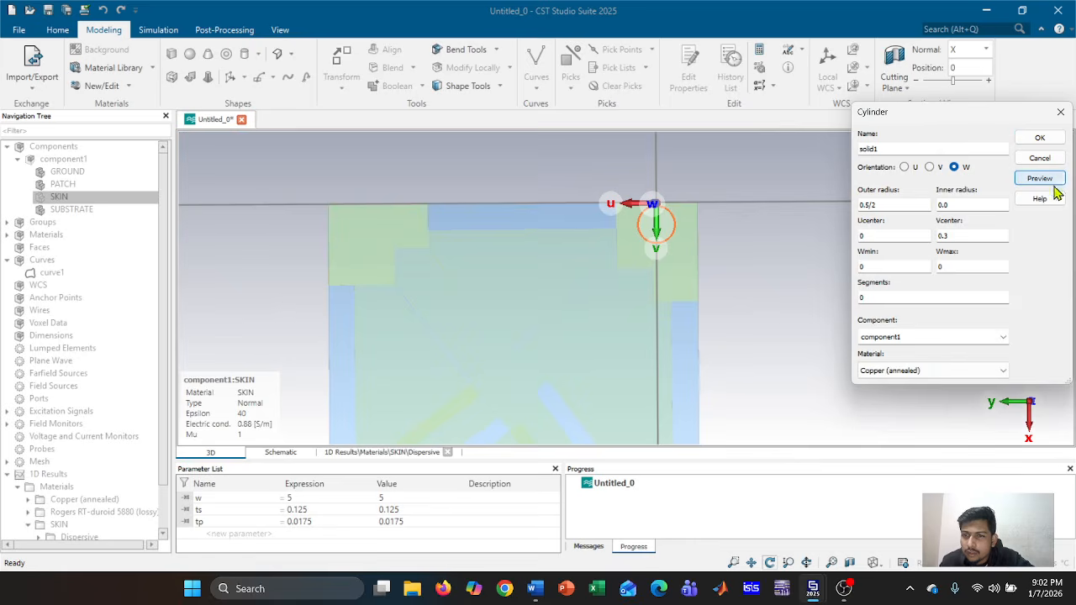
left_click(956, 266)
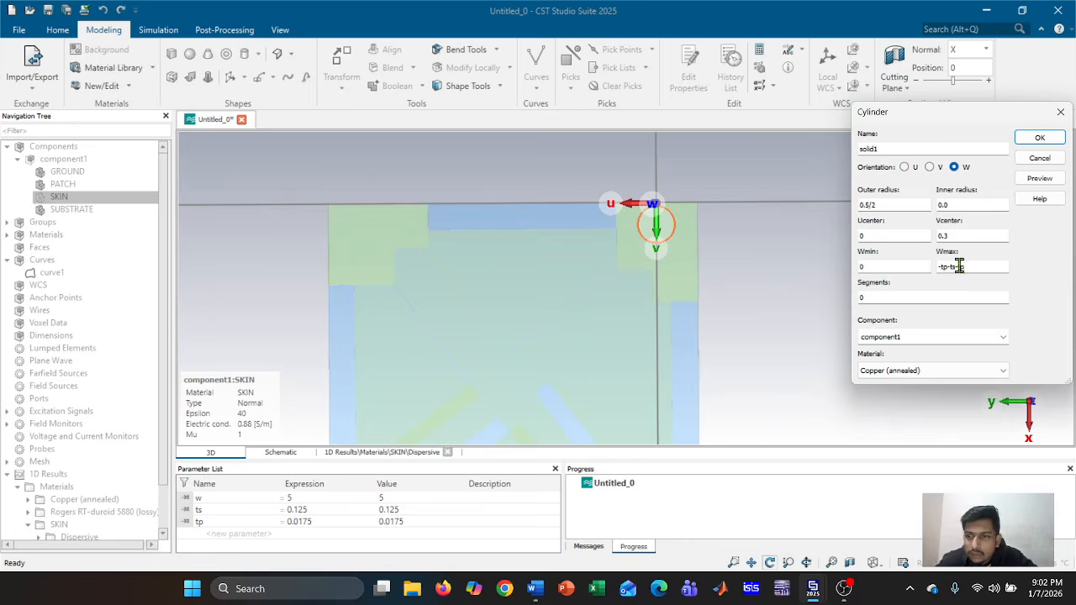
left_click_drag(759, 258, 518, 285)
left_click(1040, 178)
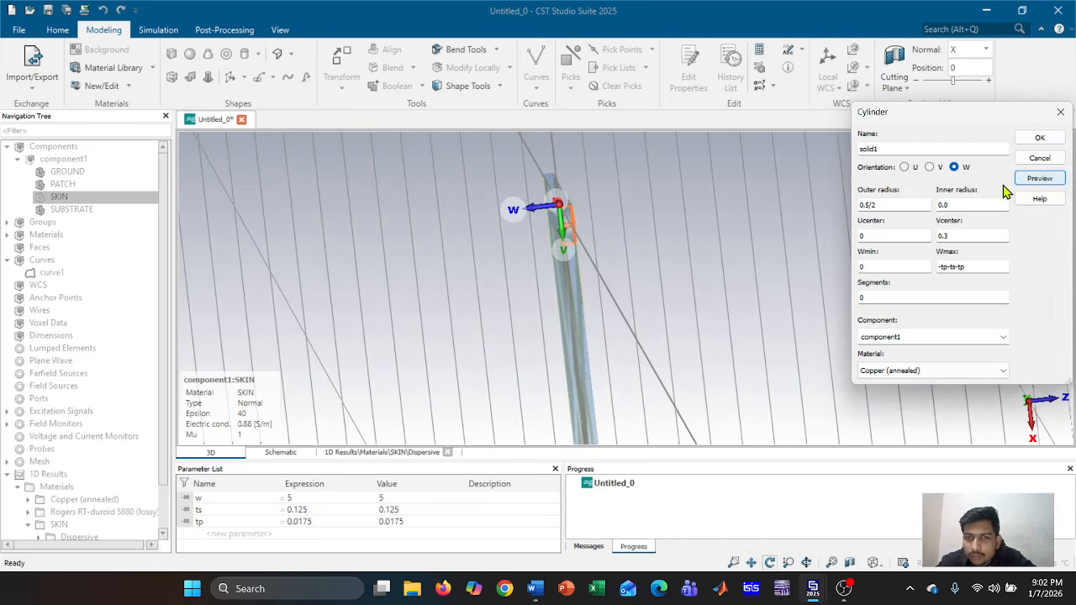
scroll(627, 259, "up", 5)
left_click_drag(585, 228, 564, 302)
left_click(1041, 138)
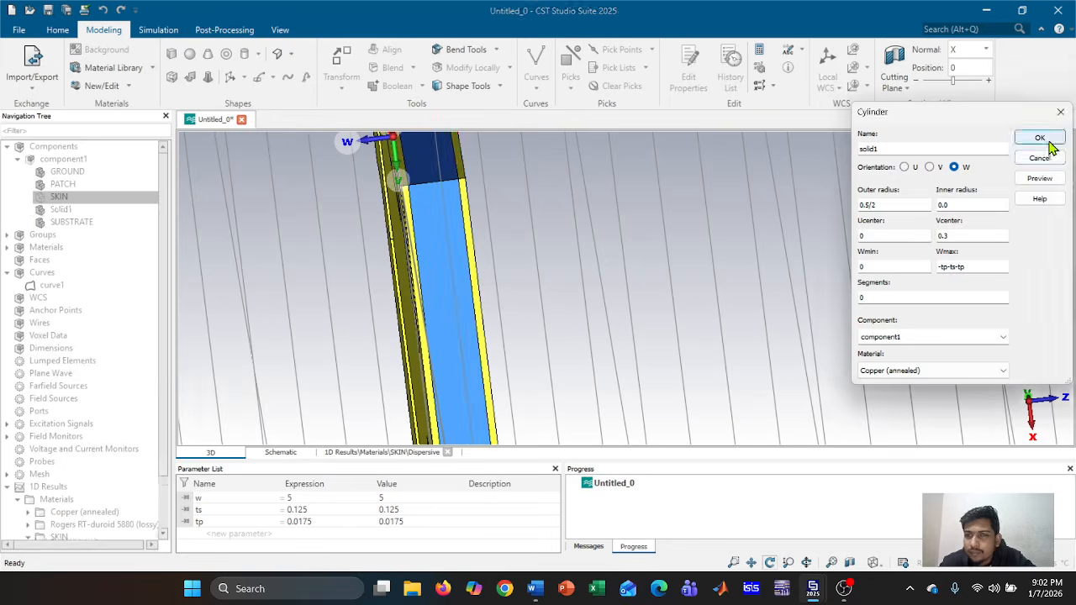
left_click(80, 185)
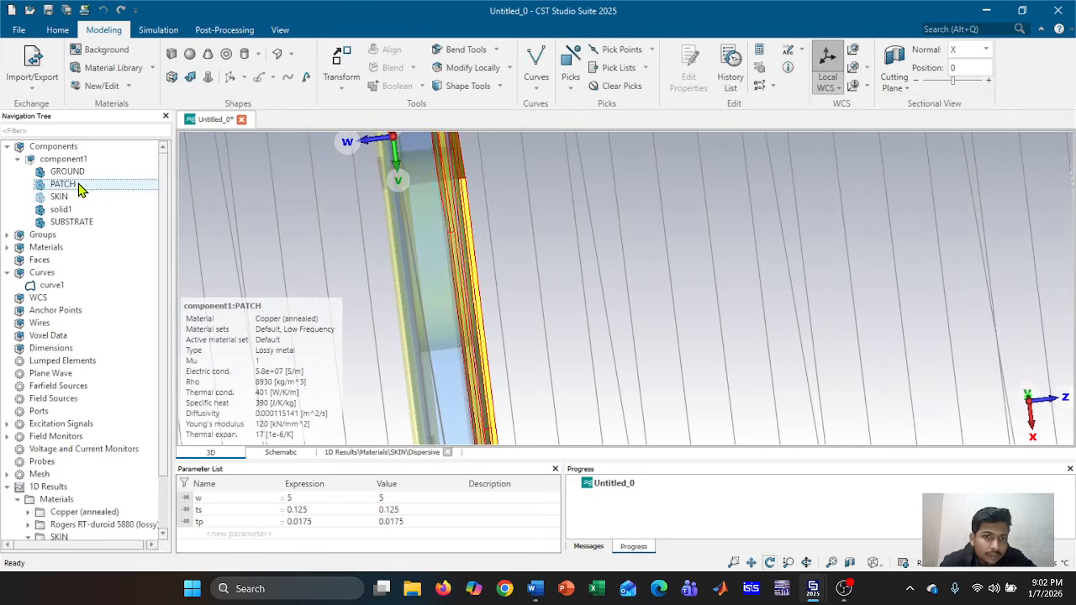
right_click(109, 184)
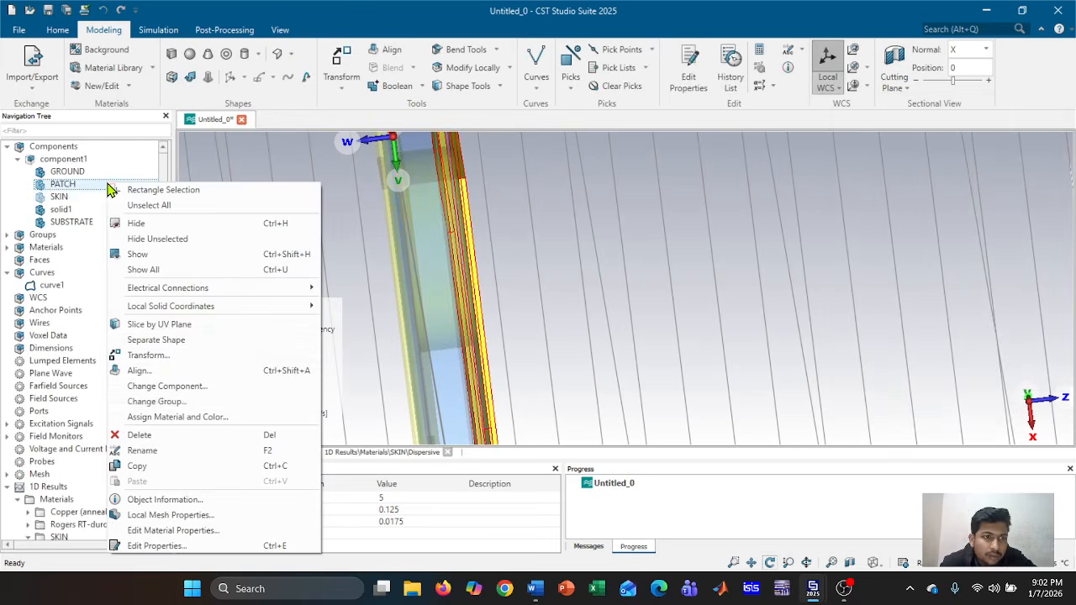
left_click(177, 417)
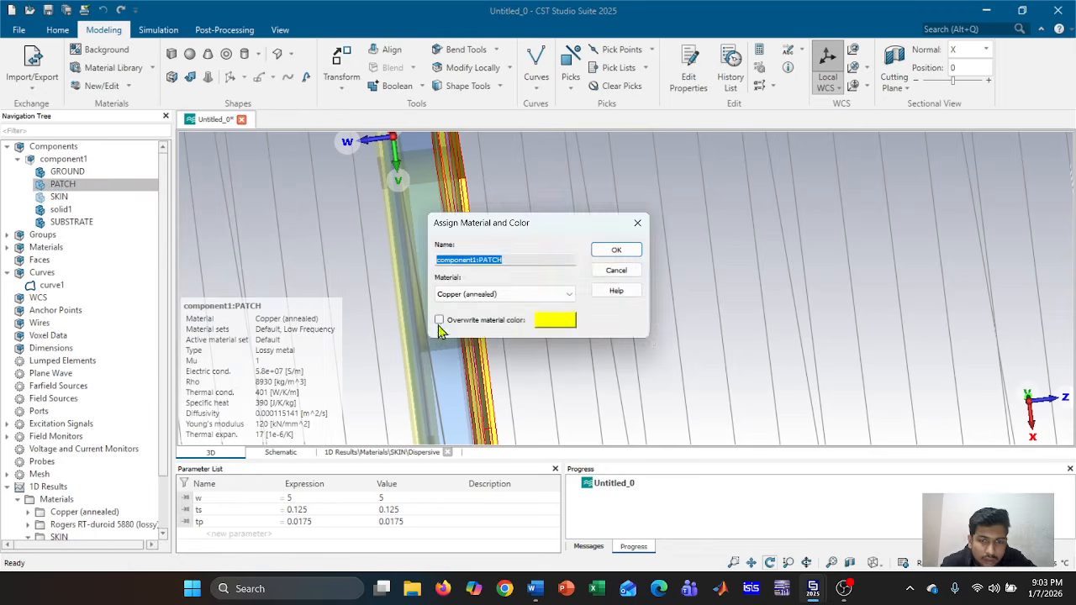
left_click(555, 322)
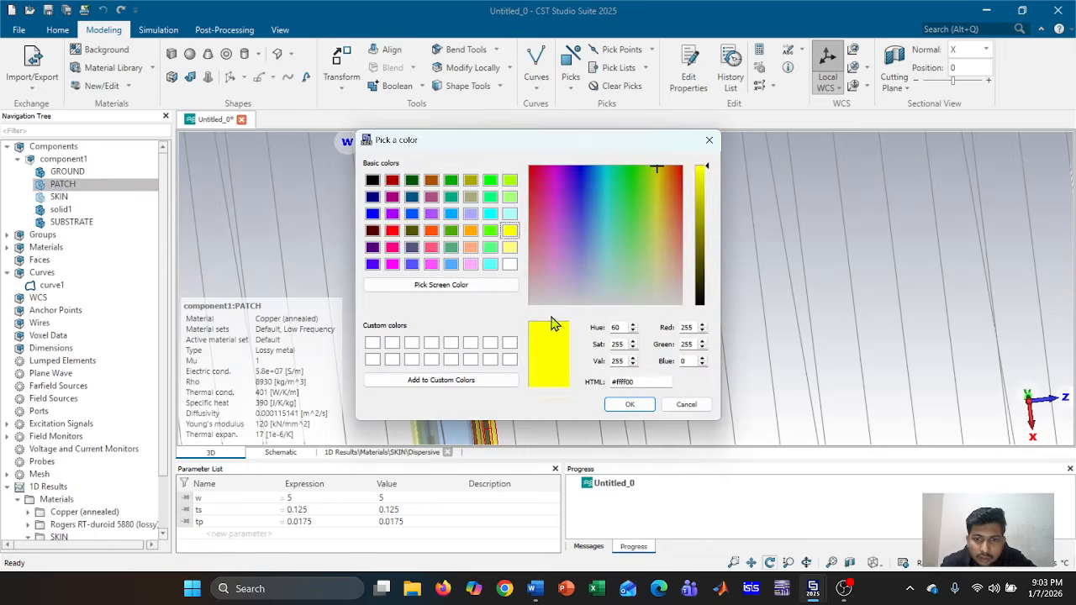
left_click(392, 230)
left_click(630, 404)
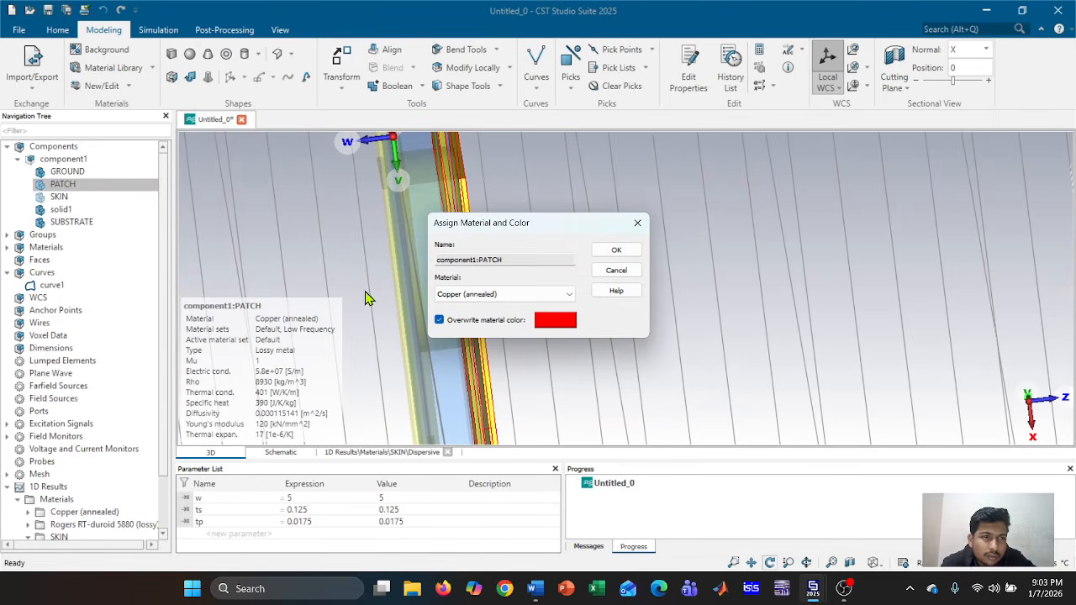
left_click(616, 271)
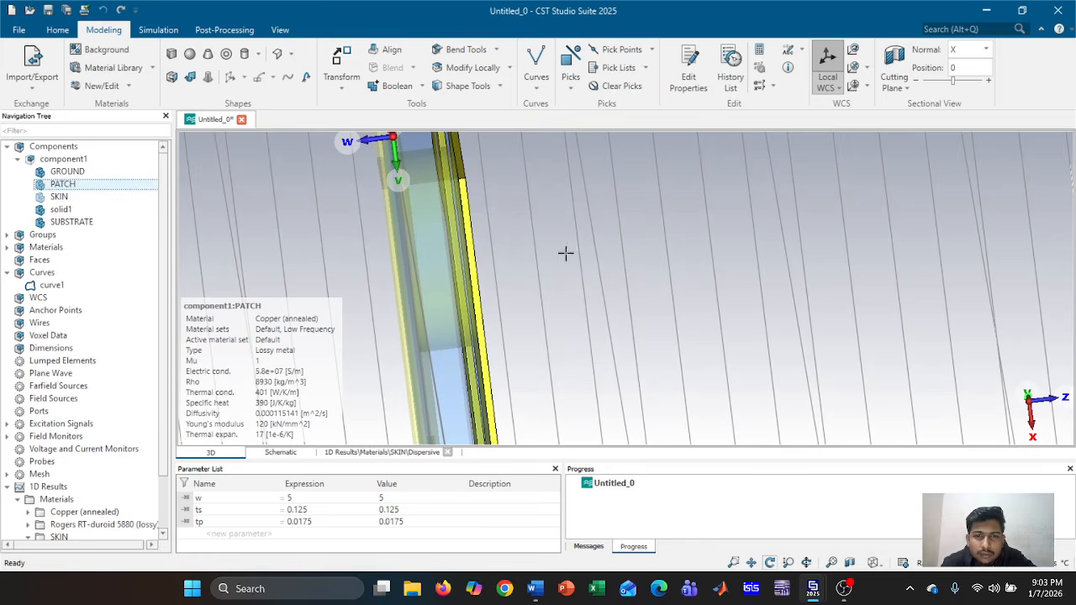
Rename the solid1 cylinder to pin1
left_click(66, 211)
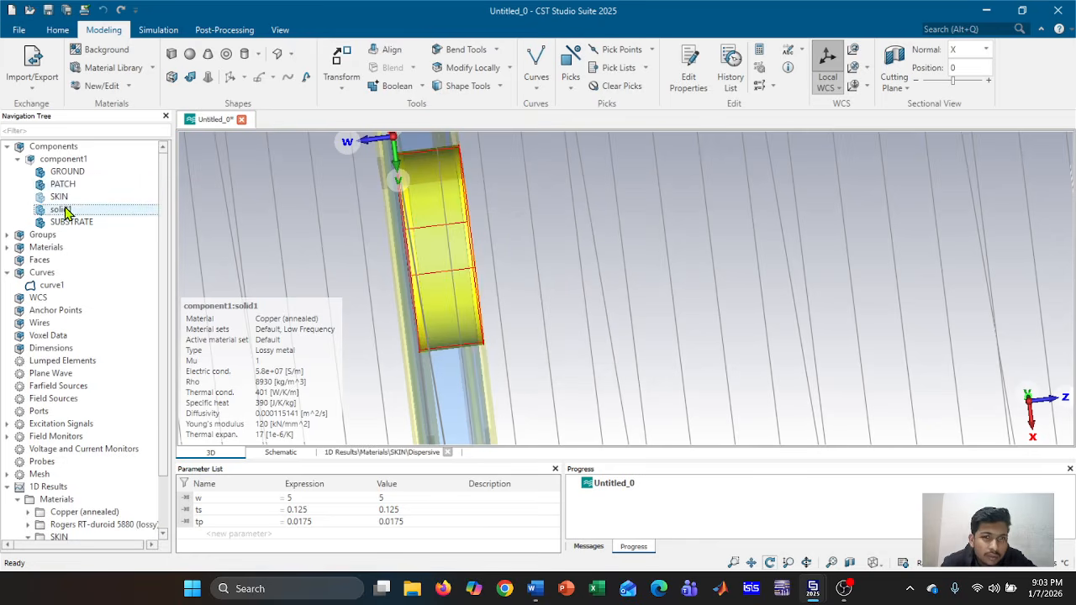
right_click(66, 211)
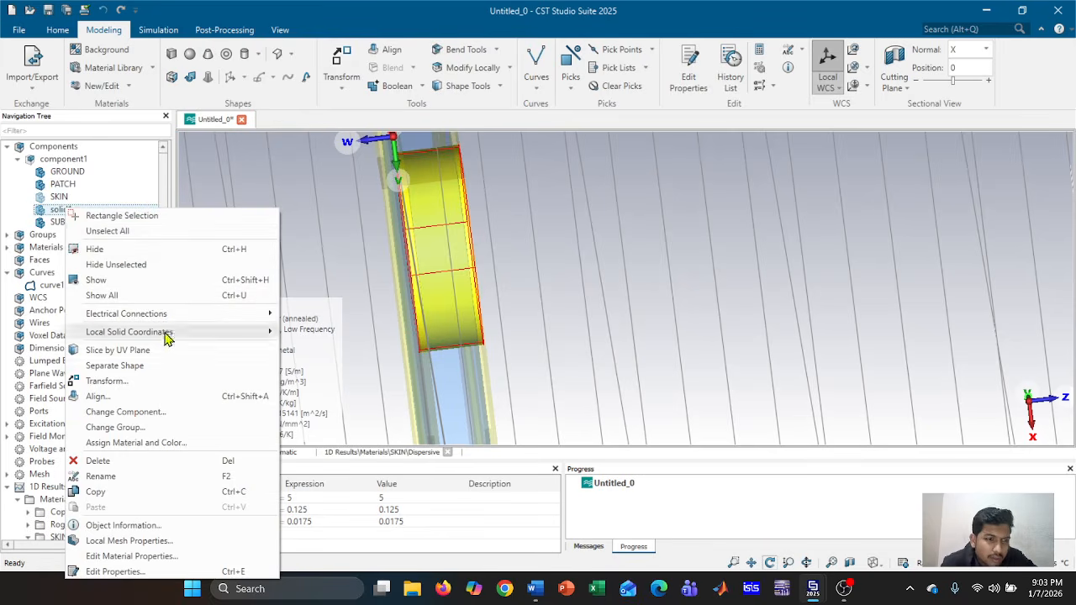
left_click(101, 476)
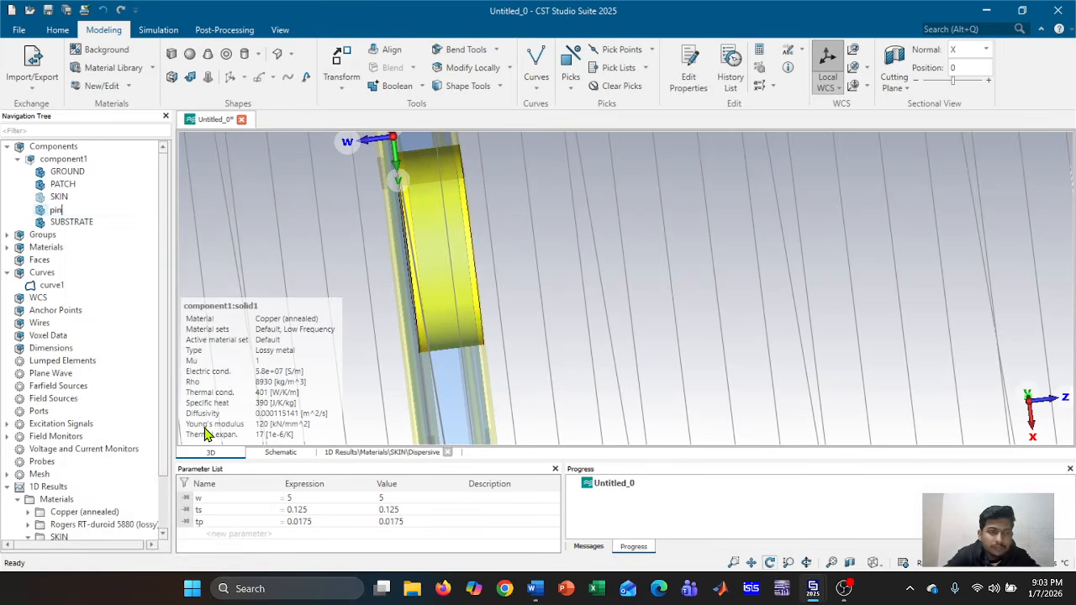
key("Return")
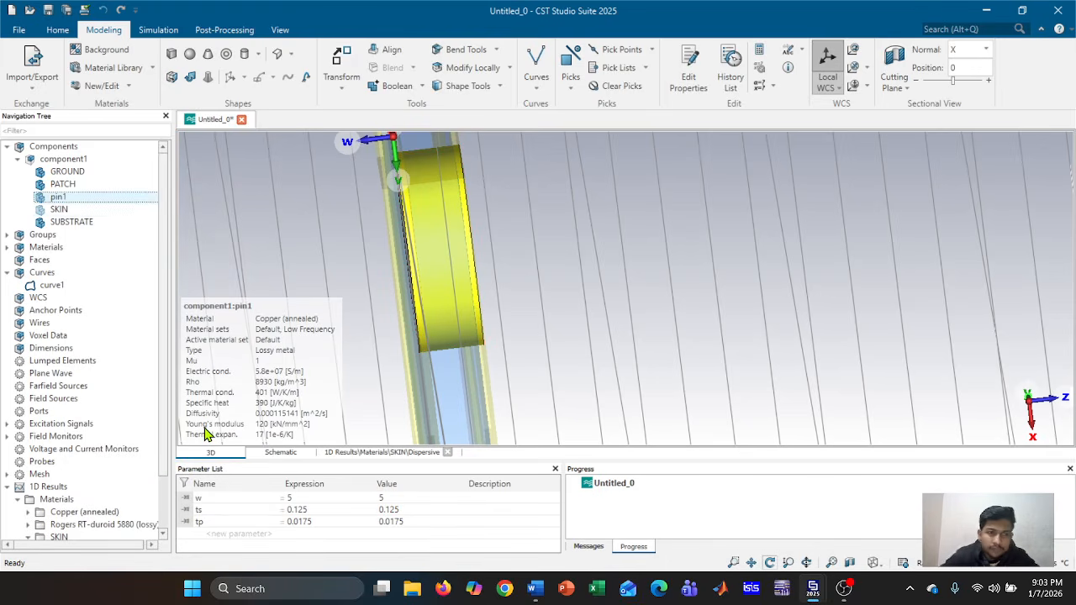
Override pin1's material colour with red
left_click(100, 198)
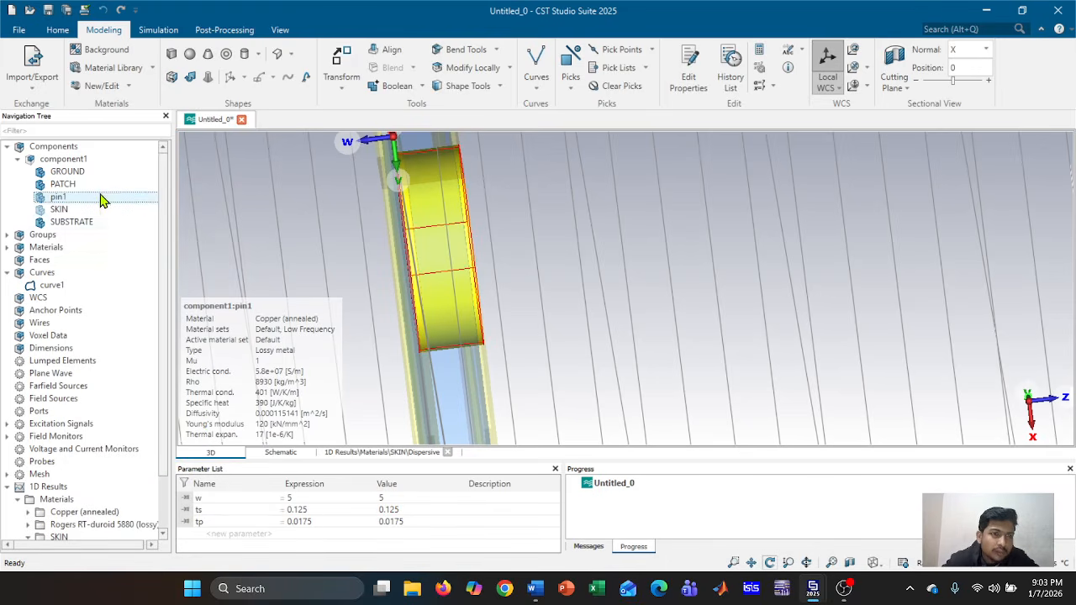
right_click(100, 198)
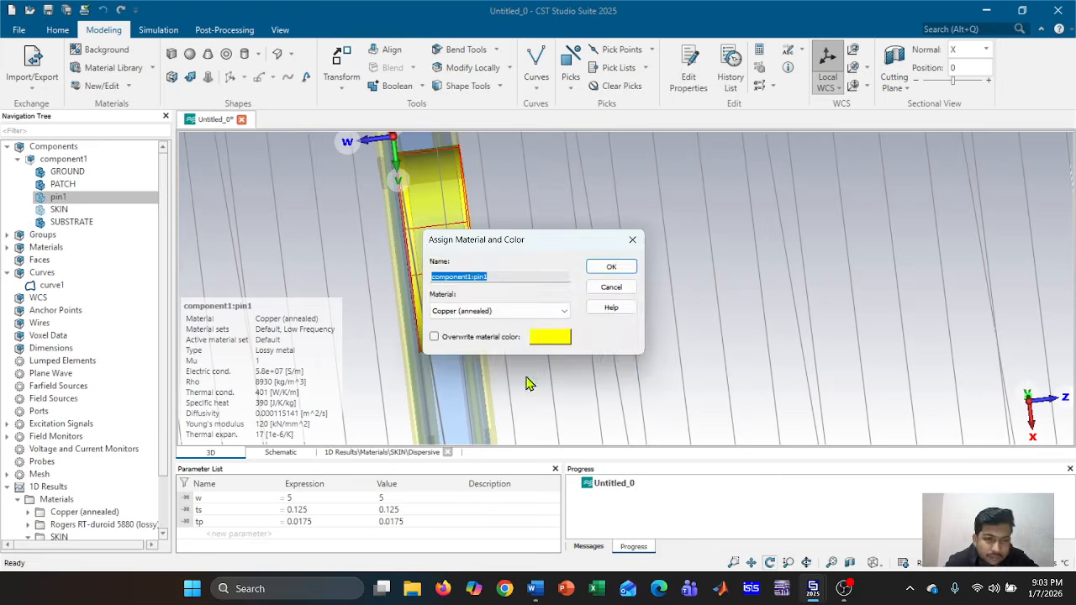
left_click(558, 336)
left_click(382, 265)
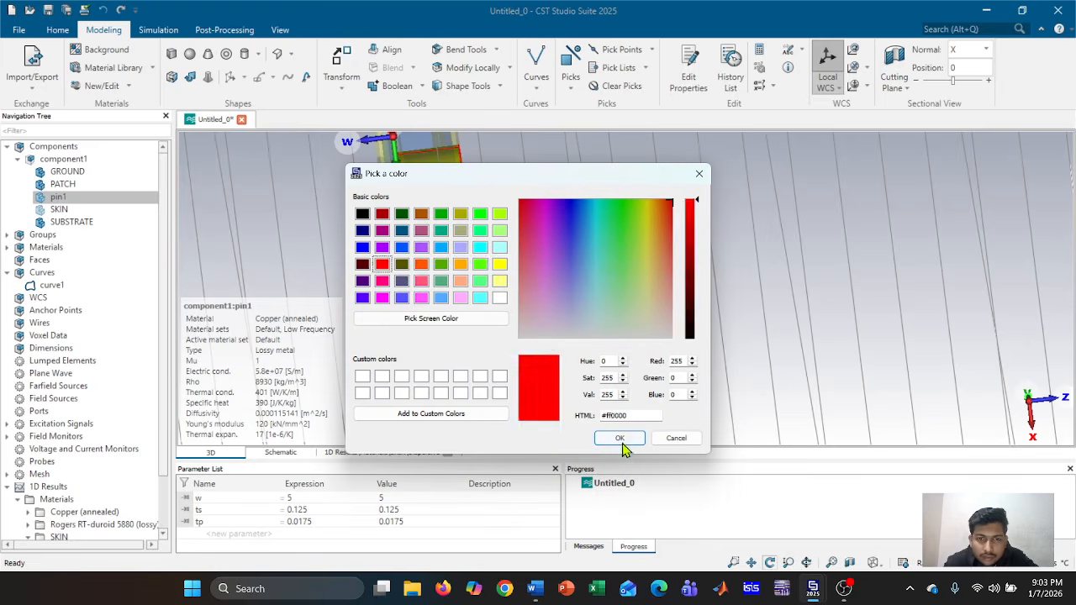
left_click(619, 438)
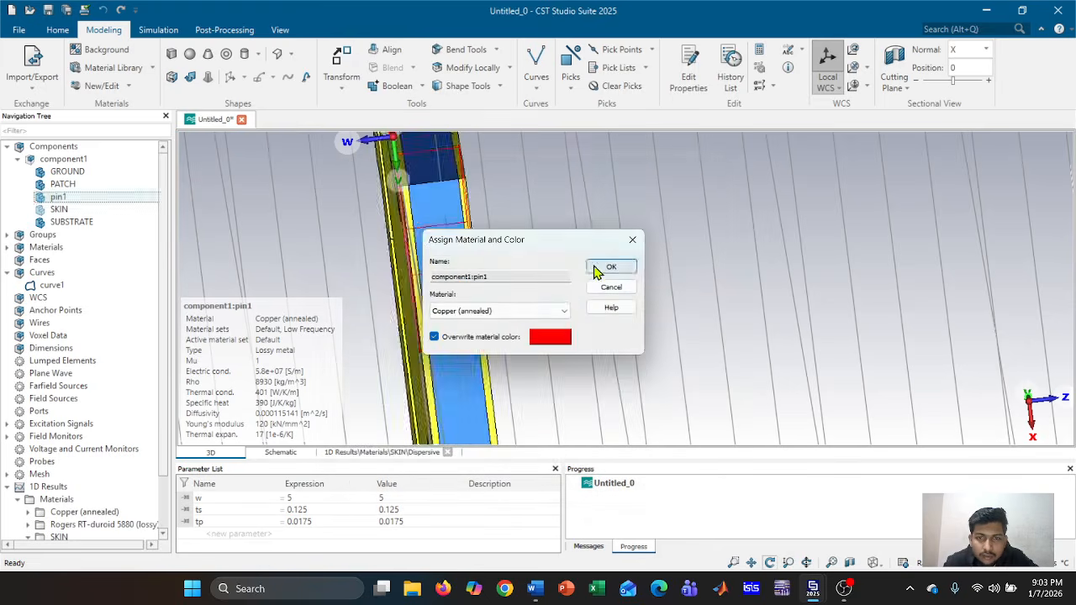
left_click(593, 267)
scroll(433, 274, "up", 5)
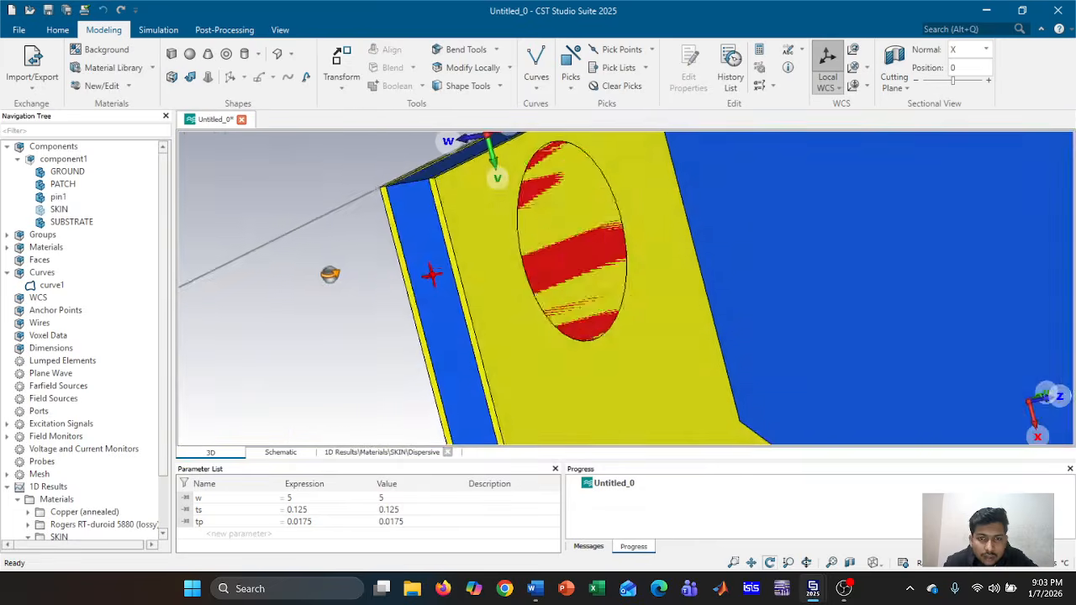
Translate a copy of pin1 by U 3.9 to create pin1_1 at the opposite corner
left_click_drag(330, 274, 648, 264)
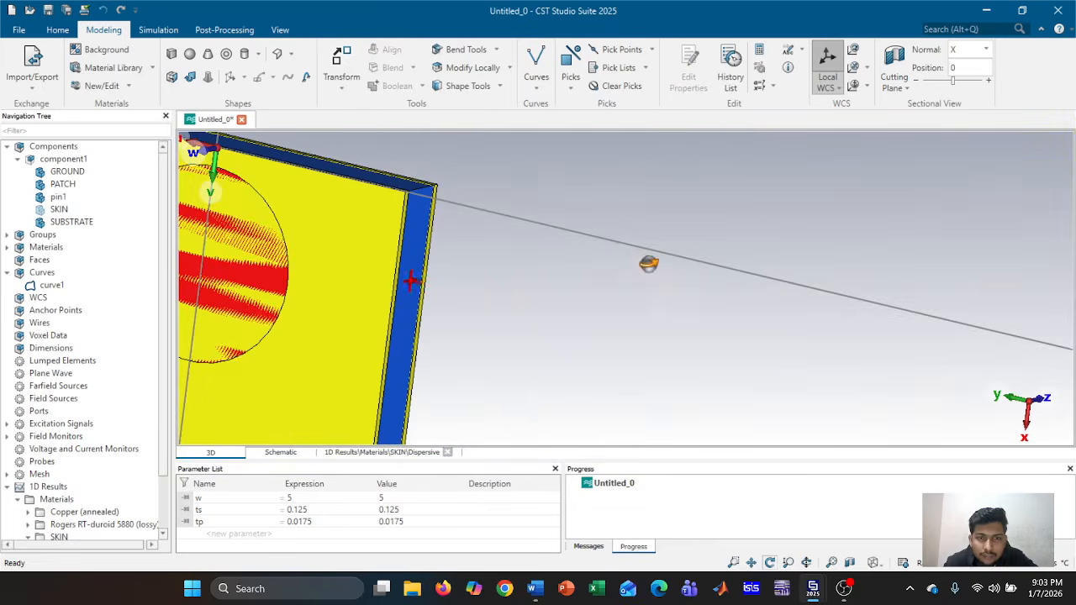
scroll(618, 267, "down", 8)
left_click_drag(553, 341, 666, 303)
middle_click_drag(548, 341, 668, 323)
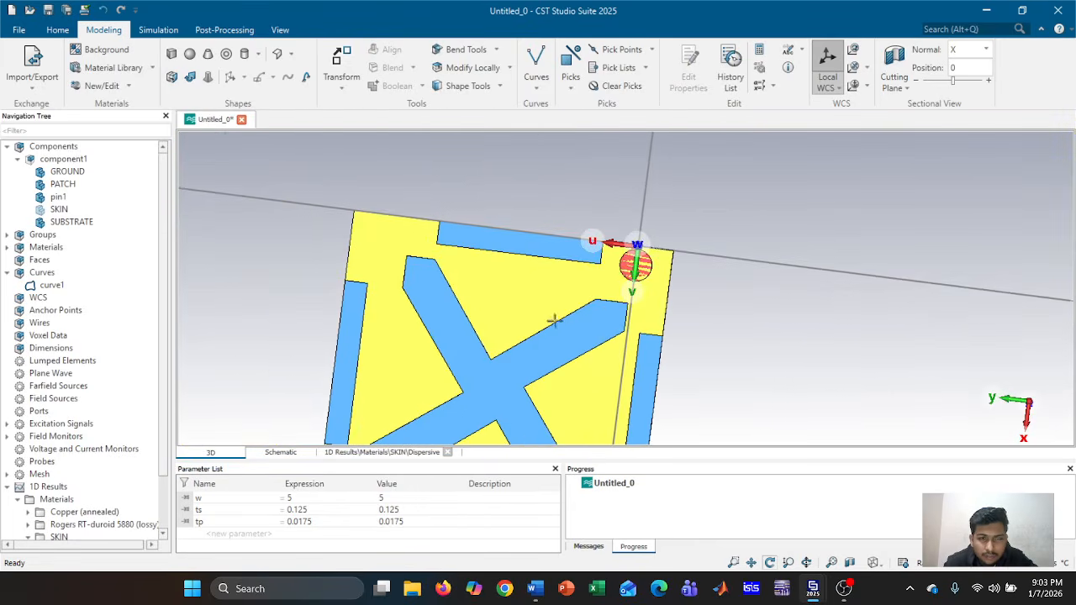
left_click_drag(691, 346, 740, 344)
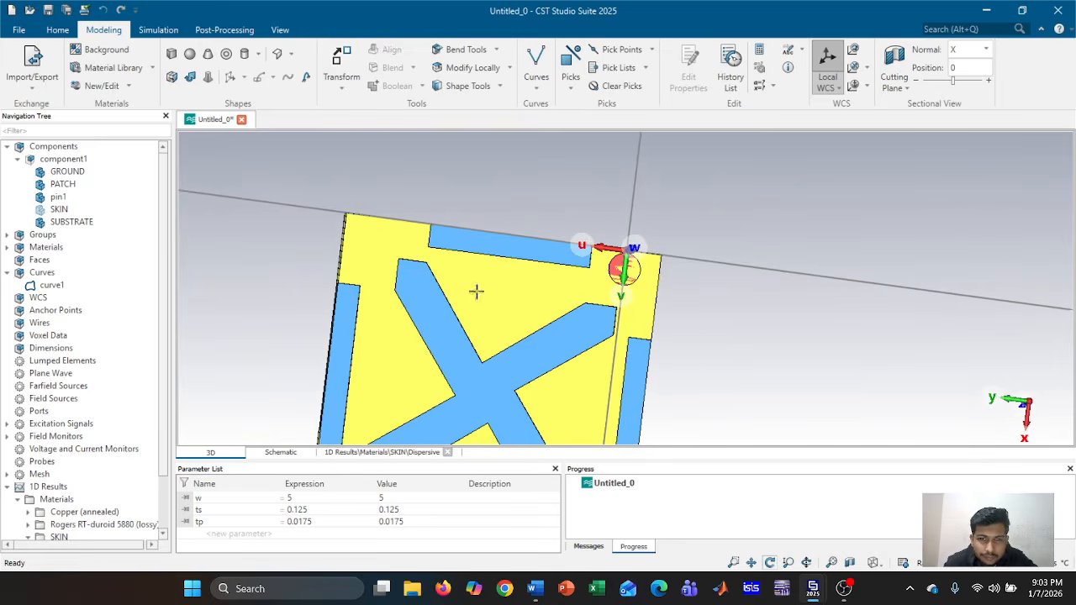
left_click(84, 197)
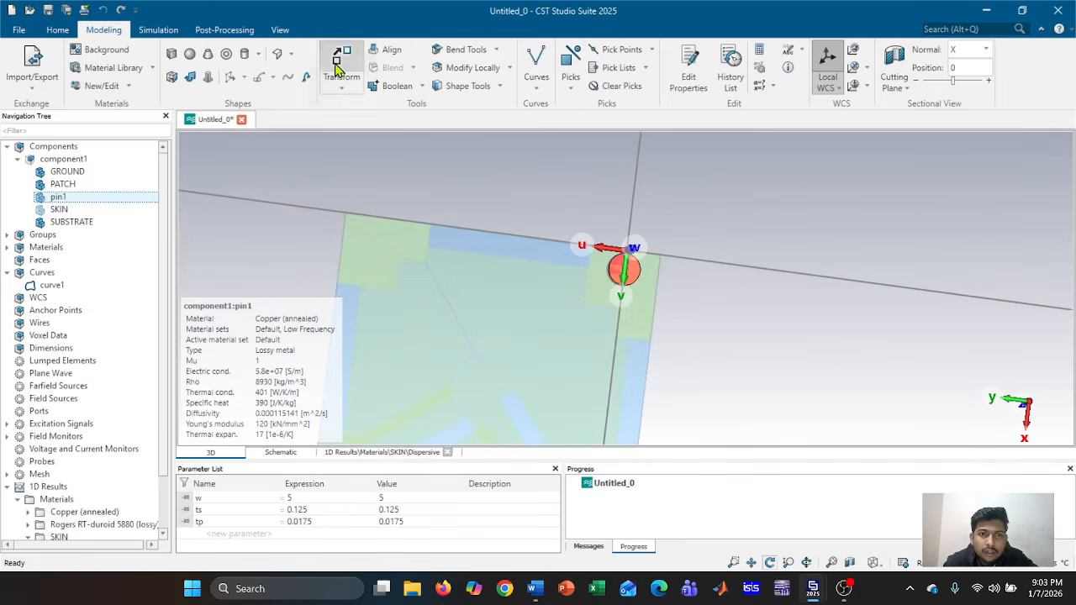
left_click(342, 66)
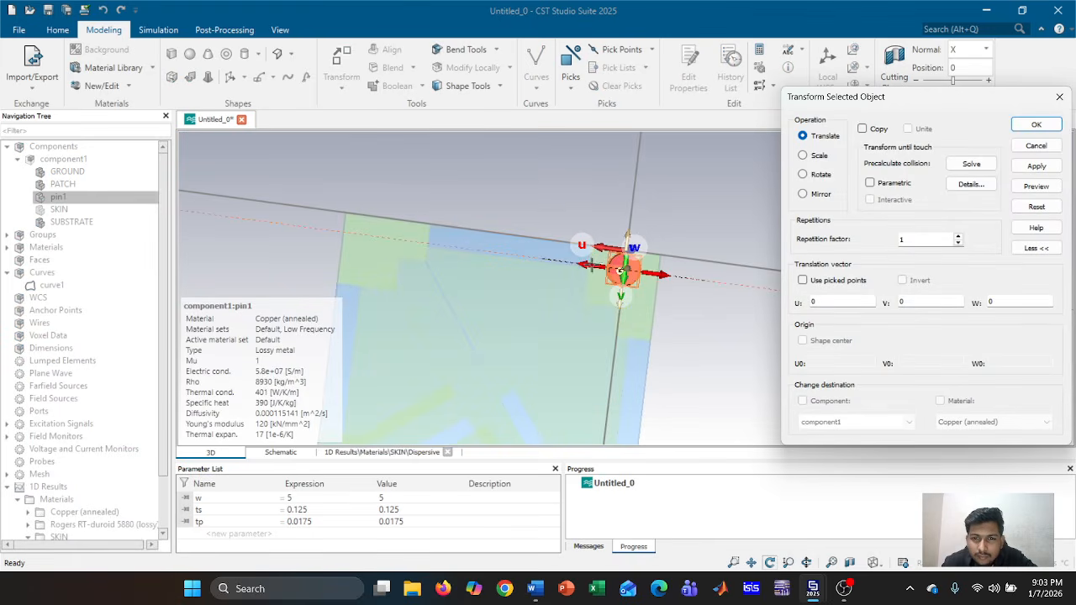
left_click(861, 129)
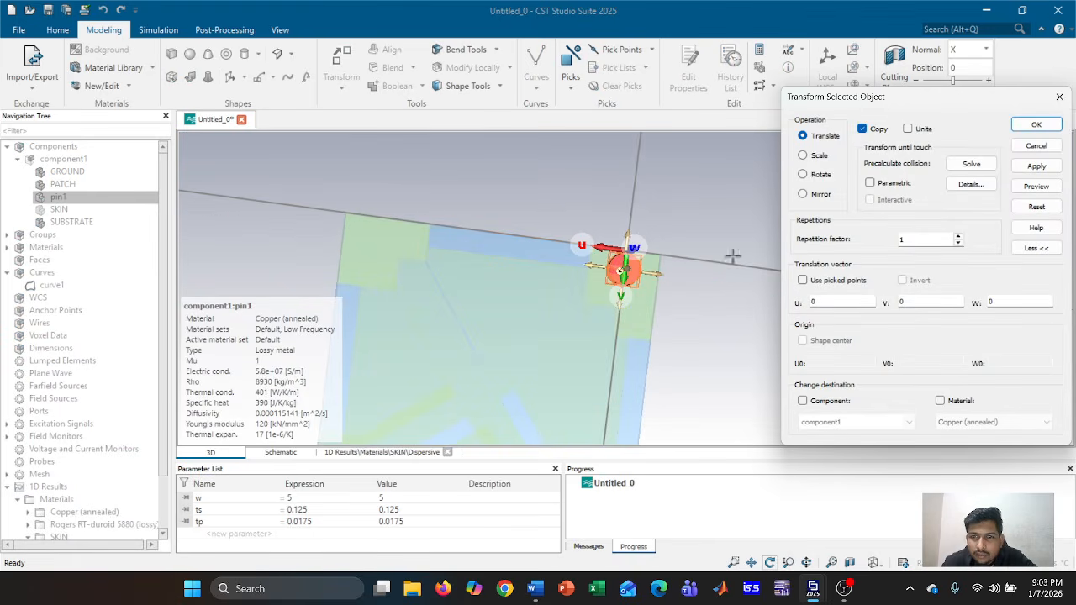
left_click_drag(592, 266, 345, 266)
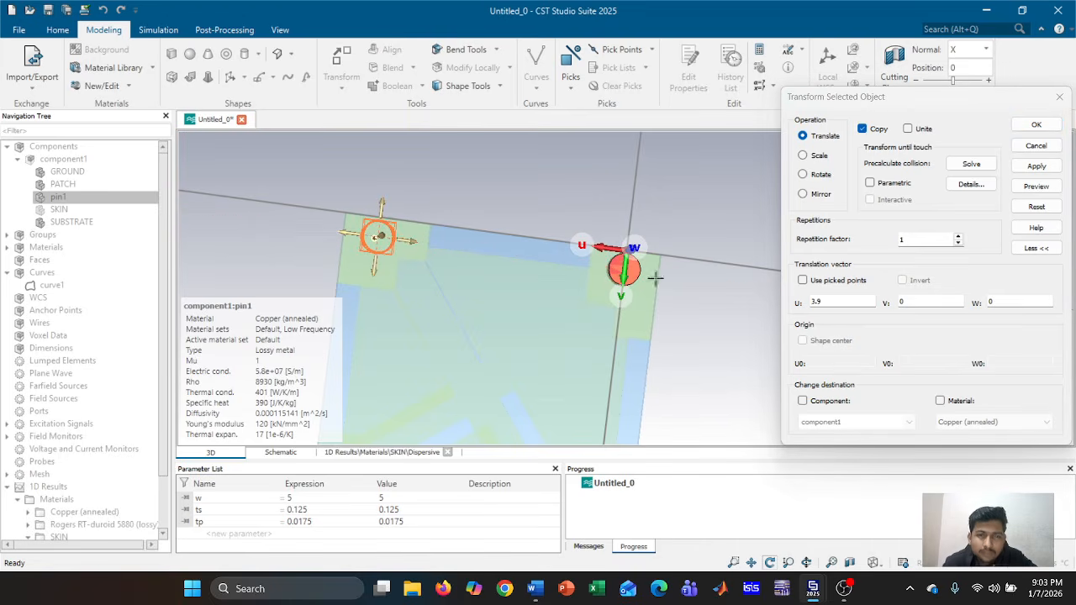
left_click(1038, 166)
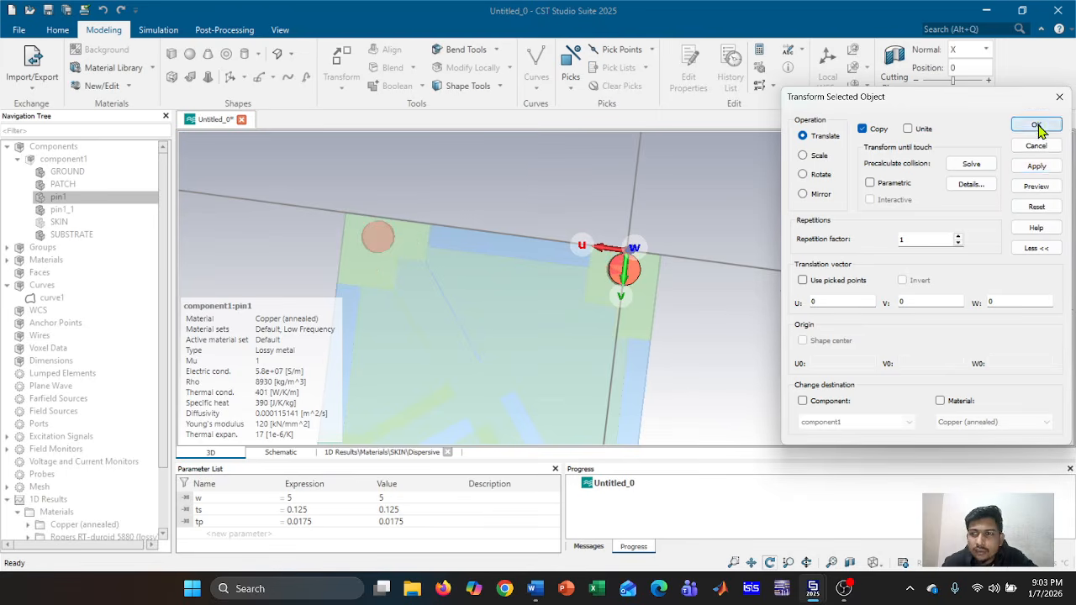
left_click(1036, 125)
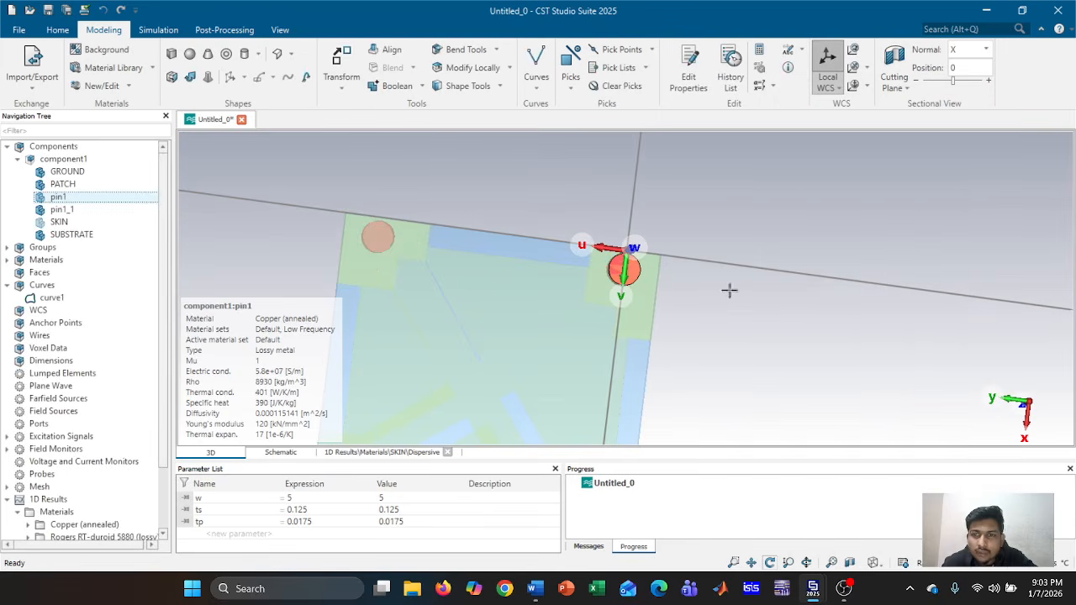
left_click(93, 173)
Move the working coordinate origin to a picked point on the ground face near the lower-left, then start a cylinder
left_click_drag(666, 268, 899, 270)
left_click(93, 160)
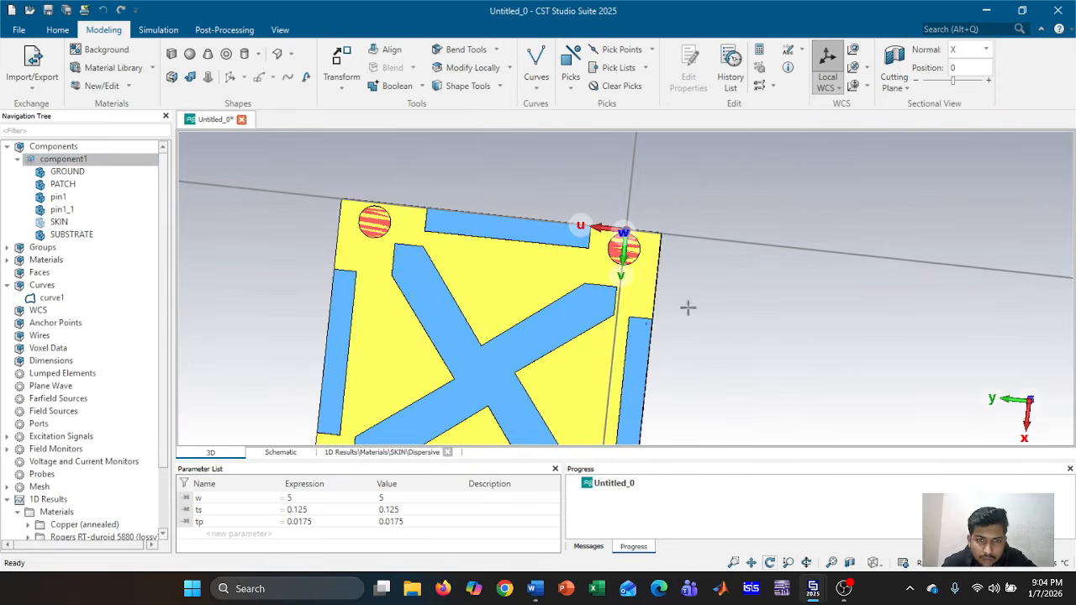
left_click_drag(649, 318, 622, 336)
middle_click_drag(595, 377, 648, 283)
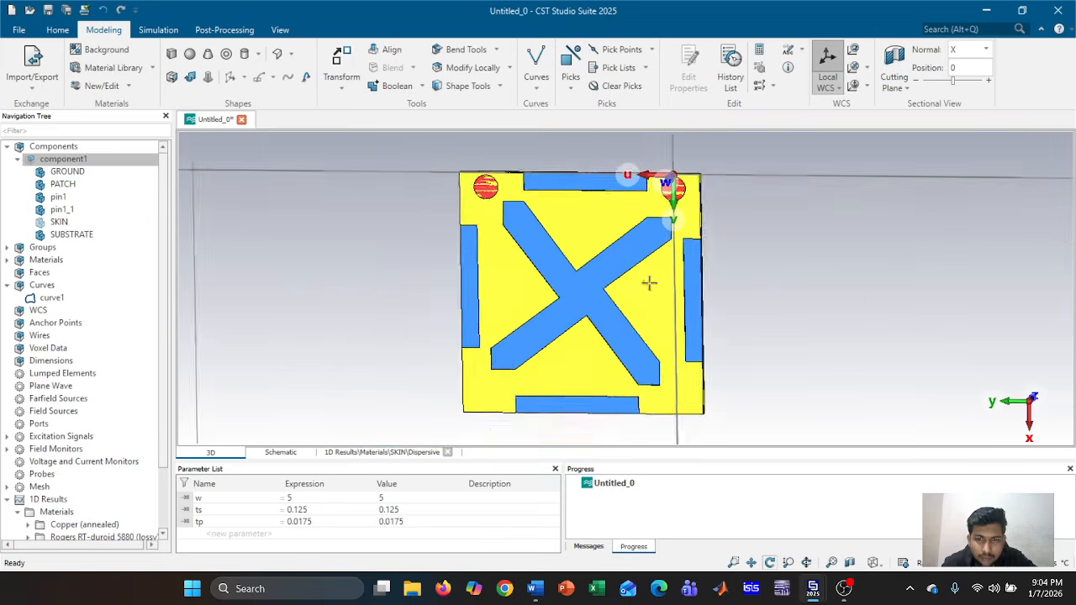
scroll(599, 351, "up", 3)
left_click_drag(582, 364, 602, 354)
middle_click_drag(602, 354, 621, 316)
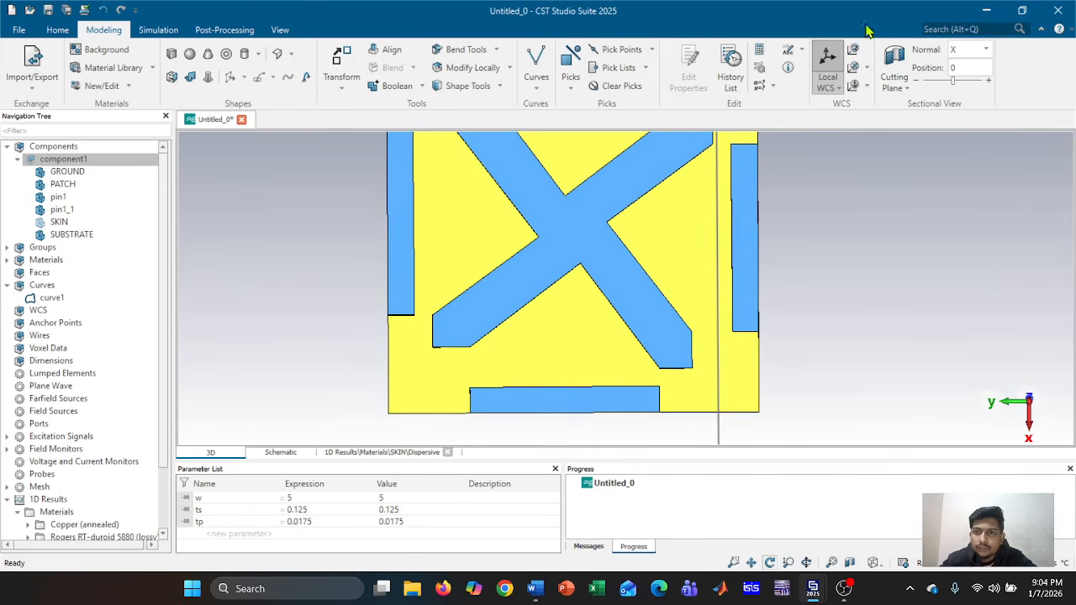
left_click(852, 69)
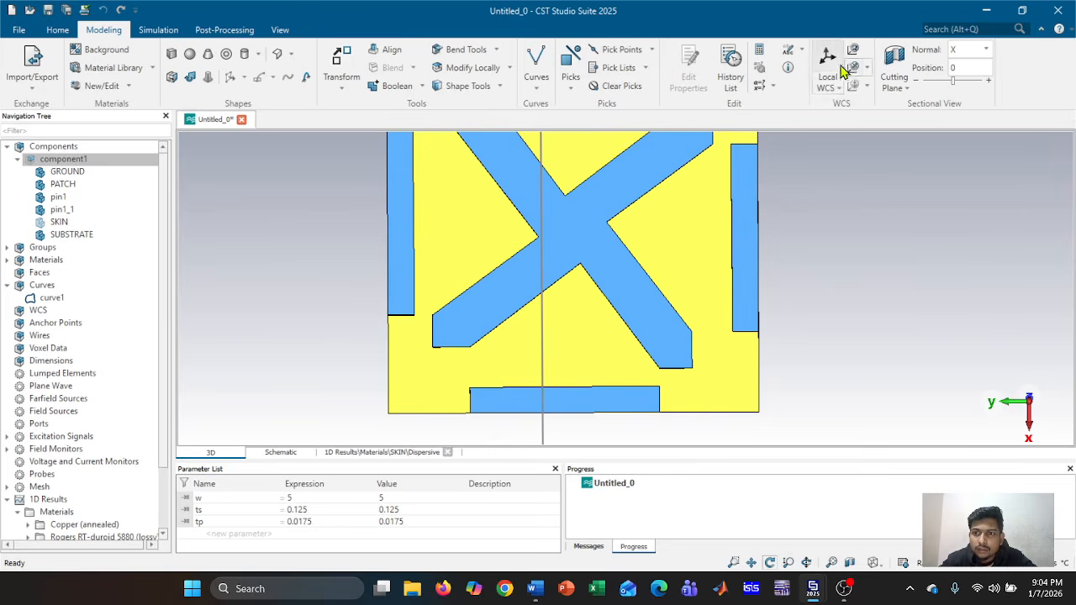
left_click(827, 68)
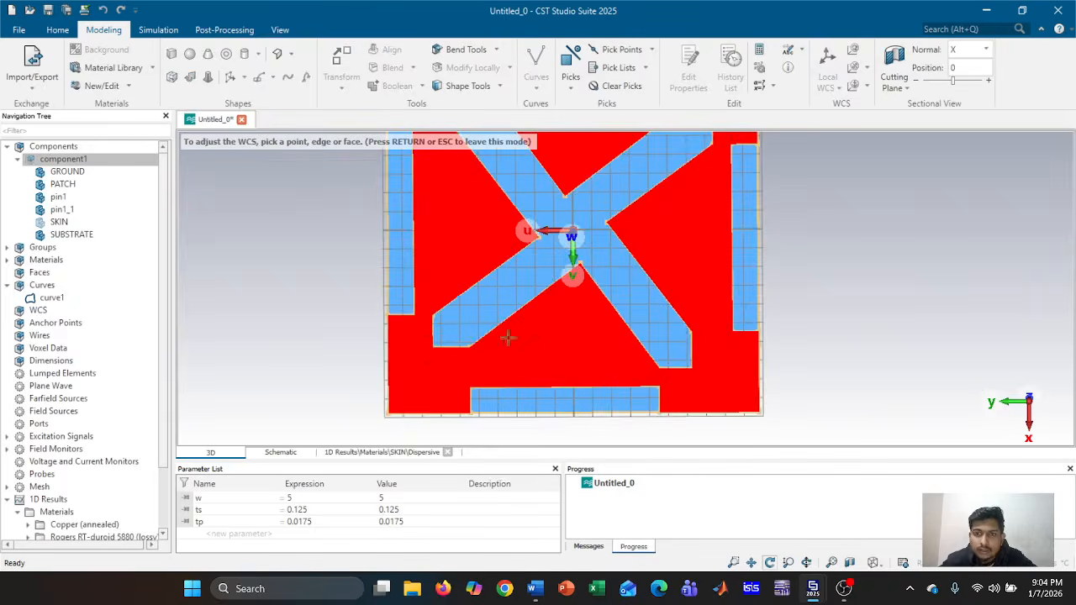
left_click(431, 349)
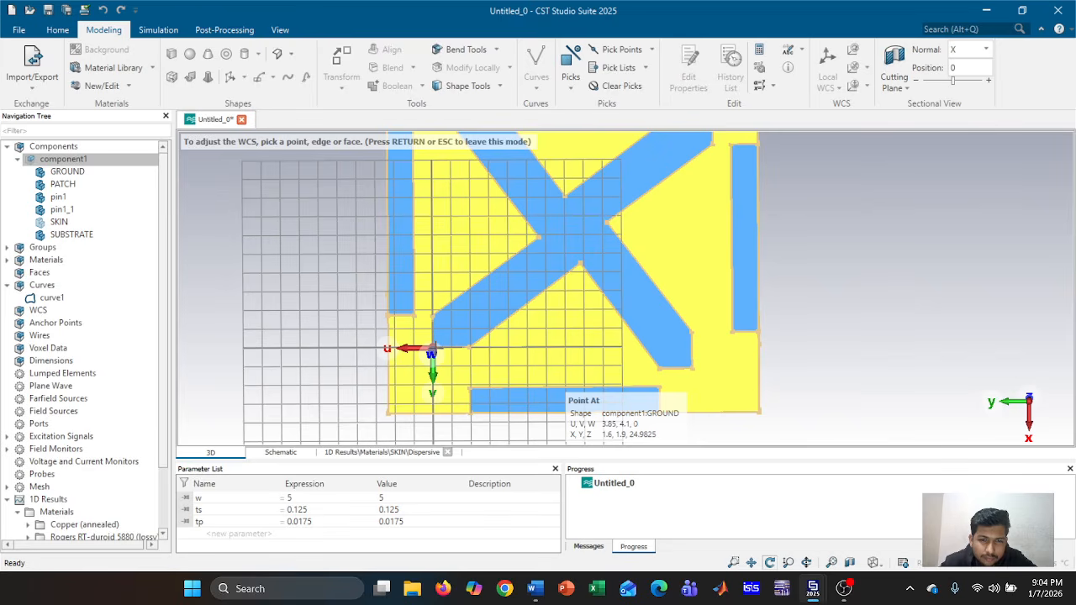
key("Return")
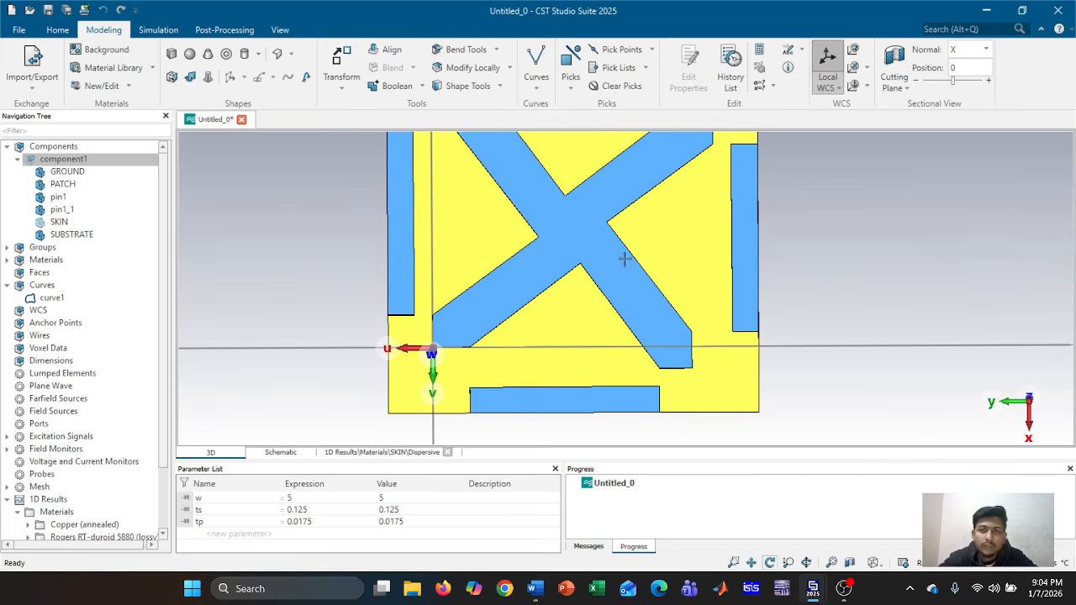
left_click(244, 53)
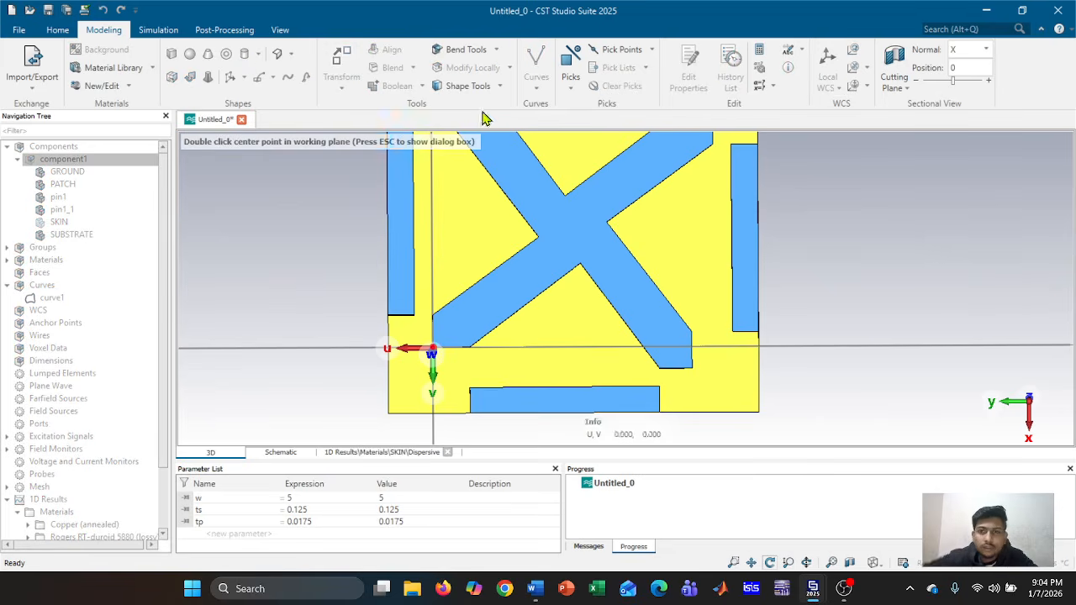
Set the cylinder's outer radius to 0.5/2, clearing the improper-radius error
key("Escape")
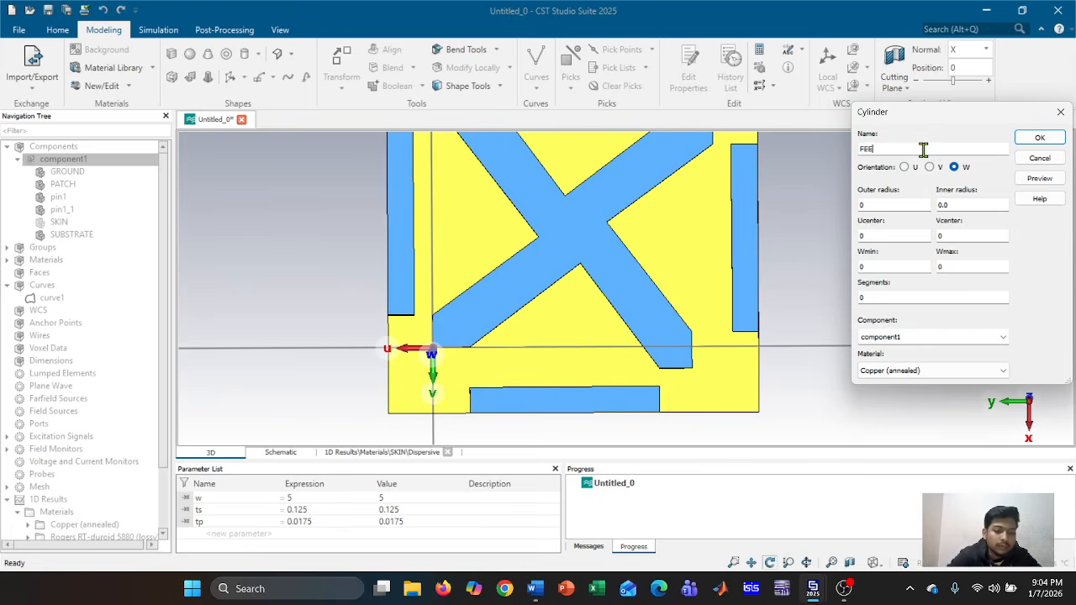
left_click(902, 206)
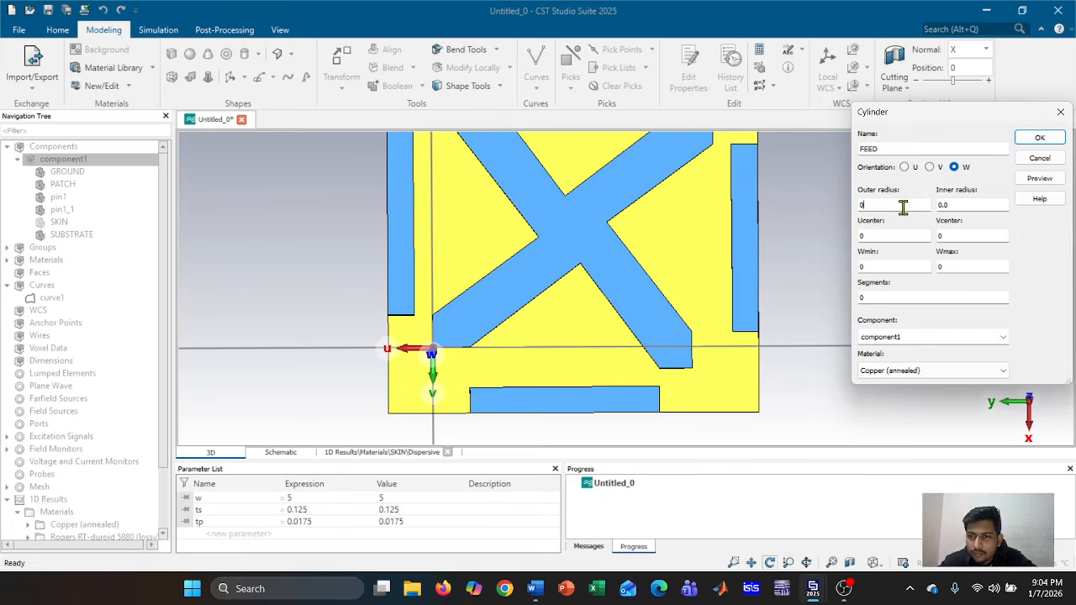
key("Return")
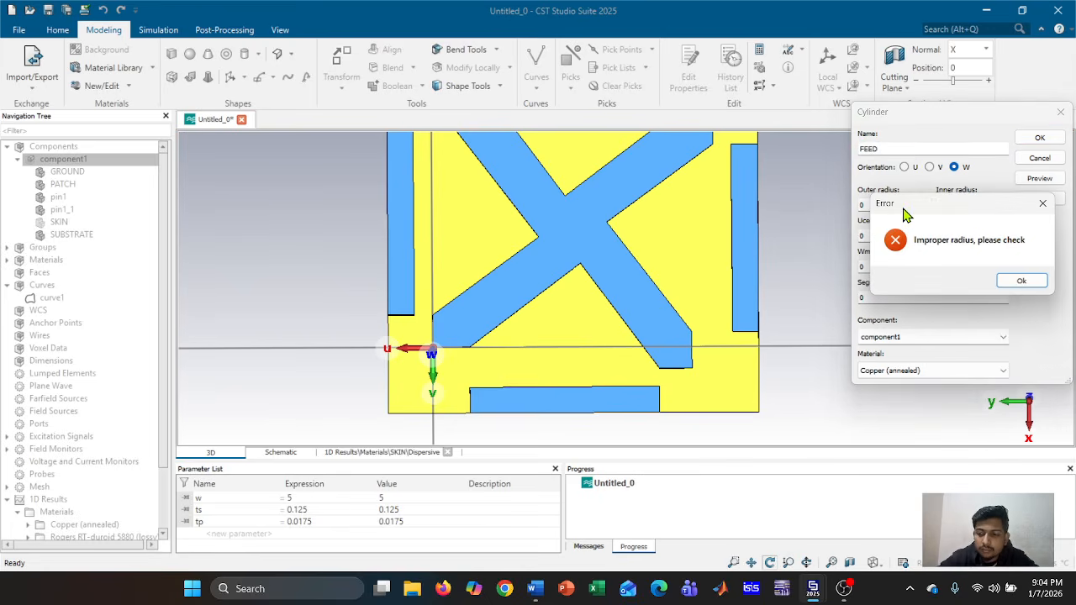
left_click(1039, 284)
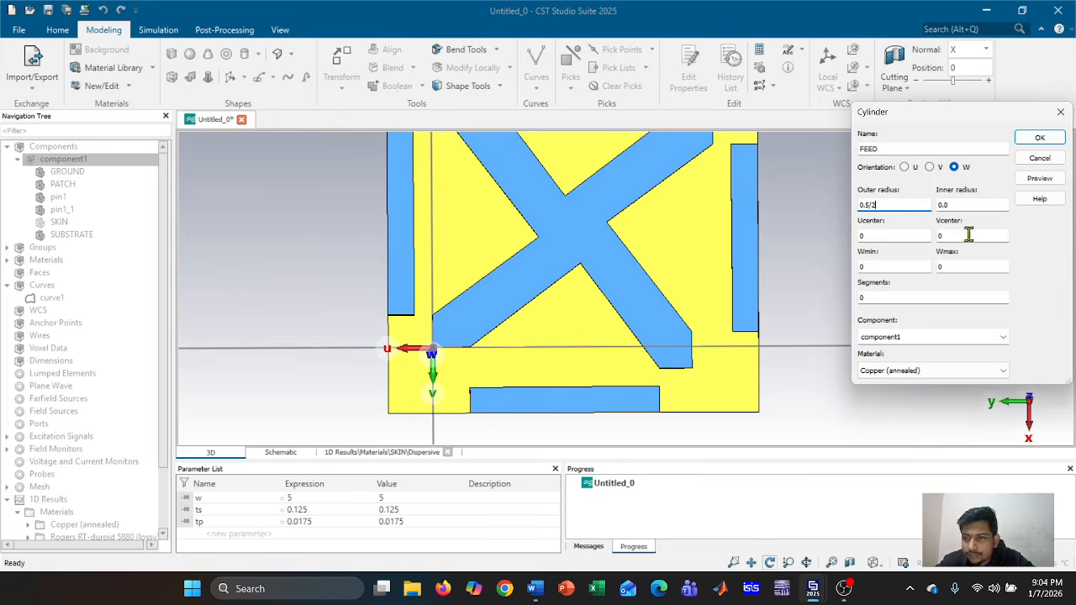
left_click(1041, 180)
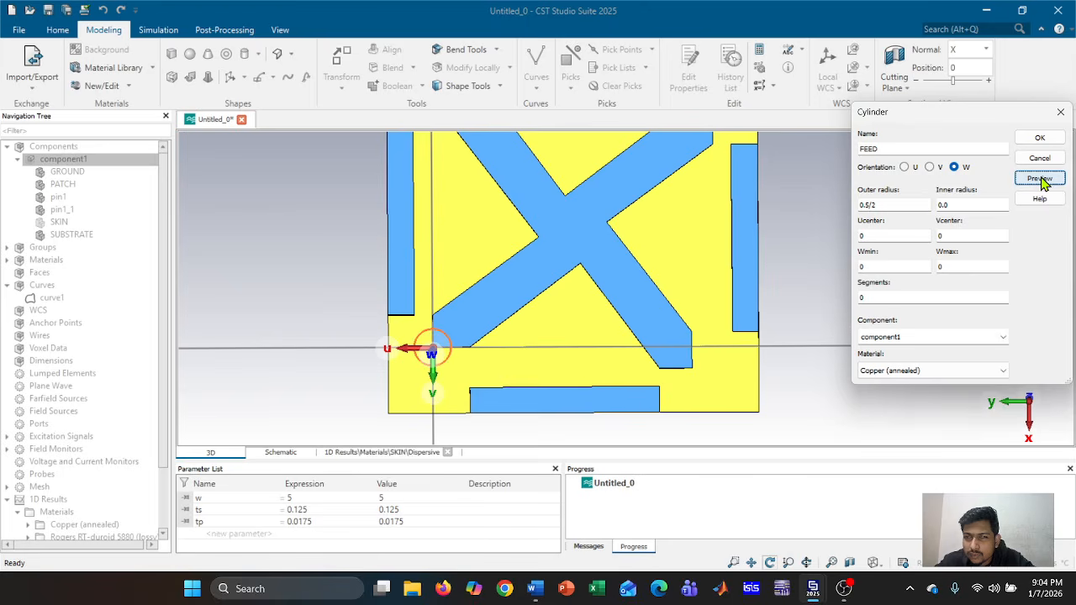
Step Vcenter through 0.3, 0.35 and 0.4 to 0.45, previewing each value
left_click(970, 236)
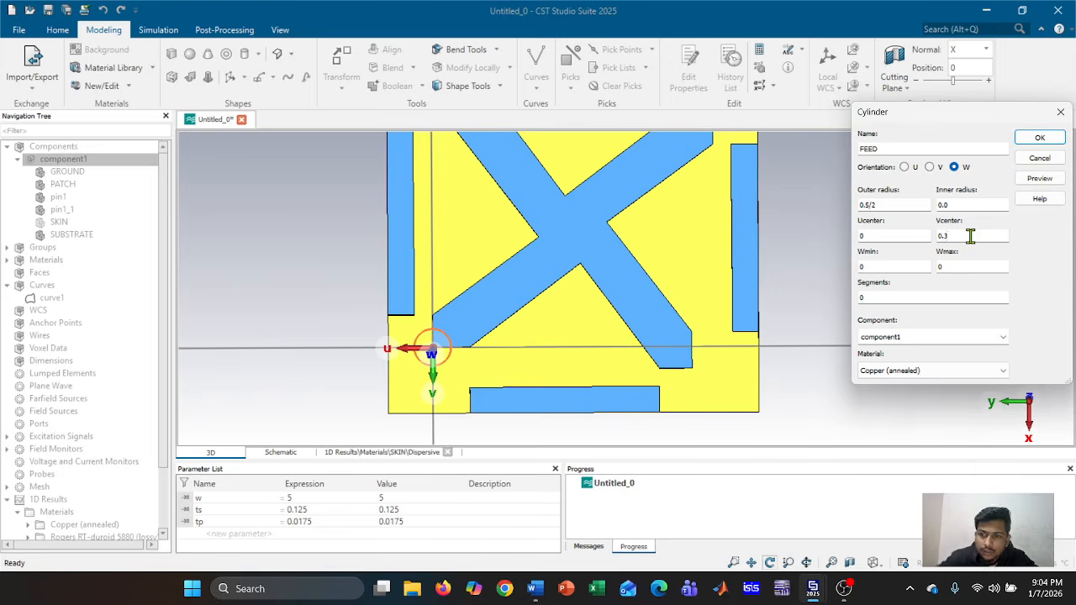
type(".3")
left_click(1044, 181)
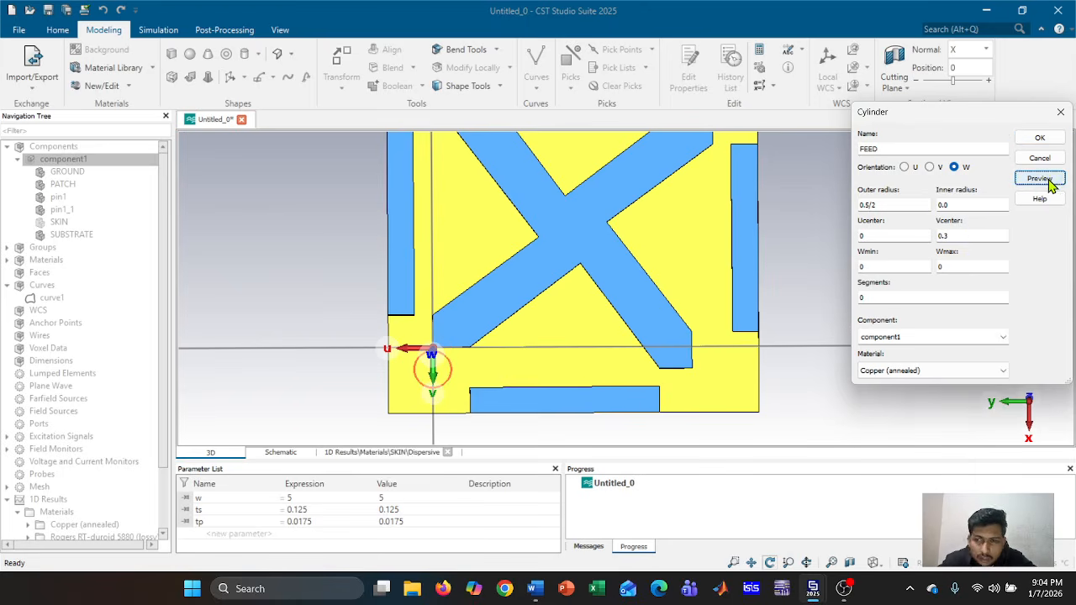
left_click(985, 236)
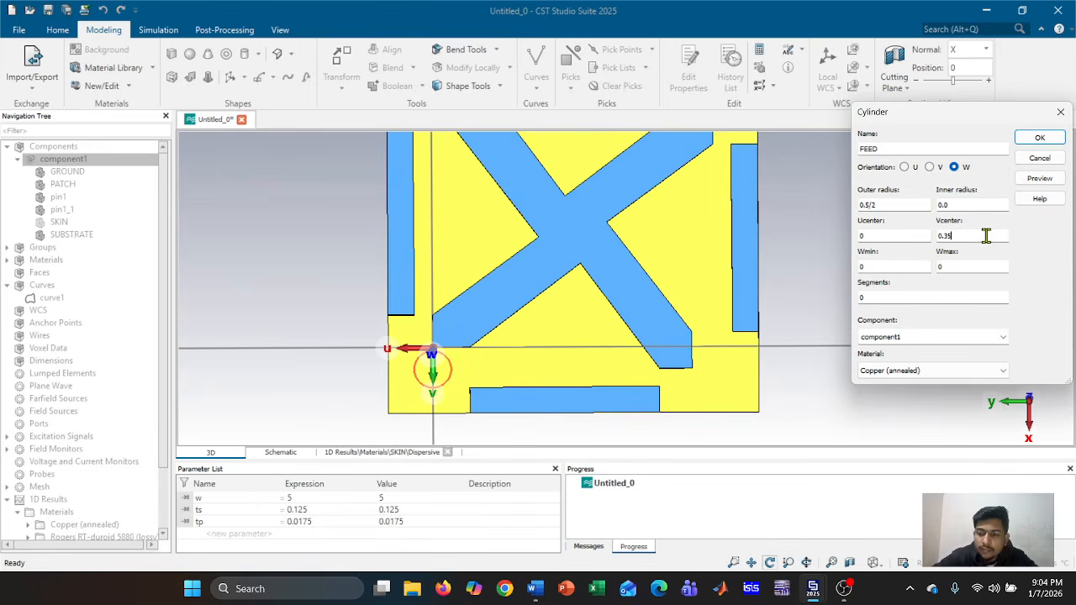
left_click(1042, 179)
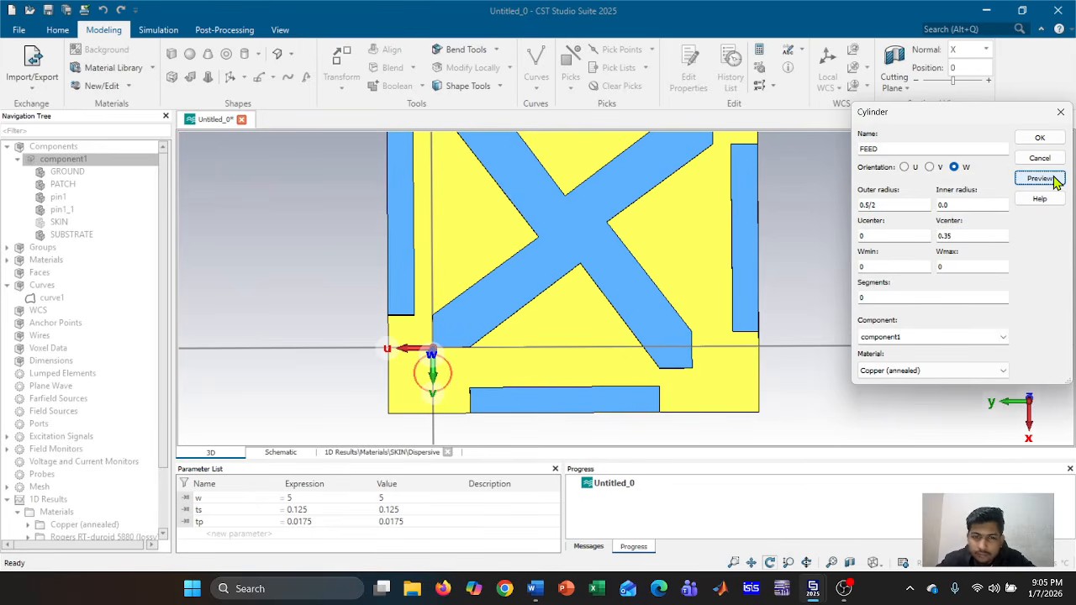
left_click(967, 236)
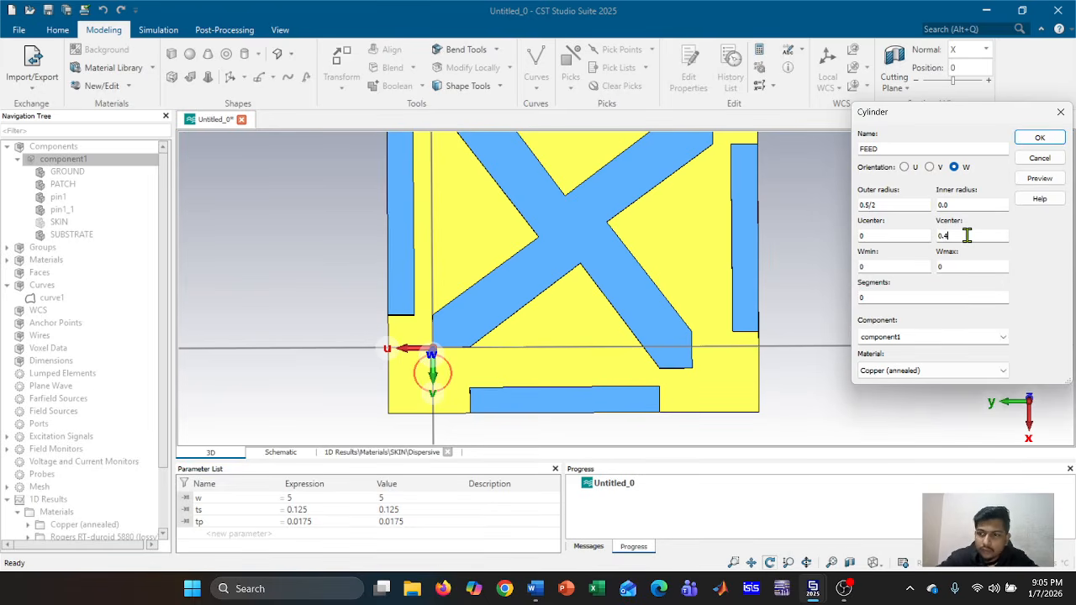
left_click(1040, 179)
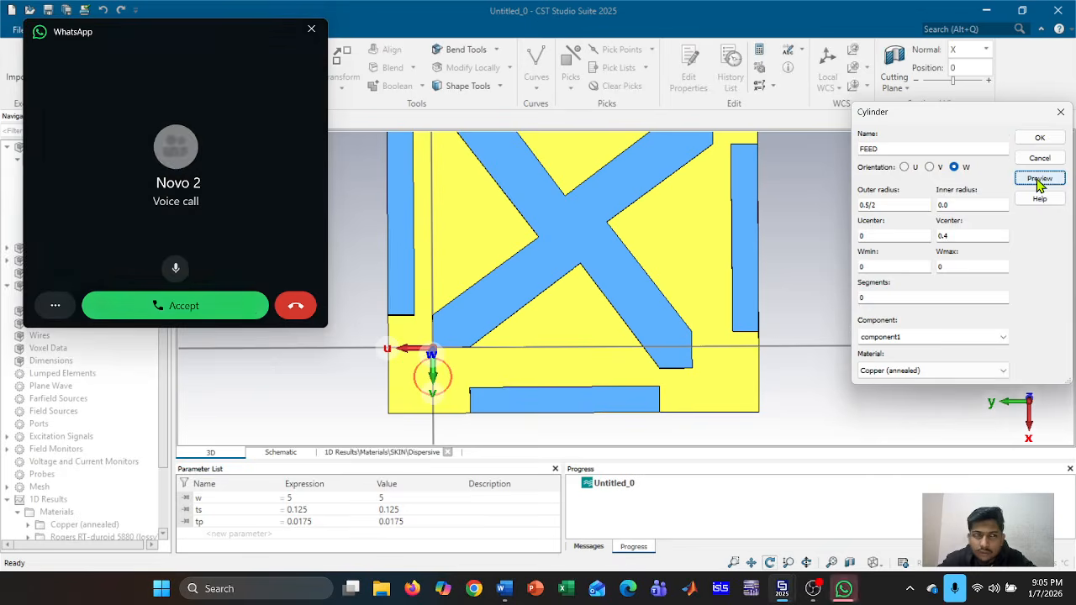
left_click(296, 306)
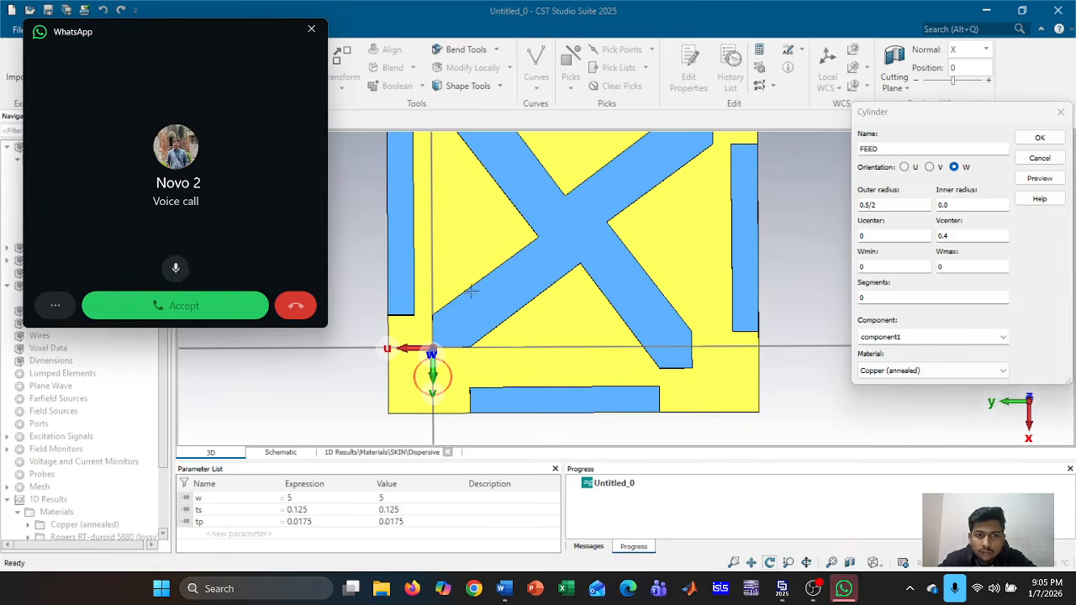
left_click(311, 28)
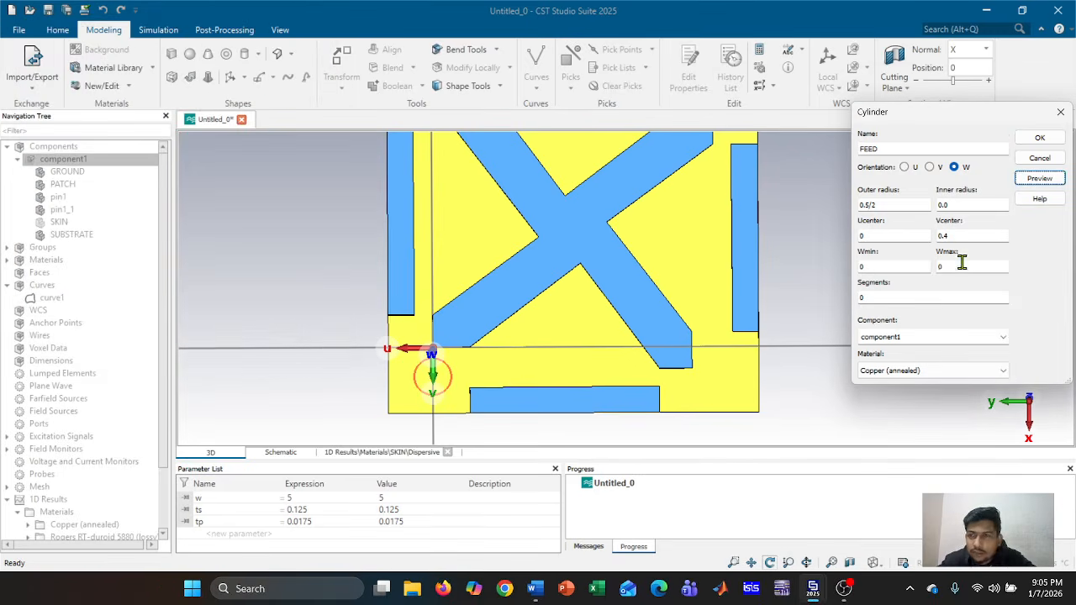
left_click(983, 236)
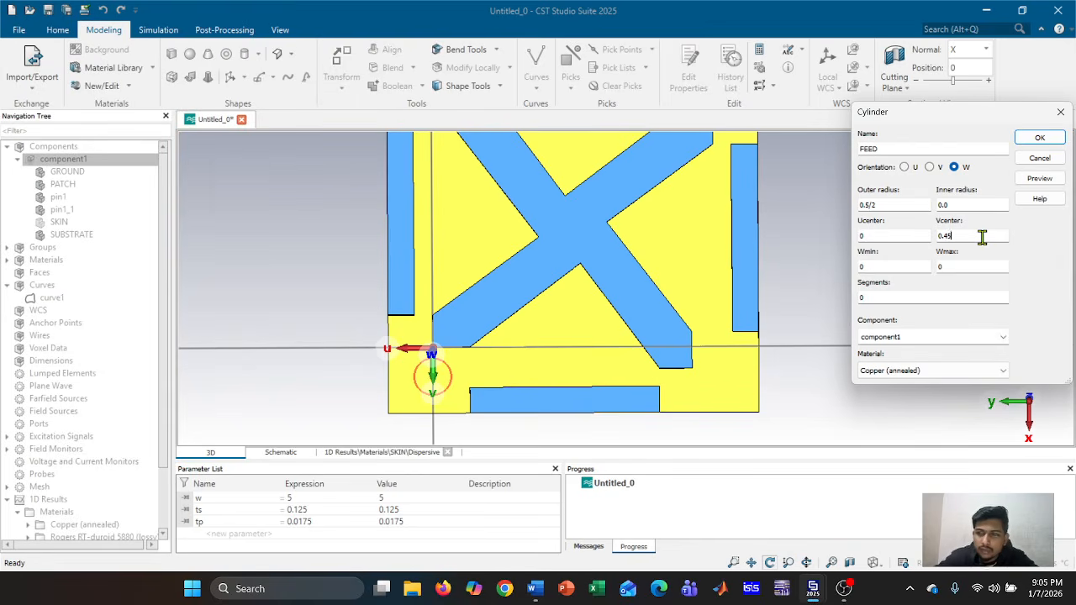
type("5")
left_click(1037, 179)
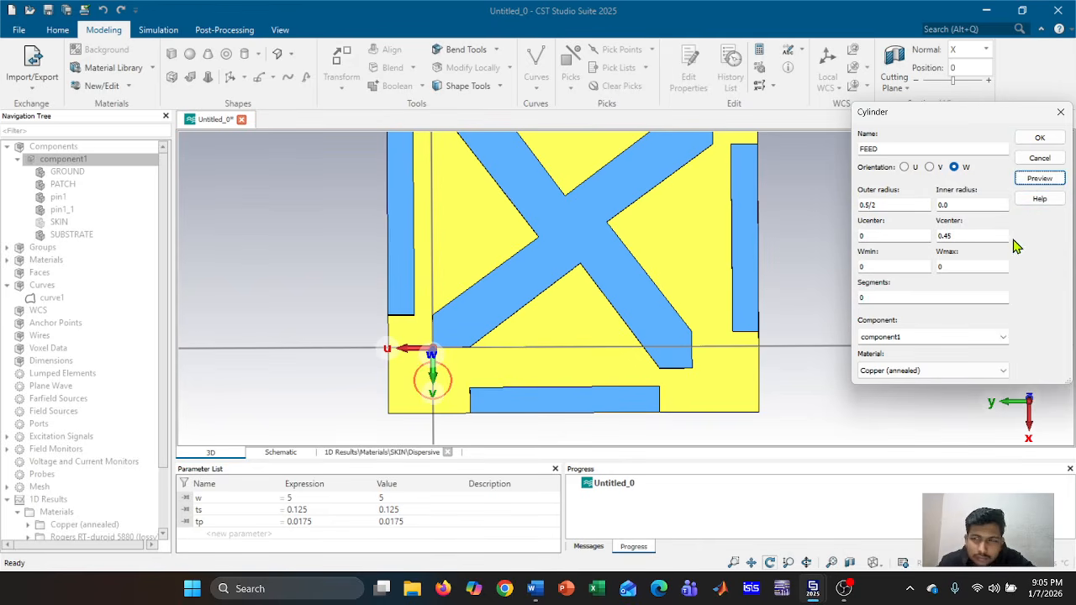
Set Ucenter to 0.15 and create the FEED cylinder
left_click(911, 236)
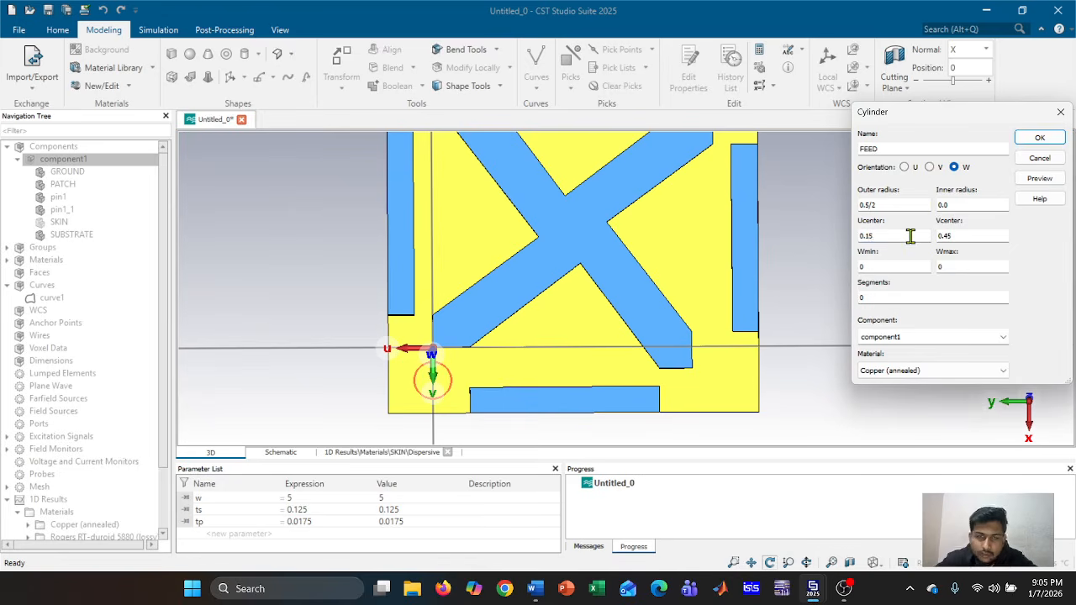
type(".15")
left_click(1039, 178)
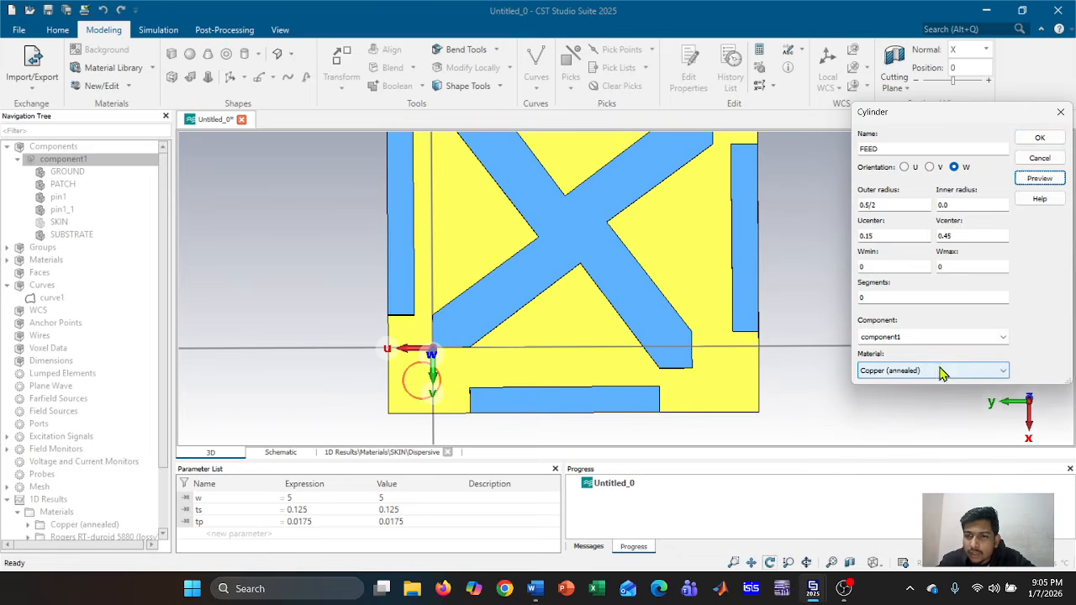
left_click(1042, 138)
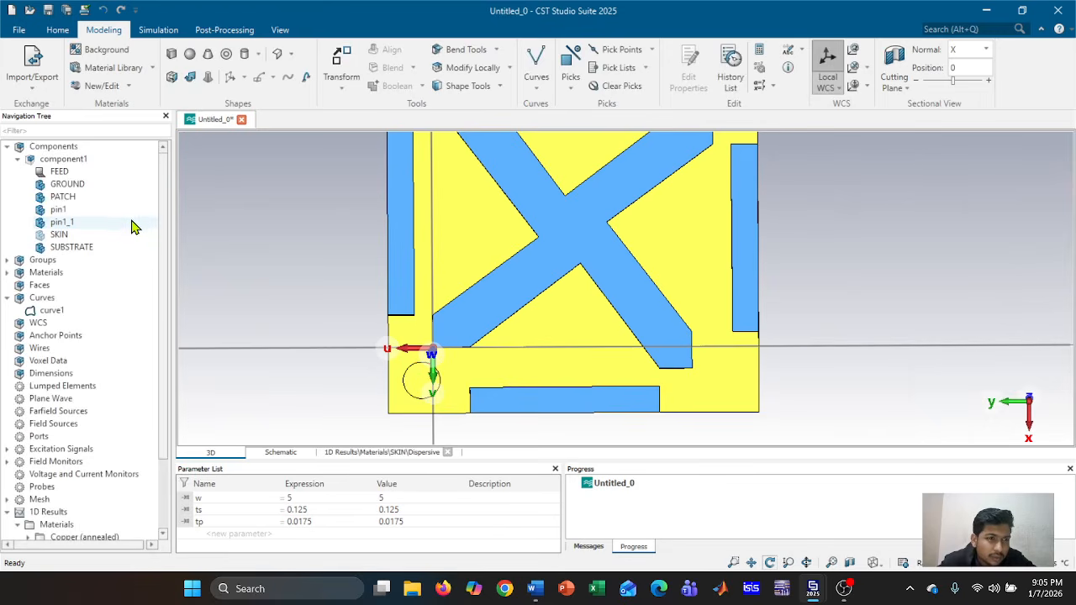
Override FEED's display colour with green (#00ff00) via Assign Material and Color
right_click(119, 176)
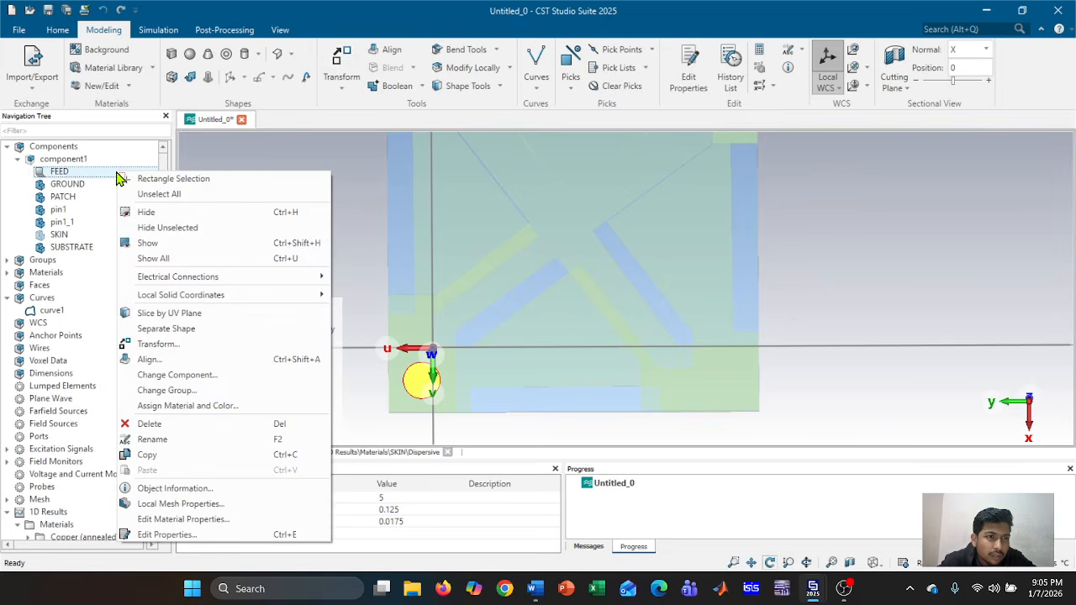
left_click(193, 407)
left_click(544, 341)
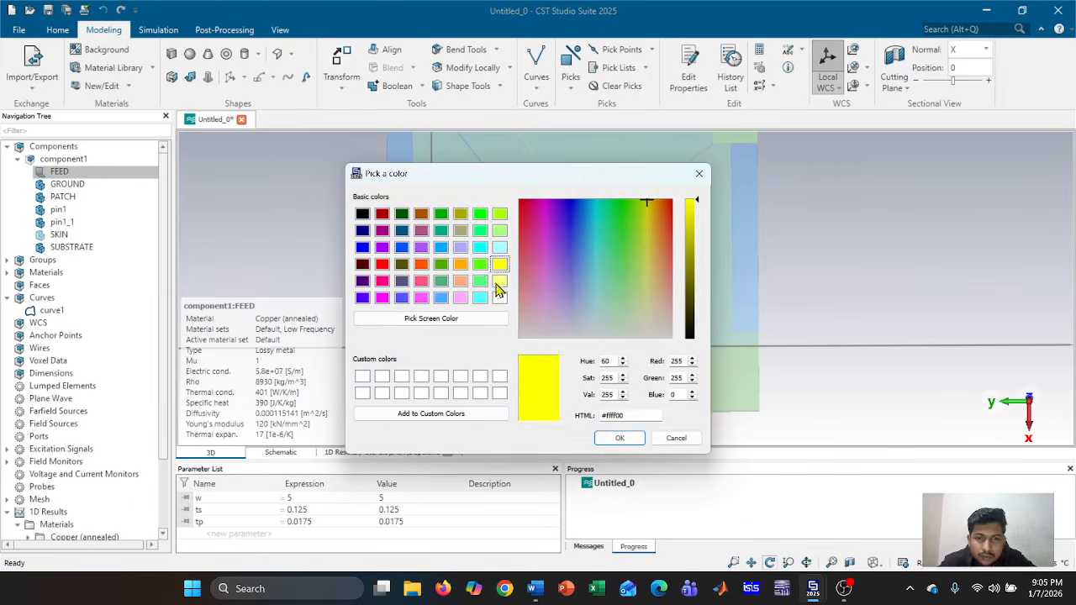
left_click(480, 215)
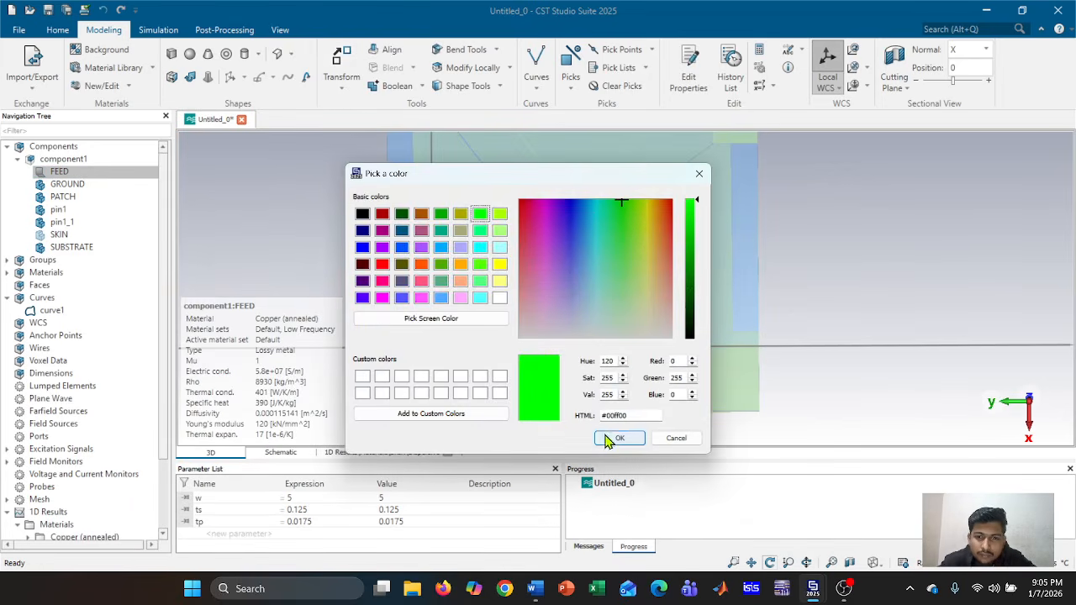
left_click(611, 437)
left_click(596, 267)
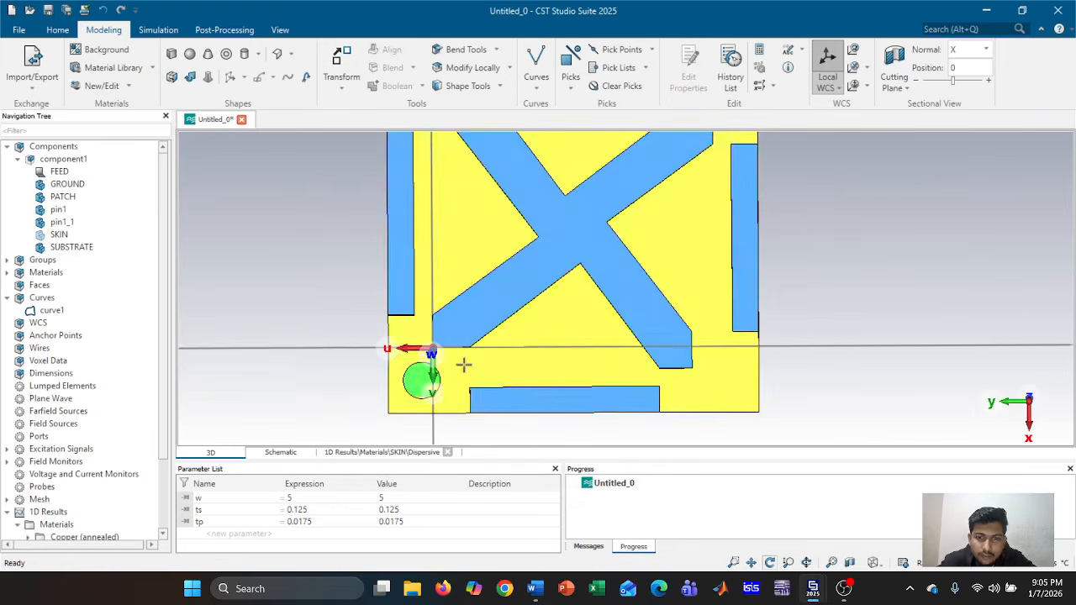
left_click_drag(464, 365, 619, 316)
middle_click_drag(619, 316, 738, 306)
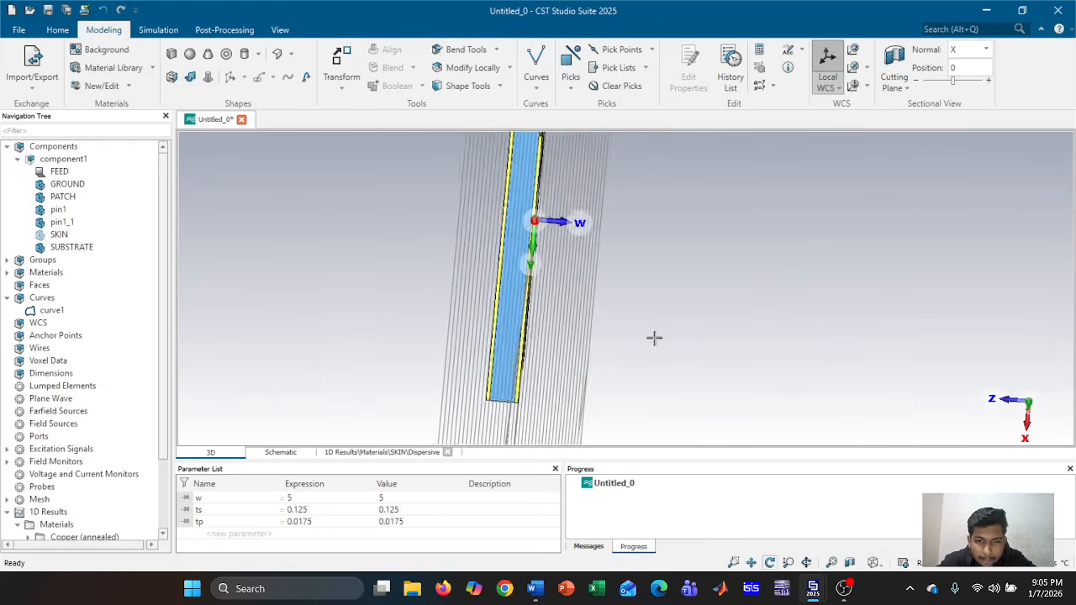
scroll(654, 338, "up", 4)
scroll(452, 342, "up", 1)
scroll(453, 342, "down", 1)
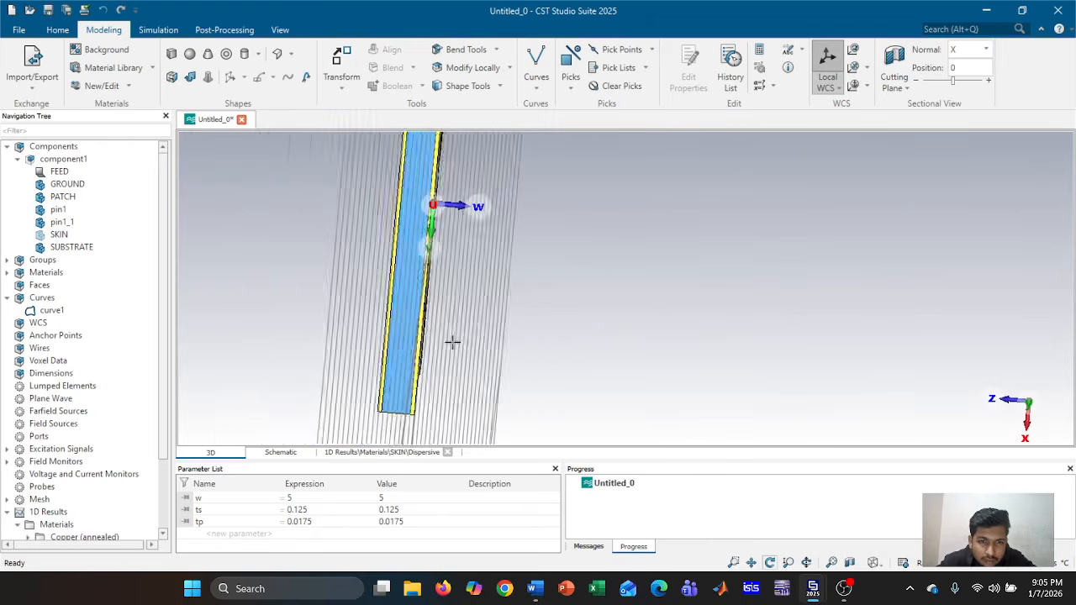
left_click_drag(453, 342, 384, 351)
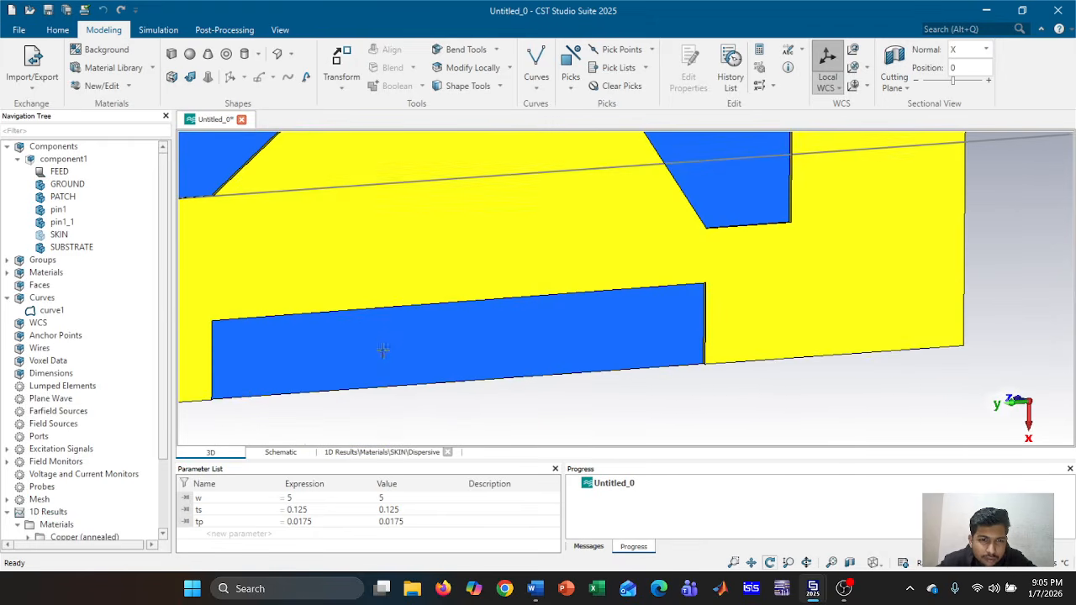
middle_click_drag(384, 350, 743, 358)
left_click_drag(726, 364, 871, 349)
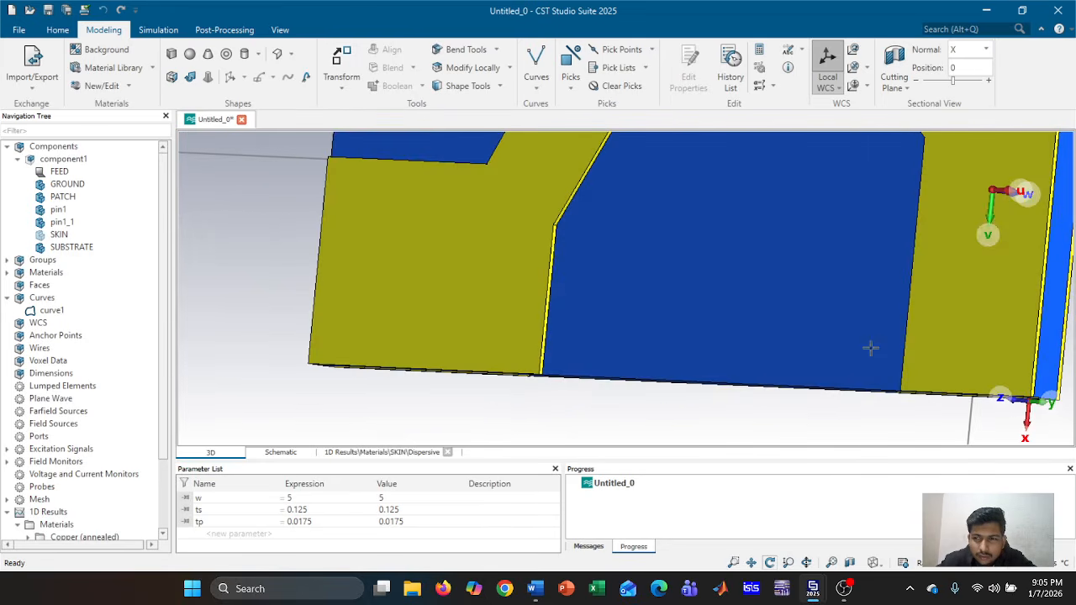
middle_click_drag(870, 349, 471, 351)
left_click_drag(591, 356, 778, 367)
scroll(772, 364, "down", 3)
scroll(772, 364, "down", 1)
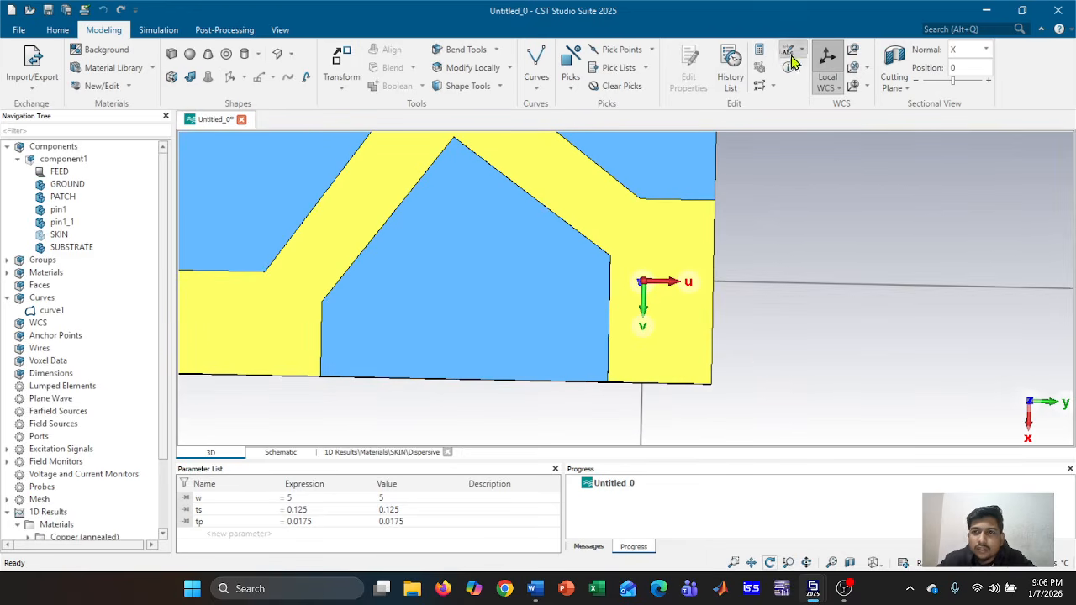
Place the local WCS origin on the patch's upper right edge, then select SKIN
left_click(853, 68)
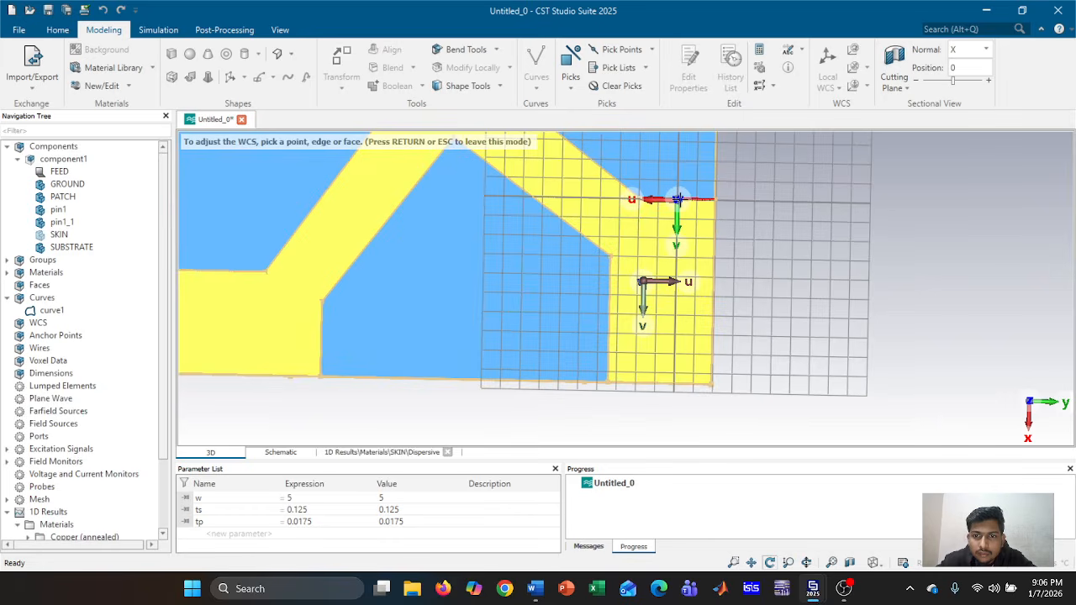
left_click(638, 199)
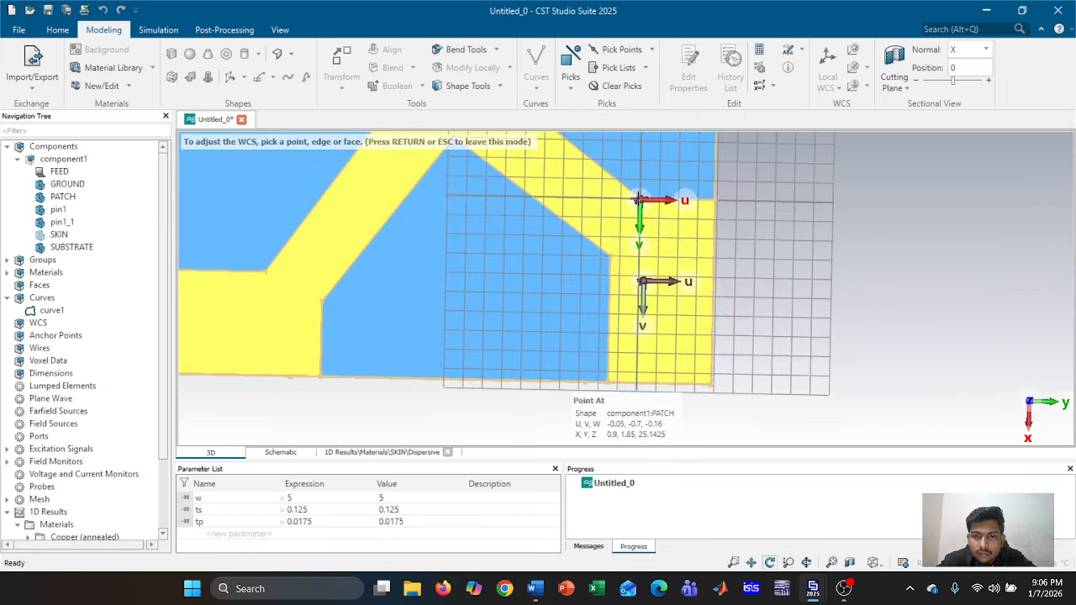
key("Return")
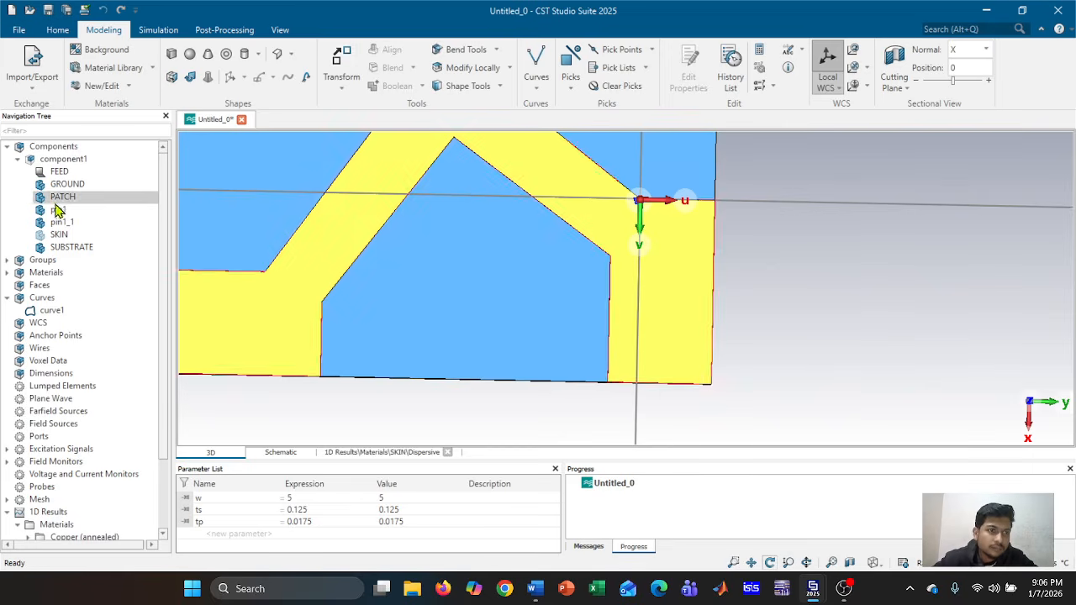
left_click(59, 234)
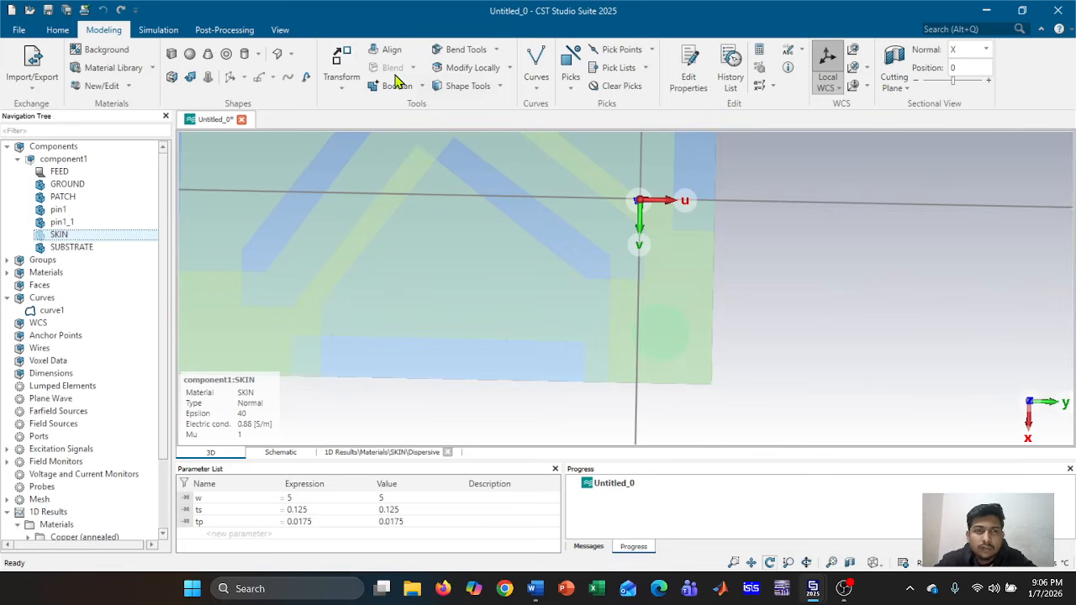
Start a new cylinder named FEED2 and enter an outer radius of 0.5/2
left_click(245, 54)
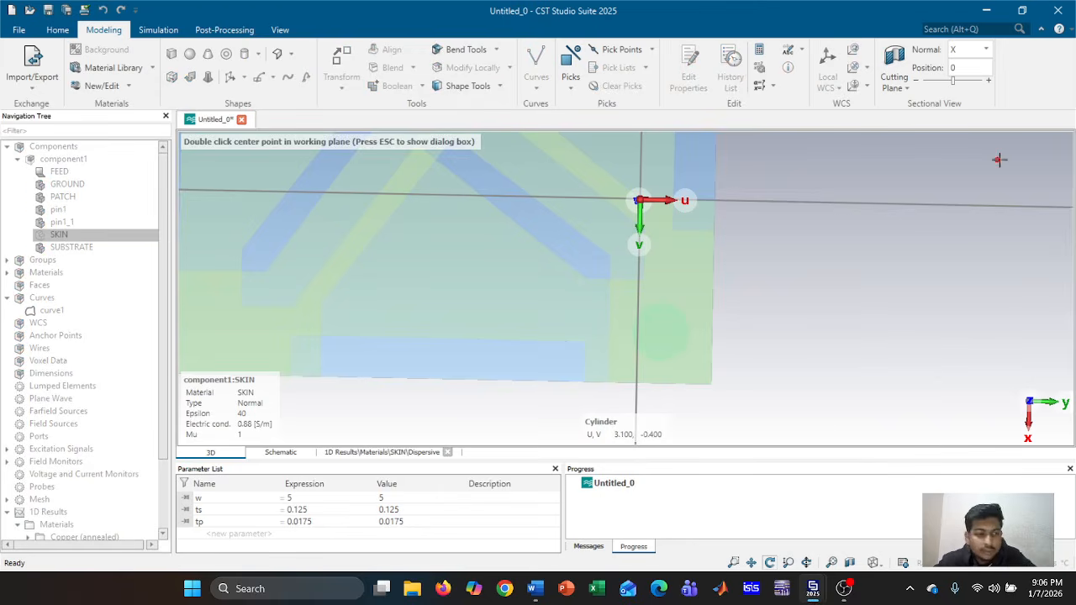
key("Escape")
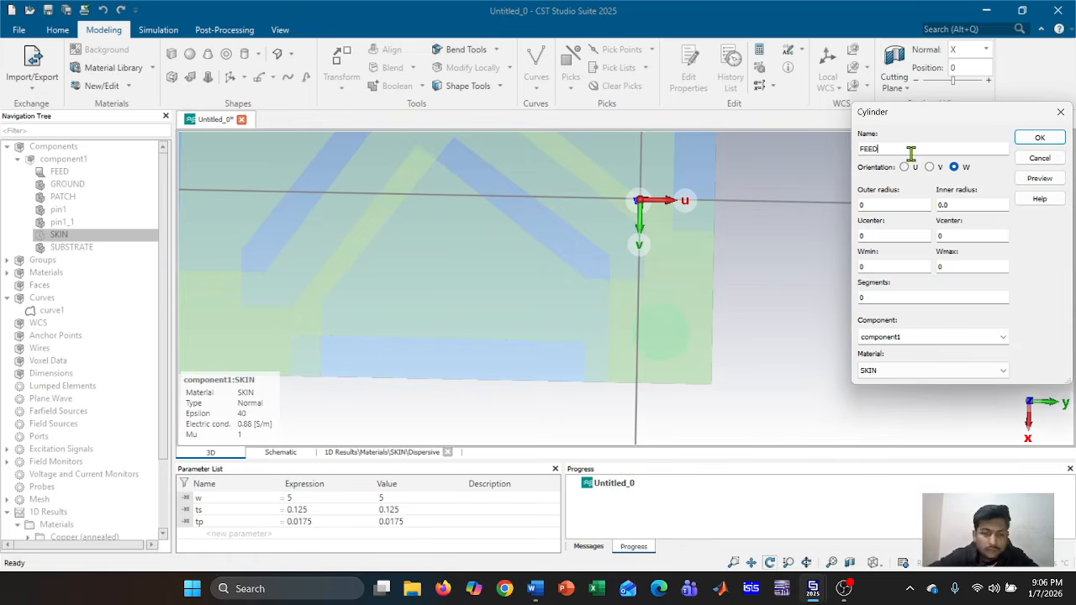
type("FEED2")
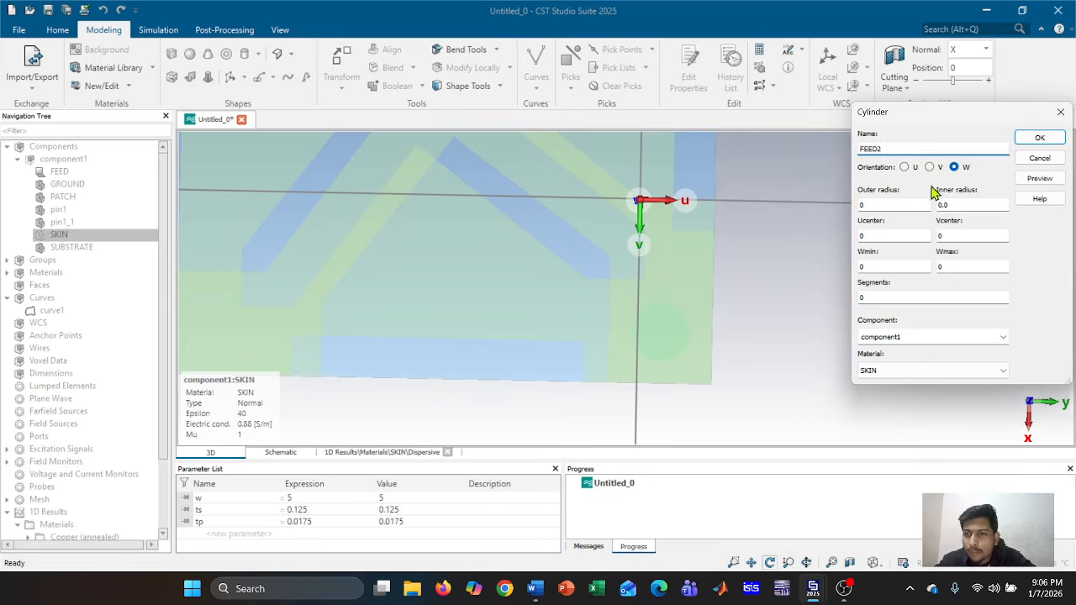
left_click(907, 208)
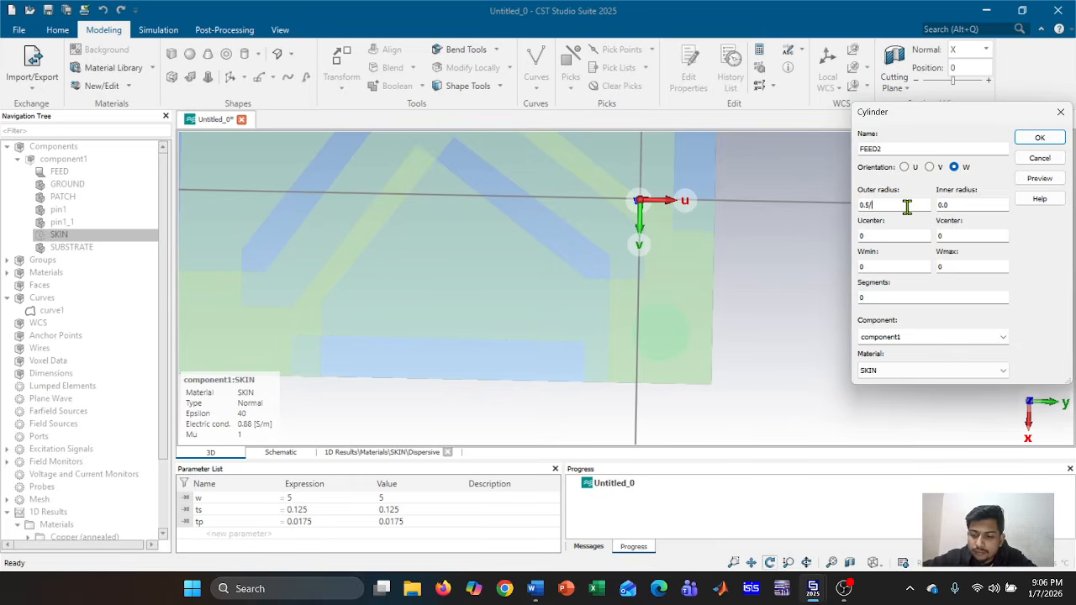
Preview FEED2 at V centre values 0.4, 0.7, 1 and 1.5, settling on V centre 1.2
left_click(1055, 179)
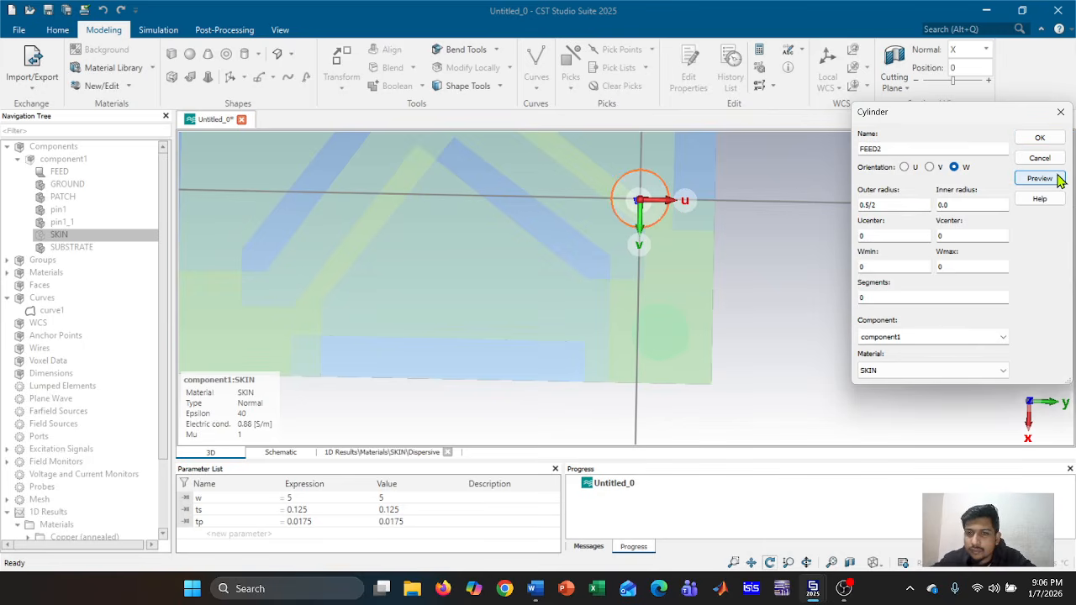
left_click(979, 234)
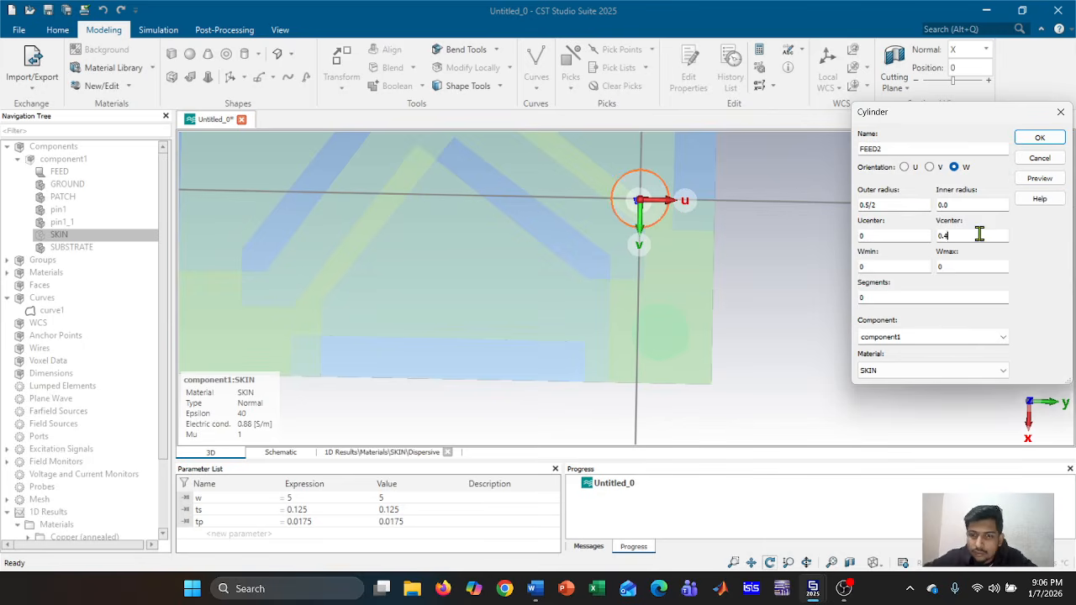
left_click(1036, 181)
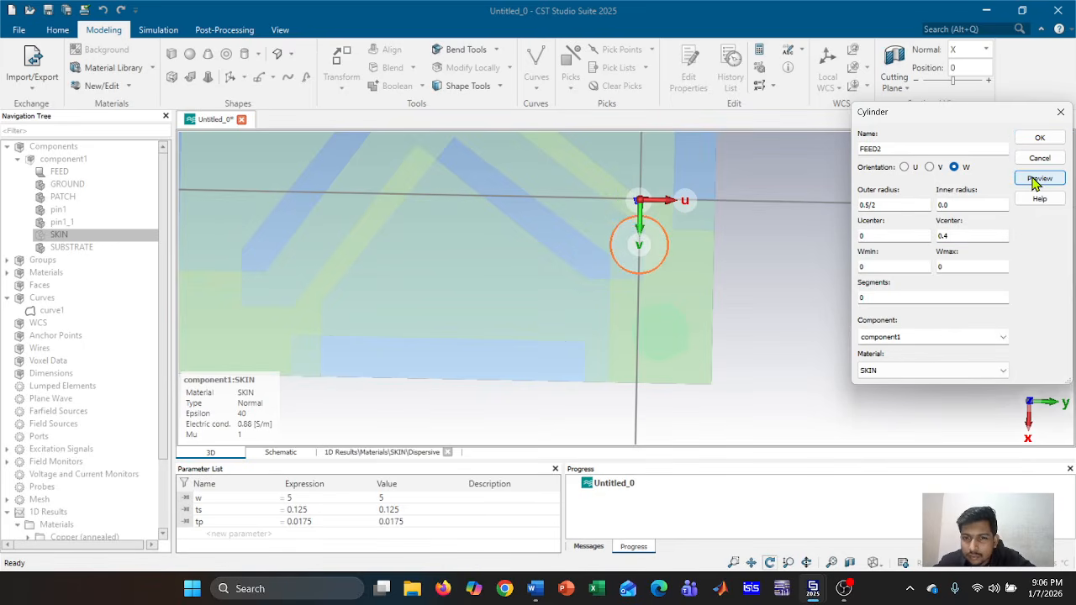
left_click(987, 235)
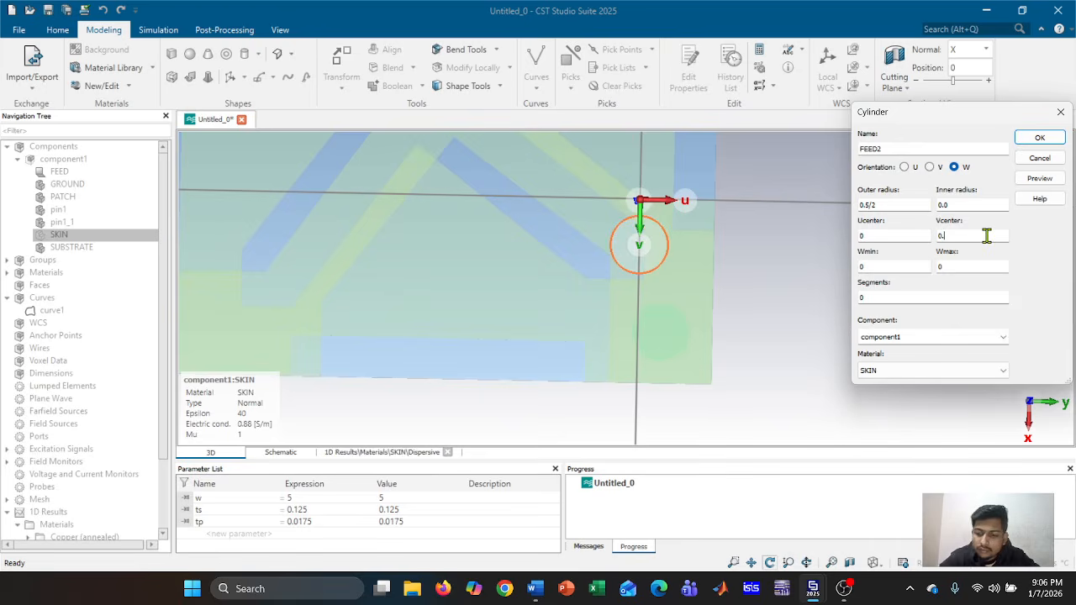
type("7")
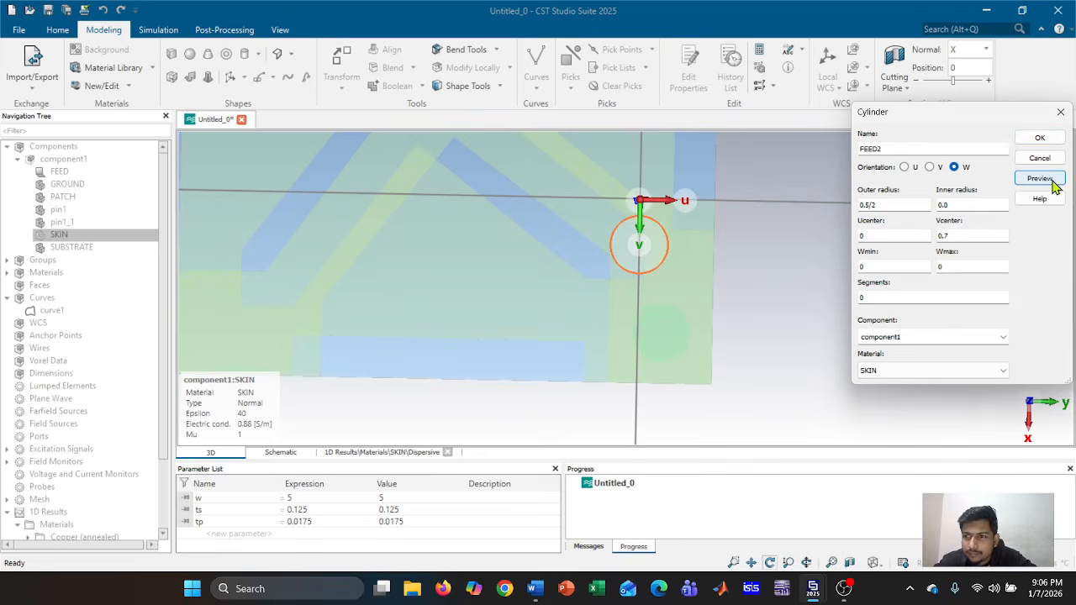
left_click(1048, 179)
left_click(984, 234)
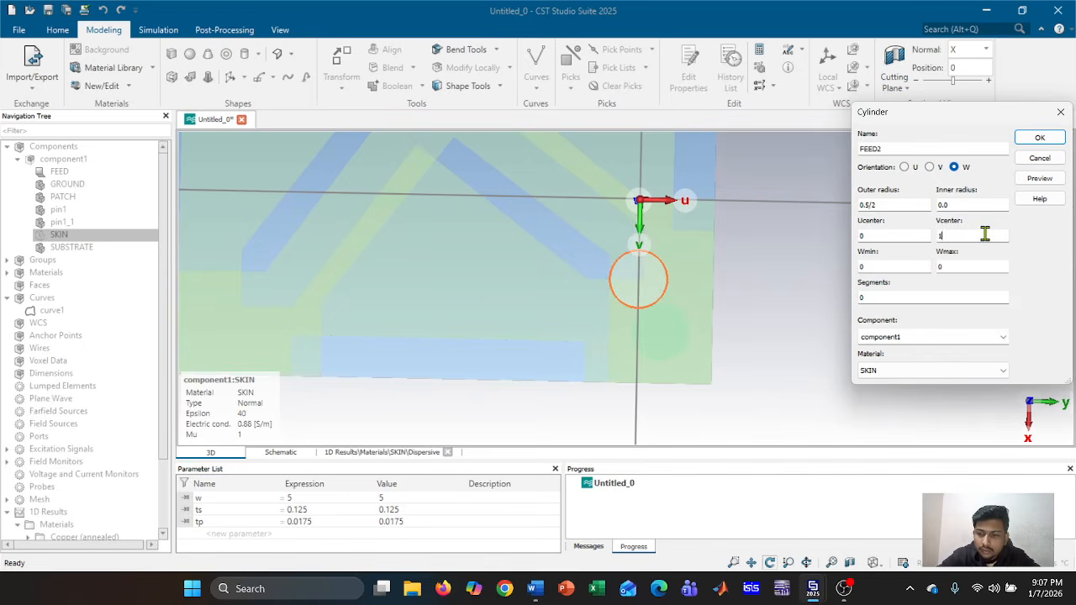
left_click(1042, 179)
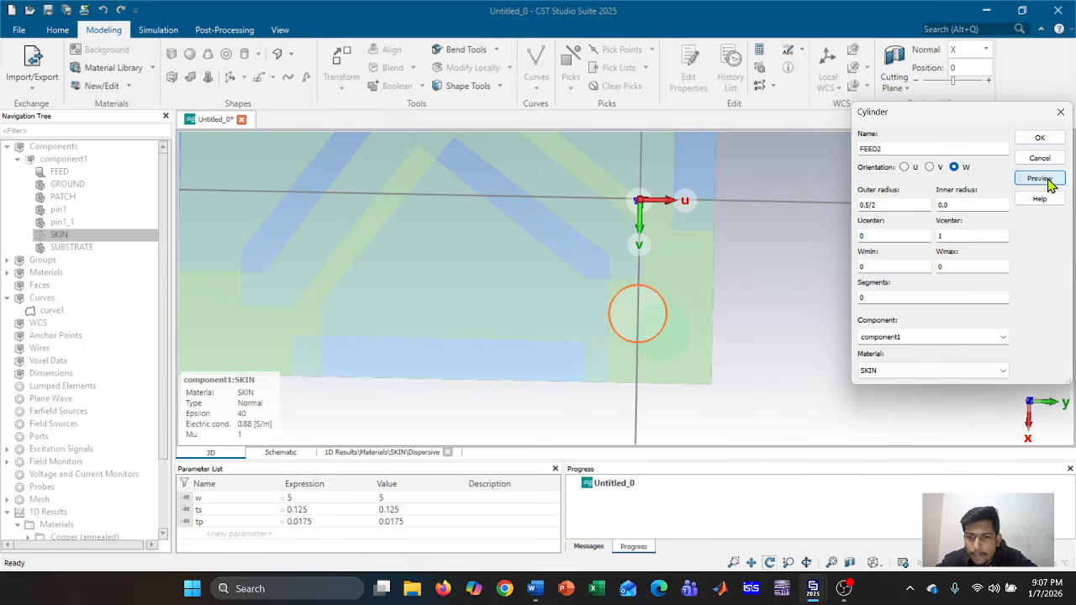
left_click(975, 239)
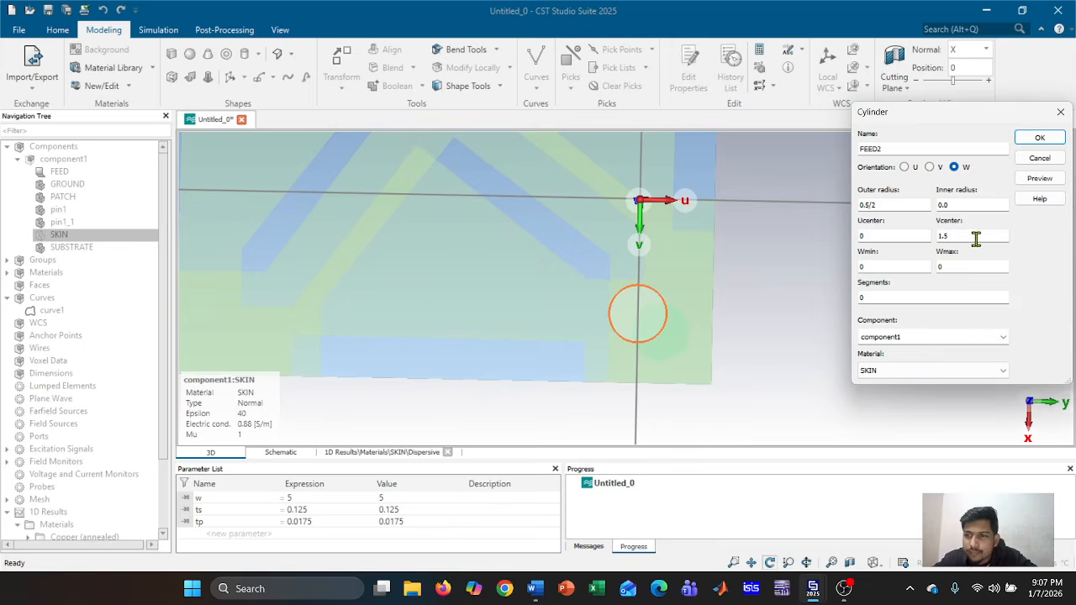
left_click(1053, 180)
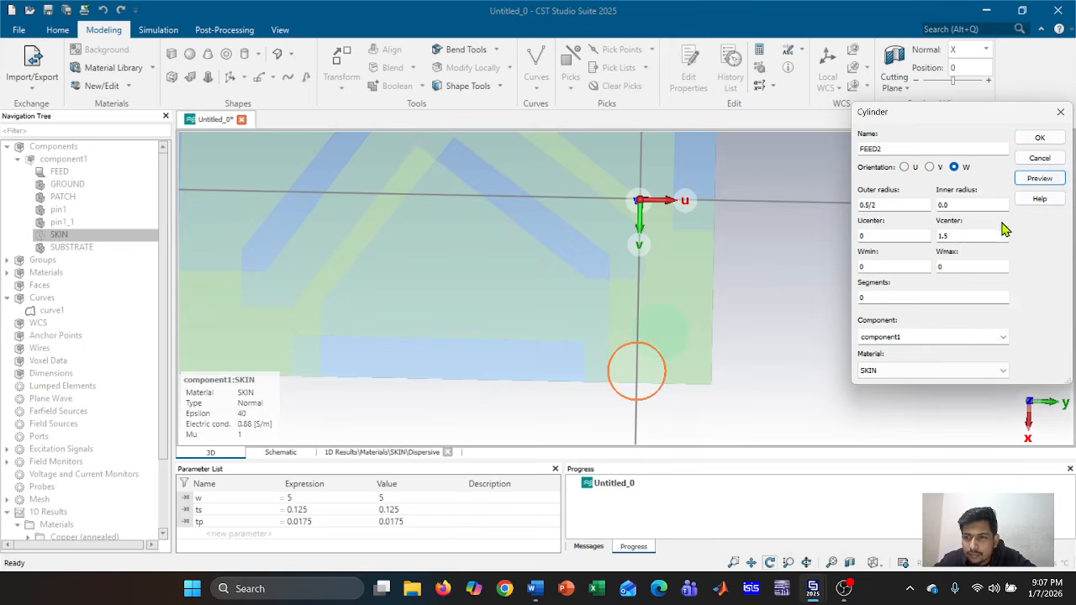
left_click(965, 235)
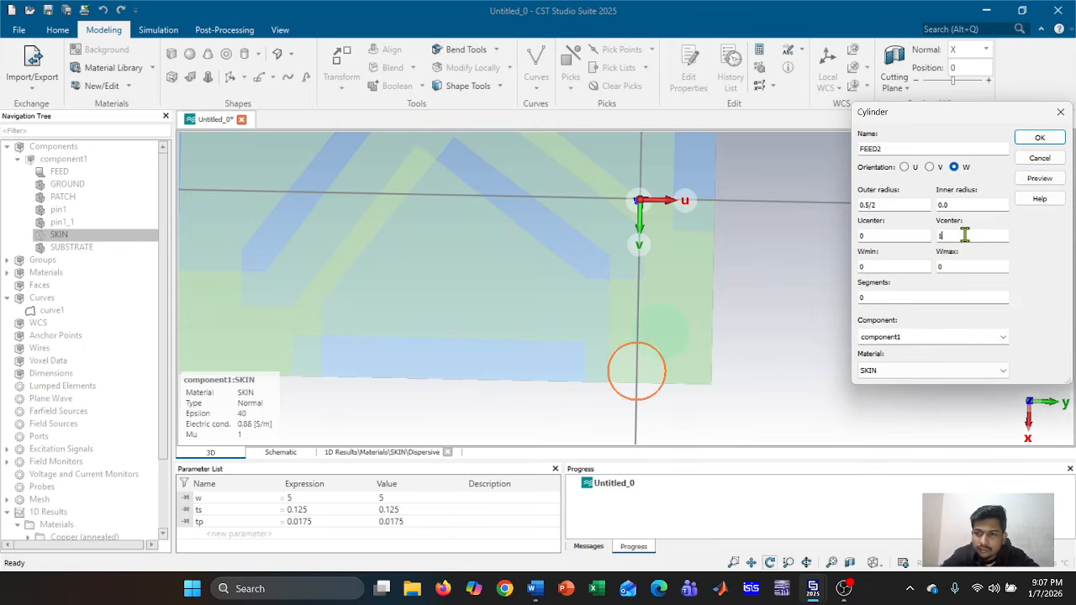
left_click(1039, 178)
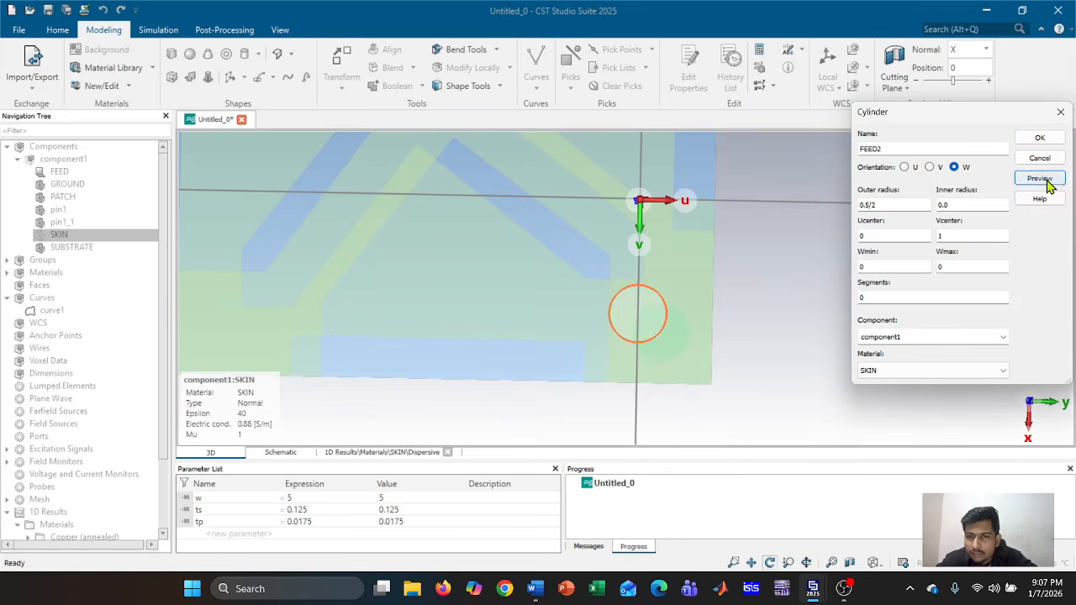
left_click(978, 236)
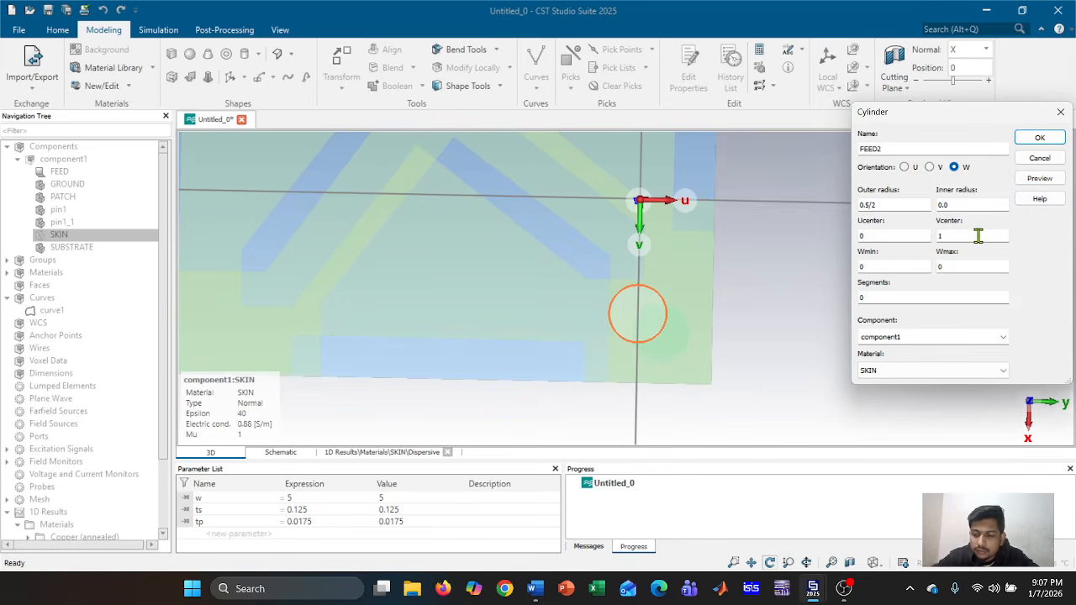
left_click(1040, 179)
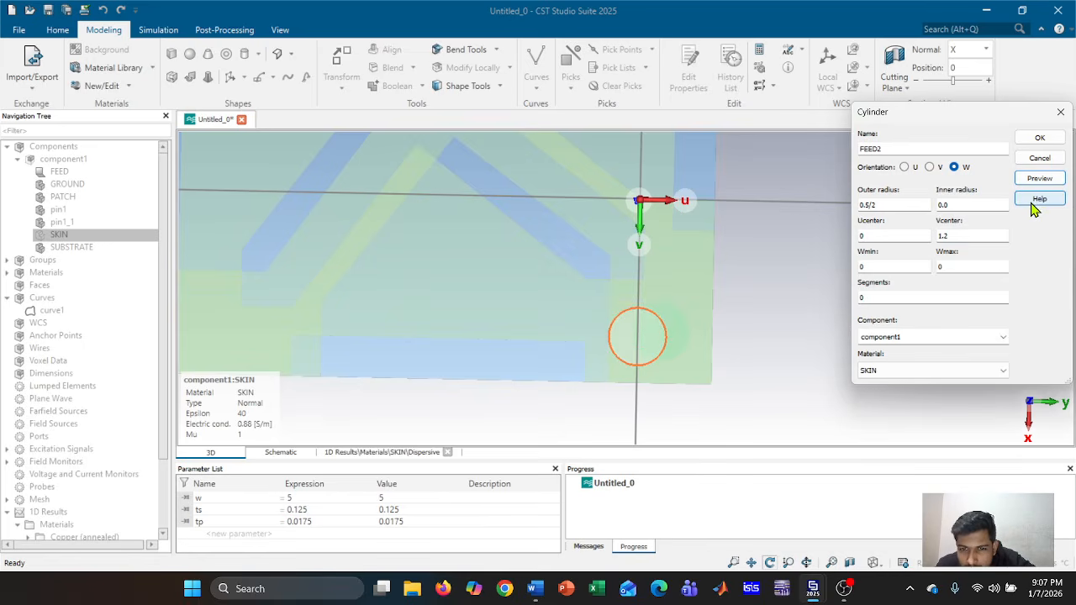
Preview FEED2 at U centre 0.3 and 0.25, settling on U centre 0.2
left_click(914, 236)
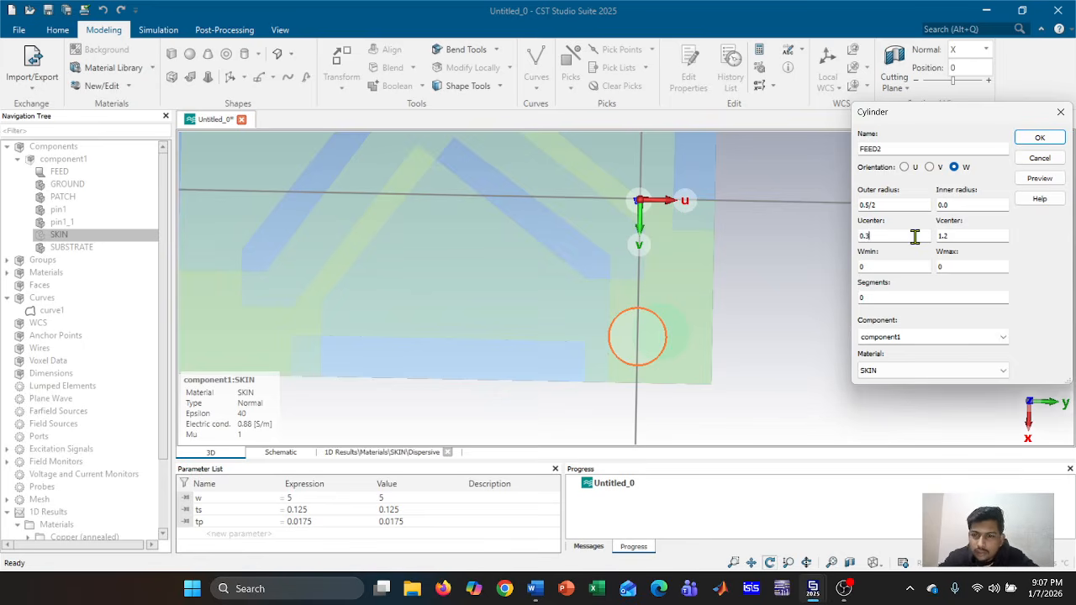
type(".3")
left_click(1039, 179)
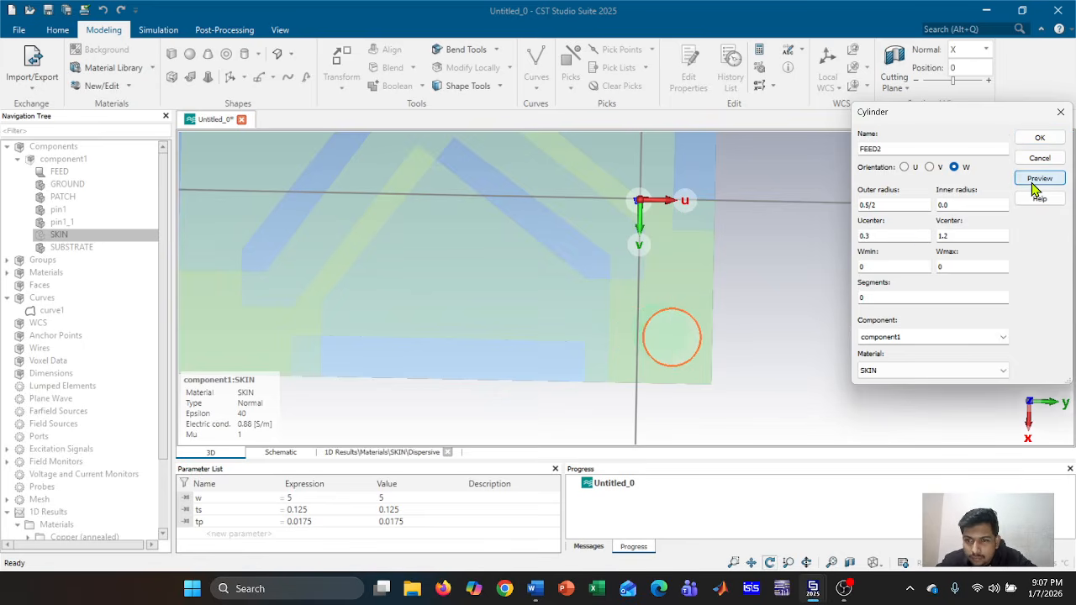
left_click(898, 239)
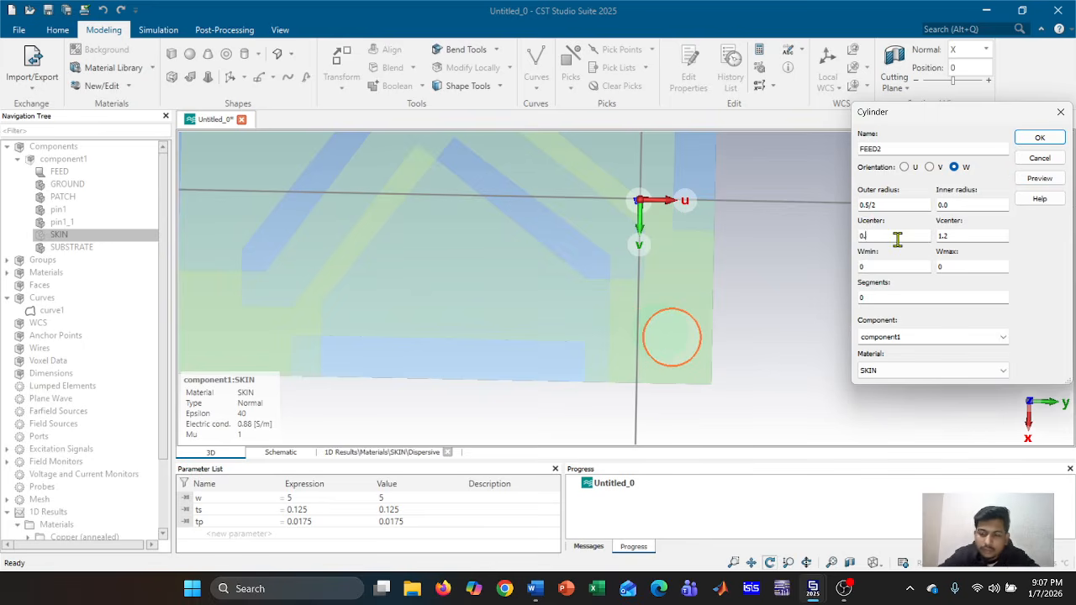
left_click(1039, 179)
left_click(926, 239)
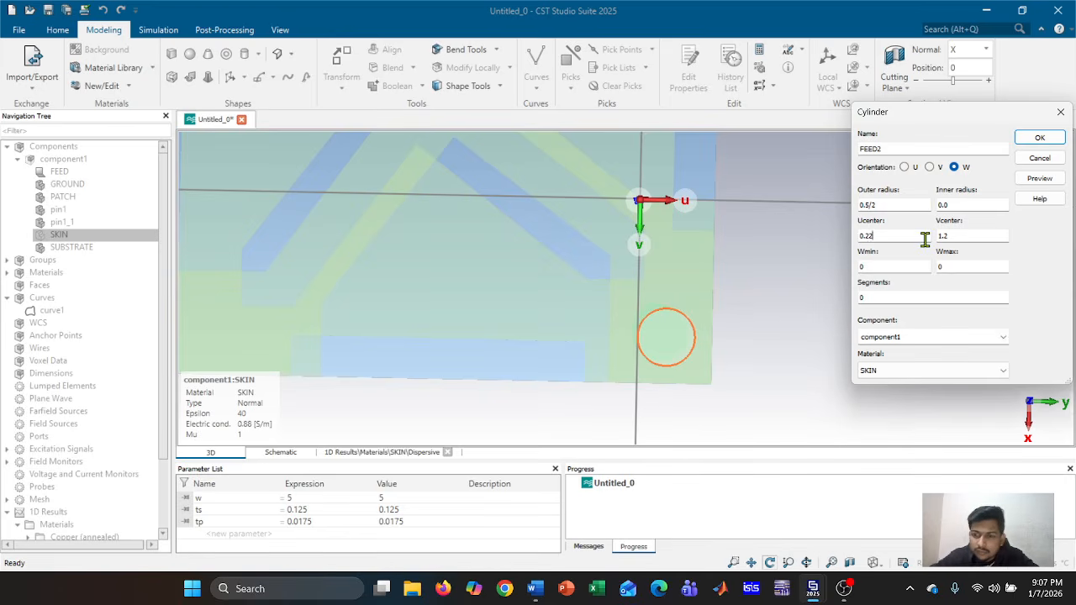
left_click(1047, 183)
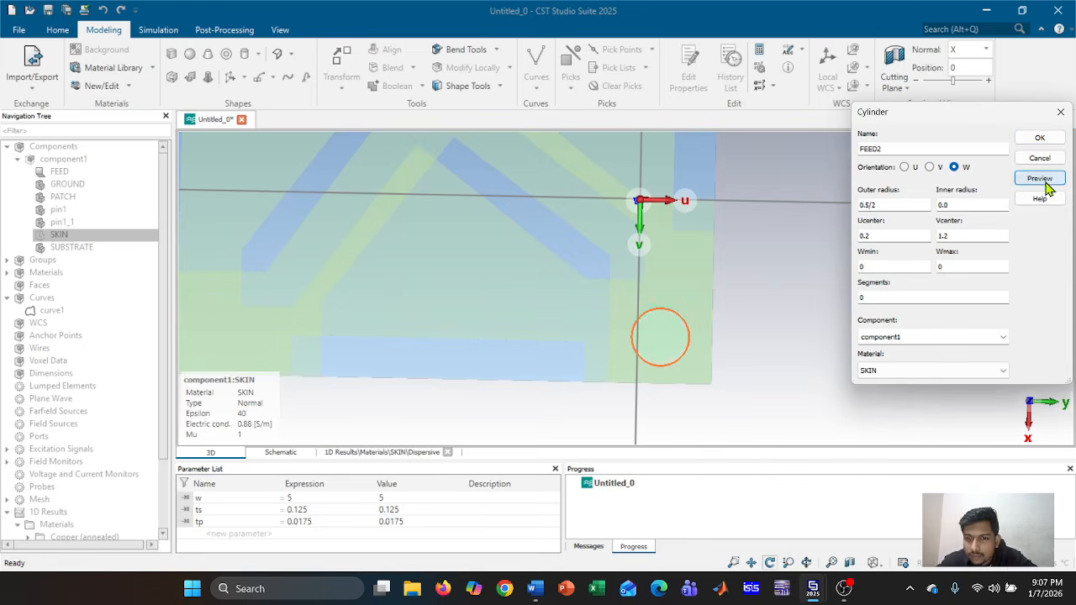
double_click(975, 268)
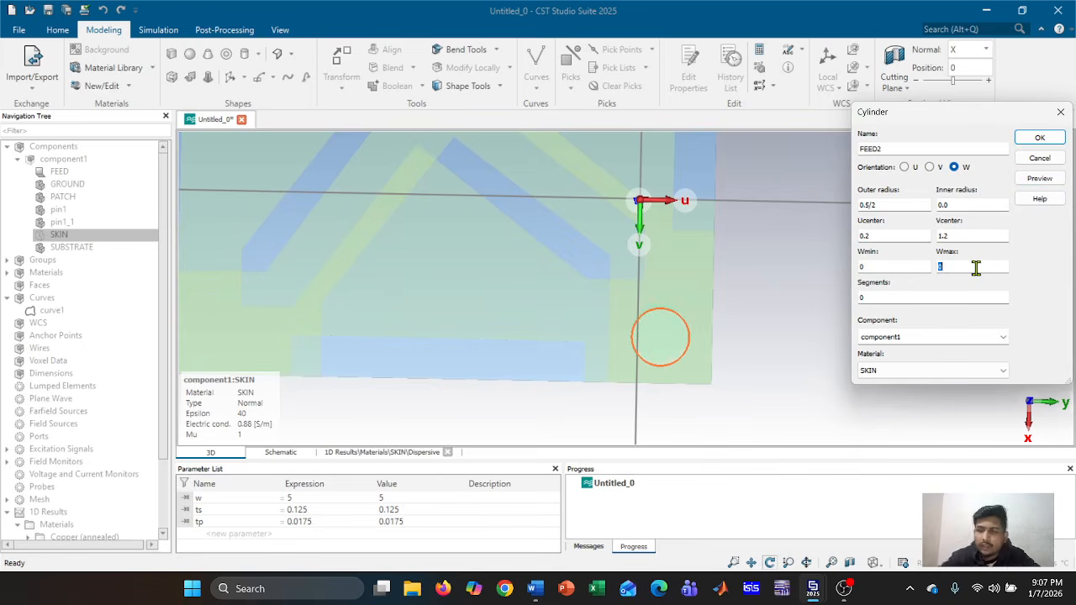
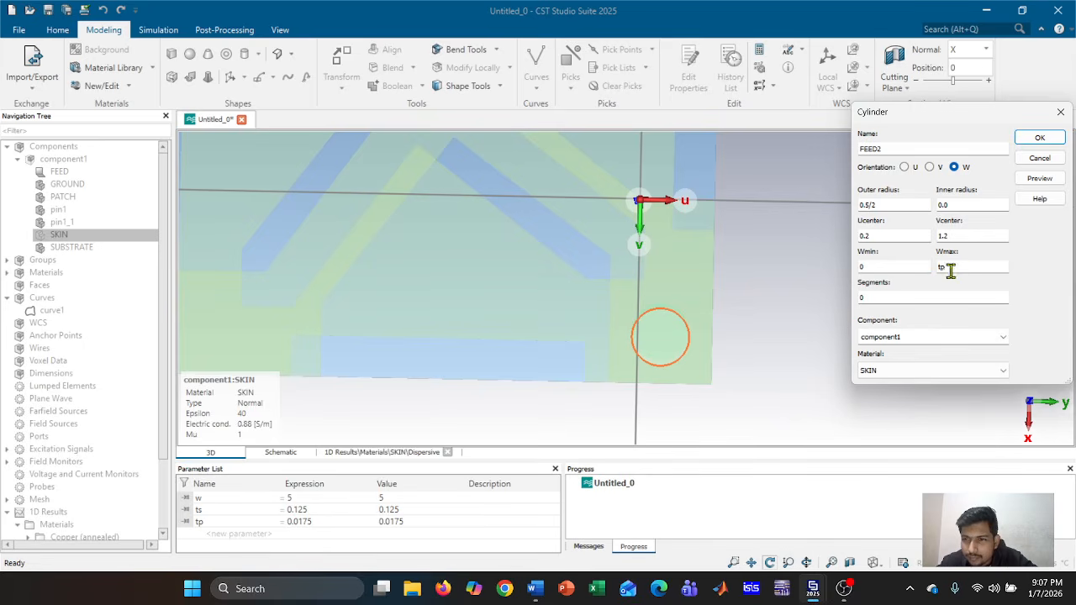
Preview FEED2 with Wmax tp, then with Wmax -tp, and create the cylinder
left_click(941, 269)
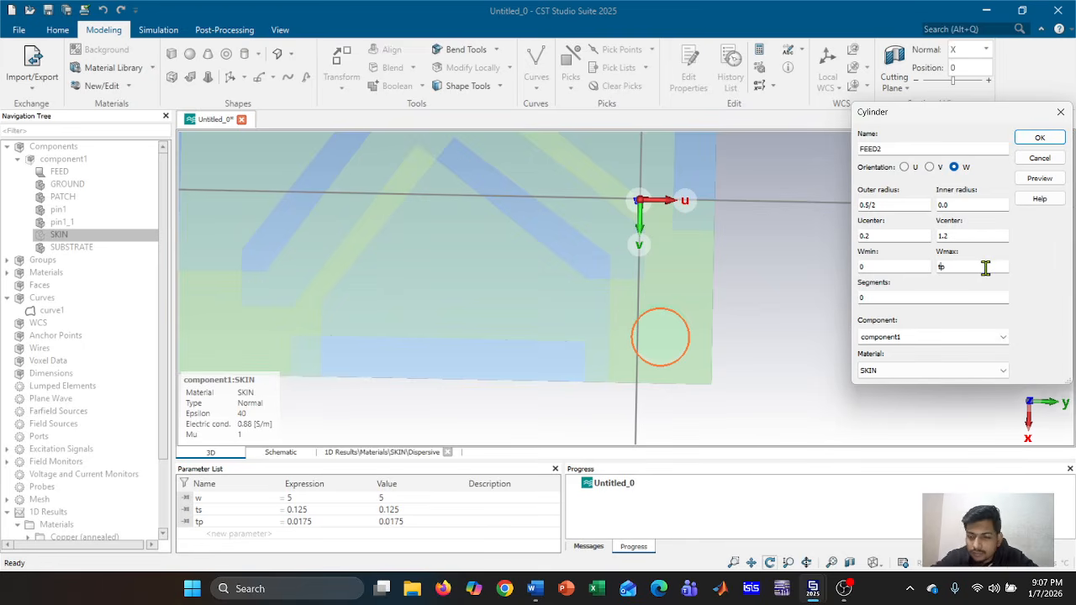
left_click(1040, 178)
left_click_drag(807, 357, 444, 343)
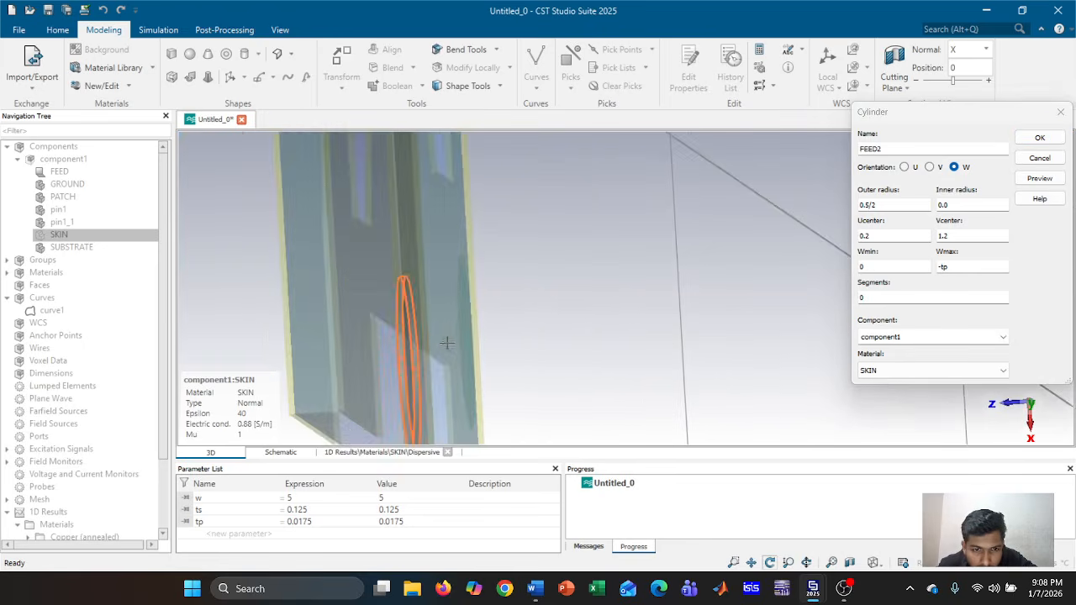
scroll(483, 336, "up", 5)
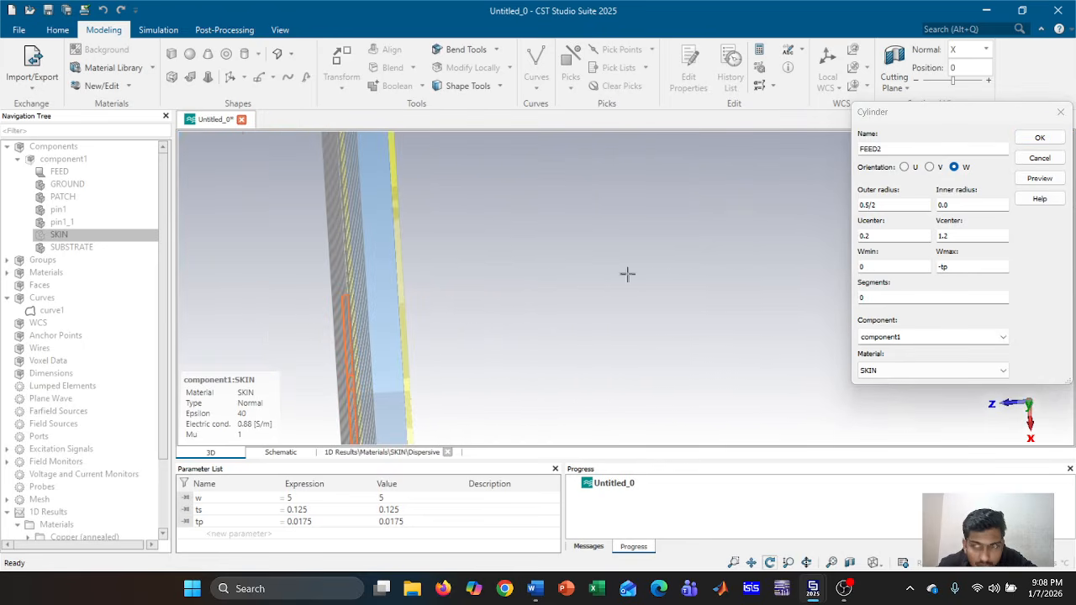
left_click(942, 266)
type("-tp")
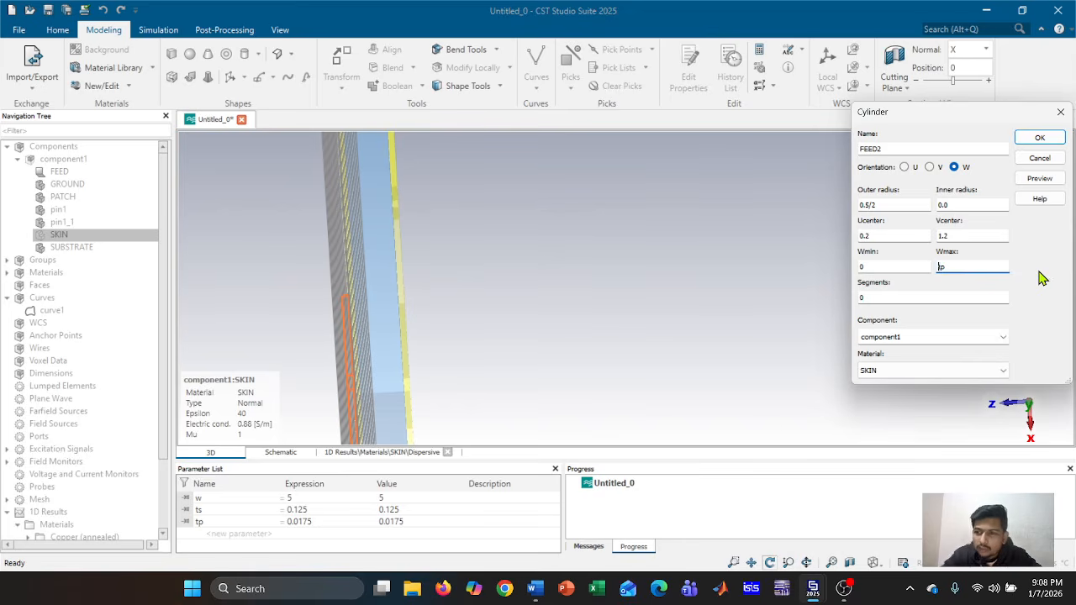
left_click(1039, 178)
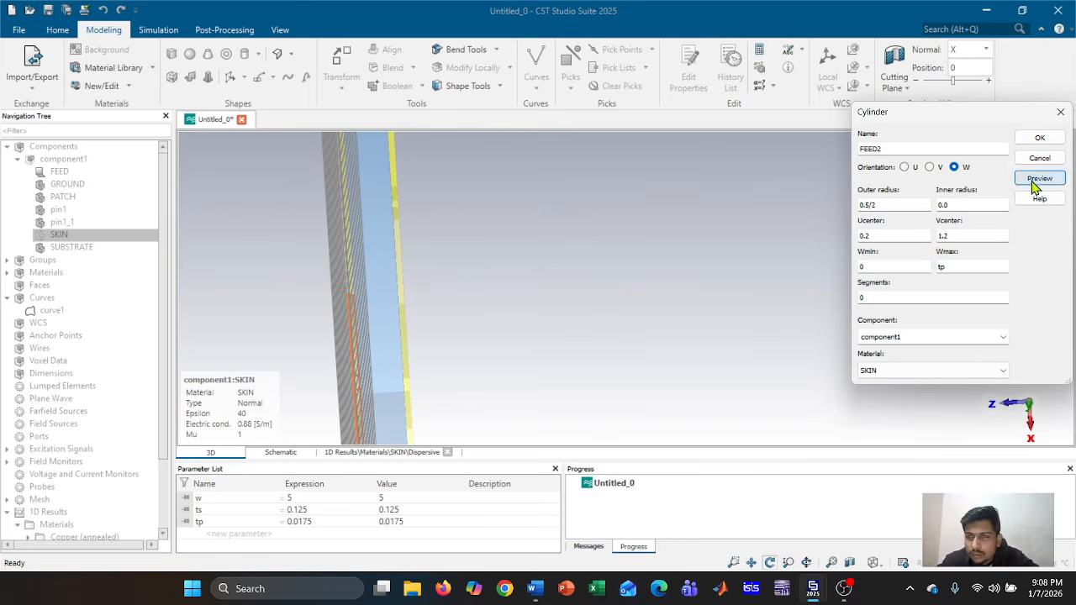
left_click(1049, 140)
Resolve the shape intersections: accept the overlap with SKIN and dismiss the PATCH overlap
left_click(925, 375)
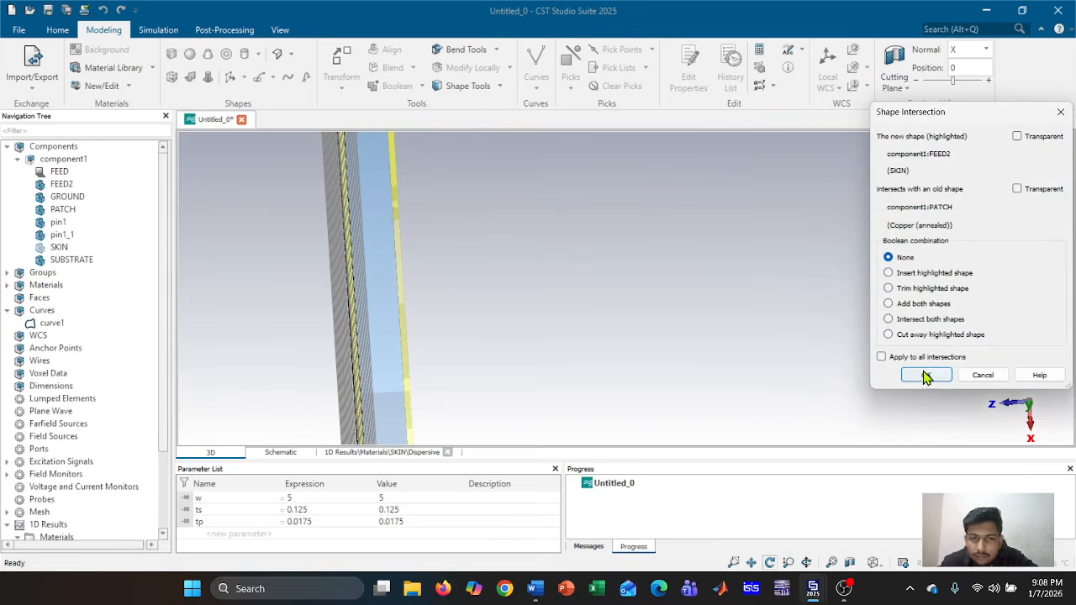
left_click_drag(513, 354, 497, 329)
left_click(84, 172)
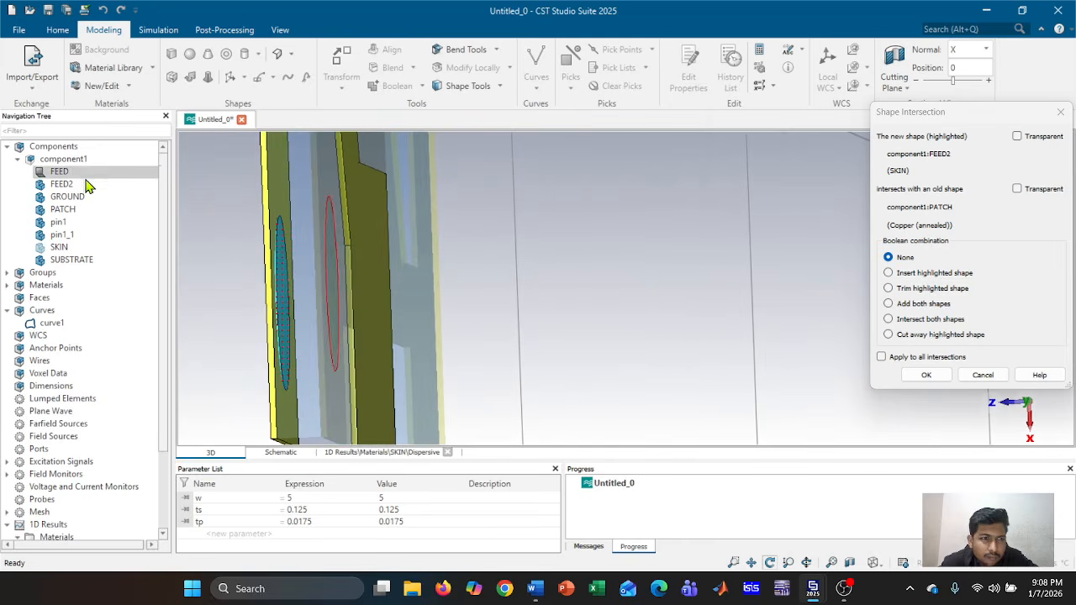
mouse_move(571, 267)
left_mouse_down()
mouse_move(569, 219)
mouse_move(506, 284)
mouse_move(565, 218)
mouse_move(577, 277)
left_mouse_up()
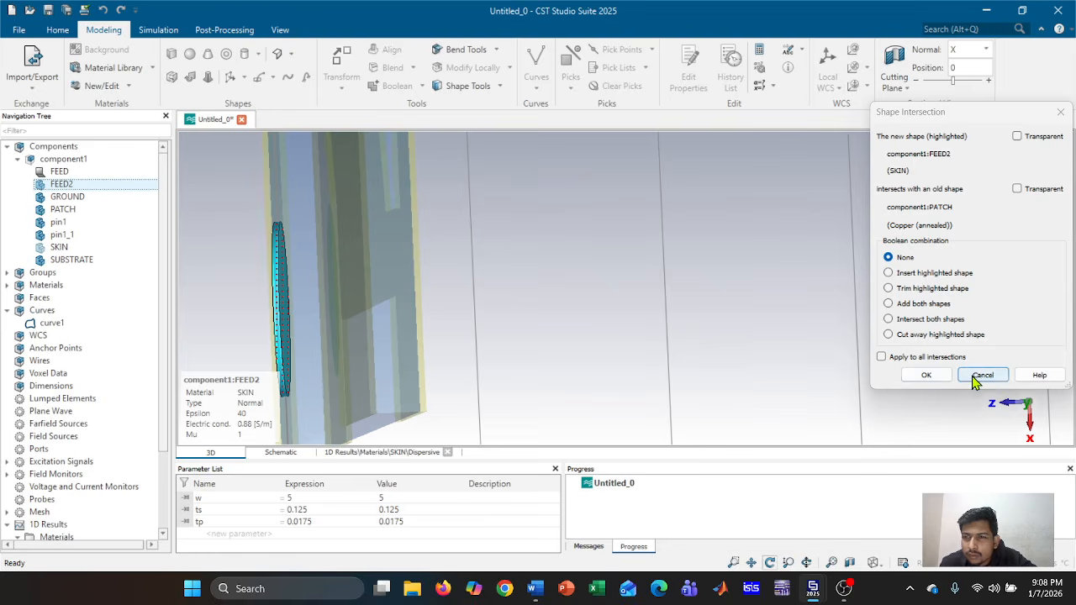
left_click(982, 375)
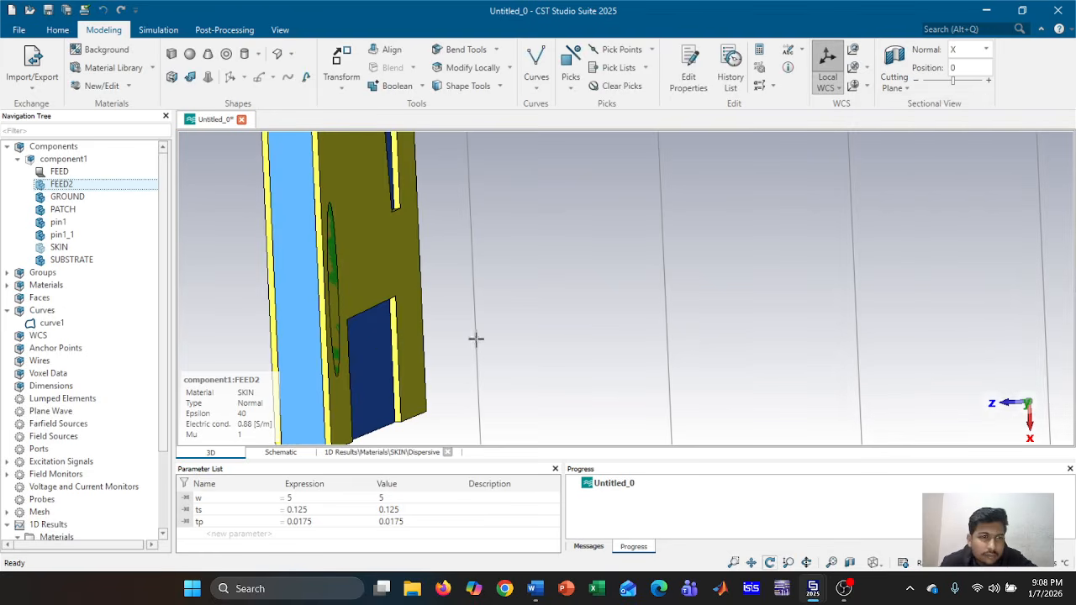
left_click_drag(488, 337, 534, 335)
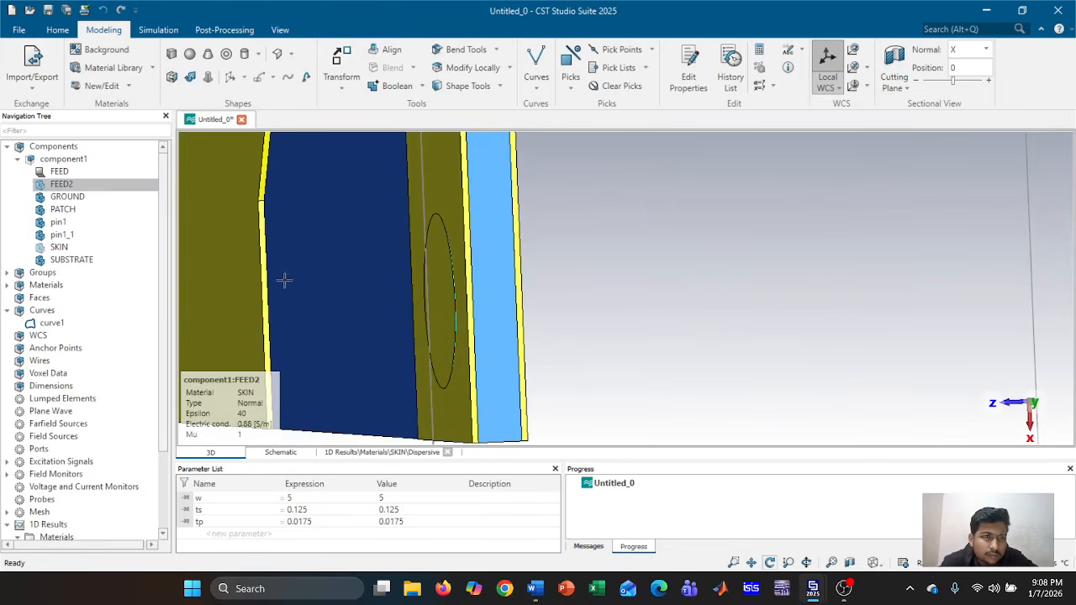
left_click_drag(288, 293, 324, 294)
Inspect FEED2's cylinder definition in its history without changing it
left_click(55, 186)
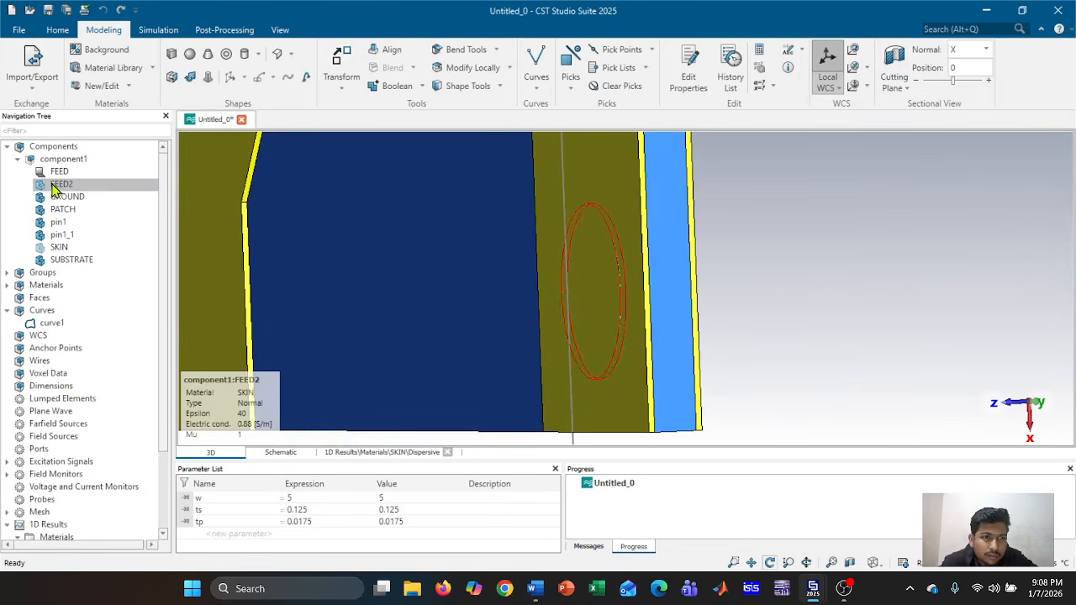
double_click(56, 186)
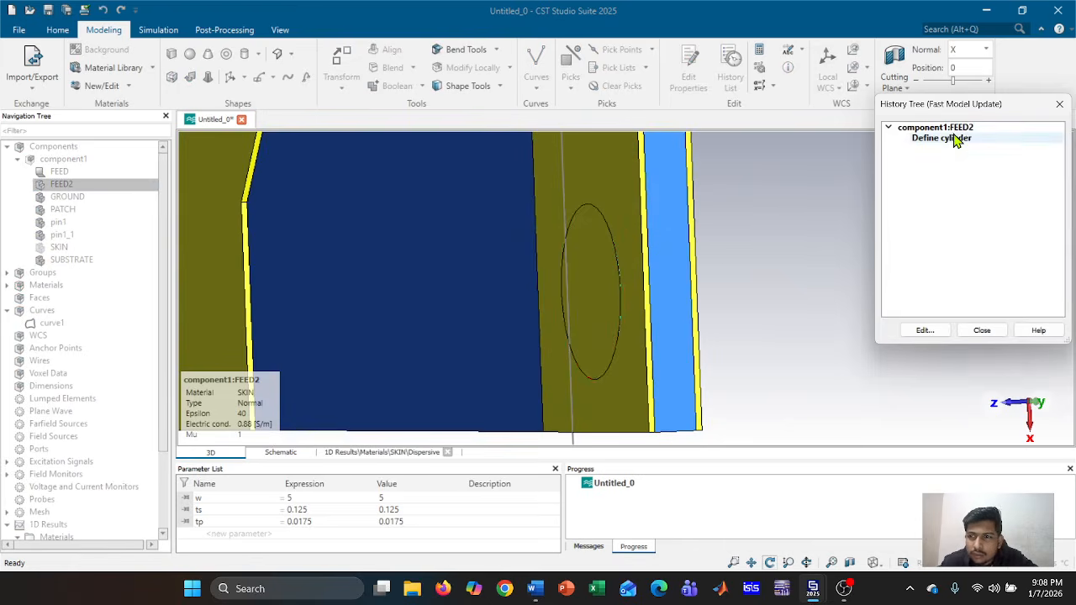
double_click(955, 139)
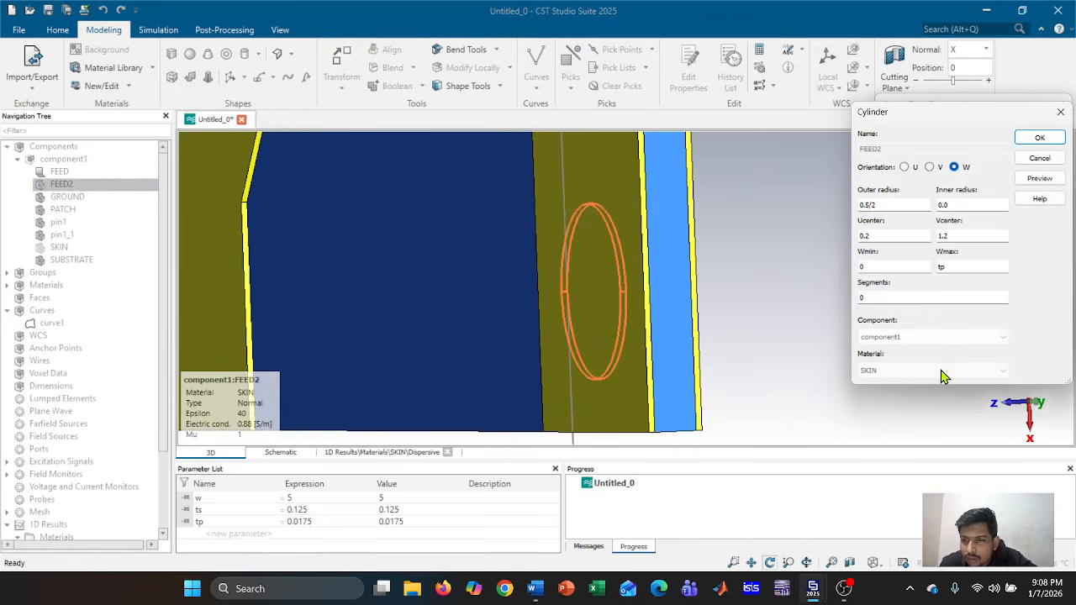
left_click(1040, 138)
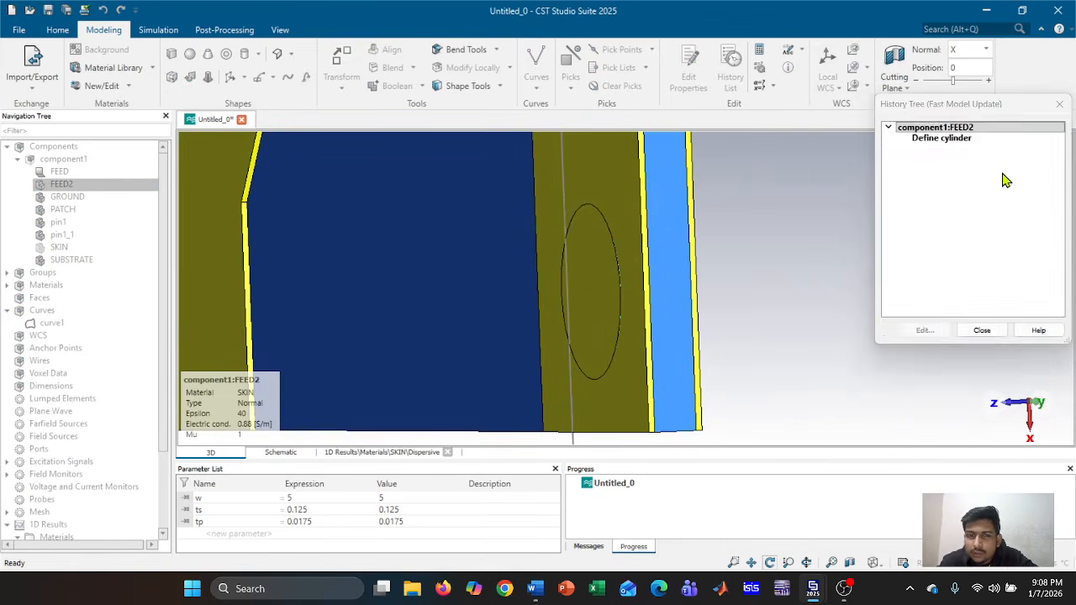
left_click(996, 331)
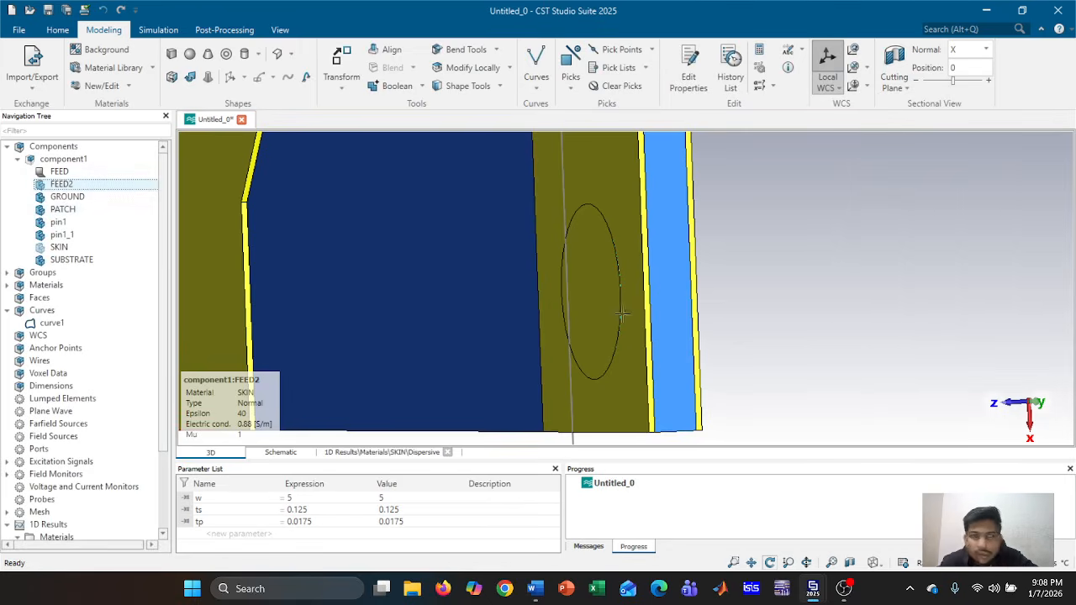
Delete the FEED2 shape from component1
right_click(61, 184)
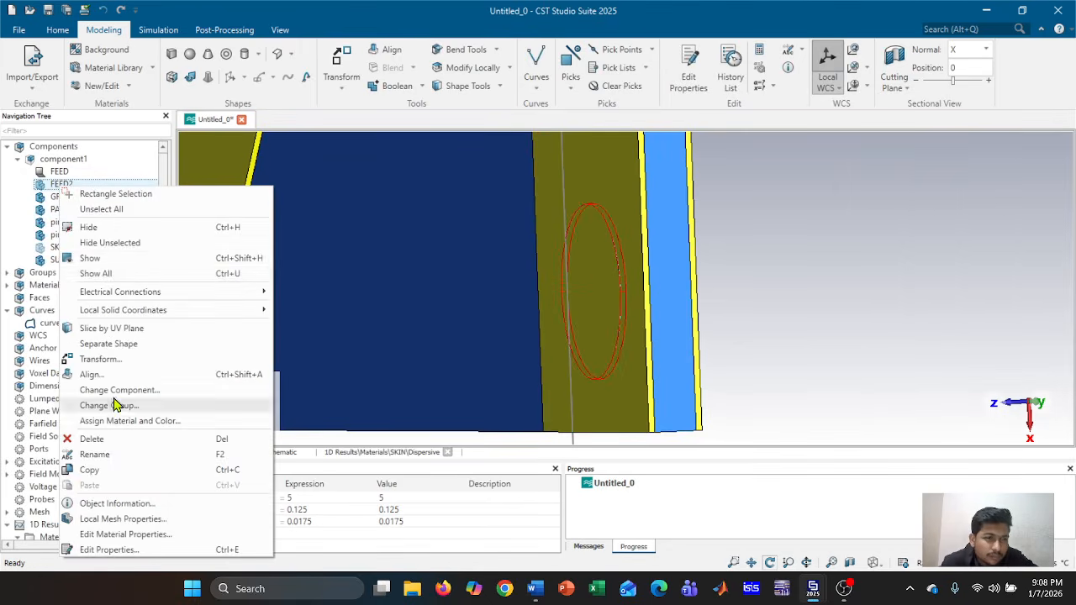
left_click(110, 438)
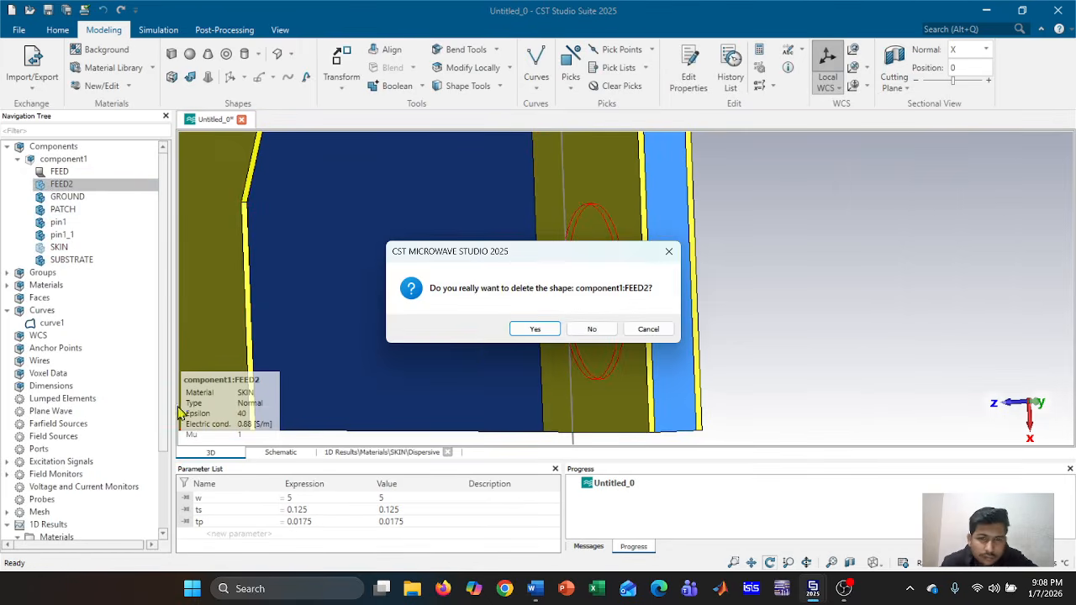
left_click(534, 328)
left_click_drag(757, 344, 685, 357)
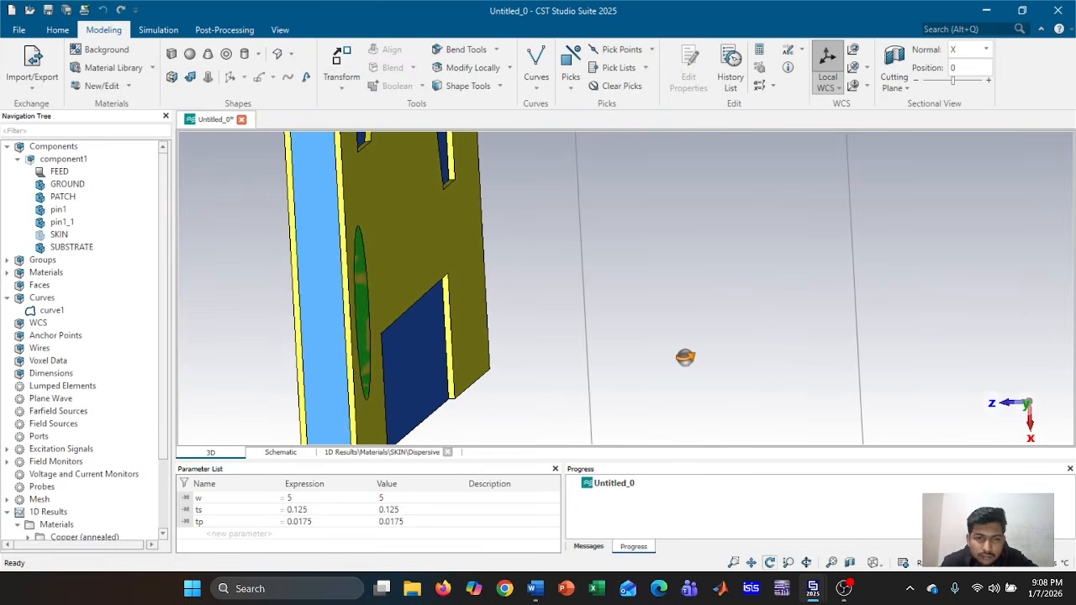
Redefine FEED so W runs 0 to tp, then isolate it to show its copper (annealed) properties
double_click(101, 174)
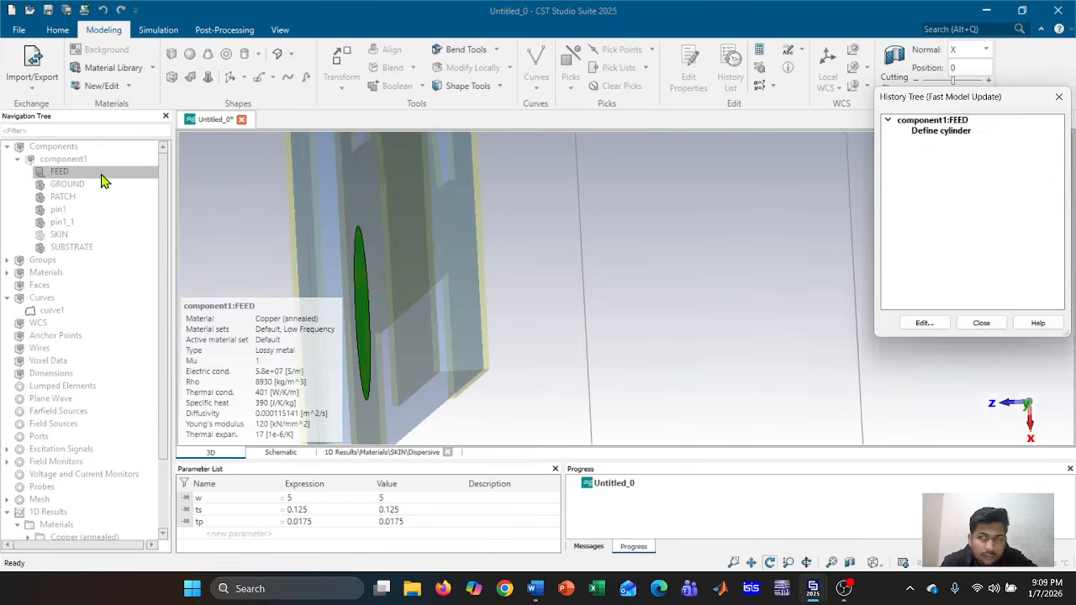
double_click(989, 133)
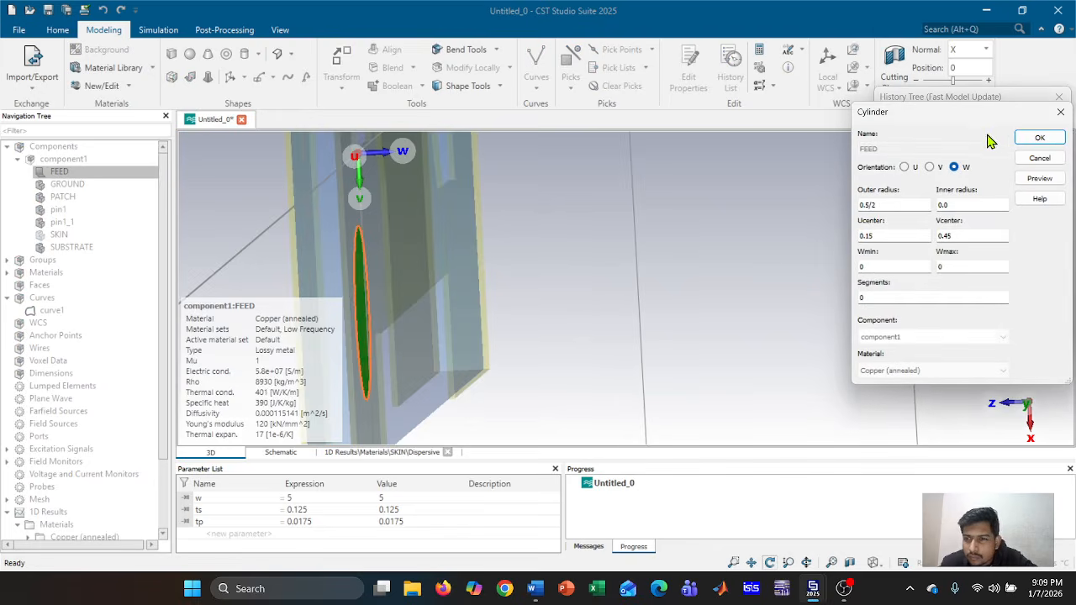
left_click(974, 266)
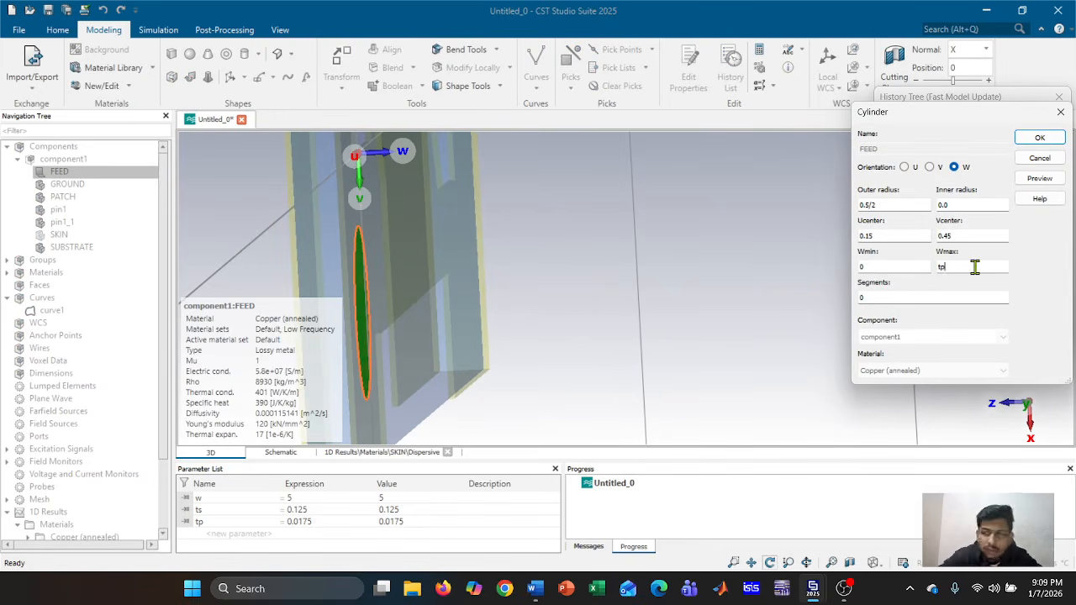
left_click(1047, 185)
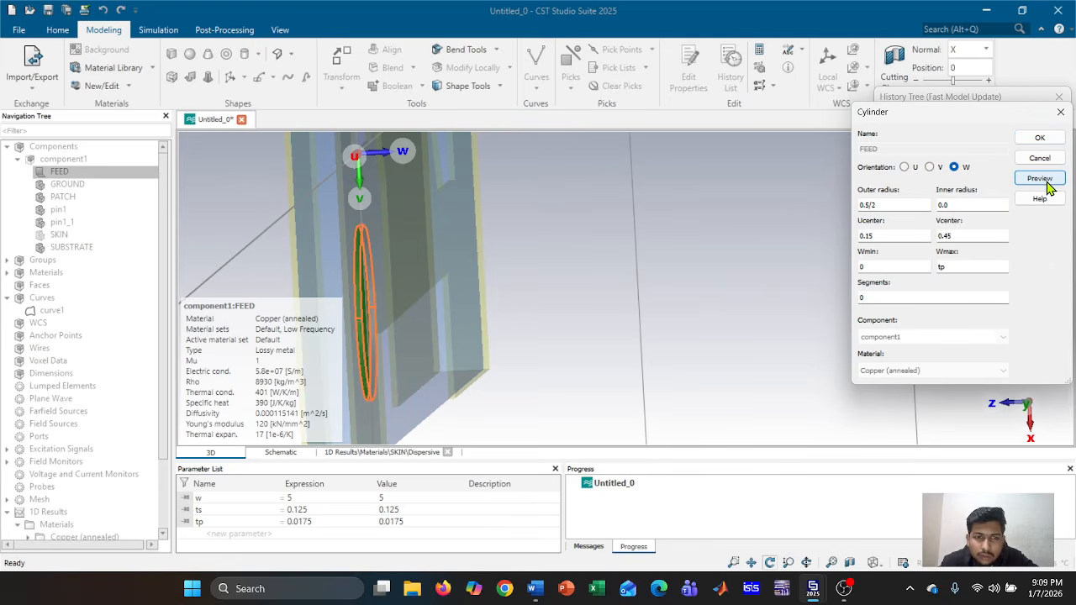
mouse_move(591, 264)
left_mouse_down()
mouse_move(629, 255)
mouse_move(604, 259)
left_mouse_up()
scroll(593, 267, "up", 3)
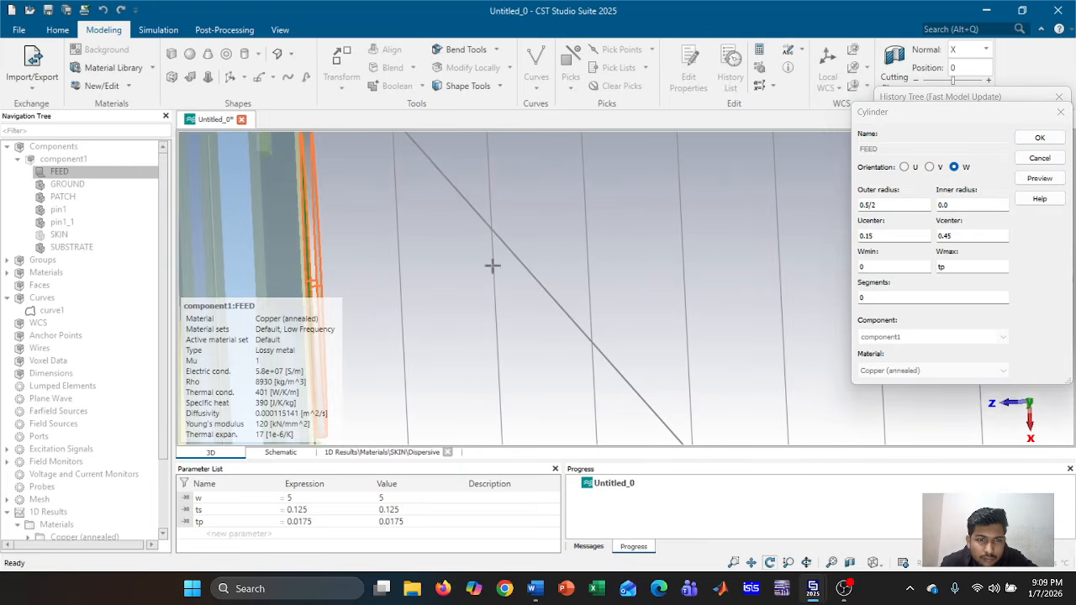
left_click(1039, 138)
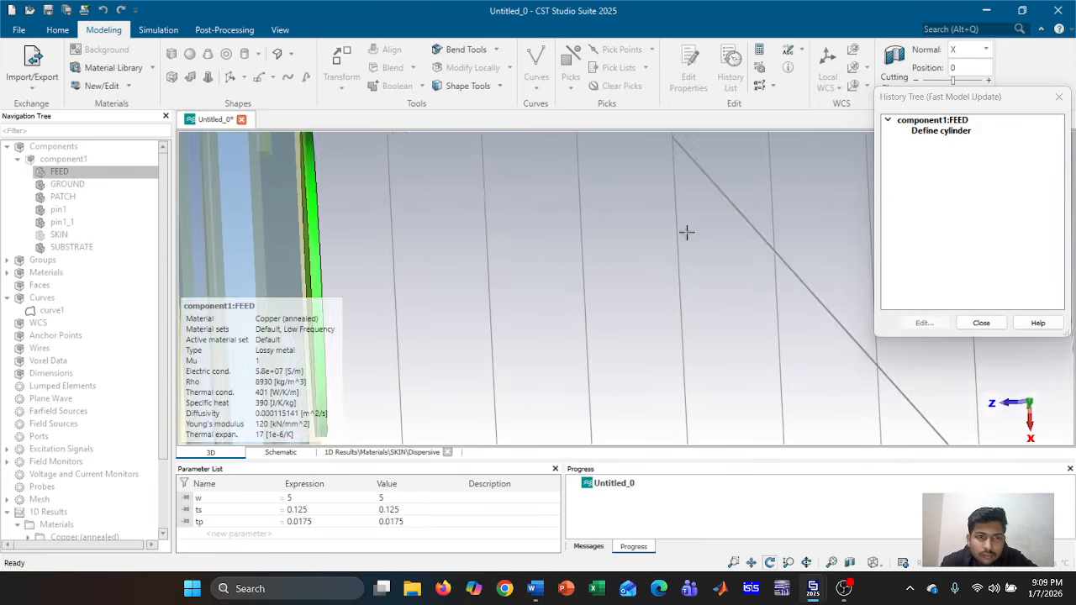
left_click_drag(686, 232, 643, 257)
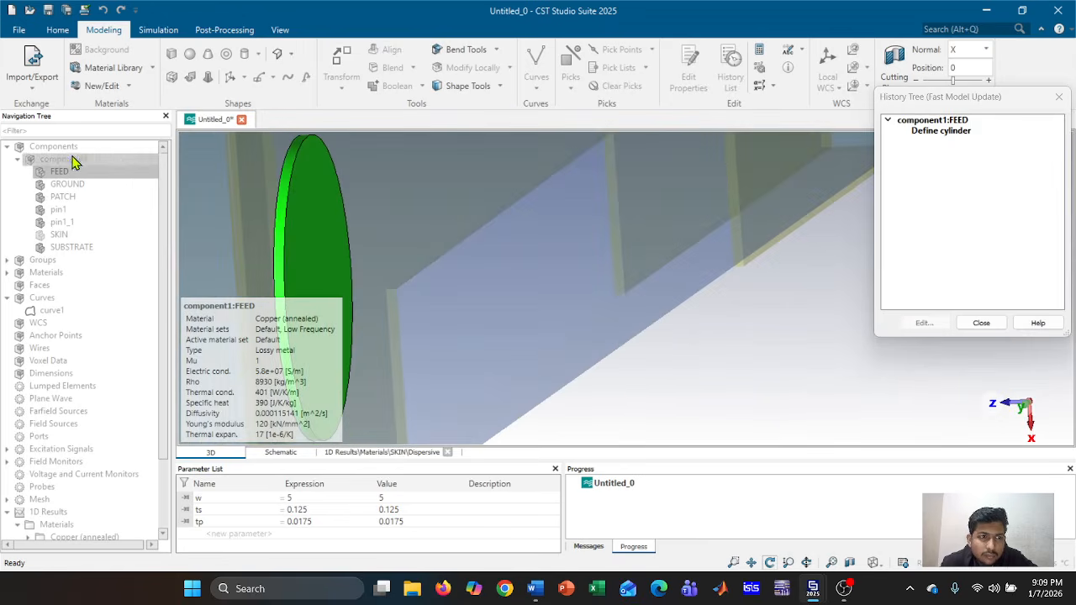
left_click(984, 323)
left_click(135, 160)
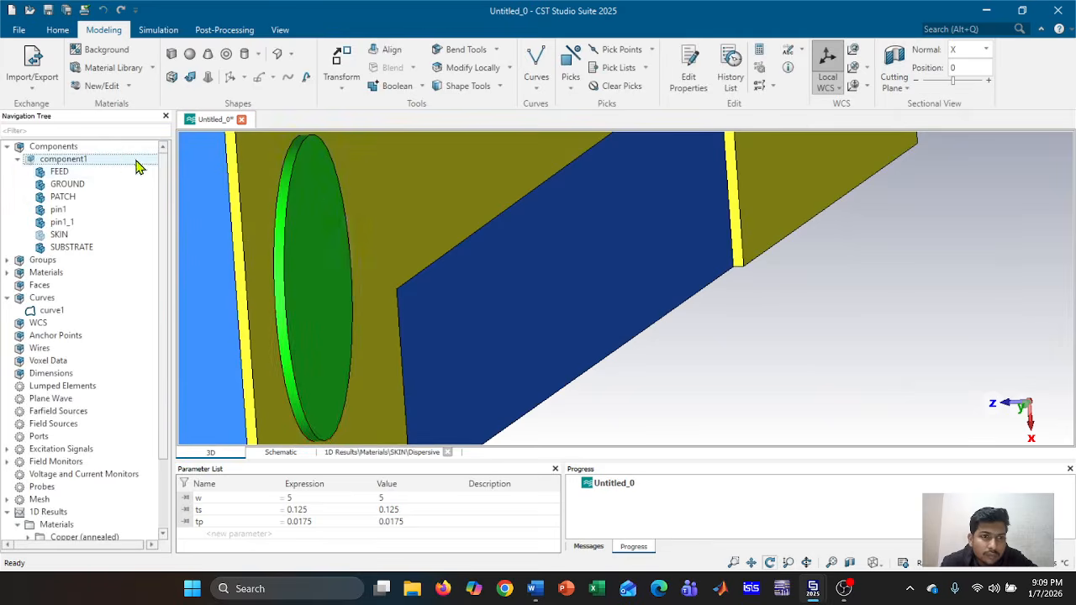
left_click(103, 175)
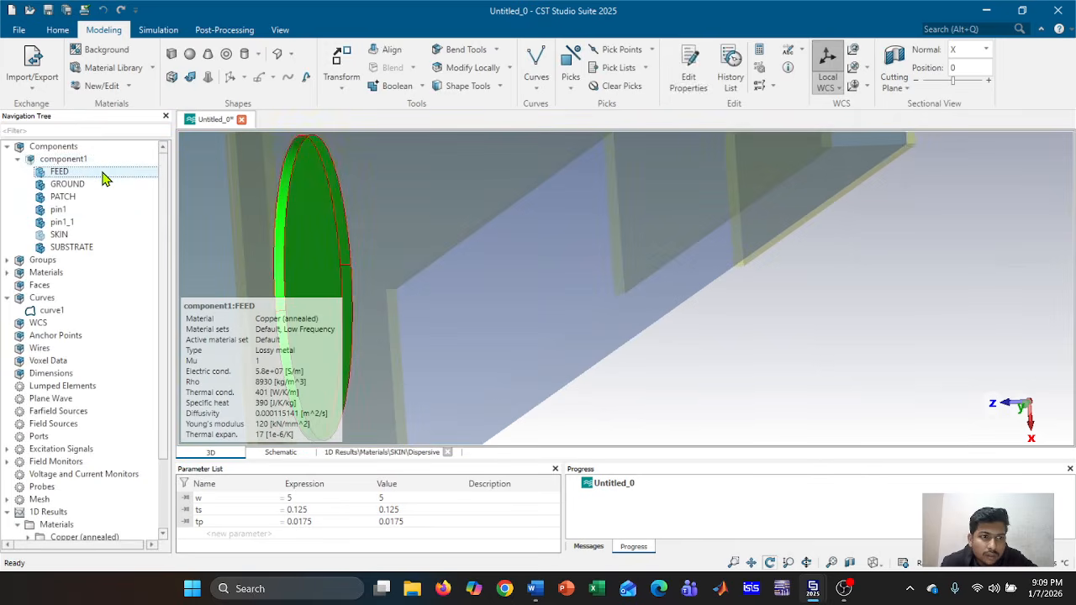
Change the FEED cylinder's Wmax from tp to -tp, preview and apply it
double_click(103, 176)
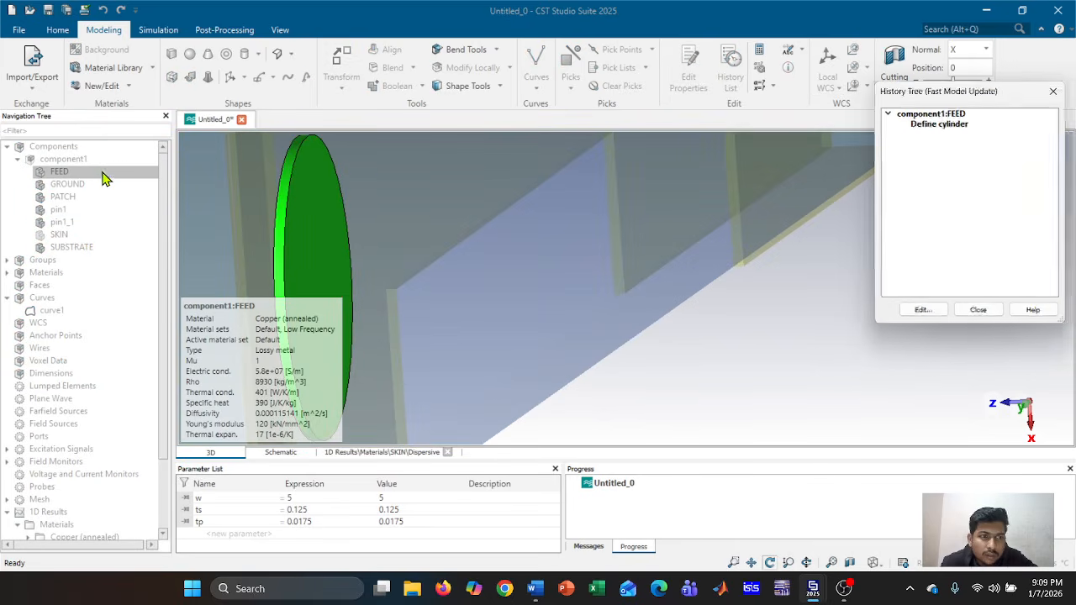
double_click(979, 125)
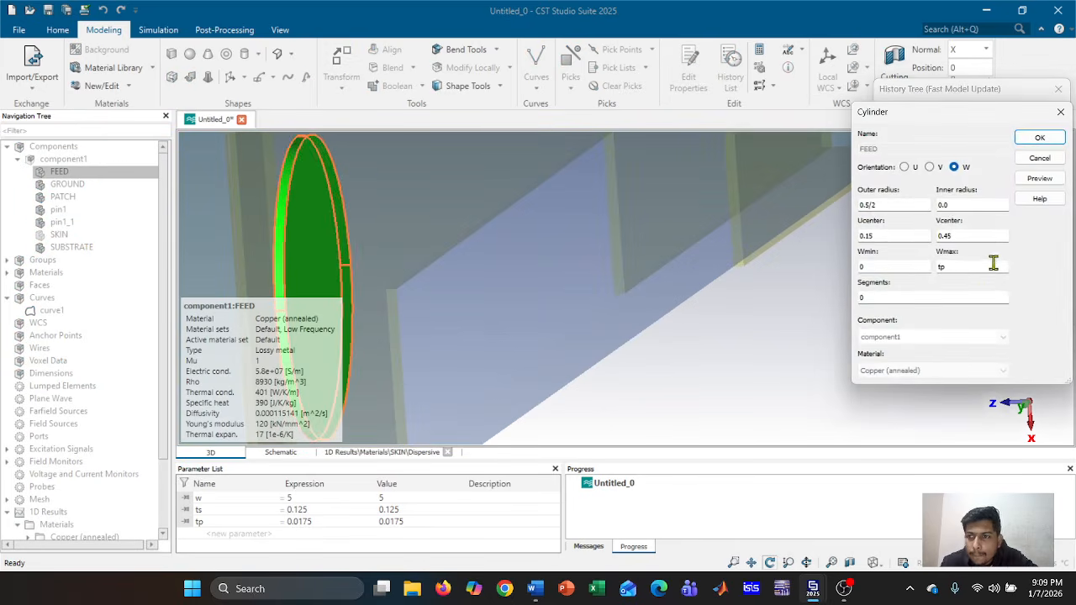
left_click(940, 267)
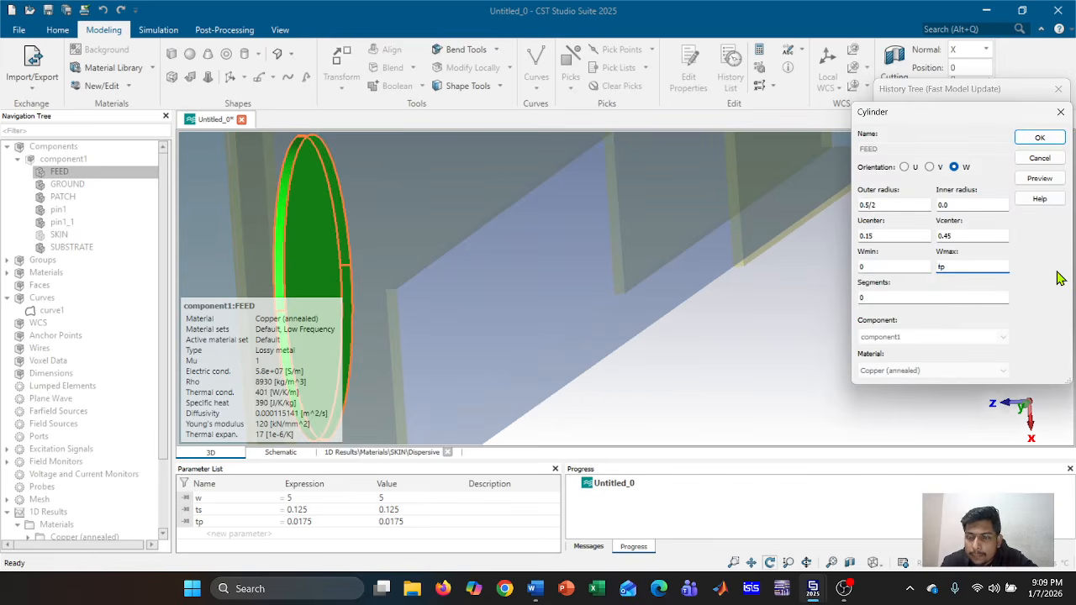
left_click(1061, 180)
middle_click_drag(543, 247, 717, 238)
left_click_drag(702, 243, 606, 264)
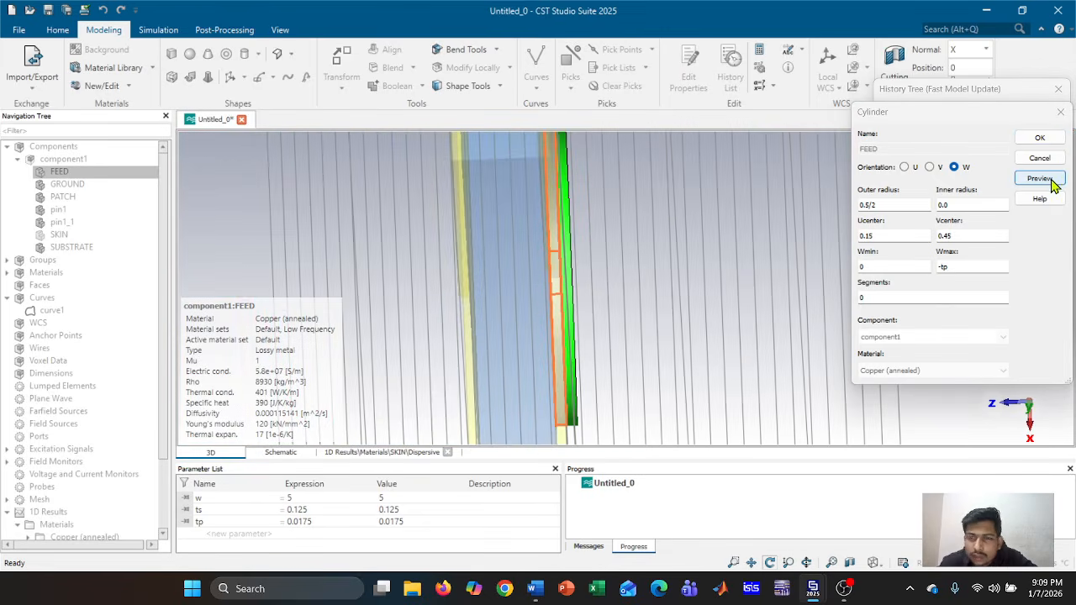
left_click(1043, 140)
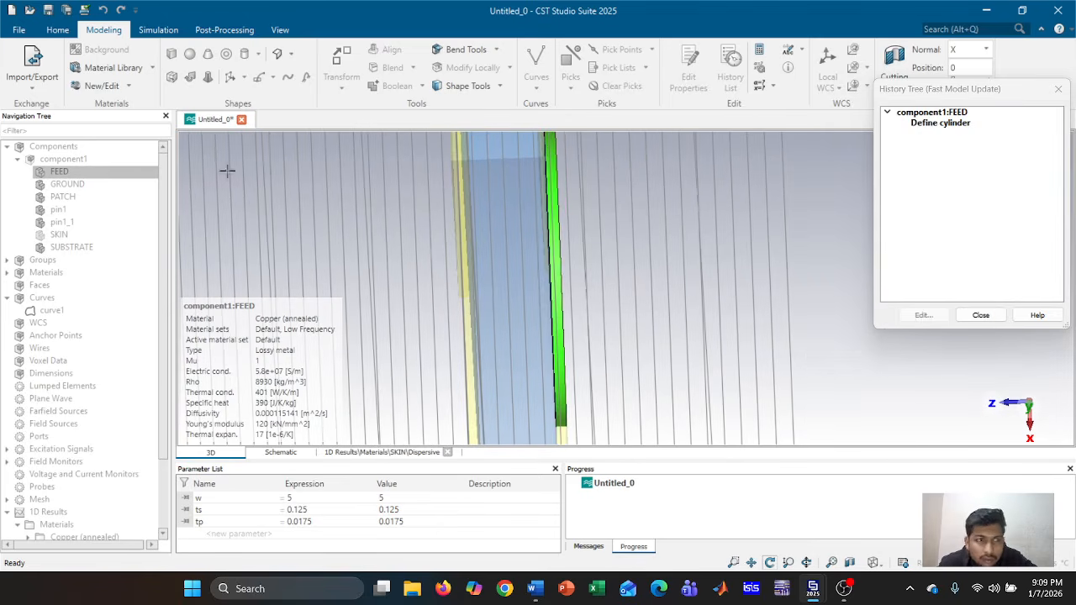
left_click(981, 315)
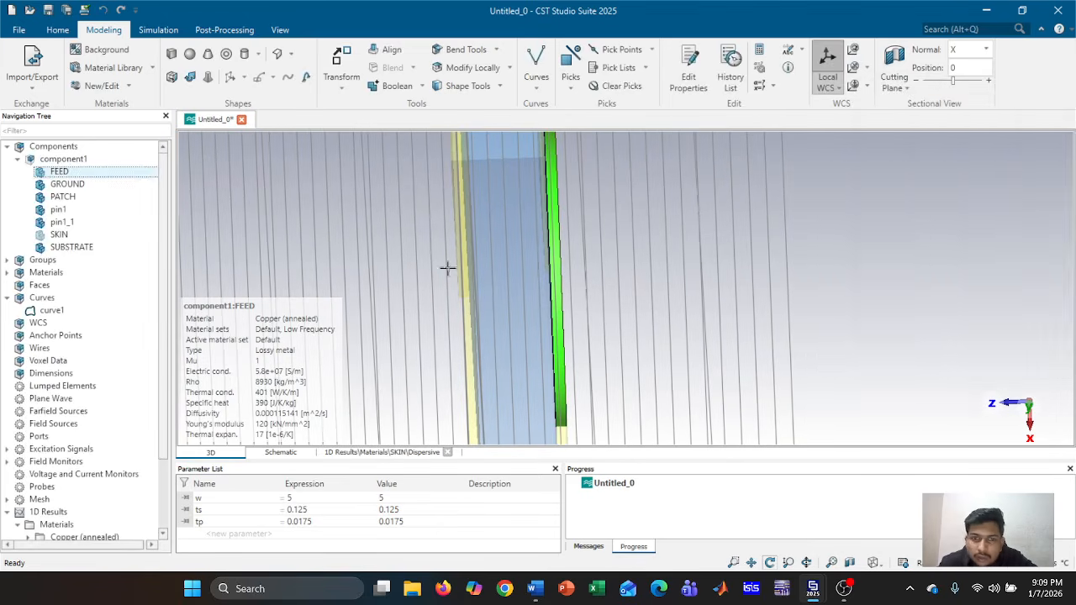
Inspect the reversed FEED against the substrate and open Transform for FEED
left_click(107, 161)
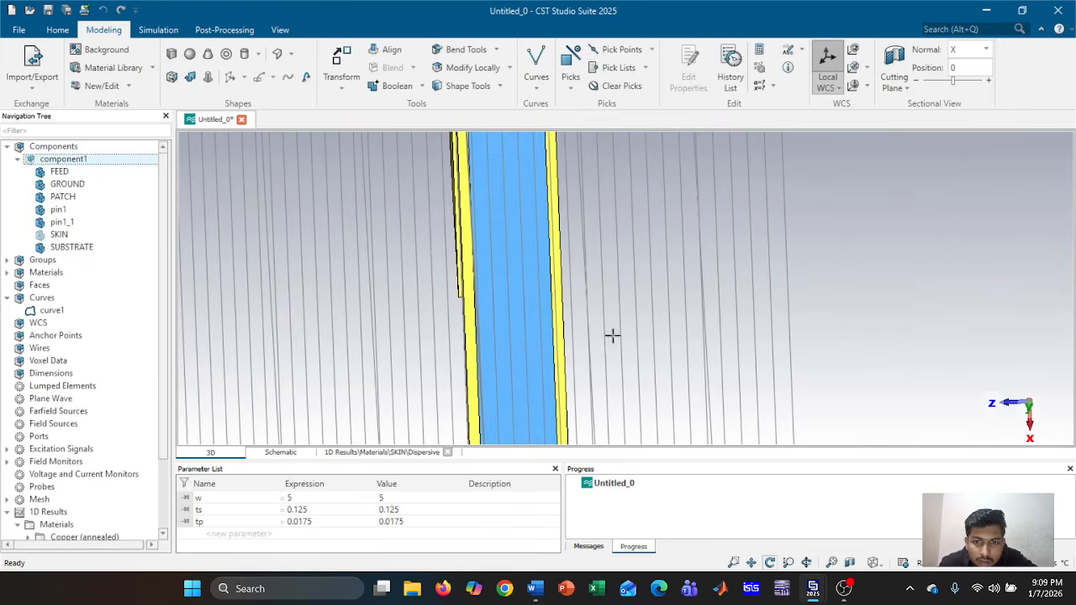
left_click_drag(613, 335, 663, 317)
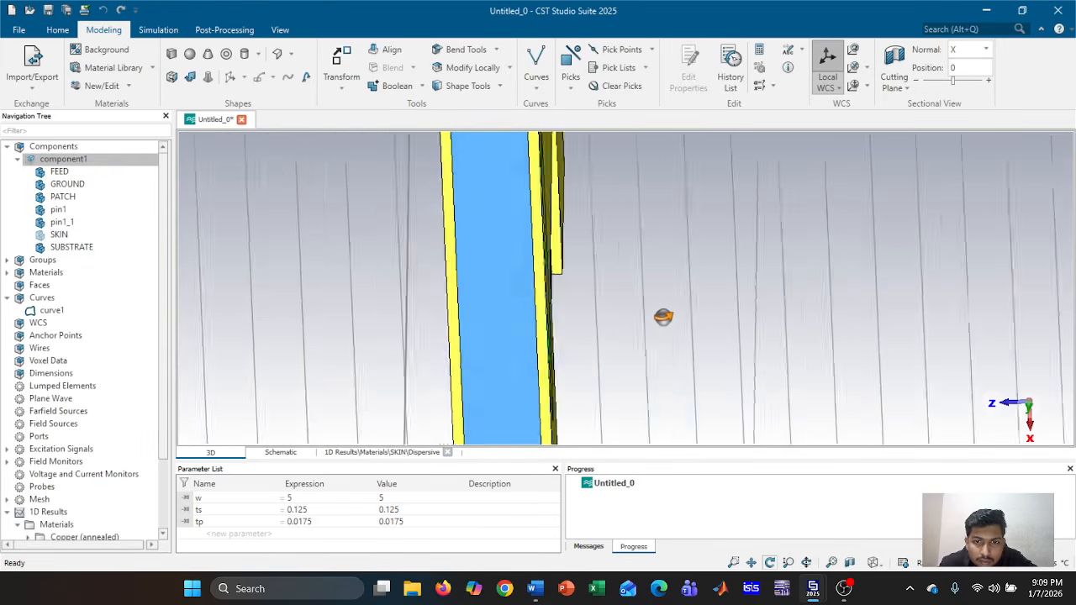
left_click(108, 173)
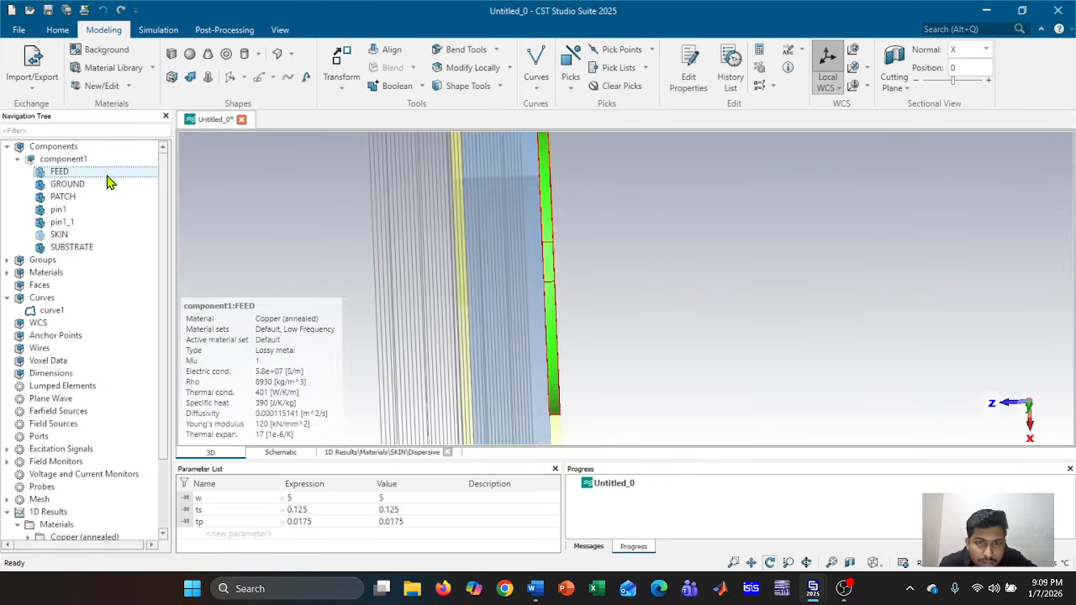
left_click(101, 162)
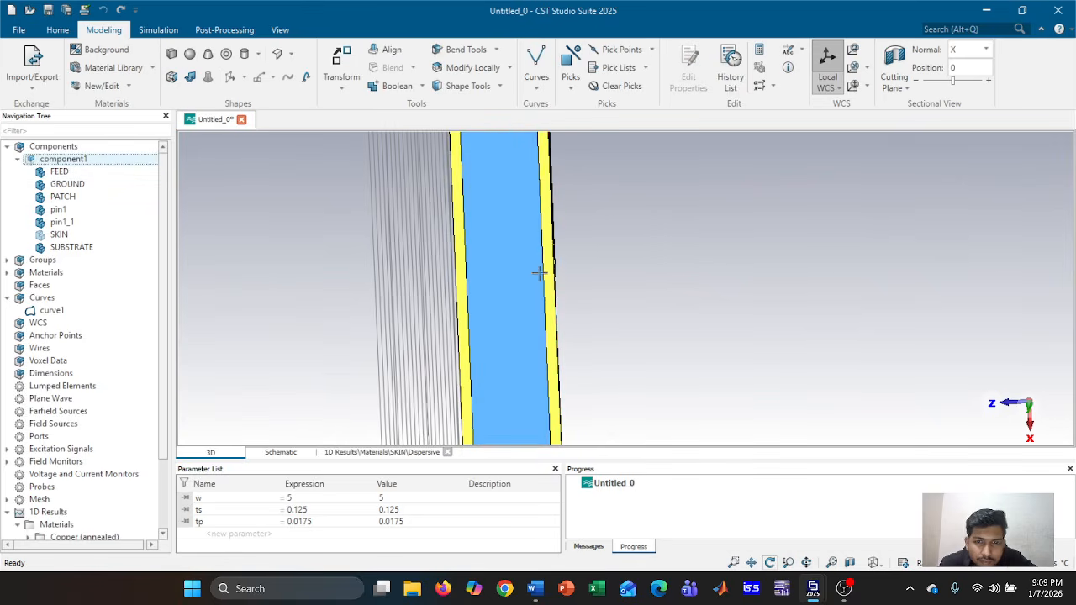
left_click_drag(539, 274, 538, 272)
scroll(539, 272, "up", 5)
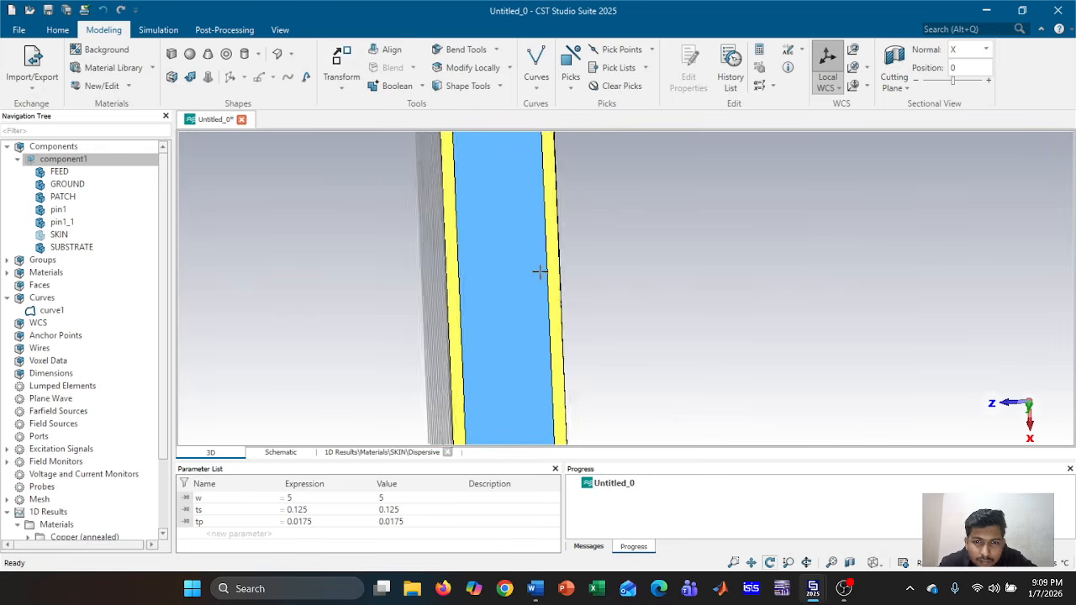
left_click(105, 173)
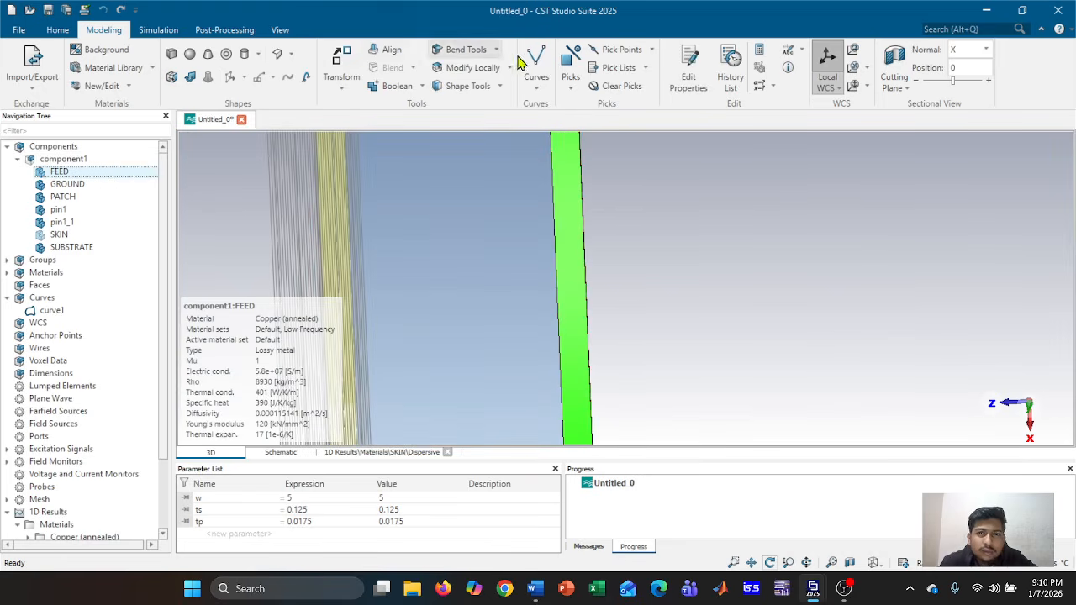
left_click(341, 67)
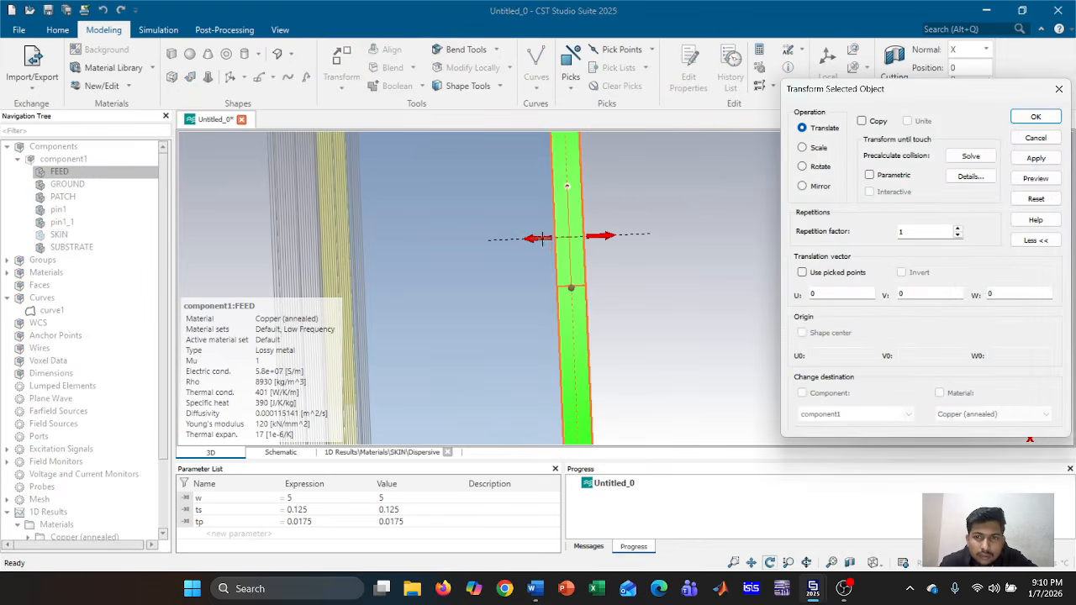
Translate FEED by -0.14255 along W, previewing before applying
left_click_drag(538, 238, 310, 242)
scroll(317, 242, "up", 5)
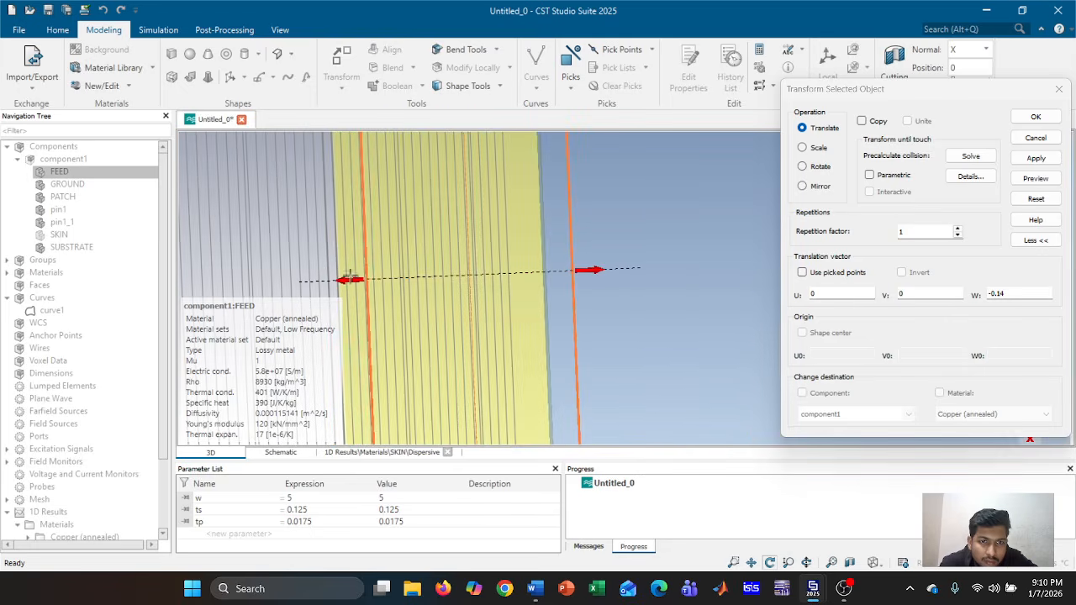
left_click_drag(350, 278, 321, 282)
scroll(408, 284, "up", 3)
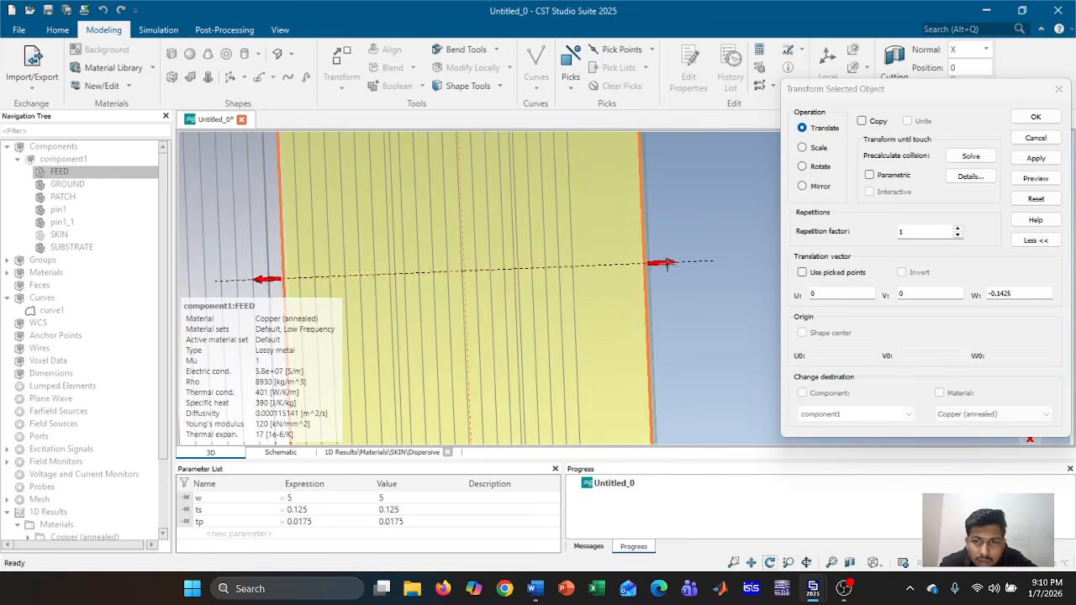
scroll(662, 264, "up", 1)
left_click_drag(657, 261, 654, 263)
scroll(656, 263, "up", 5)
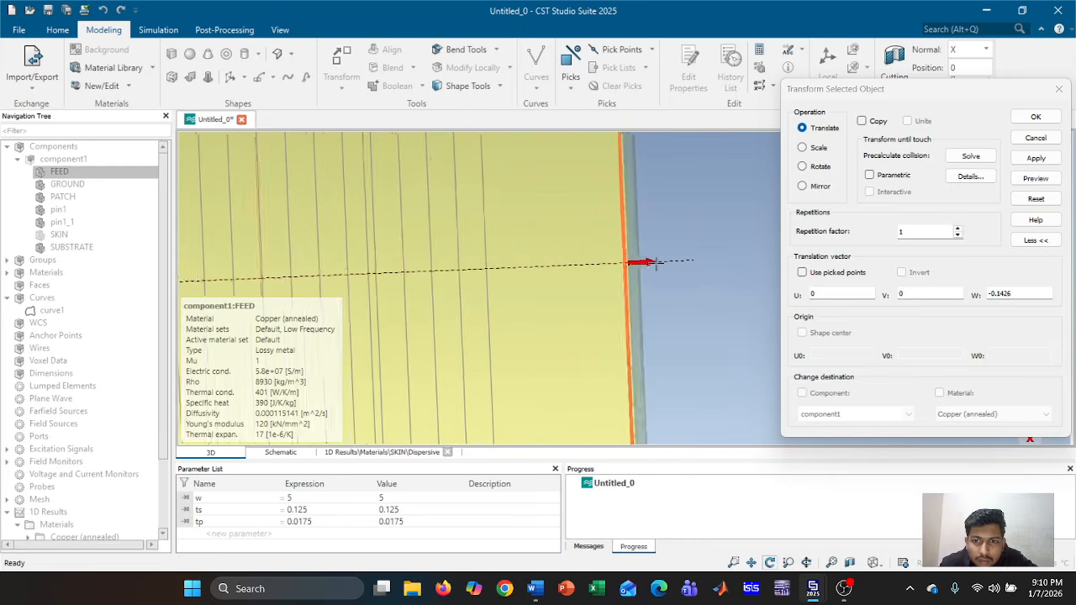
scroll(584, 262, "up", 3)
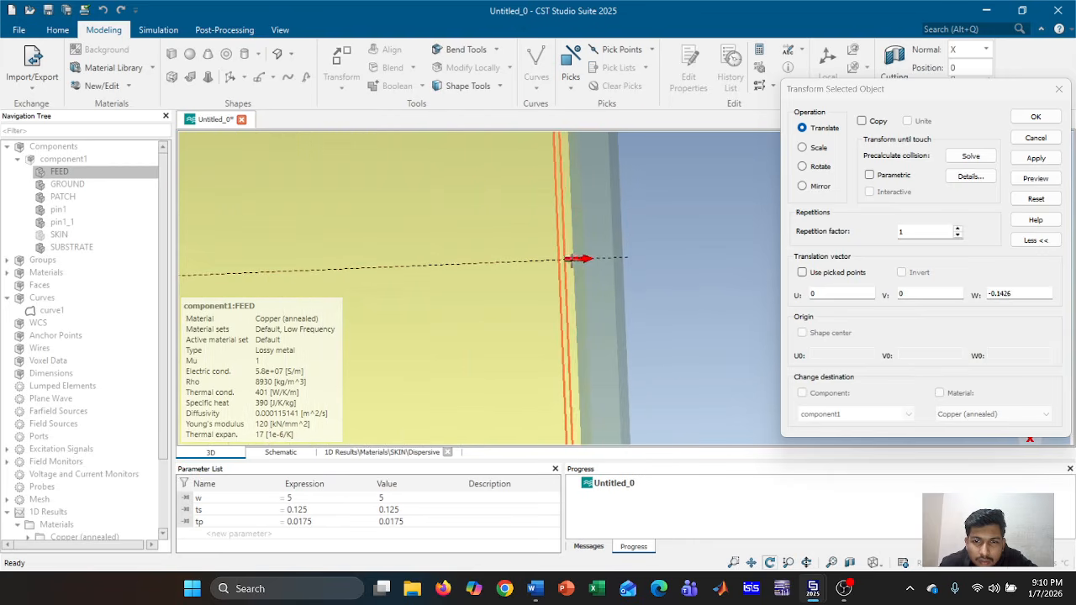
left_click_drag(571, 256, 579, 256)
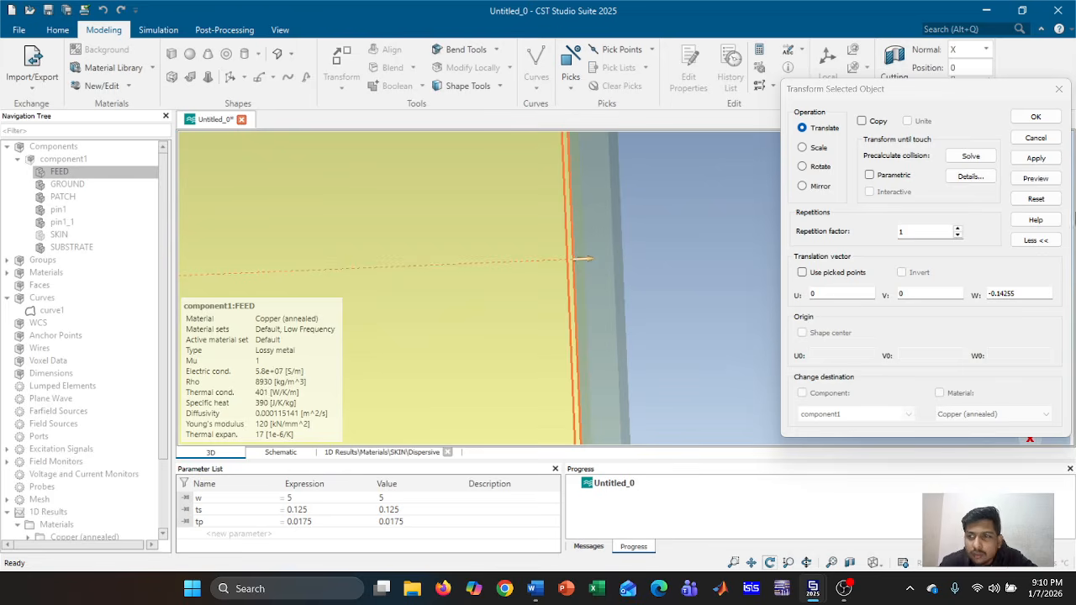
left_click(1035, 178)
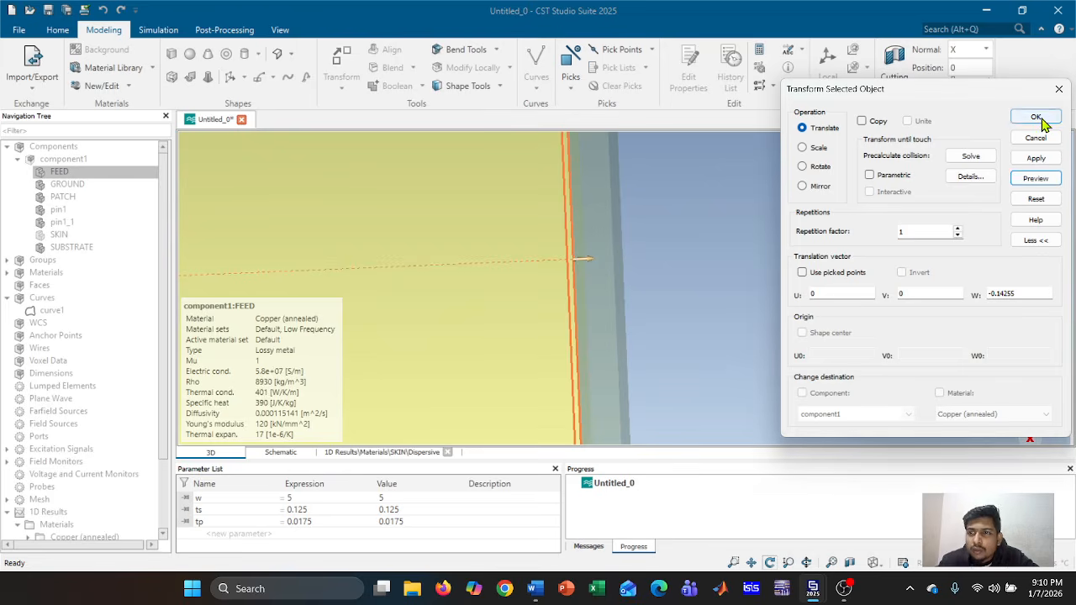
left_click(1039, 121)
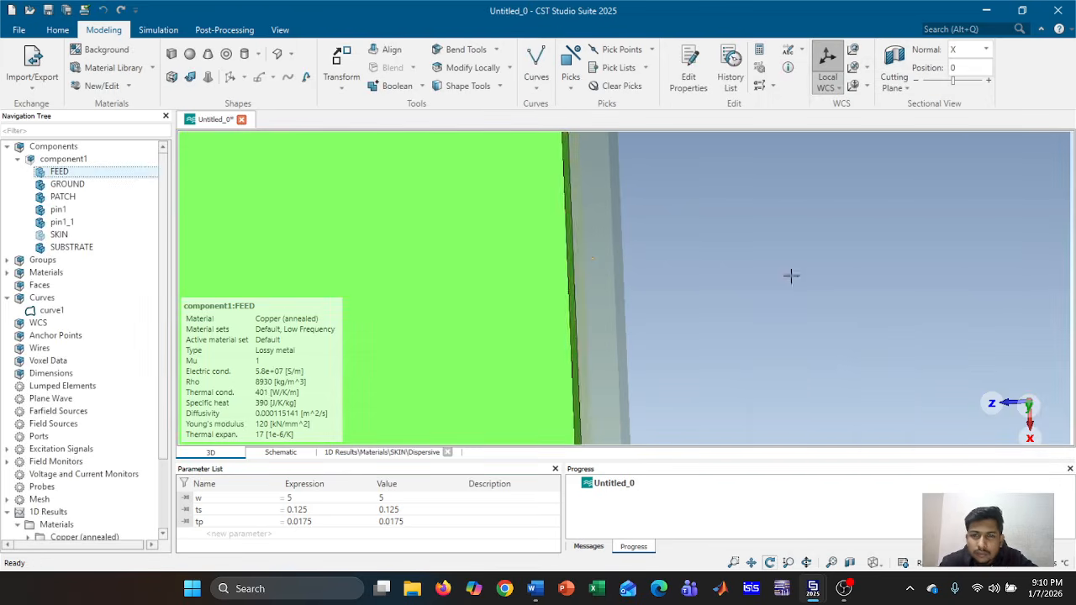
Zoom and rotate to see the FEED disc's face against the substrate
scroll(788, 264, "up", 10)
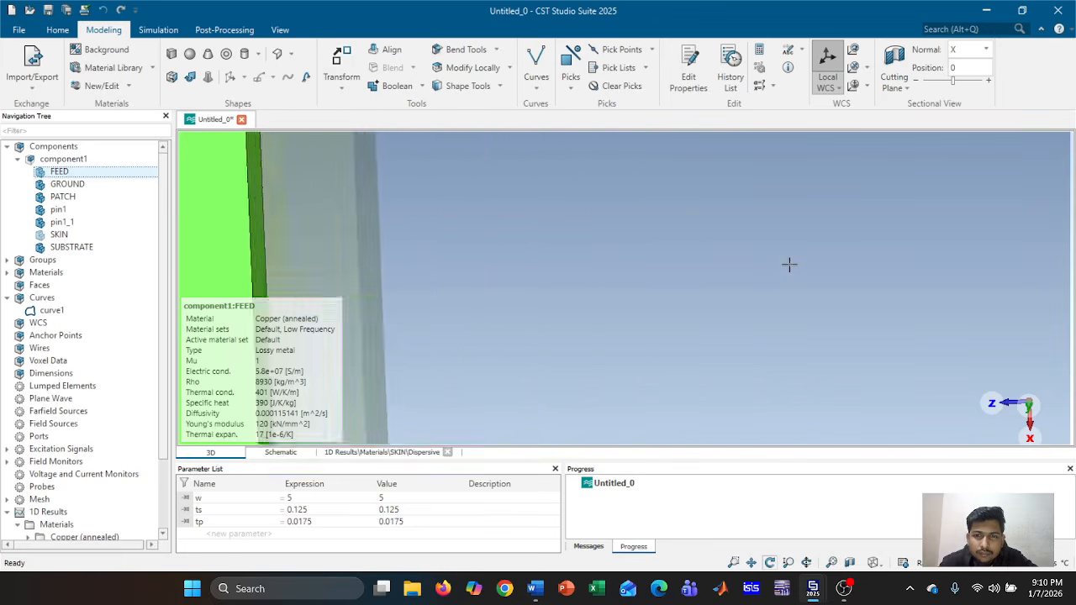
scroll(783, 247, "down", 11)
scroll(782, 246, "down", 5)
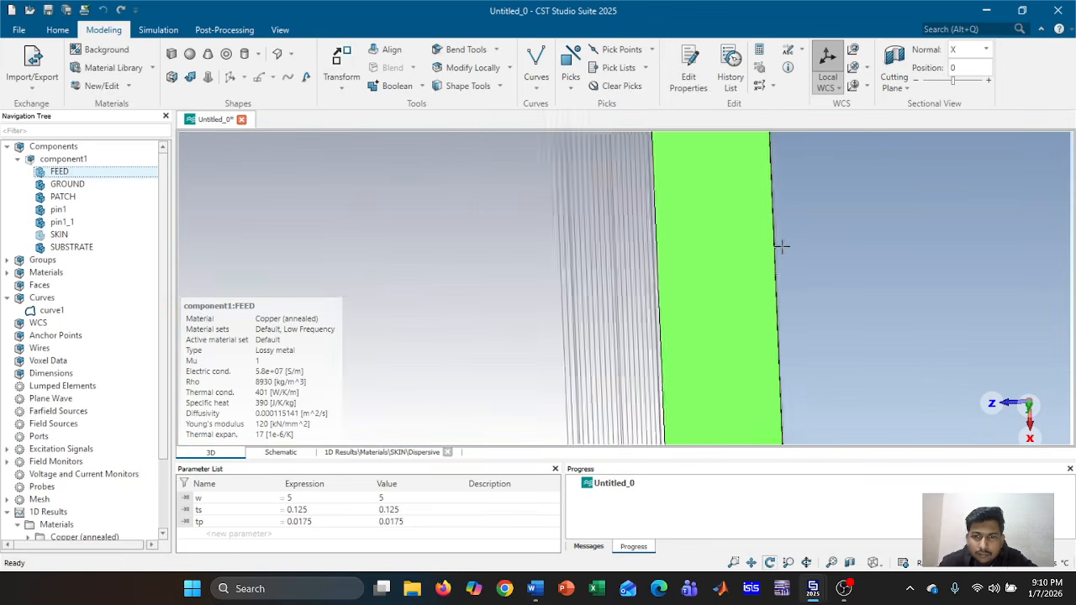
scroll(802, 311, "down", 2)
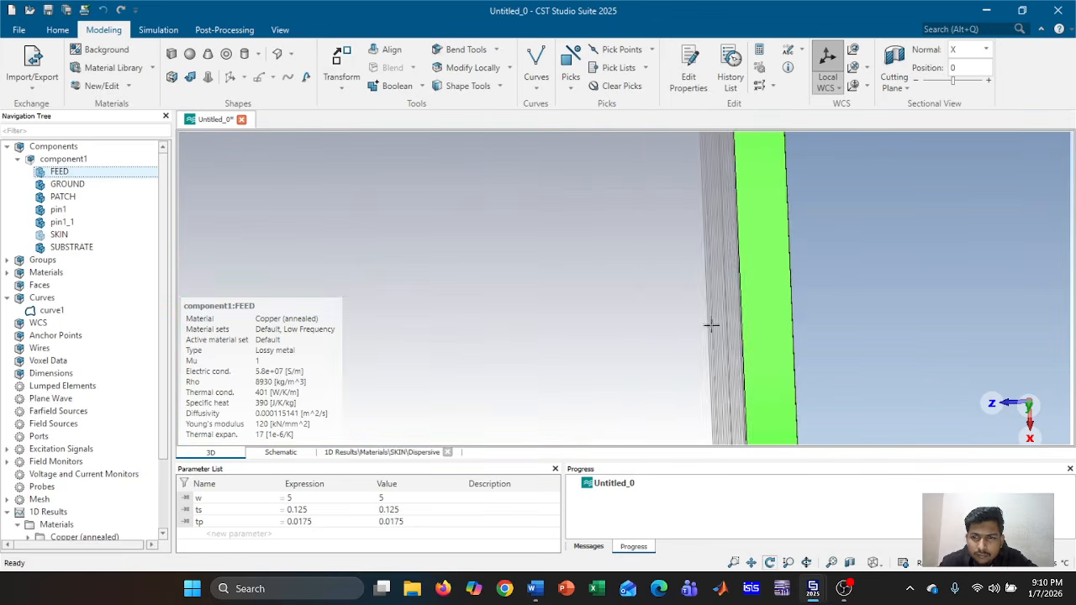
mouse_move(711, 325)
left_mouse_down()
mouse_move(967, 334)
mouse_move(855, 361)
left_mouse_up()
scroll(767, 327, "down", 7)
scroll(767, 327, "down", 4)
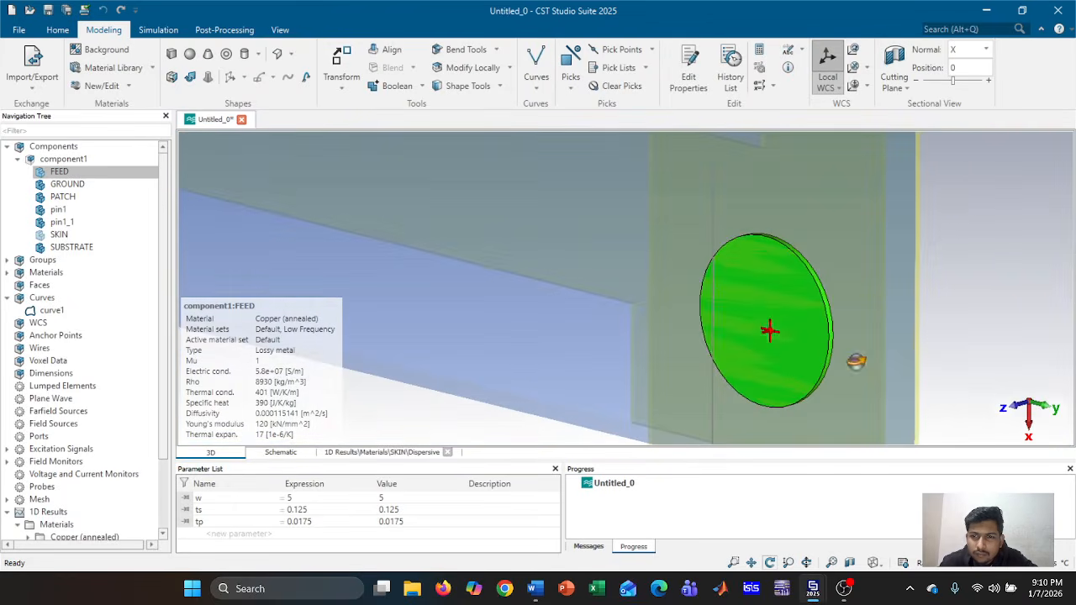
Select FEED and turn the model so the copper disc appears edge-on
left_click(101, 160)
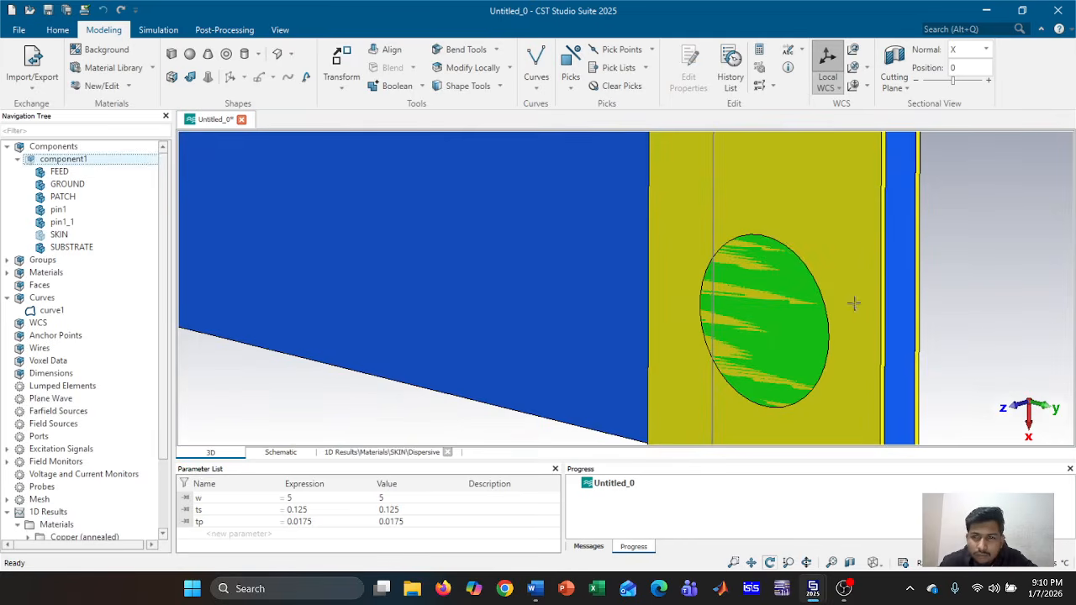
mouse_move(853, 303)
left_mouse_down()
mouse_move(627, 309)
mouse_move(661, 303)
left_mouse_up()
left_click(112, 173)
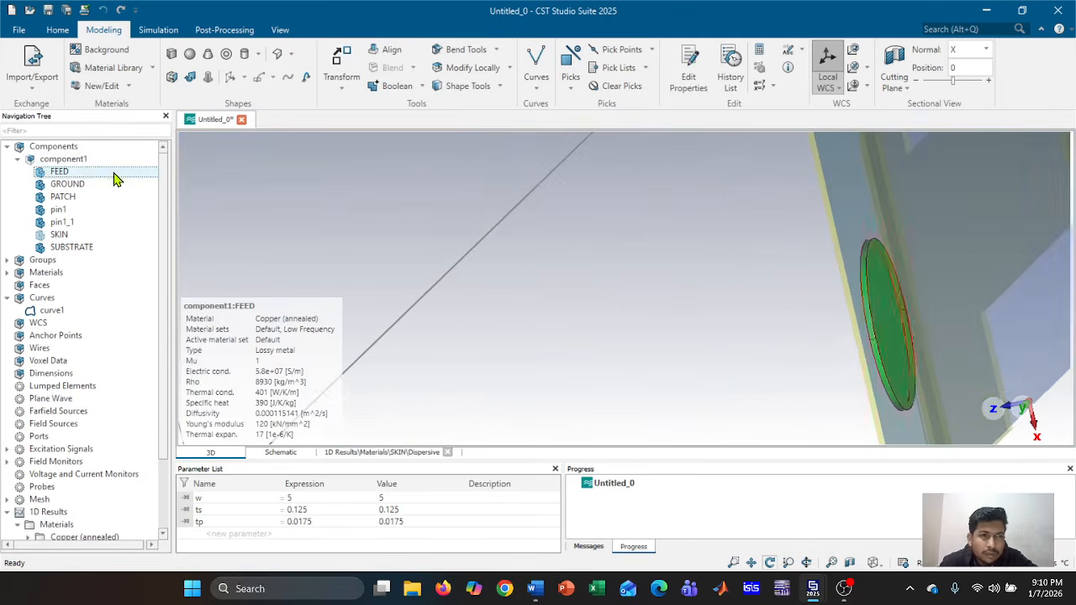
left_click_drag(924, 325, 598, 303)
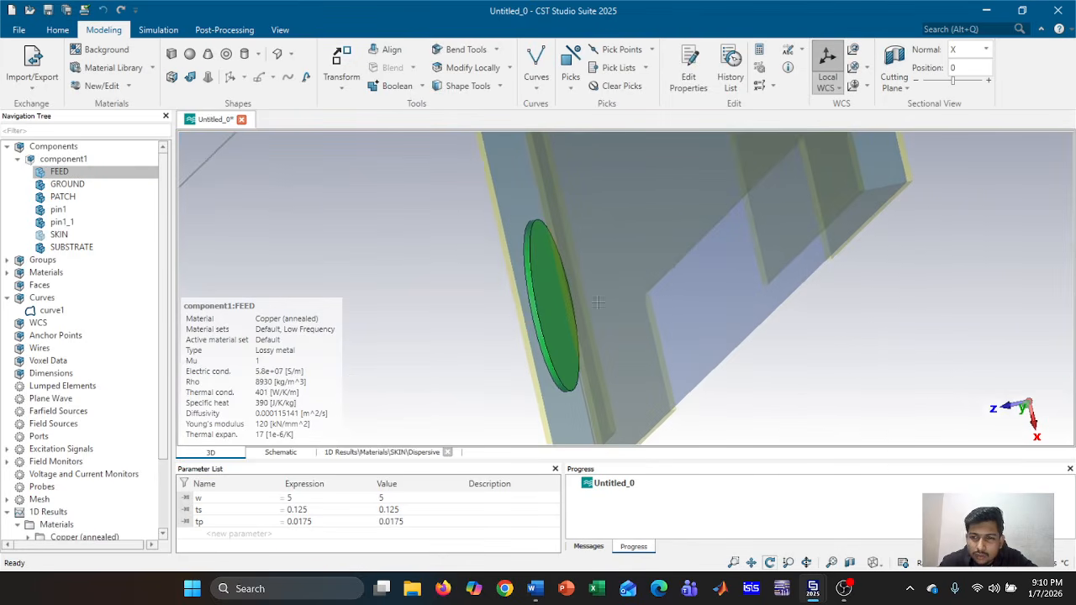
left_click_drag(676, 296, 579, 306)
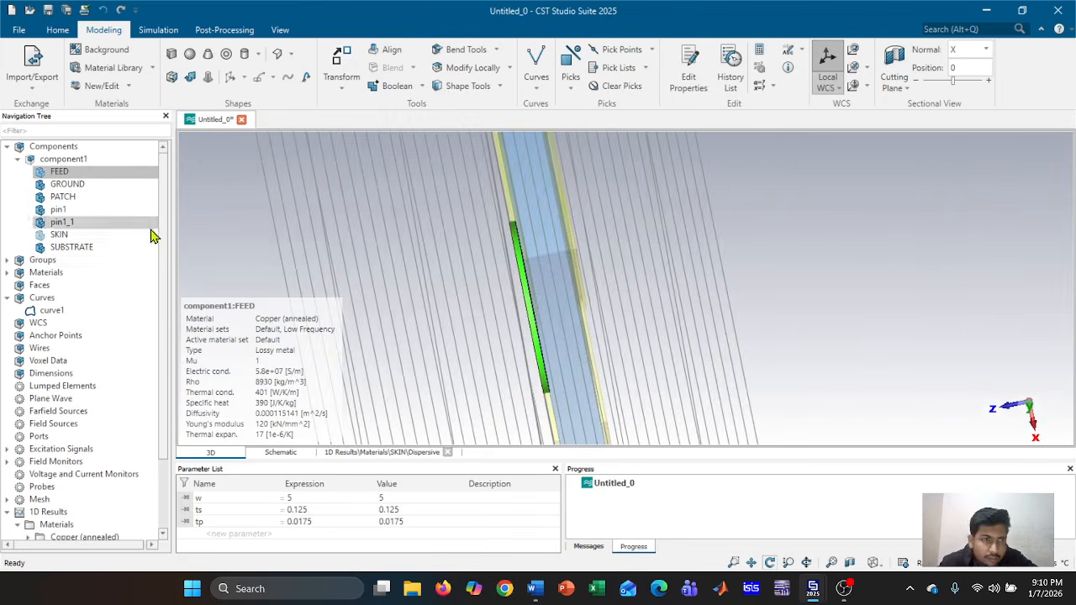
left_click(59, 172)
left_click(345, 63)
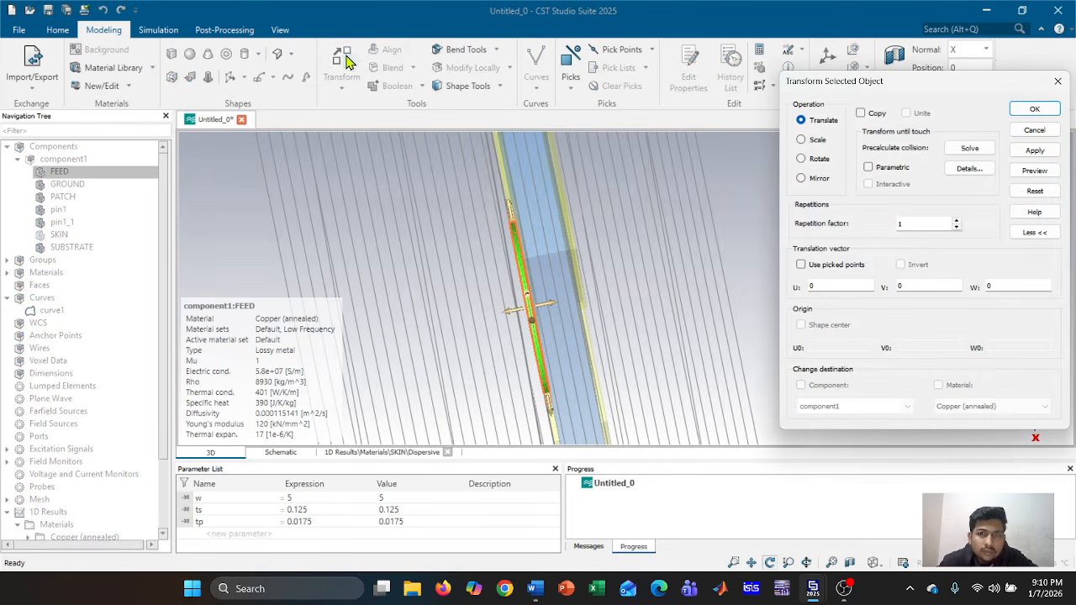
left_click(860, 113)
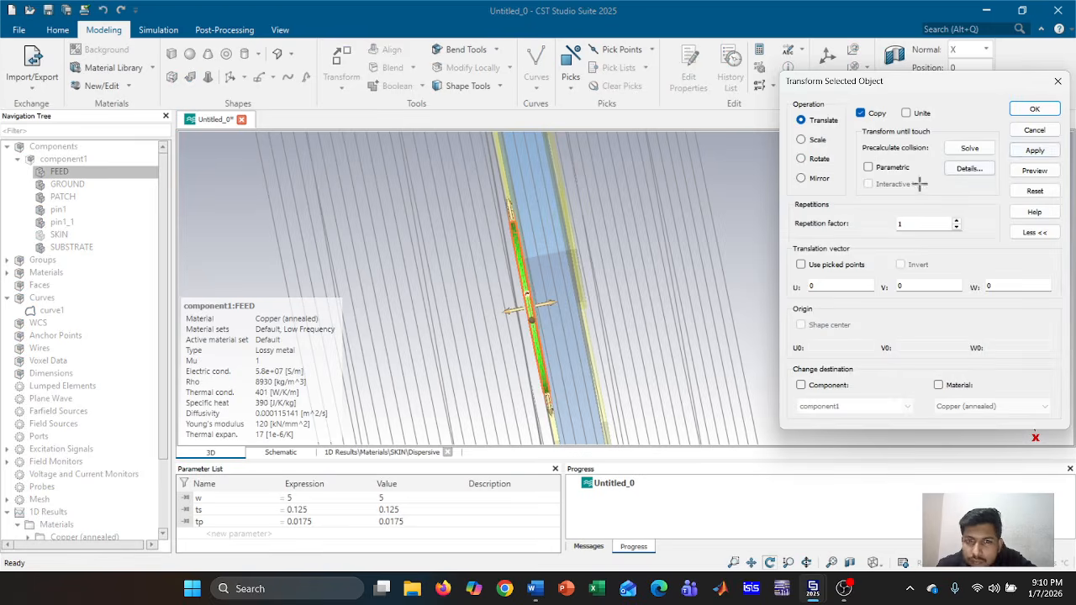
left_click(1034, 132)
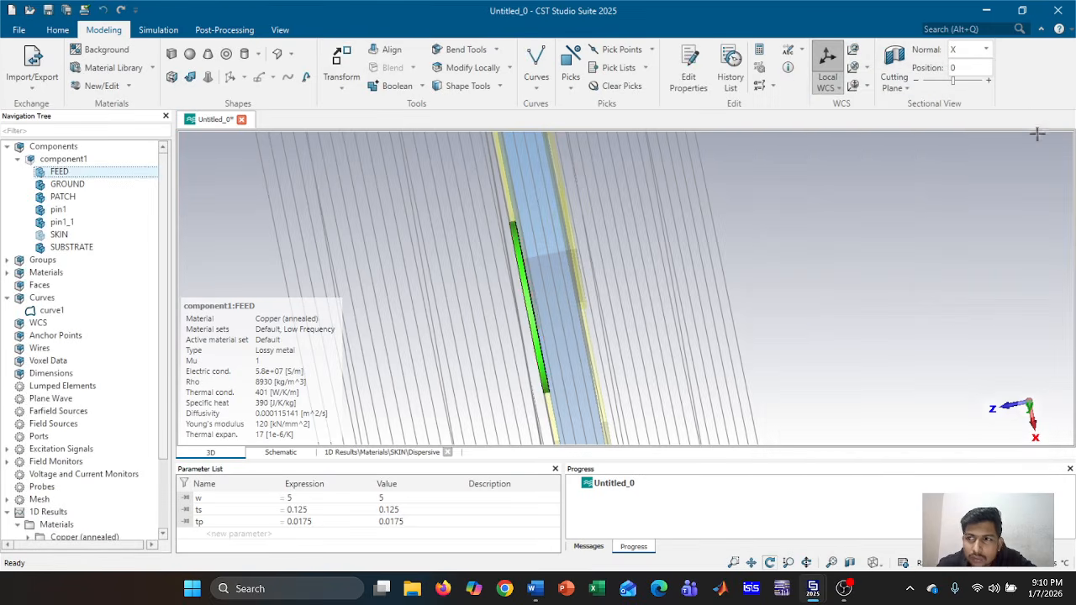
scroll(731, 235, "down", 1)
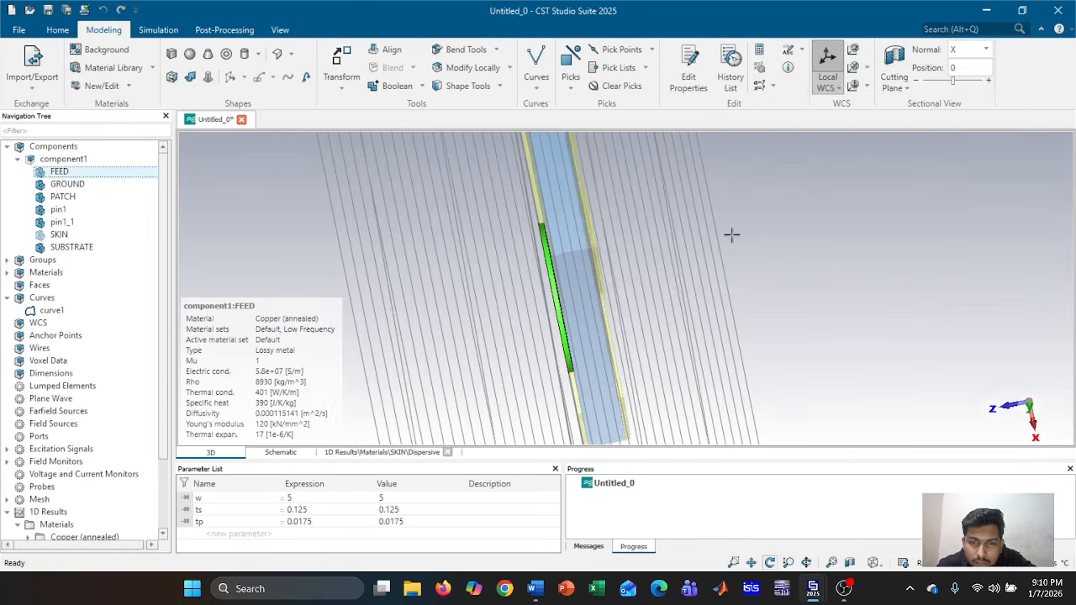
left_click(89, 160)
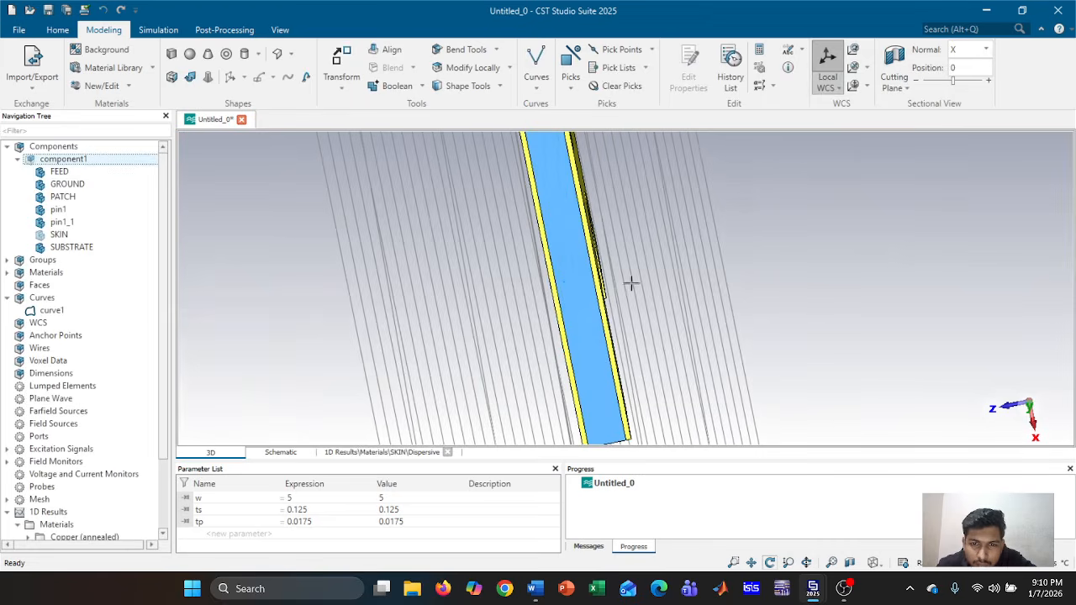
scroll(631, 284, "up", 2)
scroll(619, 297, "up", 1)
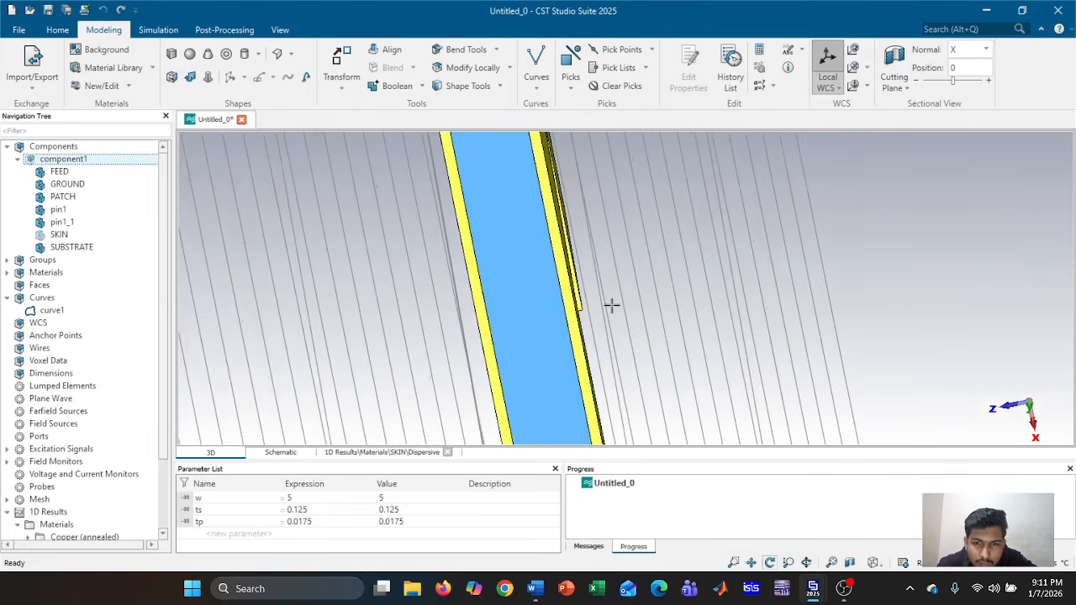
left_click_drag(612, 305, 609, 283)
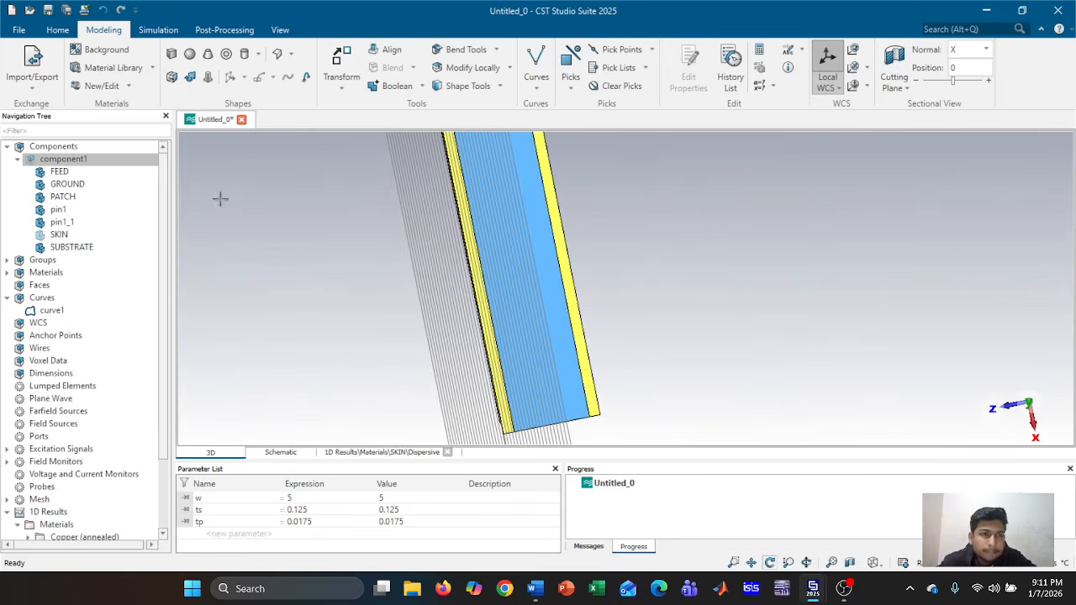
left_click(112, 175)
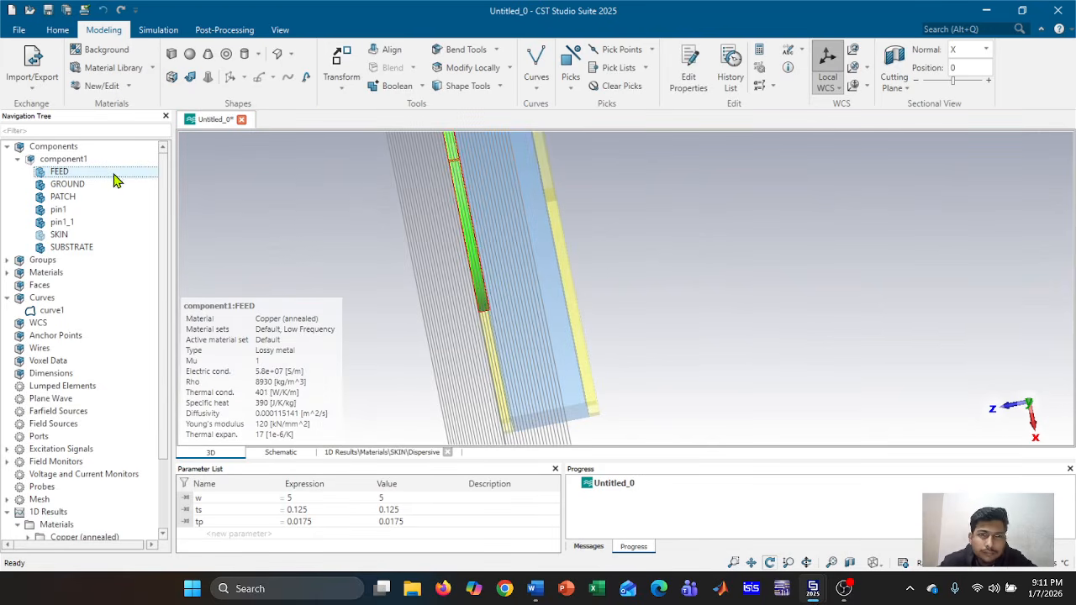
left_click(343, 64)
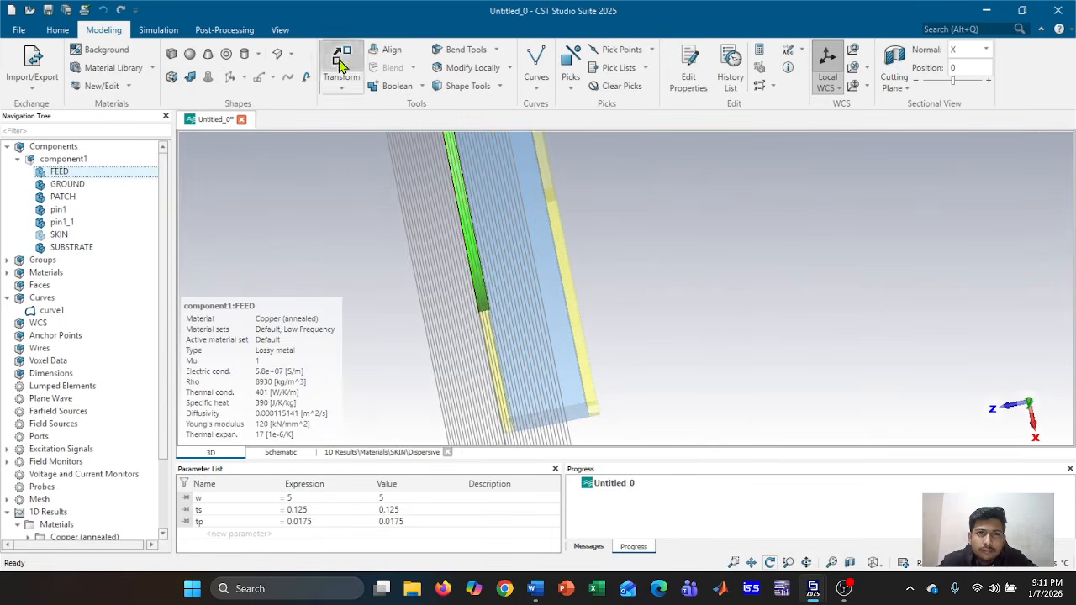
With Copy enabled, drag a copy of FEED along W to about 0.1425
left_click(867, 107)
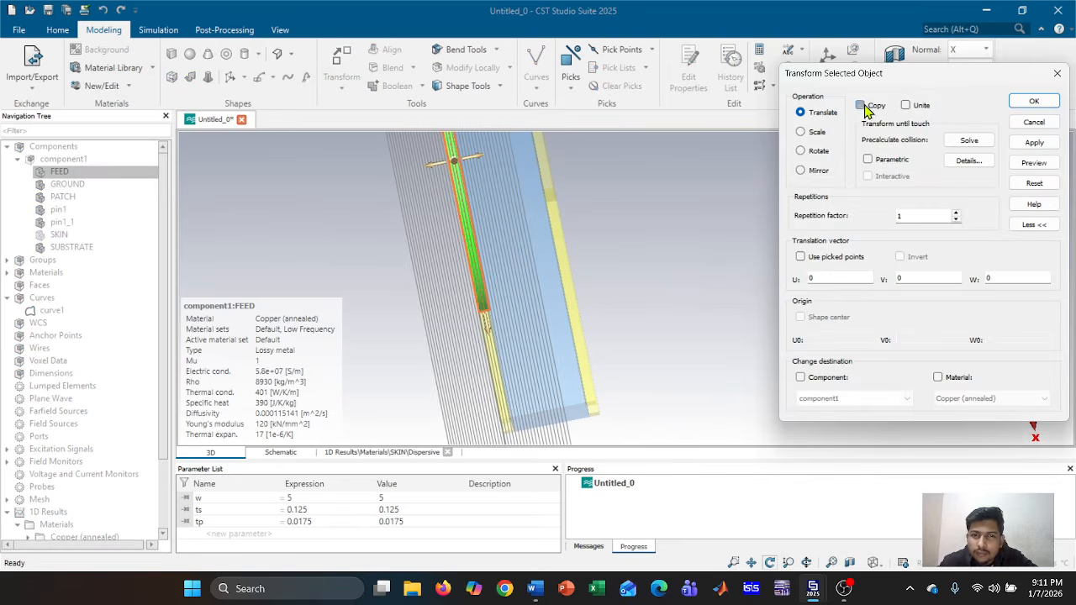
left_click_drag(479, 155, 559, 143)
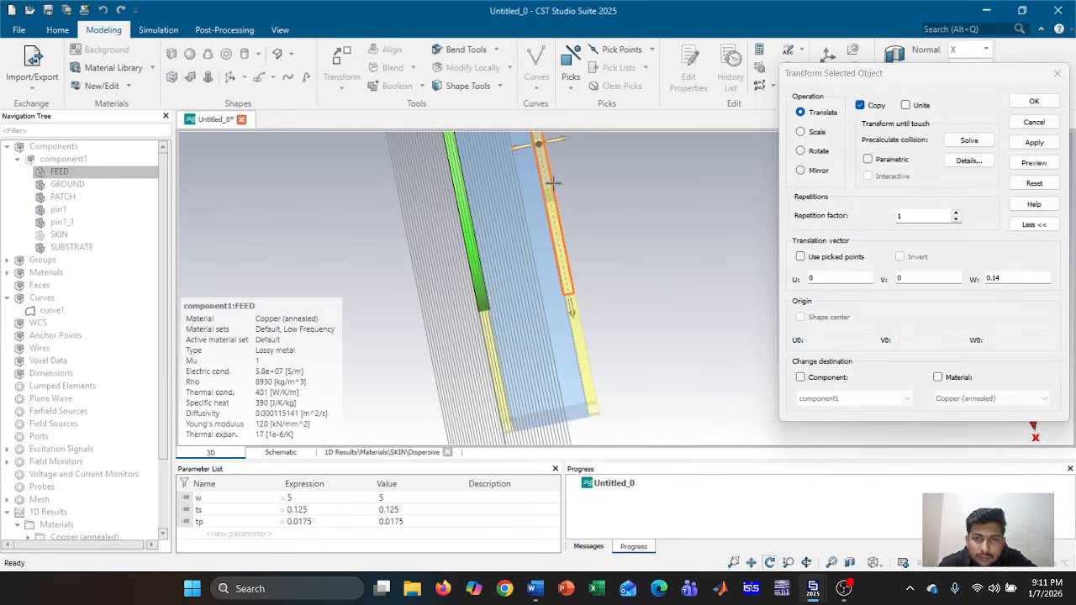
scroll(555, 328, "up", 5)
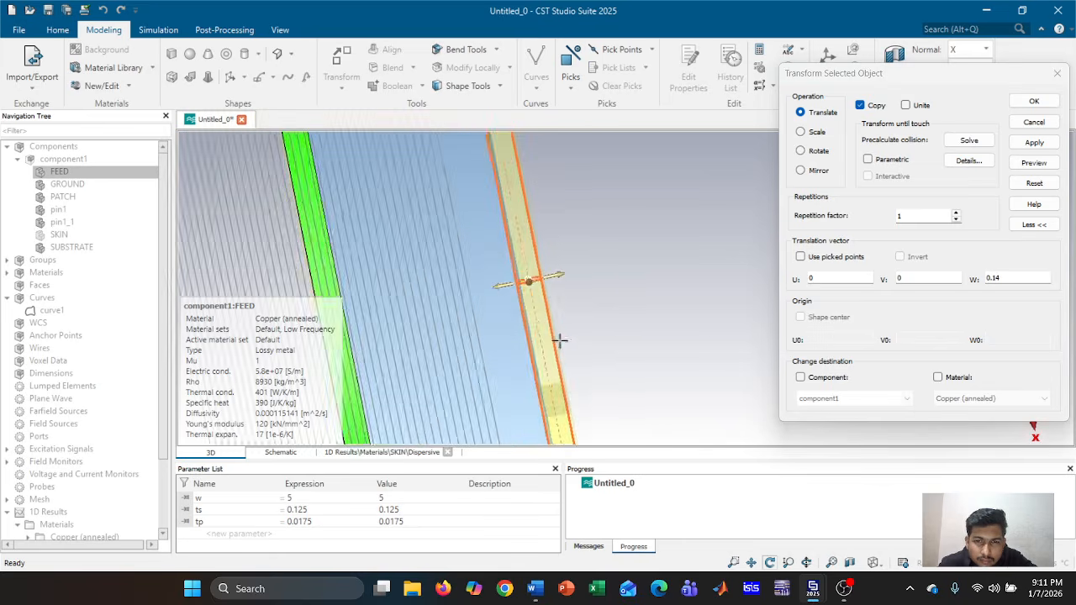
scroll(558, 334, "up", 3)
middle_click_drag(580, 210, 590, 318)
left_click_drag(530, 257, 534, 256)
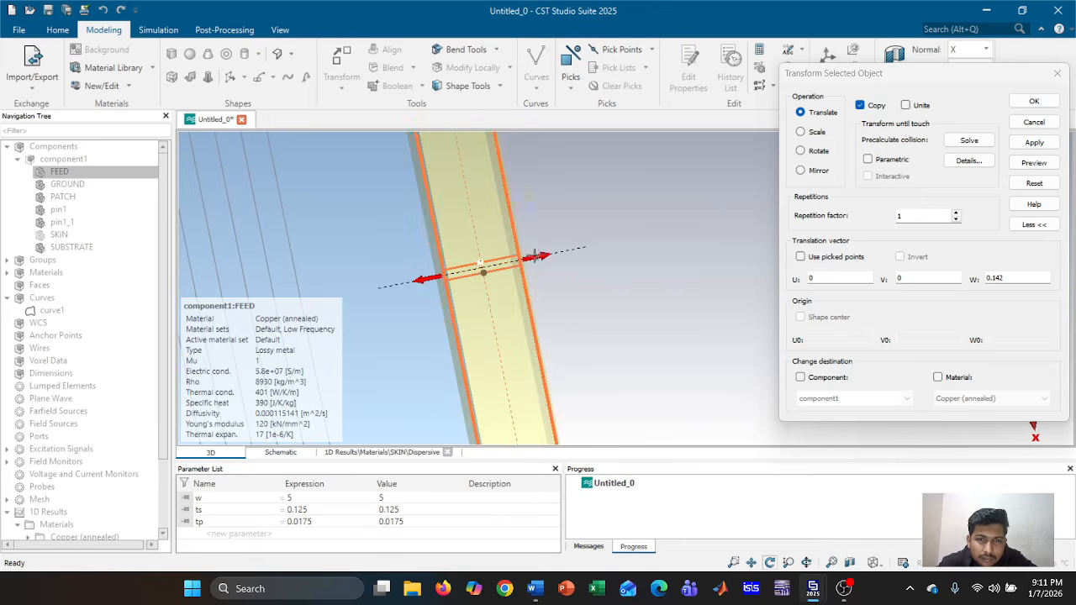
scroll(535, 256, "up", 4)
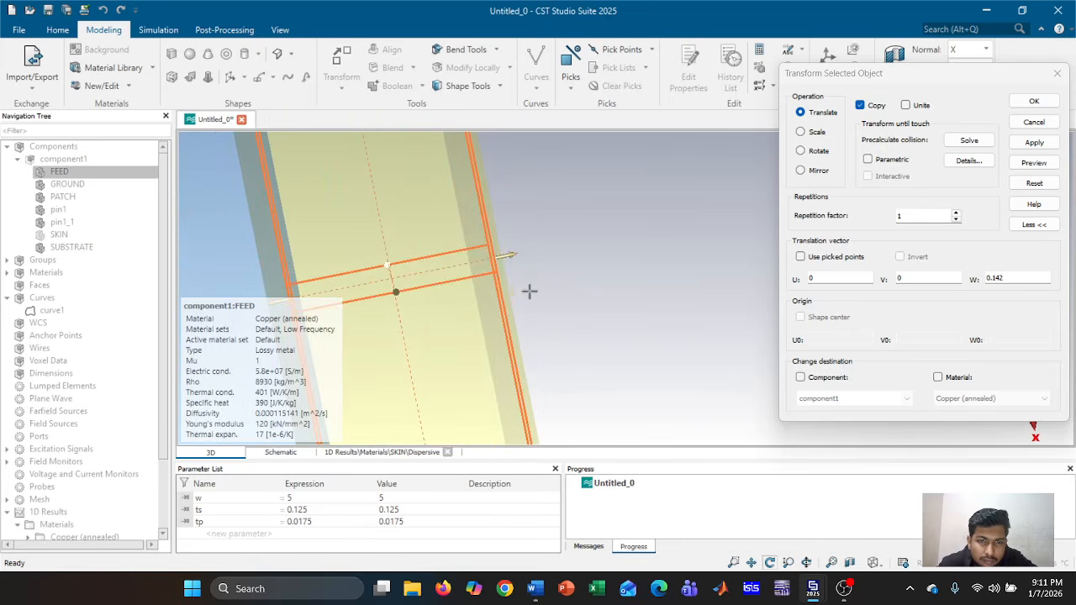
middle_click_drag(531, 291, 578, 278)
left_click_drag(559, 243, 561, 241)
scroll(560, 241, "up", 4)
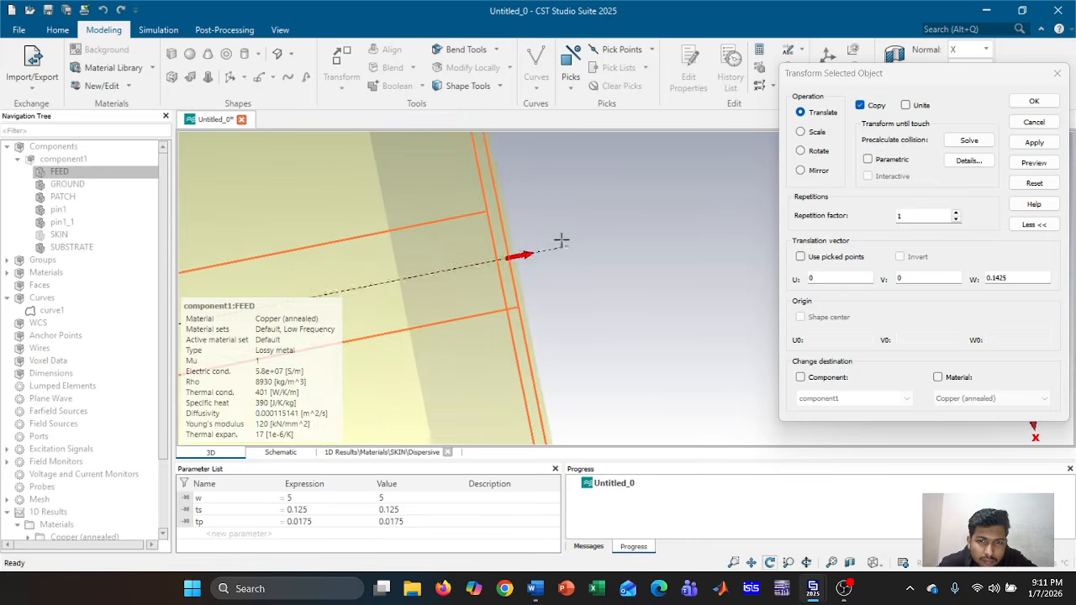
scroll(542, 248, "up", 1)
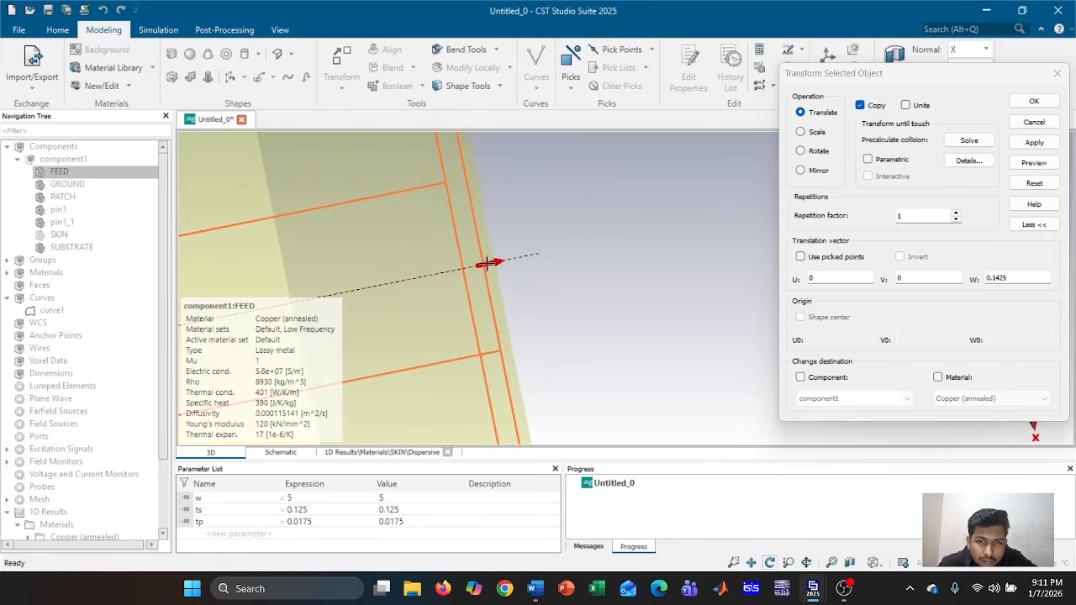
left_click_drag(488, 264, 503, 259)
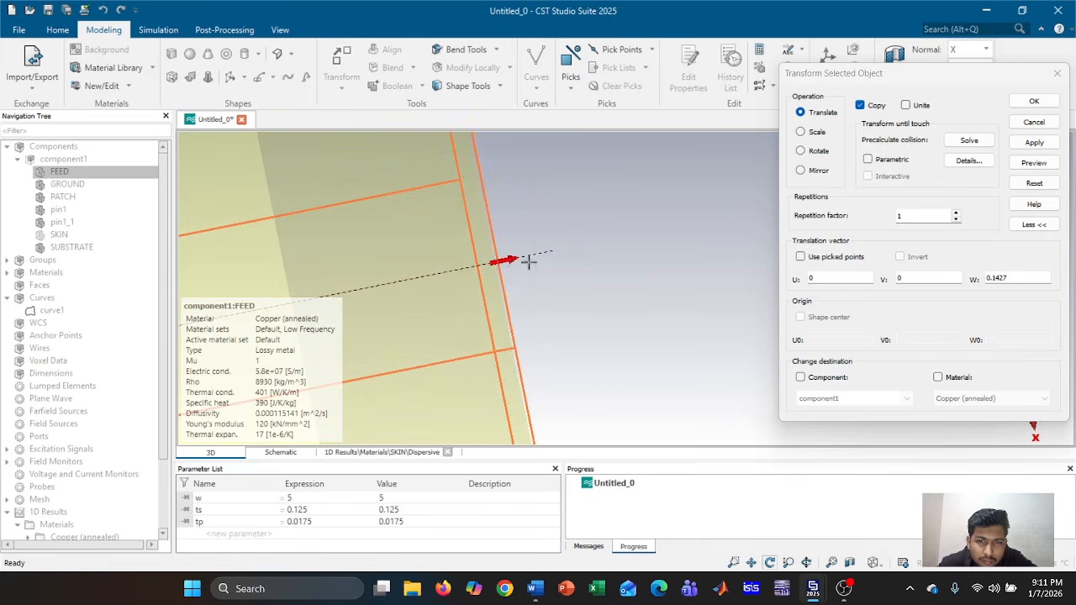
Fine-tune the copy's W offset to 0.14265 and create FEED_1
scroll(536, 266, "up", 2)
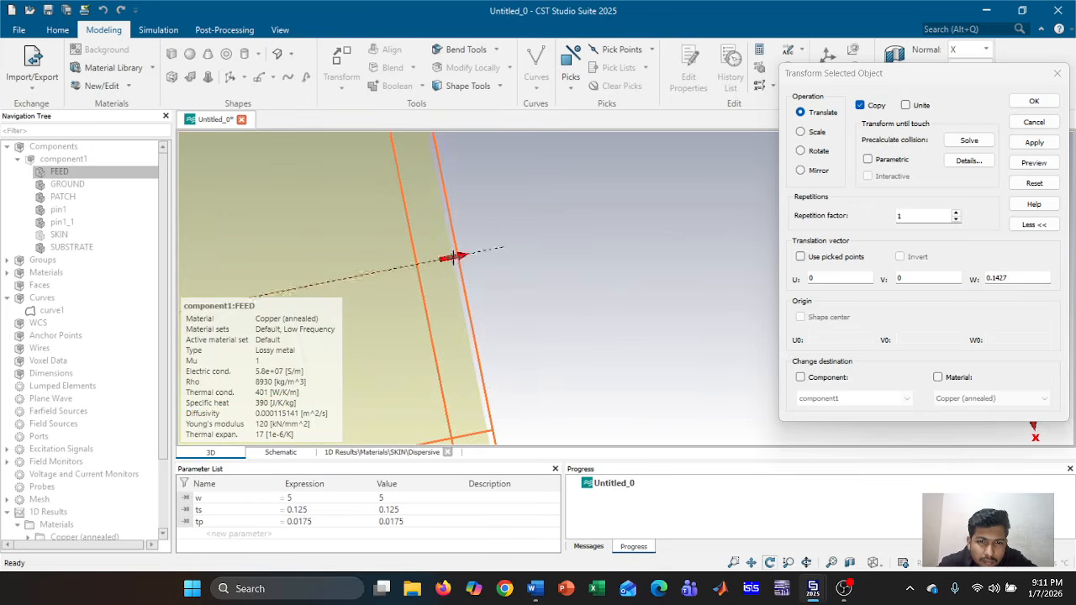
middle_click_drag(510, 279, 780, 256)
middle_click_drag(513, 302, 739, 264)
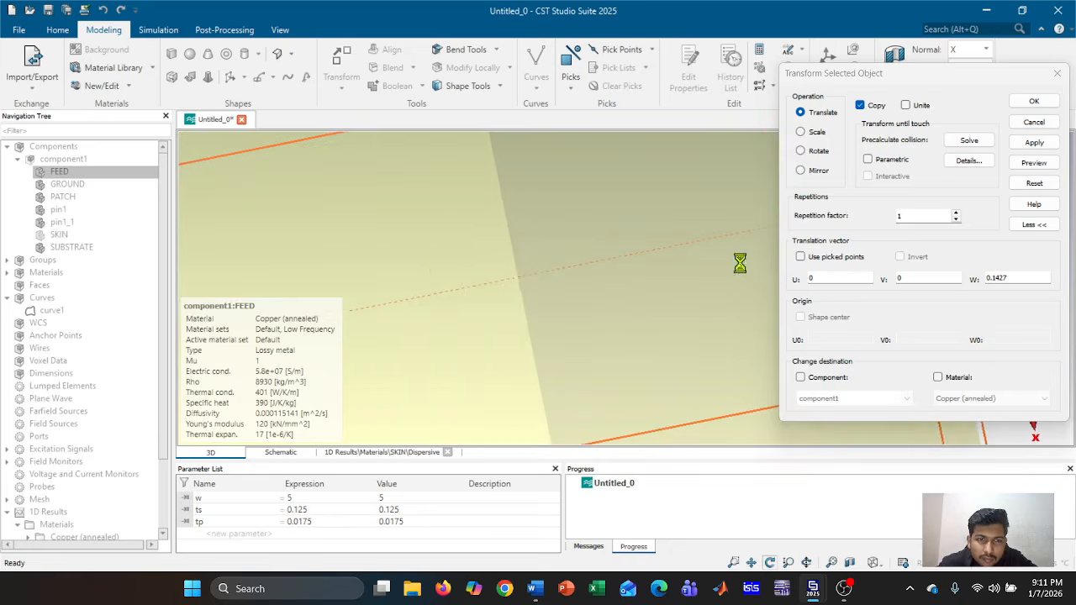
scroll(597, 295, "down", 3)
scroll(597, 295, "down", 3)
middle_click_drag(522, 309, 648, 269)
scroll(648, 269, "up", 3)
scroll(648, 269, "down", 4)
scroll(647, 269, "down", 3)
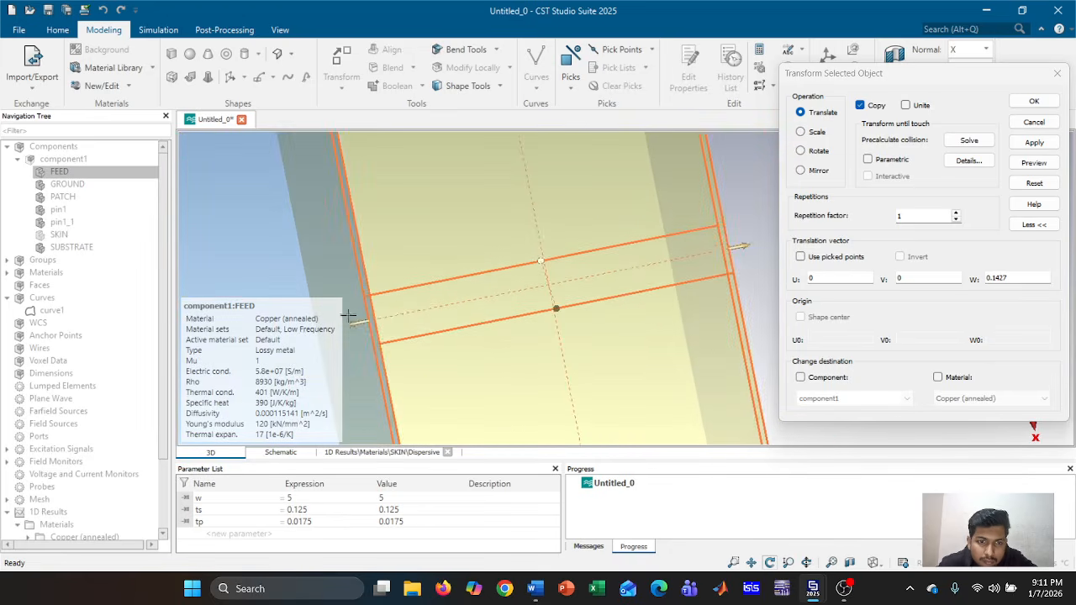
left_click_drag(359, 322, 355, 323)
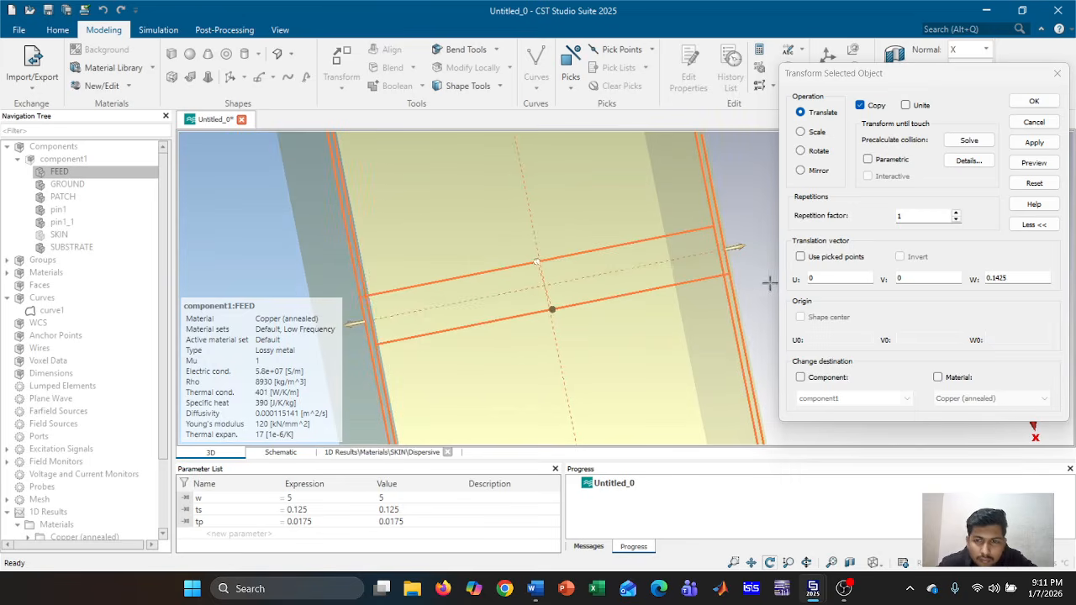
scroll(747, 279, "up", 5)
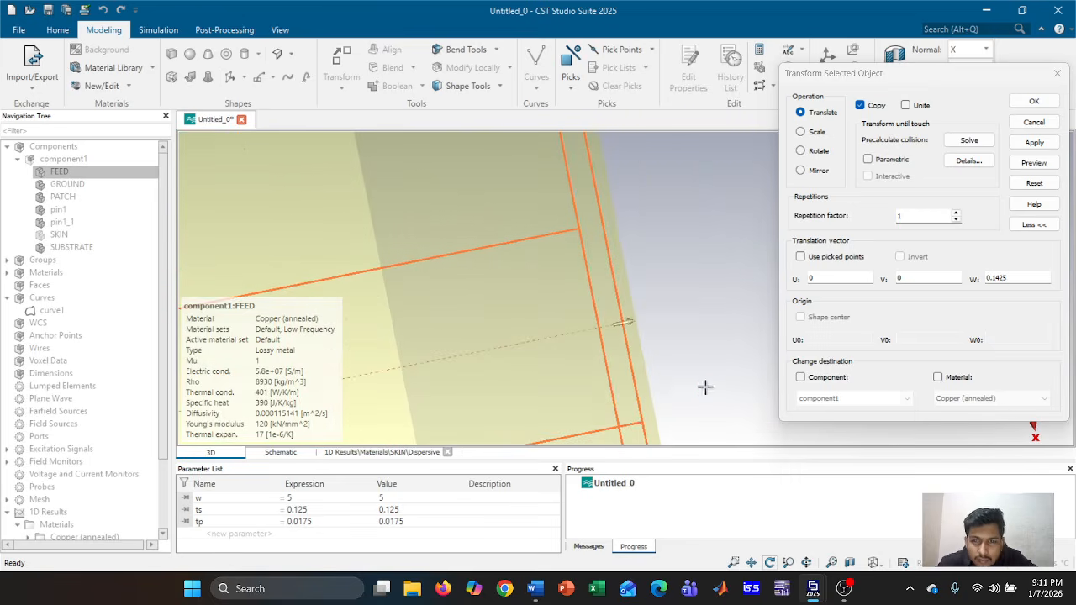
left_click_drag(634, 320, 640, 319)
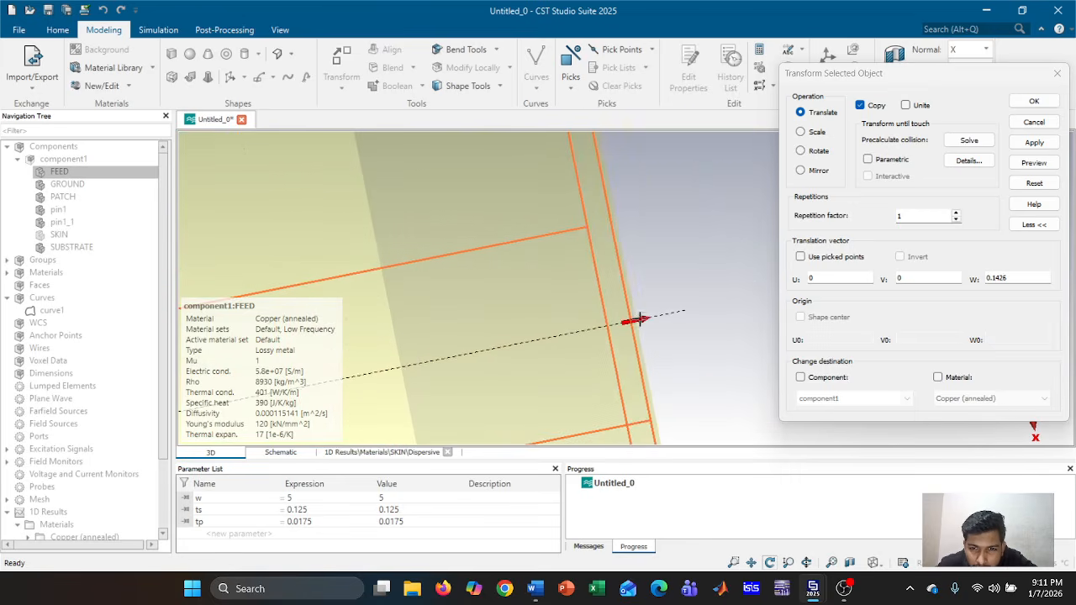
scroll(640, 319, "up", 3)
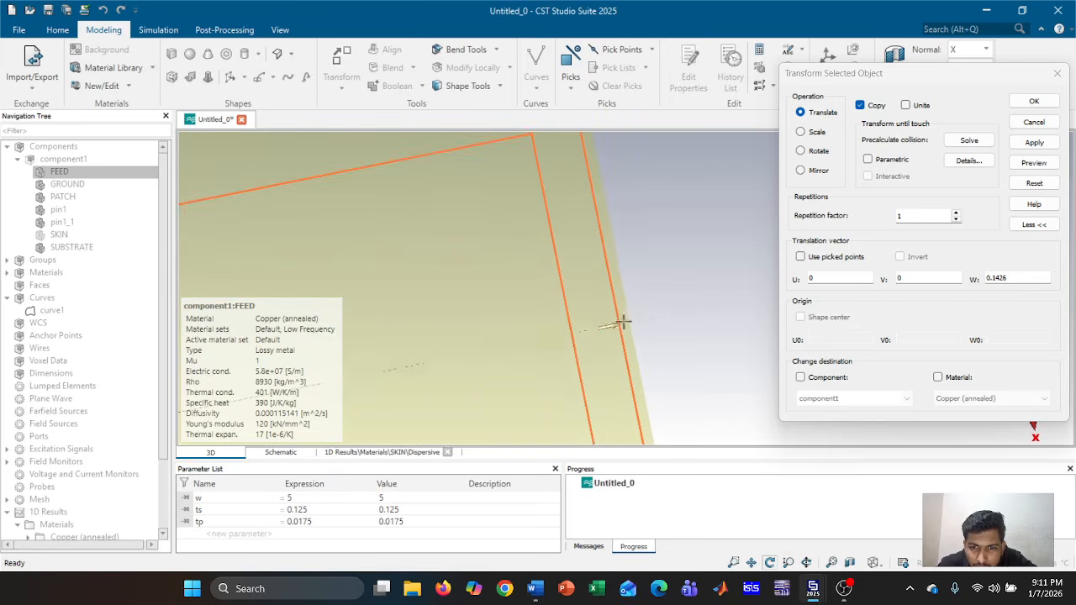
left_click_drag(617, 325, 623, 324)
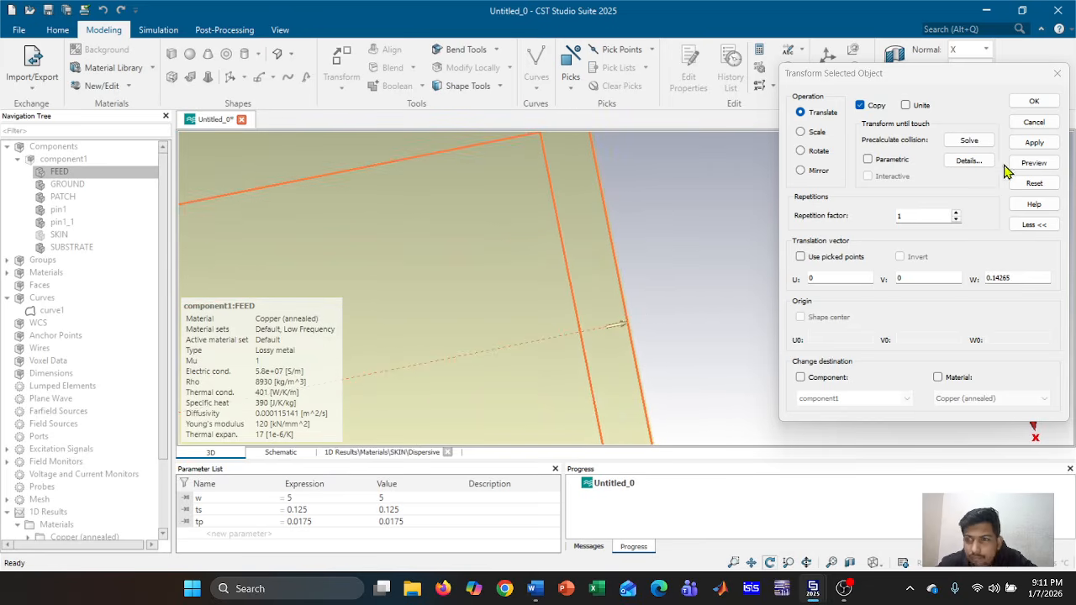
left_click(1034, 143)
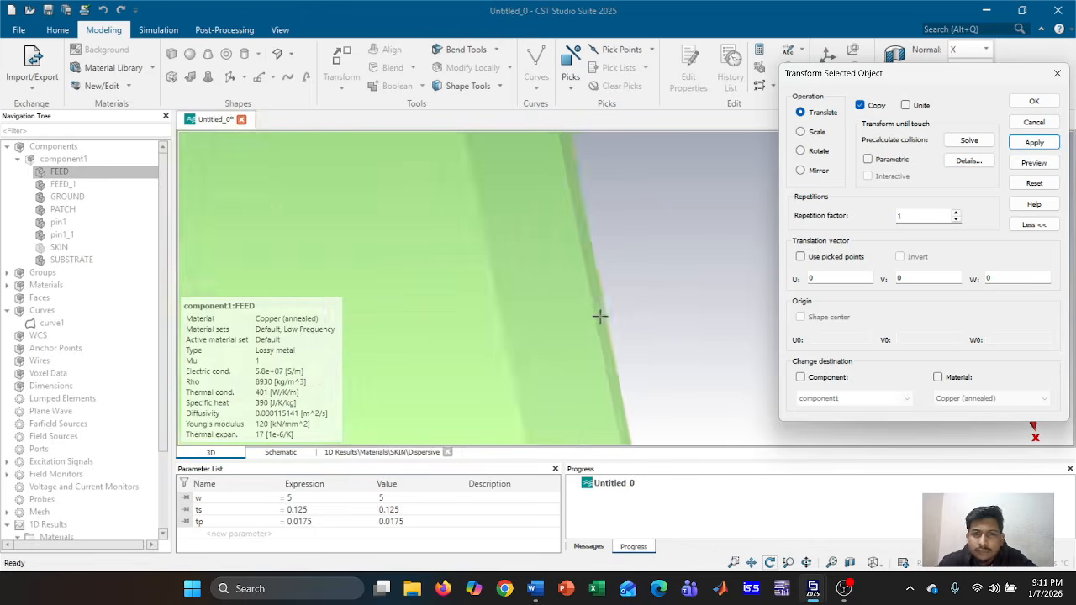
scroll(600, 314, "down", 5)
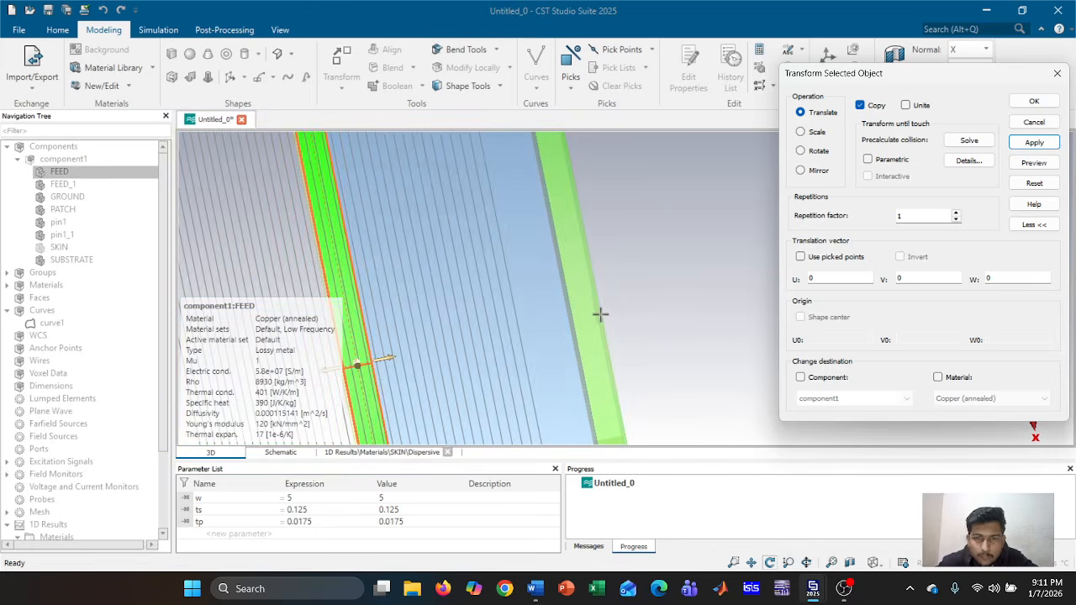
left_click(1051, 102)
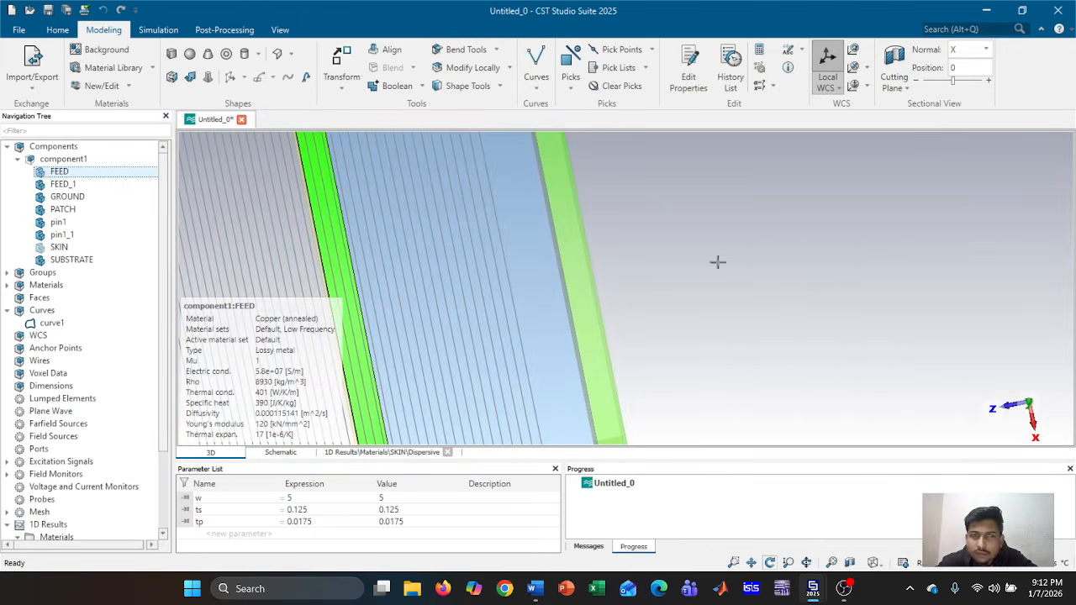
Select FEED and FEED_1 and merge them with Boolean Add
left_click_drag(797, 295, 782, 316)
scroll(783, 316, "down", 3)
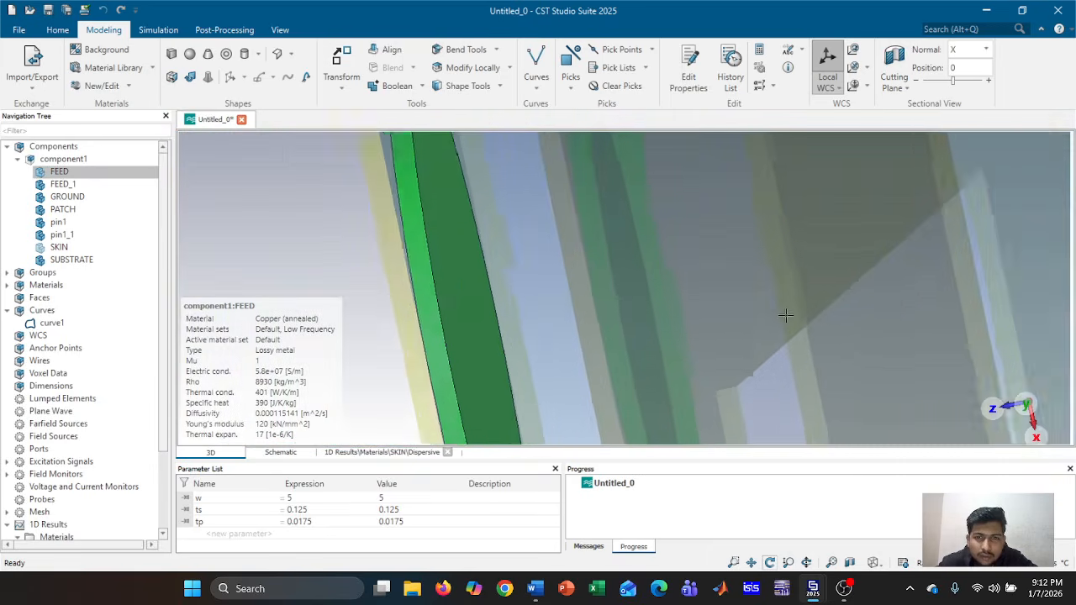
left_click(94, 162)
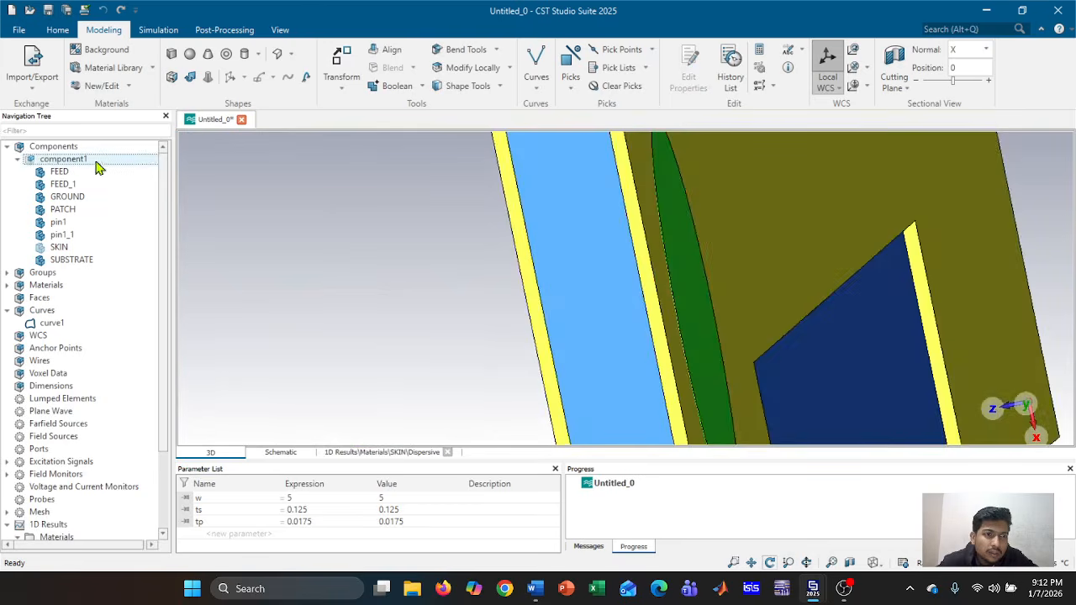
mouse_move(653, 290)
left_mouse_down()
mouse_move(557, 294)
mouse_move(742, 297)
mouse_move(785, 356)
mouse_move(673, 361)
mouse_move(423, 337)
mouse_move(778, 317)
mouse_move(699, 331)
mouse_move(754, 328)
mouse_move(942, 293)
mouse_move(774, 320)
mouse_move(963, 310)
mouse_move(586, 325)
left_mouse_up()
scroll(585, 324, "up", 2)
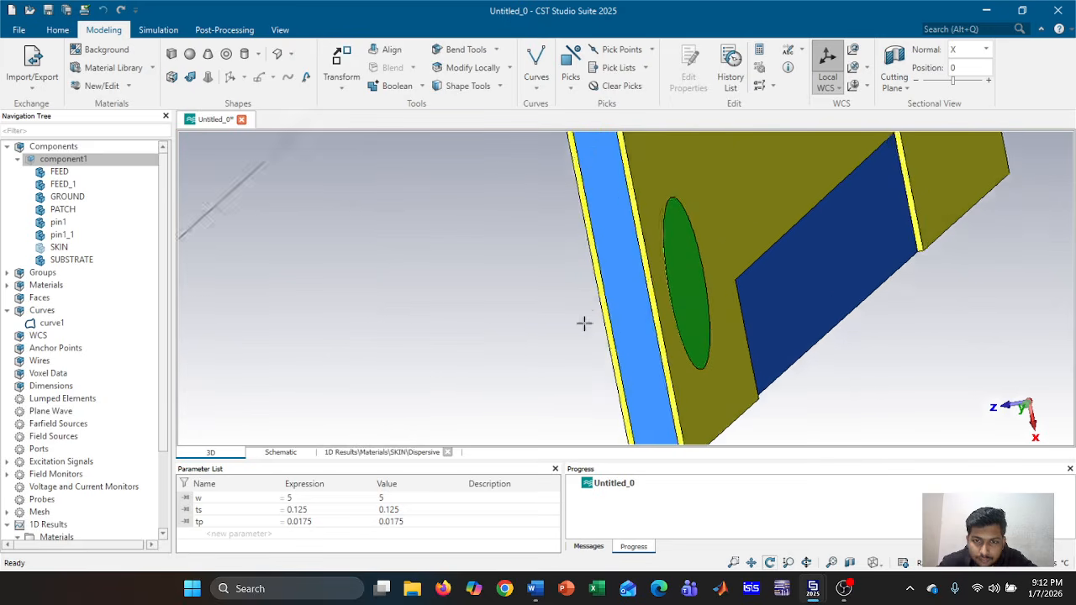
left_click_drag(505, 320, 387, 328)
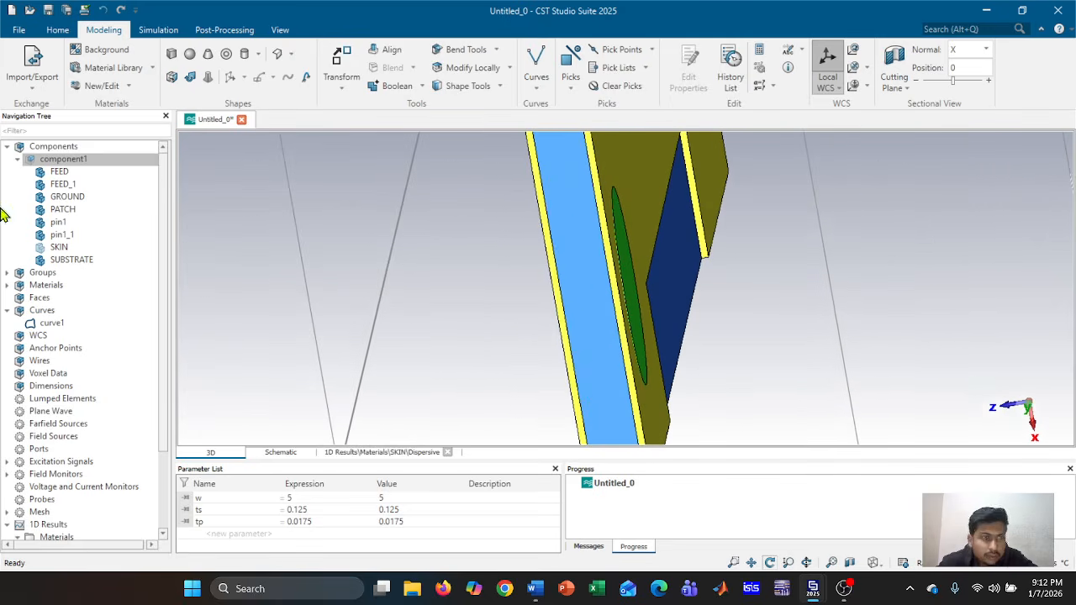
left_click(72, 184, "shift")
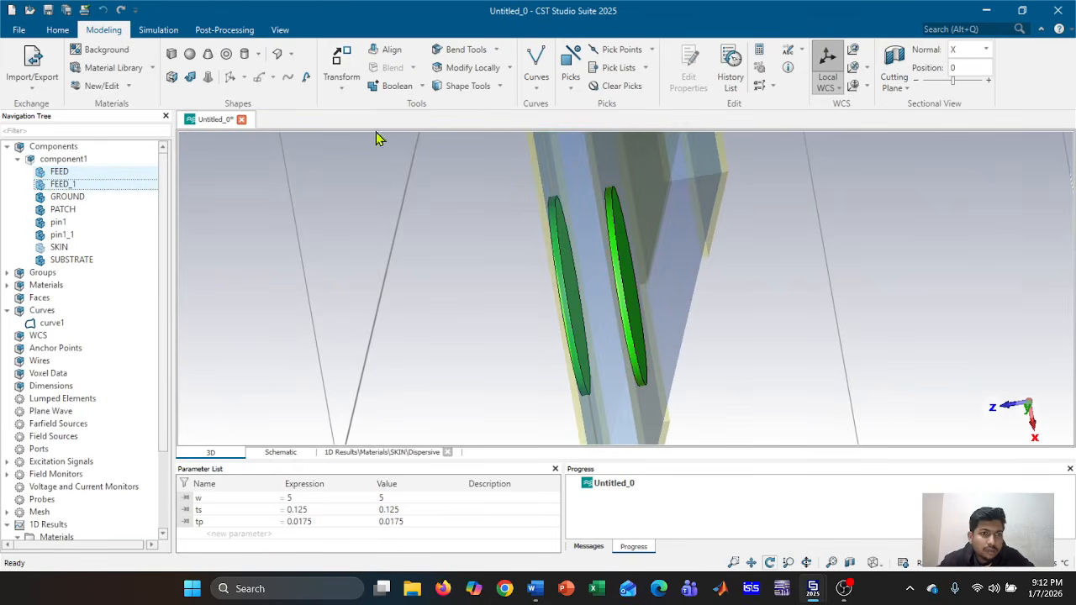
left_click(391, 89)
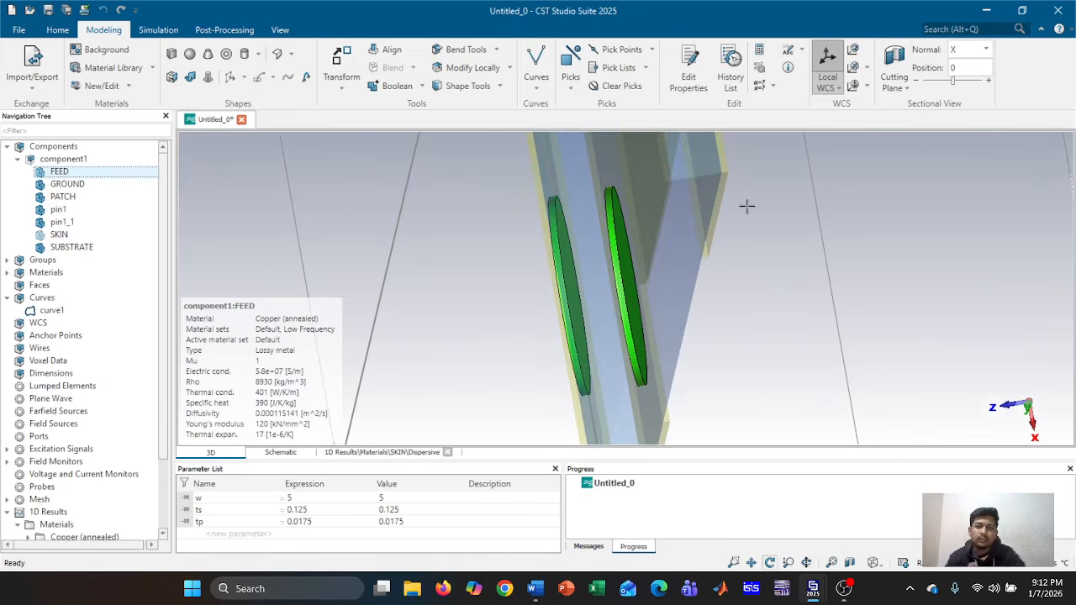
left_click(650, 49)
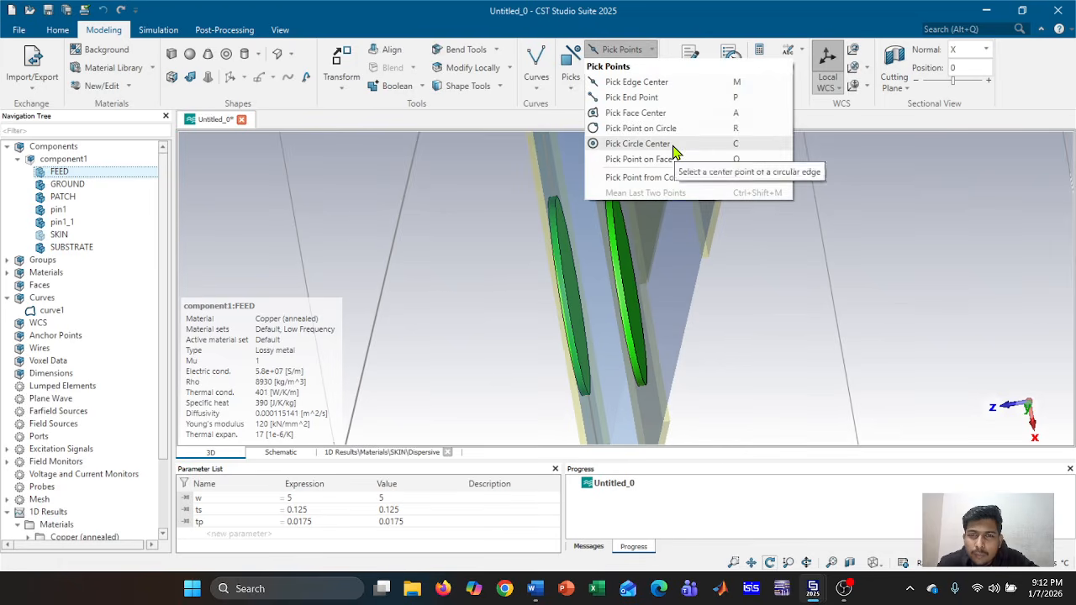
Pick the circle centres of the right and left feed discs, 0.12515 apart
left_click(638, 144)
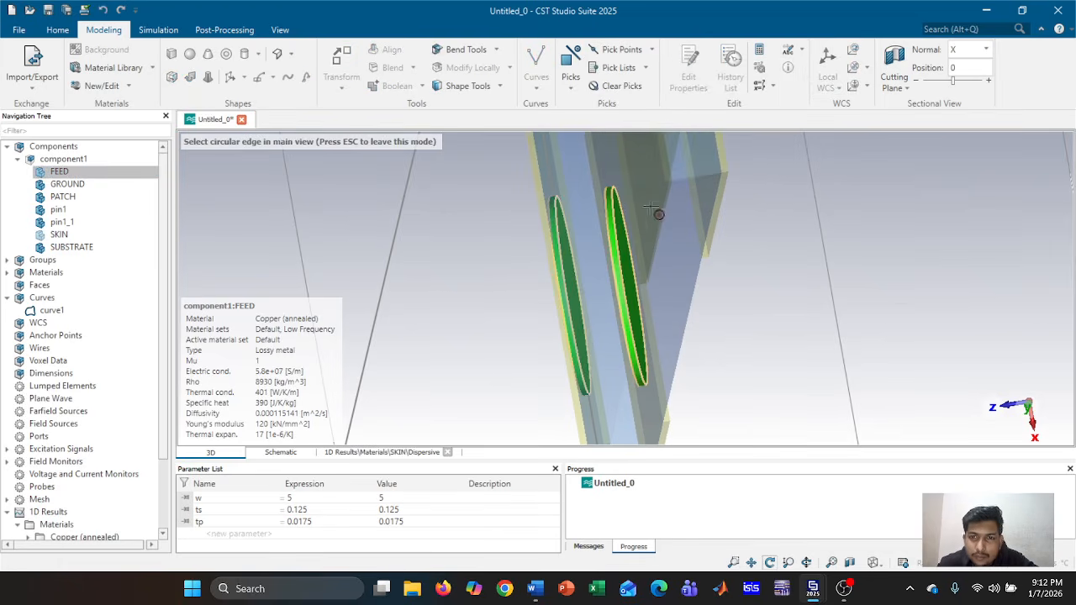
left_click(622, 290)
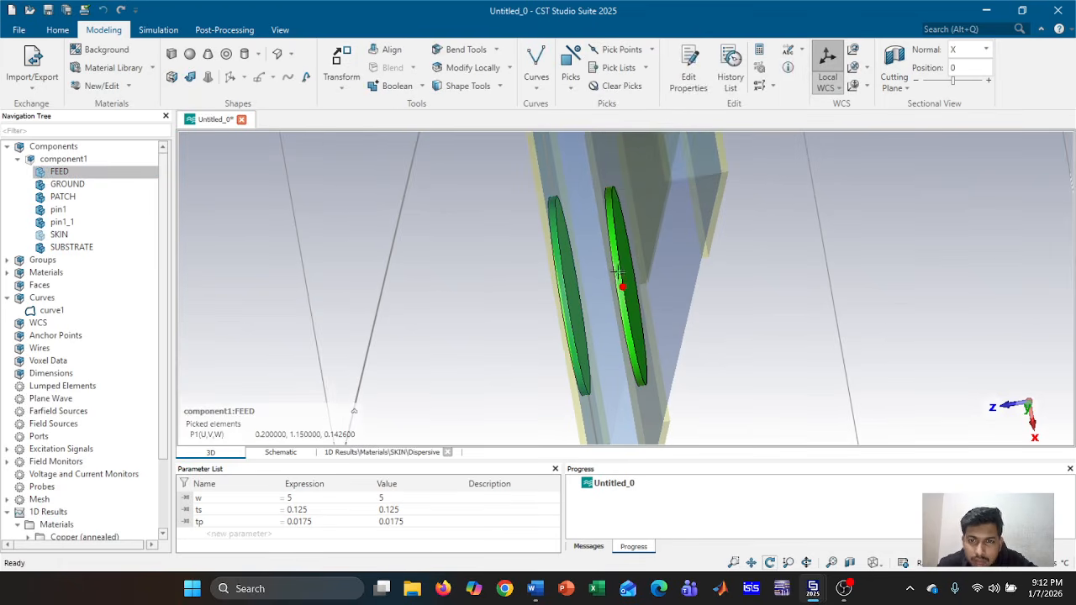
left_click(622, 49)
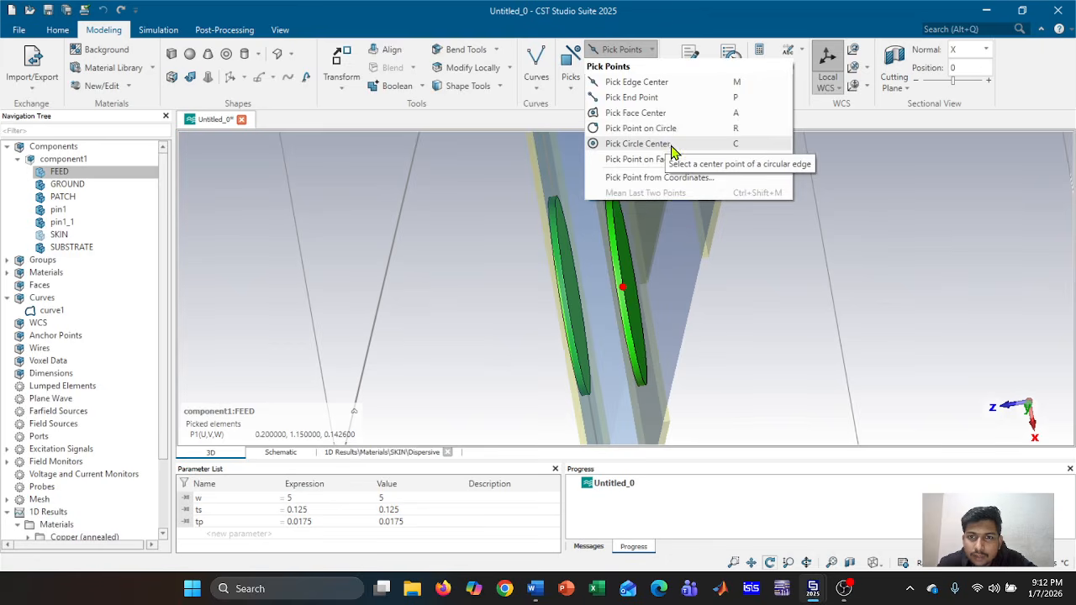
left_click(638, 144)
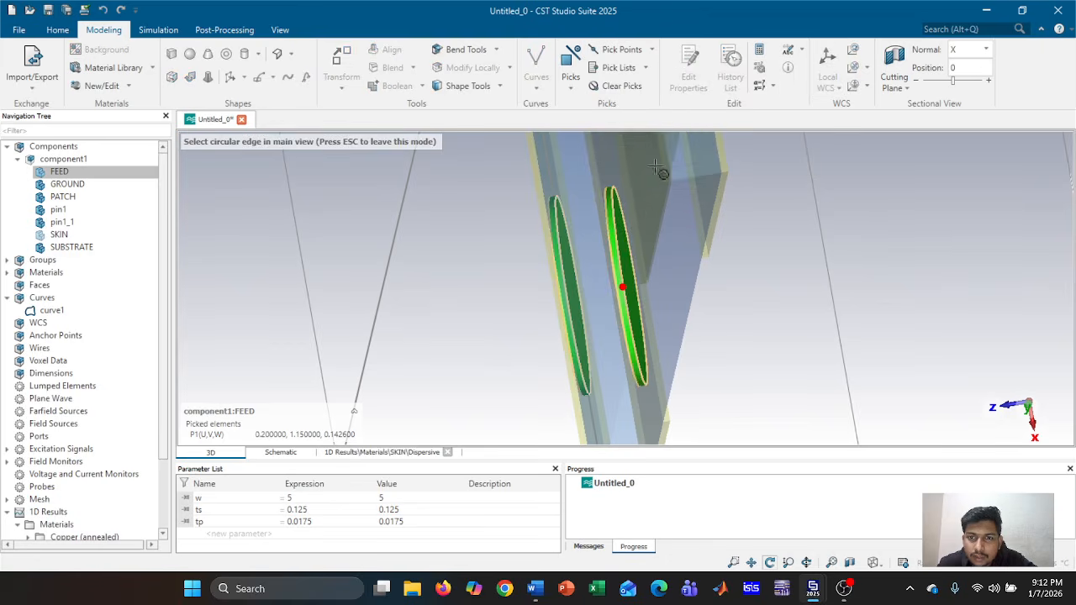
left_click(578, 300)
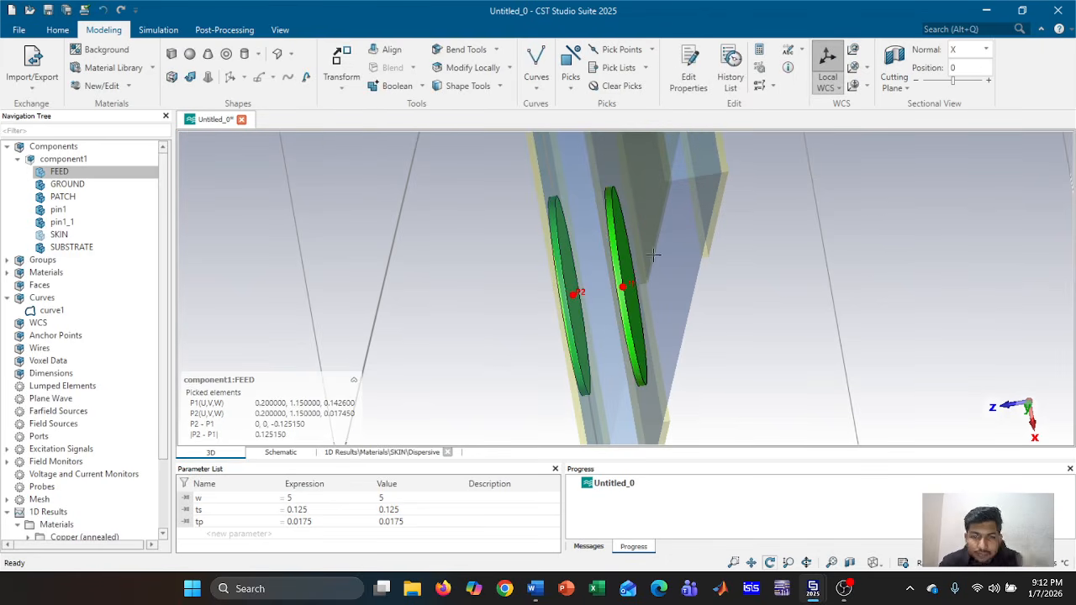
left_click(159, 30)
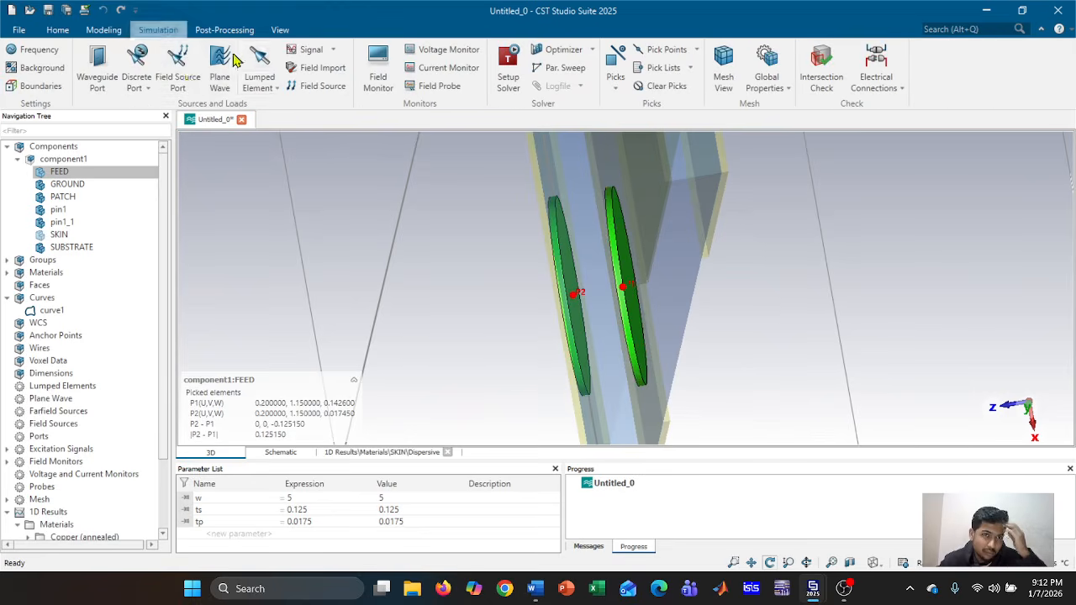
Add a 50 Ohm discrete port between the two picked feed disc centres
left_click(136, 61)
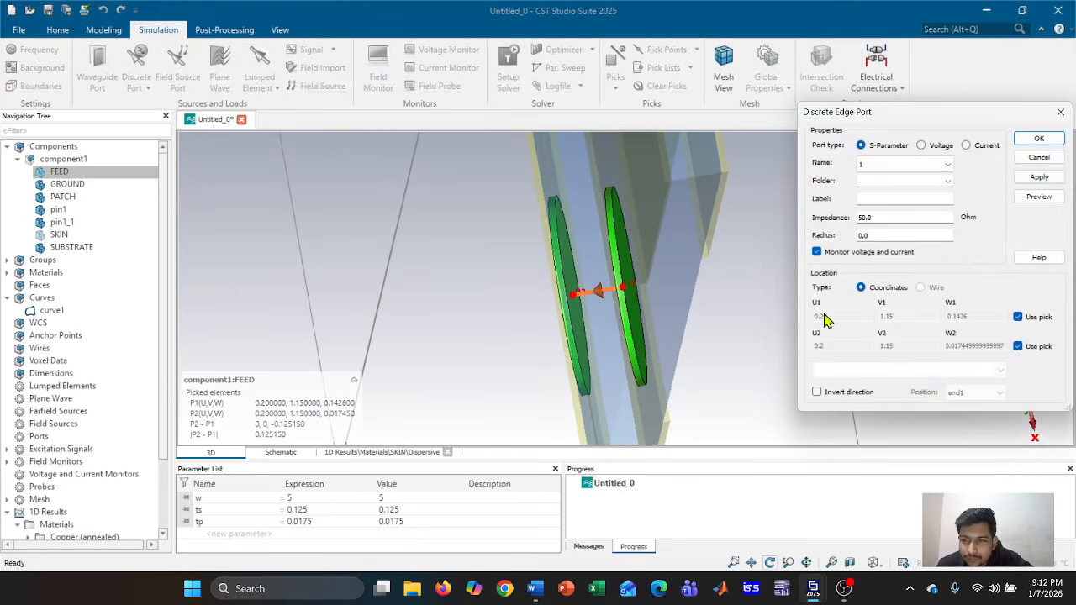
scroll(733, 309, "down", 2)
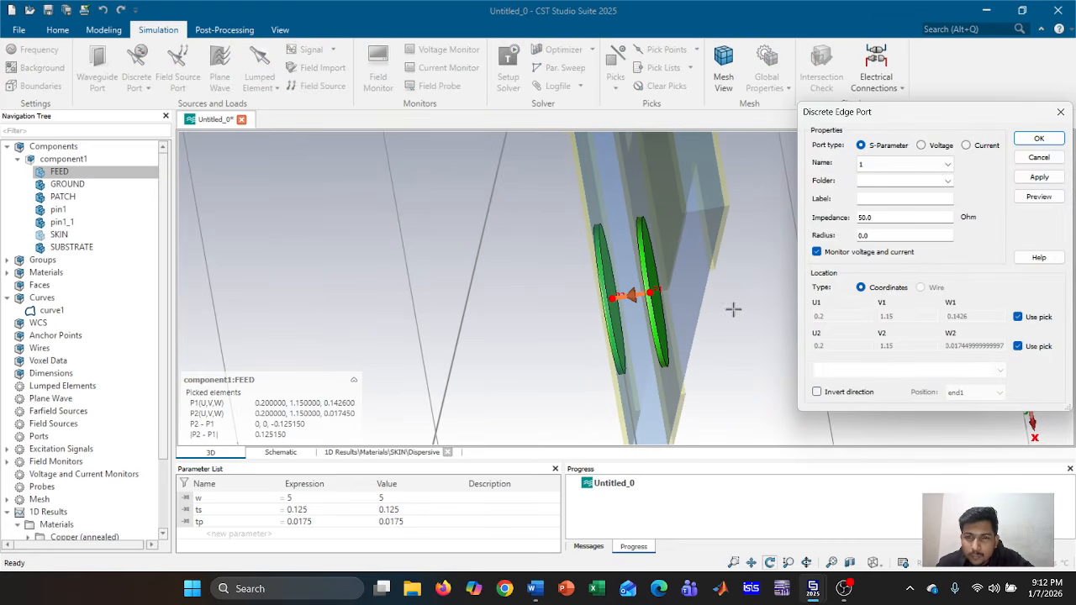
left_click(1039, 177)
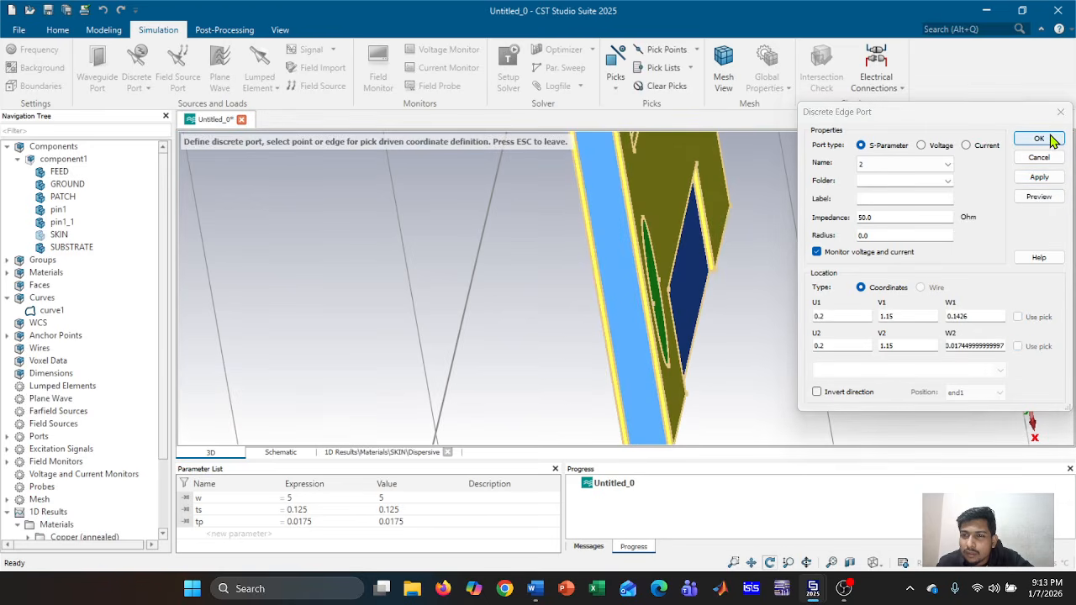
left_click(1039, 139)
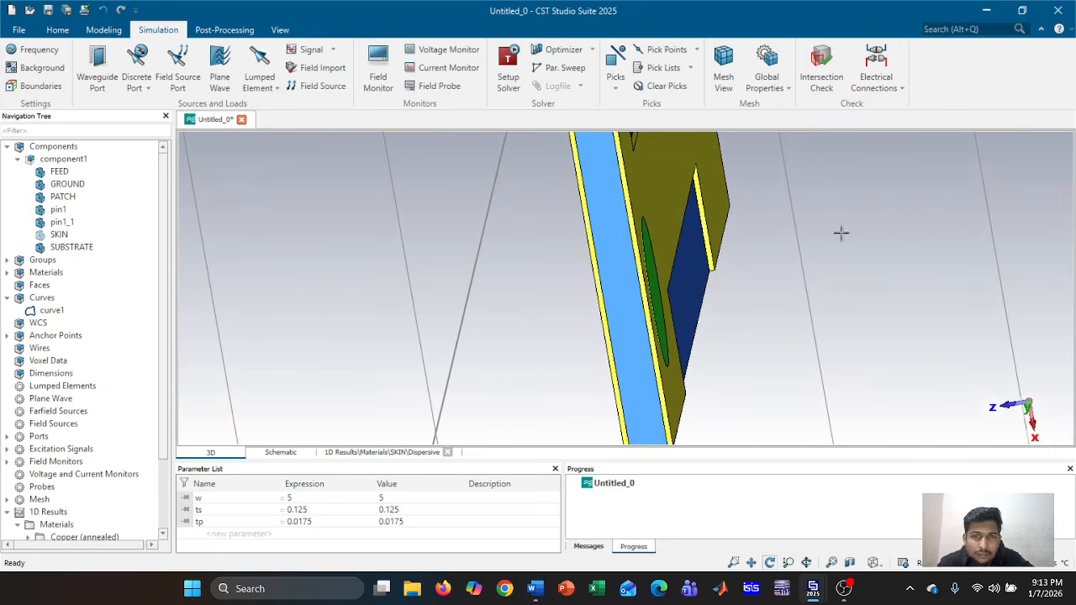
middle_click_drag(841, 233, 684, 324)
mouse_move(716, 308)
left_mouse_down()
mouse_move(607, 324)
mouse_move(799, 291)
mouse_move(723, 293)
left_mouse_up()
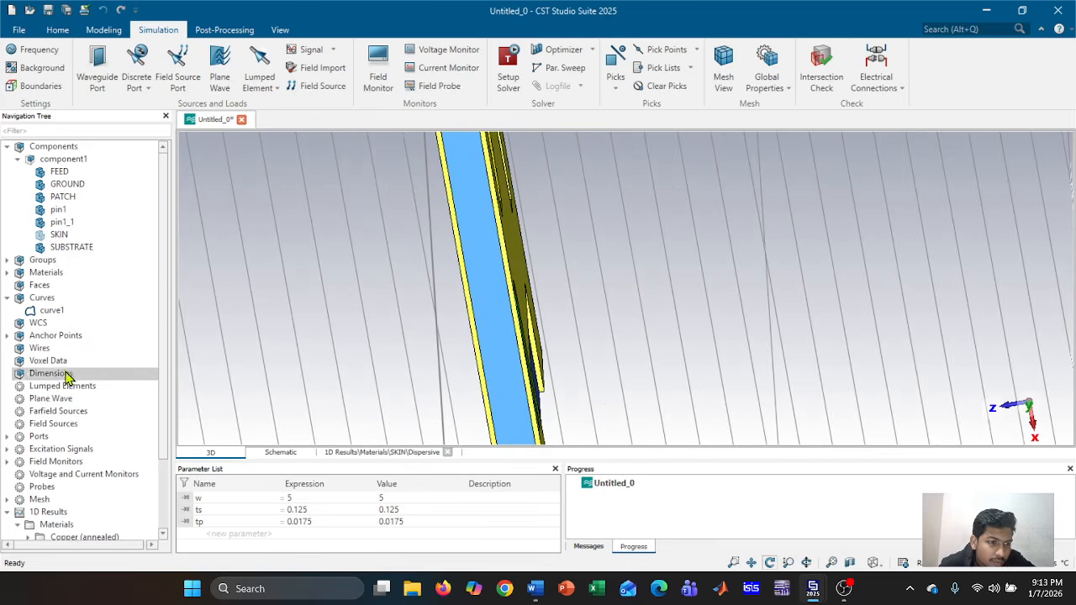
Open port1's Define port history entry, try flipping its direction, then cancel the dialog
double_click(35, 438)
double_click(43, 449)
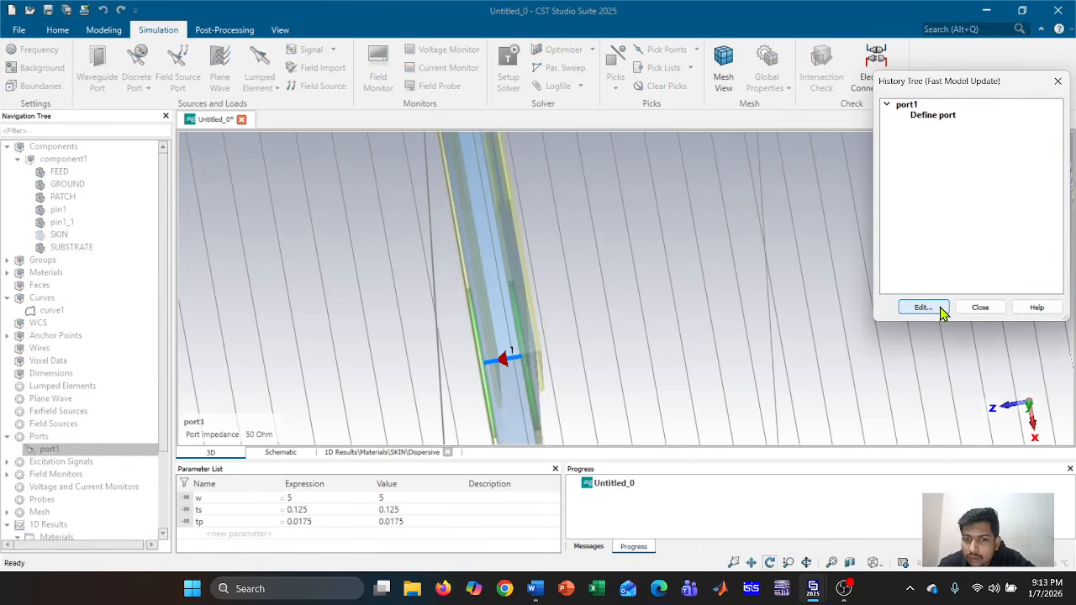
double_click(952, 117)
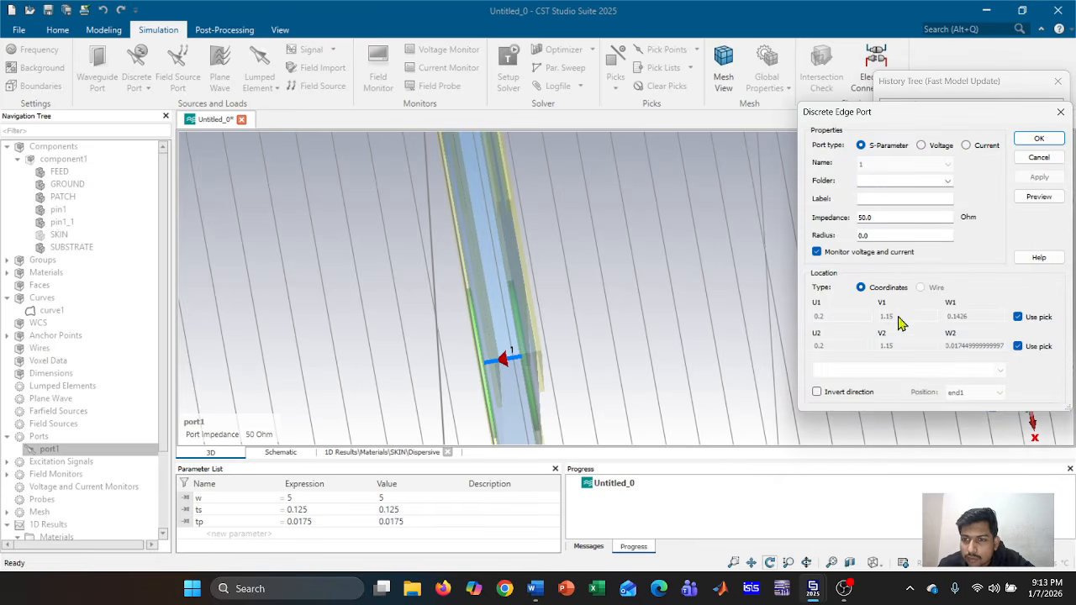
left_click(826, 395)
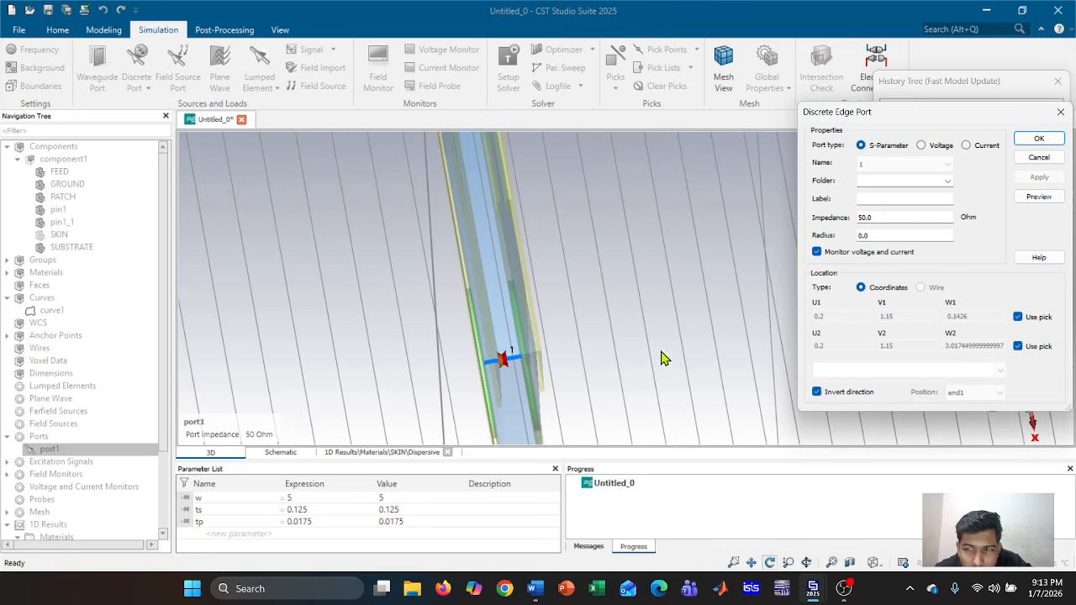
left_click(1039, 159)
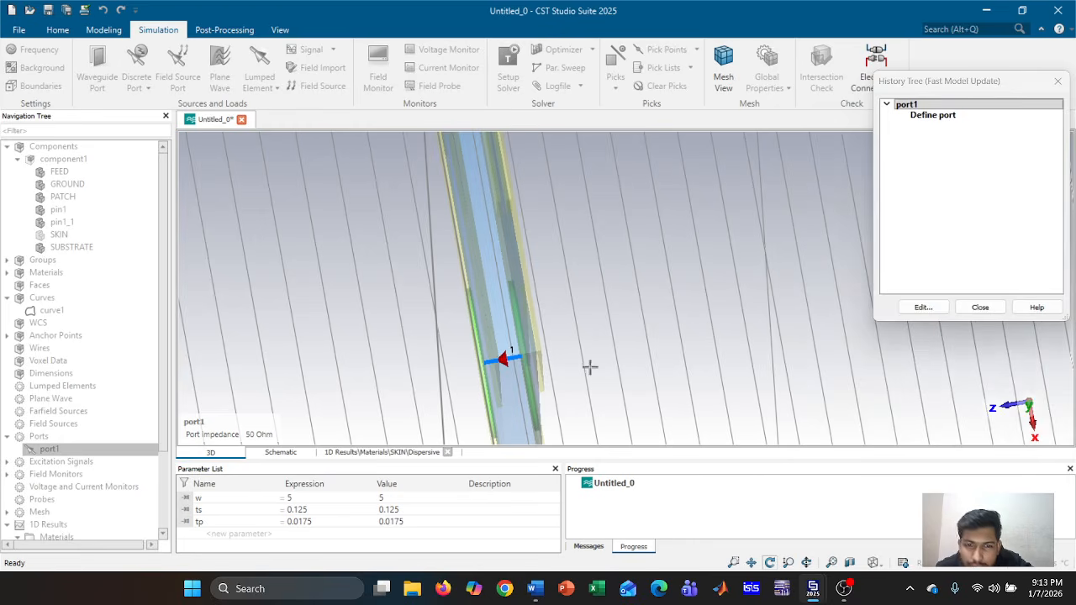
Reopen port1's definition, confirm it with OK, and close the history window
scroll(586, 362, "up", 3)
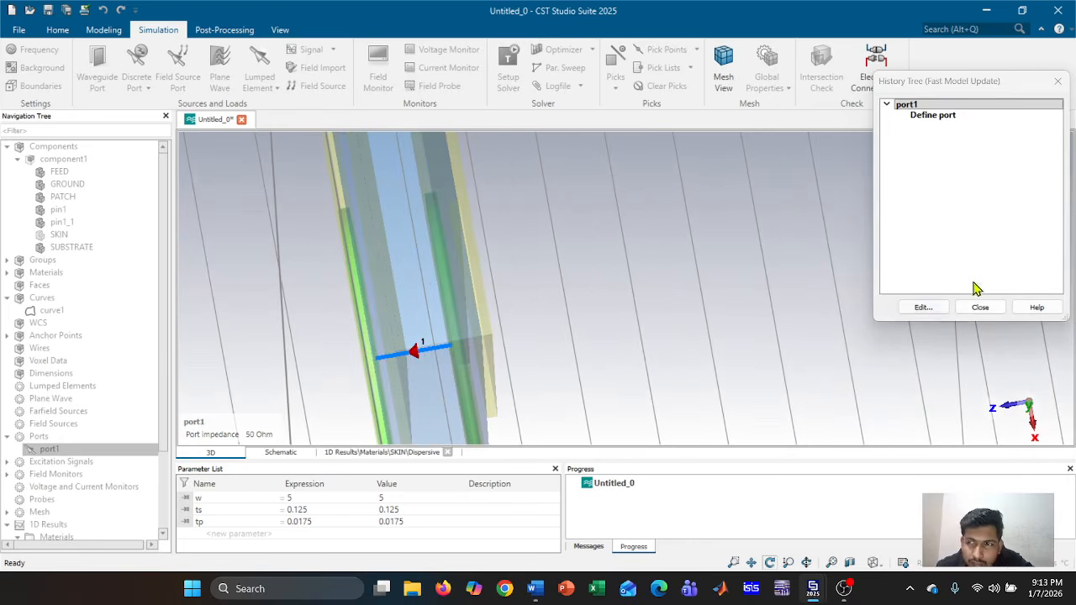
double_click(946, 115)
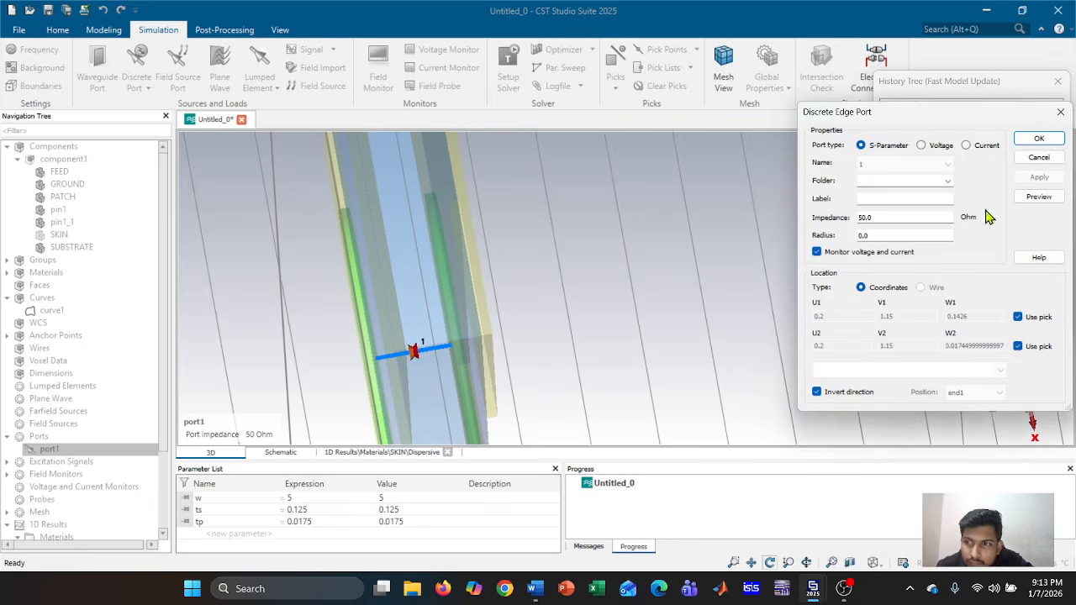
left_click(1041, 139)
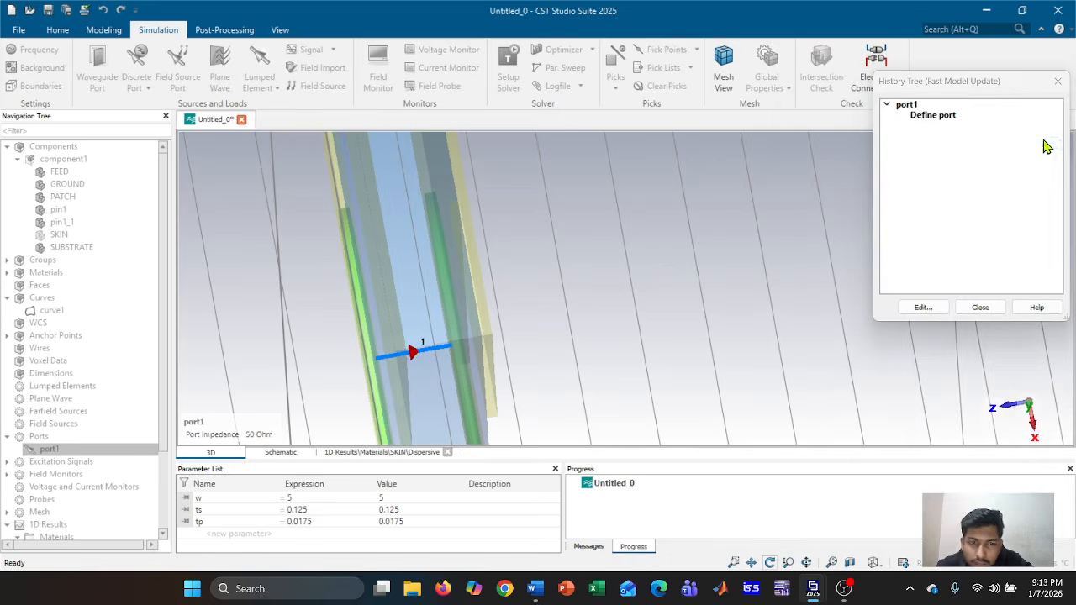
left_click(978, 307)
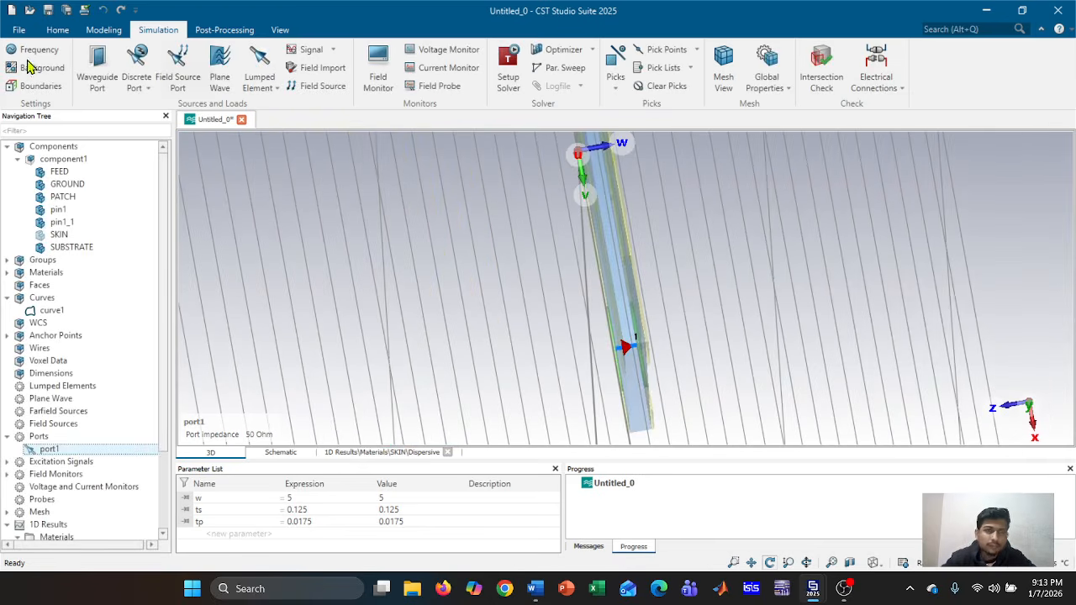
Select the whole antenna component and orbit the view to face the patch
left_click(39, 162)
left_click_drag(731, 270, 578, 291)
scroll(575, 288, "down", 5)
middle_click_drag(845, 227, 851, 364)
scroll(850, 365, "up", 1)
middle_click_drag(792, 317, 850, 255)
left_click_drag(1008, 318, 412, 306)
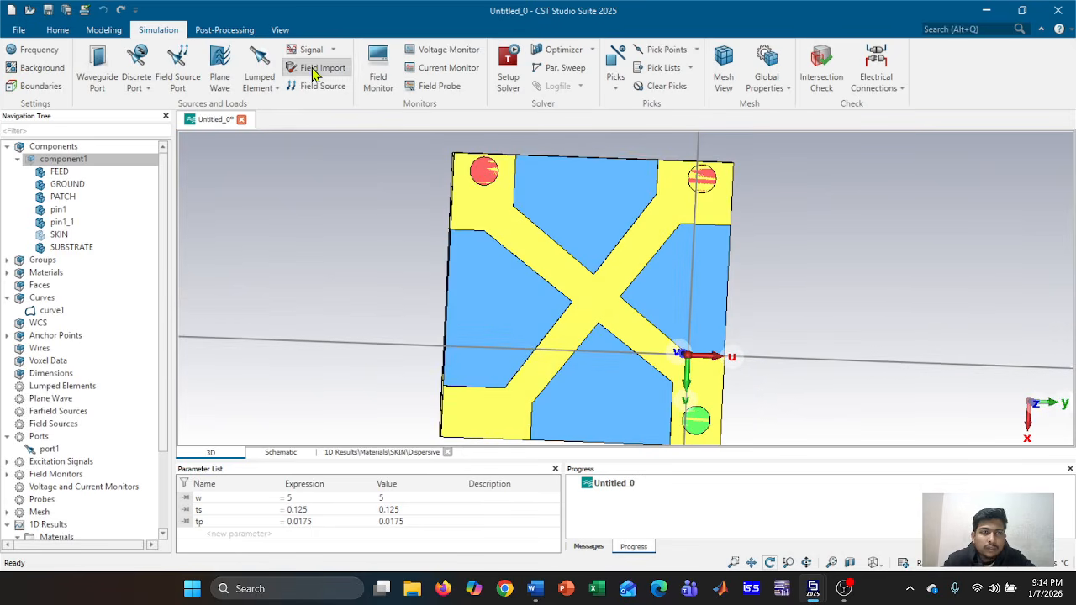
Review the time-domain solver and S-parameter options, then start the simulation exciting all ports
left_click(507, 67)
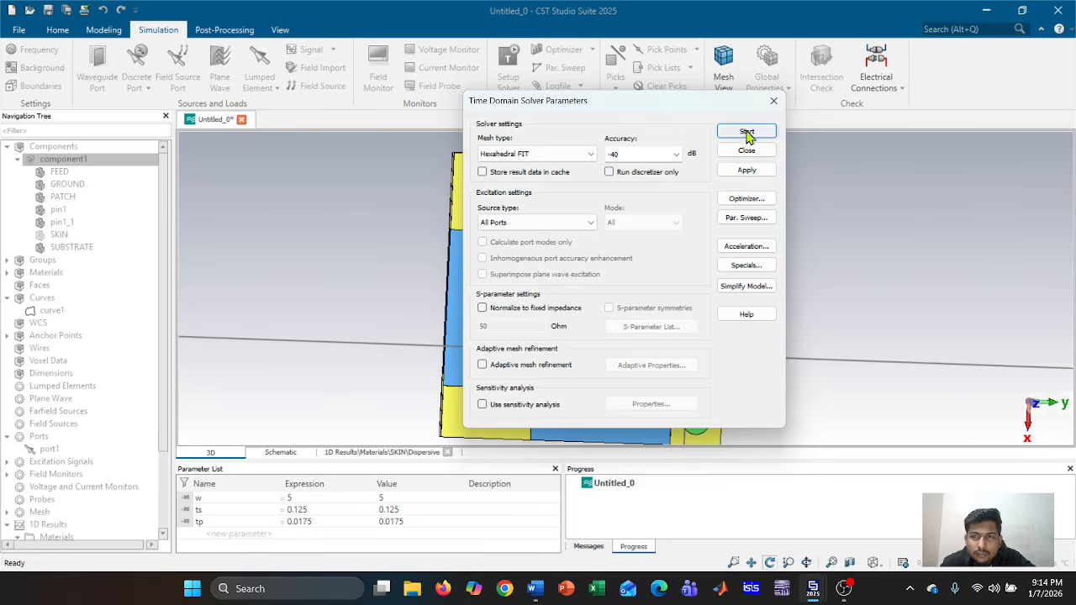
left_click(774, 100)
left_click(224, 29)
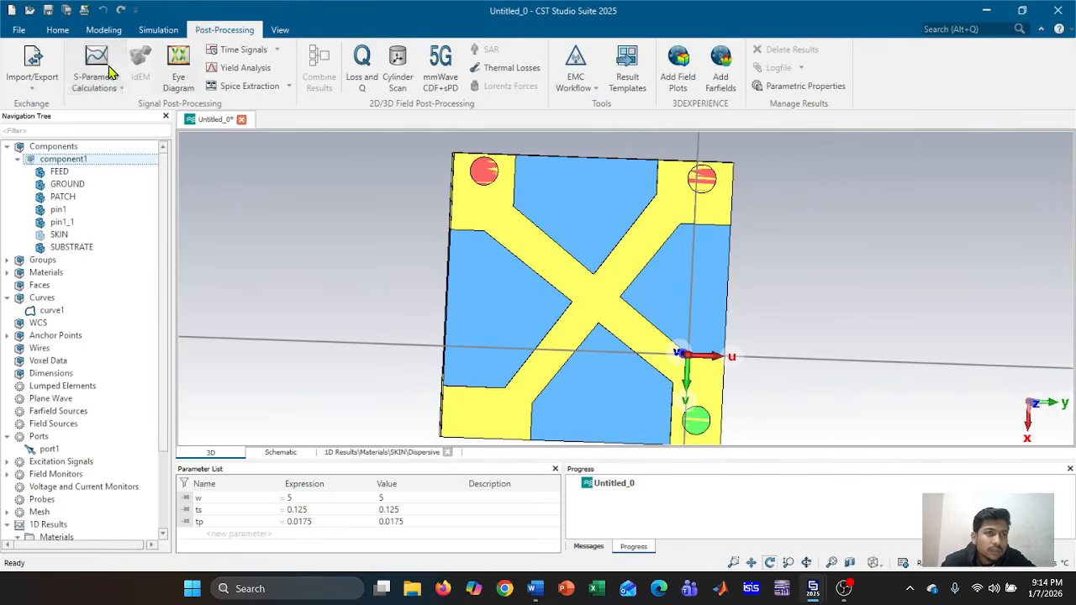
left_click(113, 81)
left_click(114, 80)
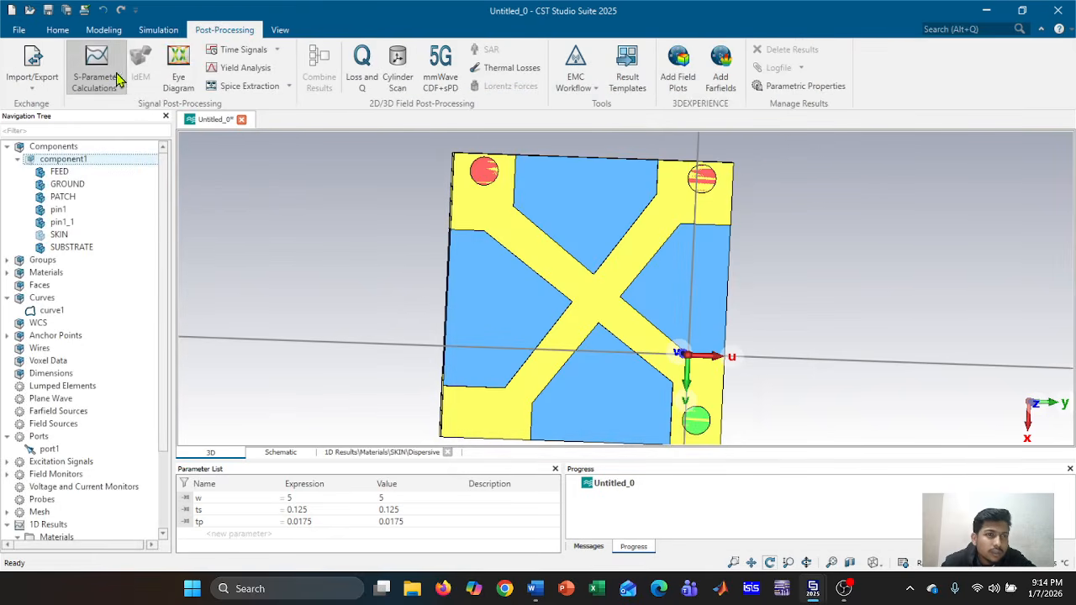
left_click(158, 29)
left_click(507, 67)
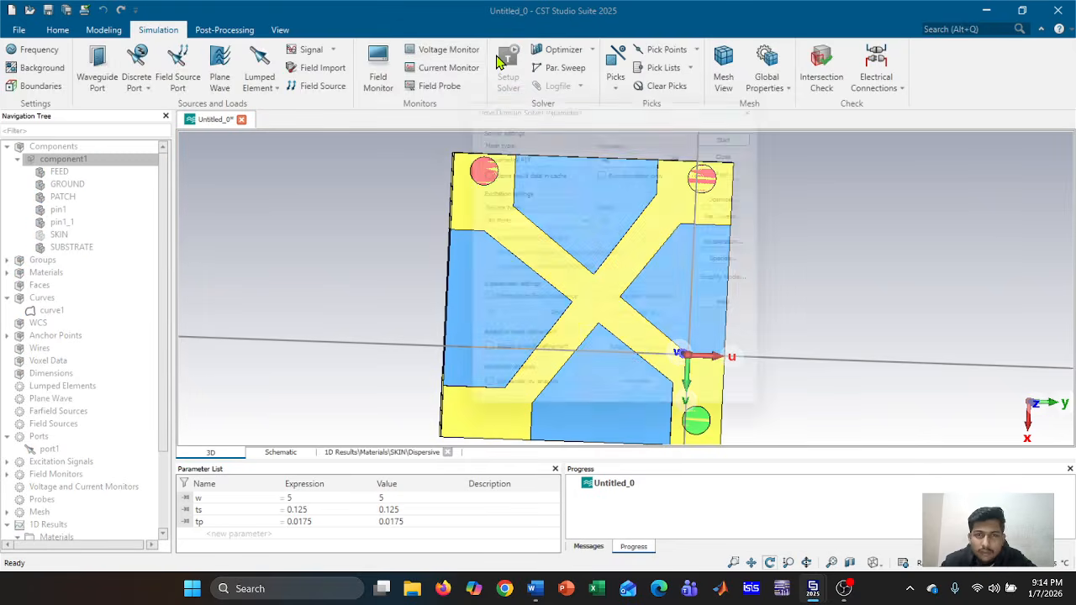
left_click(756, 132)
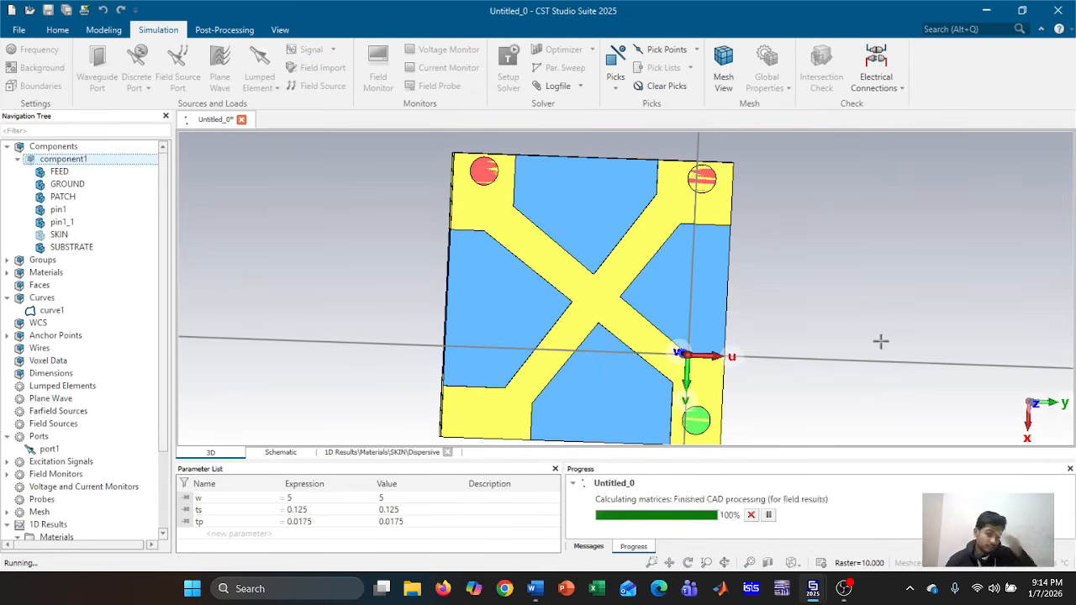
scroll(880, 341, "down", 3)
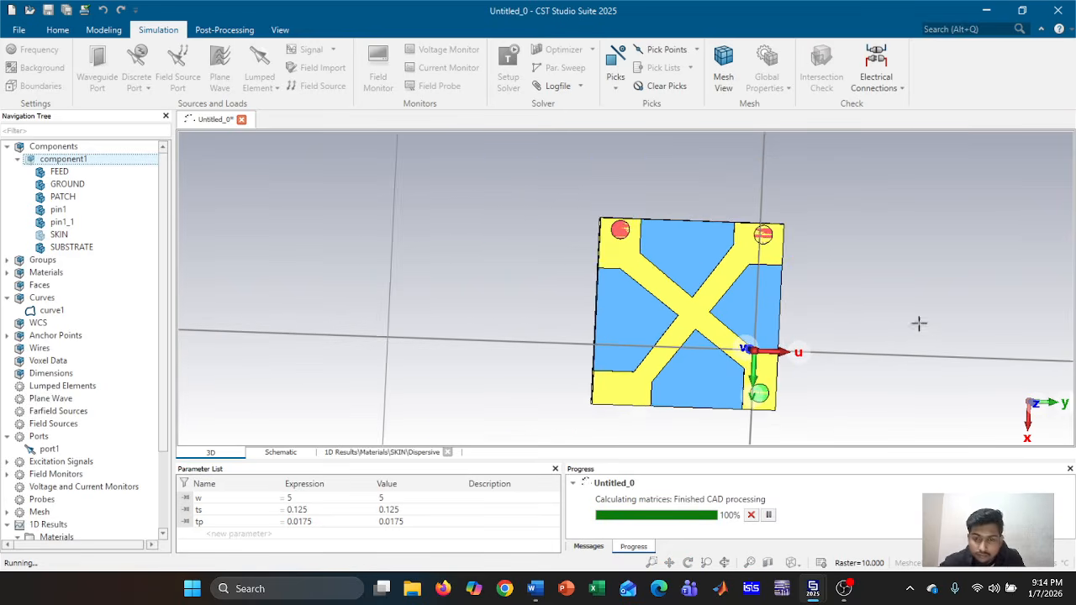
middle_click_drag(919, 323, 814, 315)
scroll(848, 316, "down", 2)
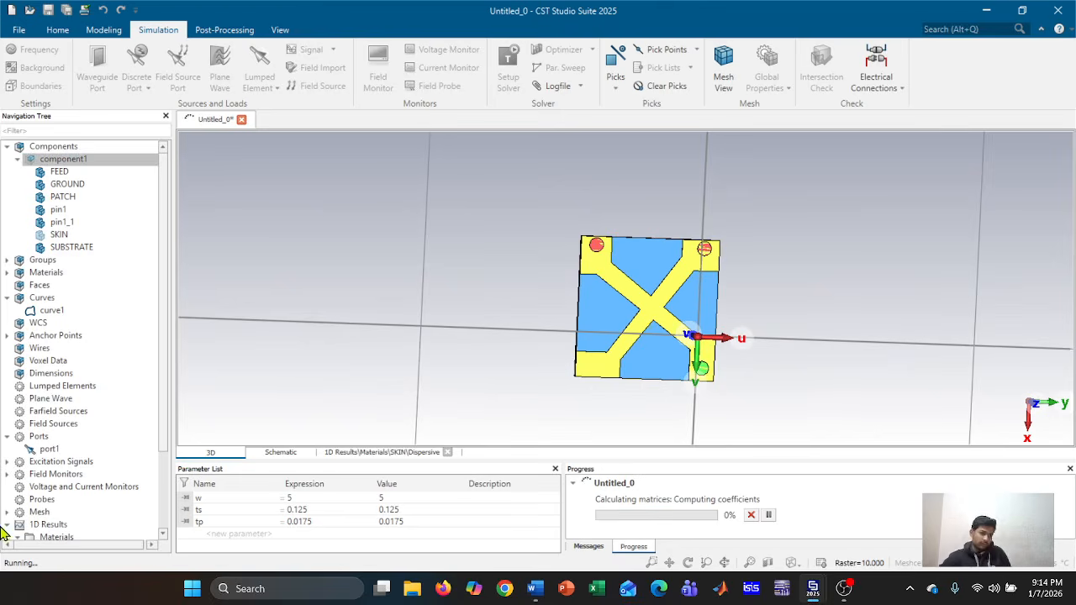
scroll(84, 496, "down", 2)
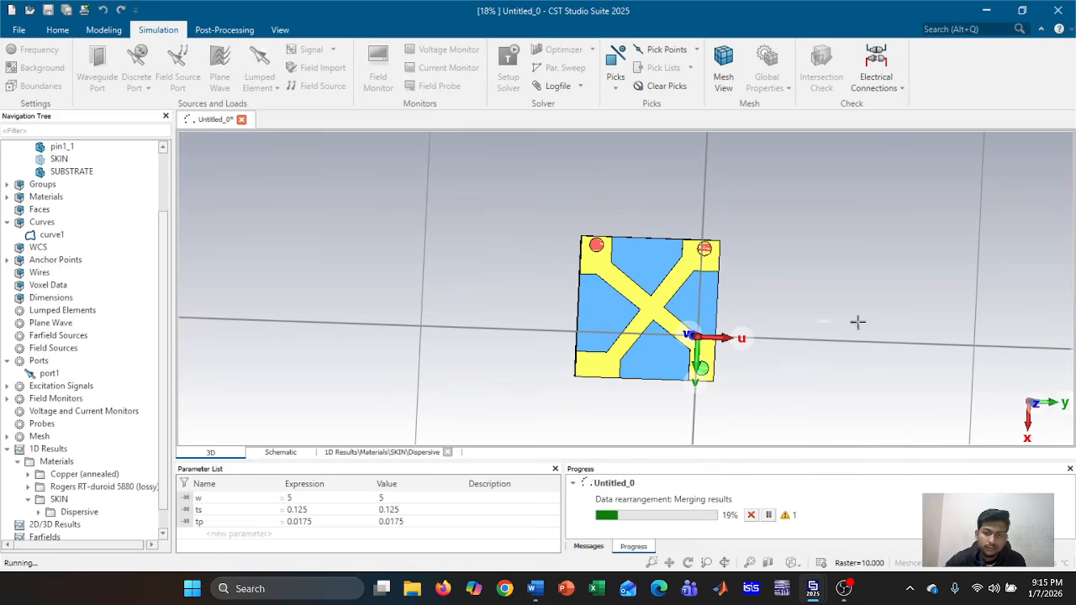
scroll(855, 315, "down", 4)
middle_click_drag(894, 314, 672, 337)
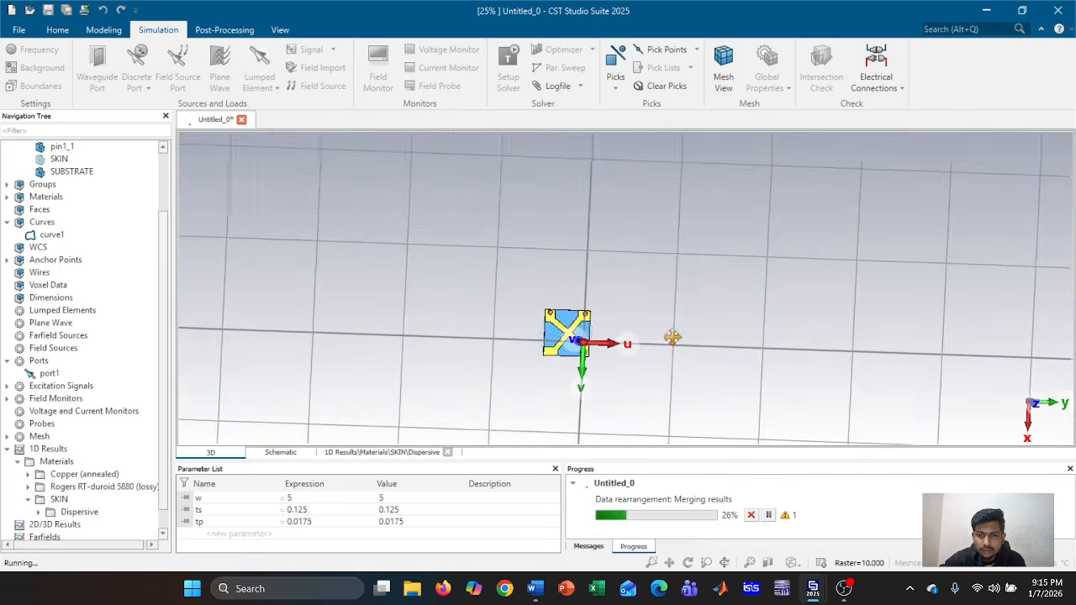
scroll(673, 337, "down", 6)
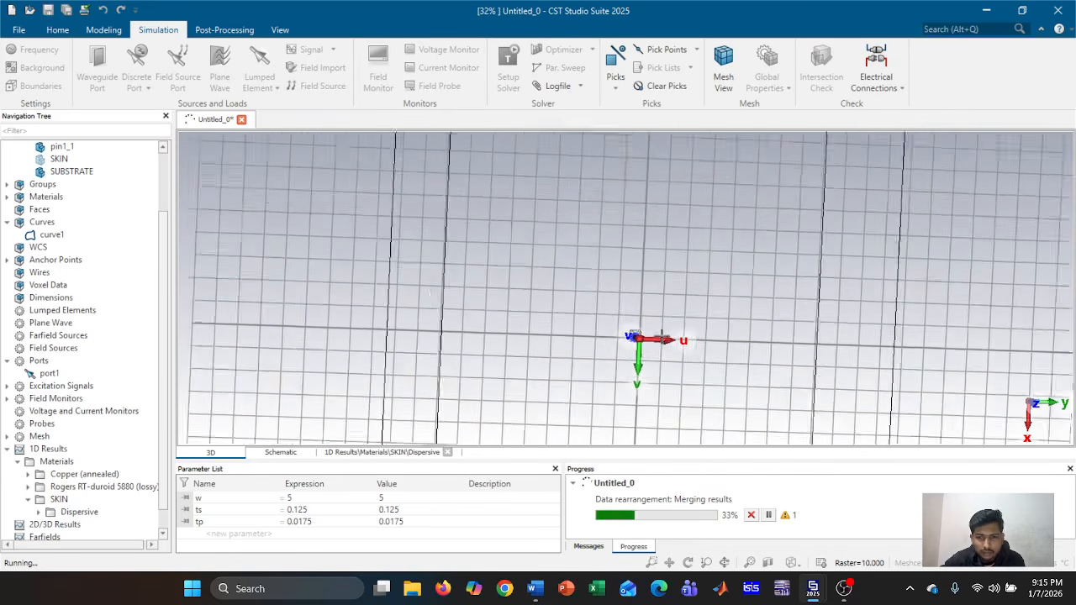
scroll(662, 334, "up", 5)
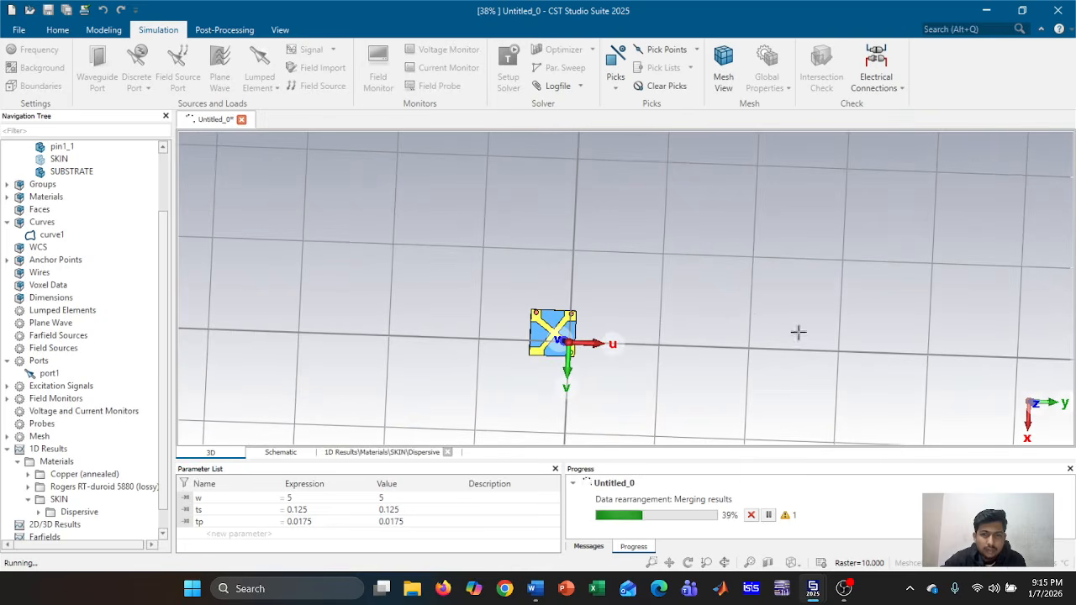
mouse_move(803, 334)
left_mouse_down()
mouse_move(816, 345)
mouse_move(636, 356)
mouse_move(795, 348)
left_mouse_up()
scroll(685, 350, "down", 1)
scroll(685, 349, "up", 3)
scroll(686, 349, "down", 3)
scroll(685, 349, "up", 4)
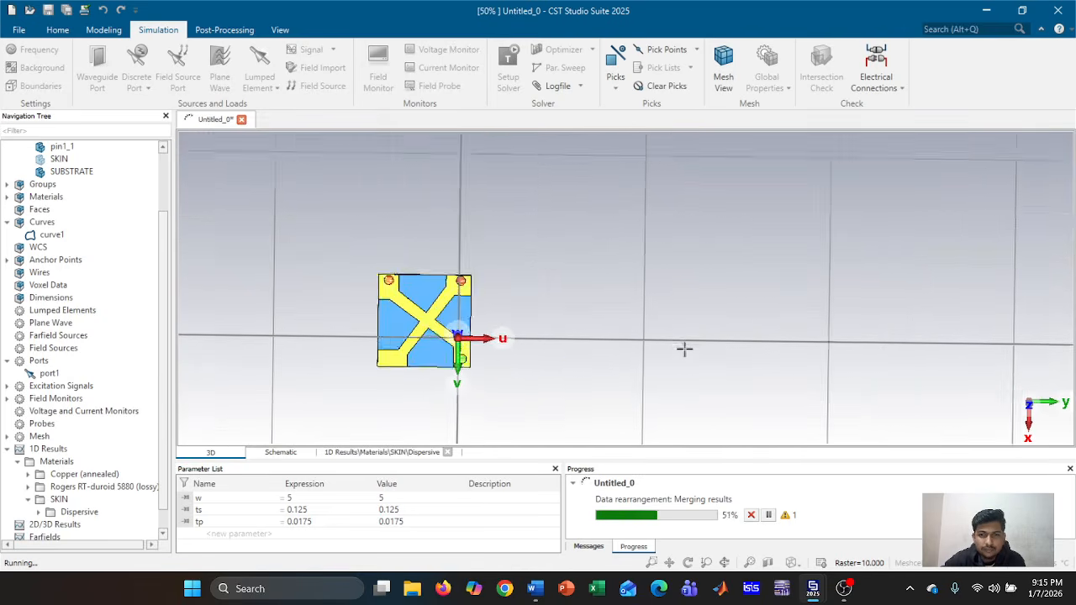
middle_click_drag(579, 339, 760, 310)
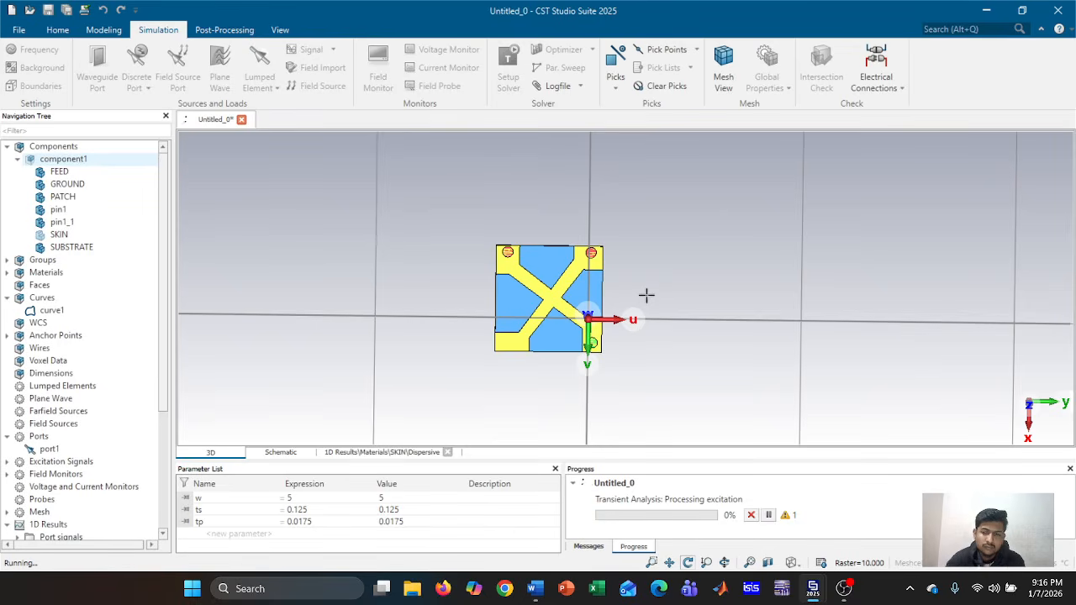
scroll(140, 466, "down", 3)
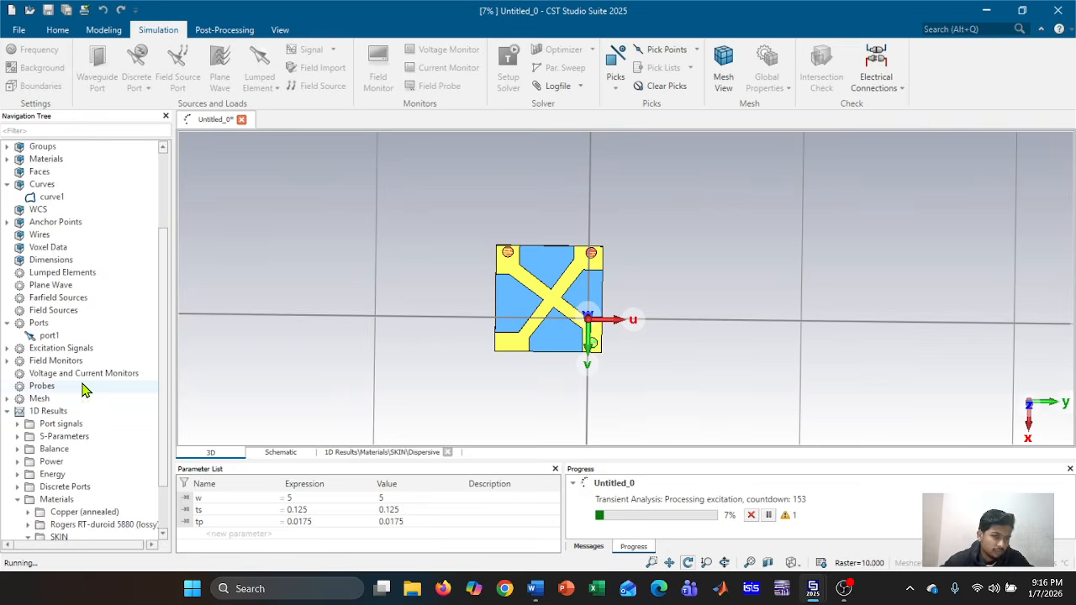
scroll(82, 389, "down", 1)
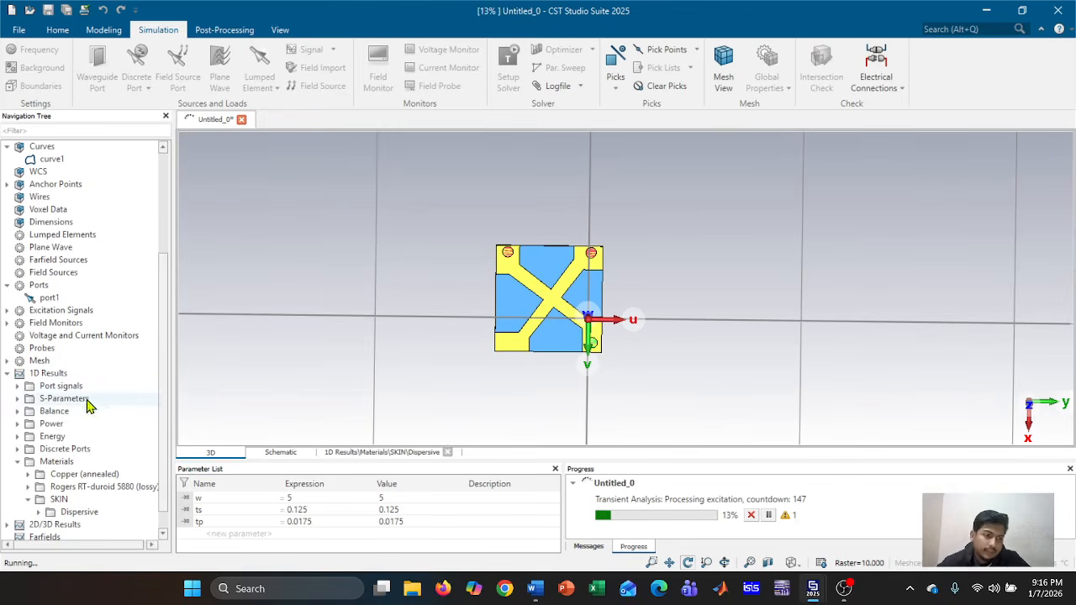
scroll(98, 404, "down", 1)
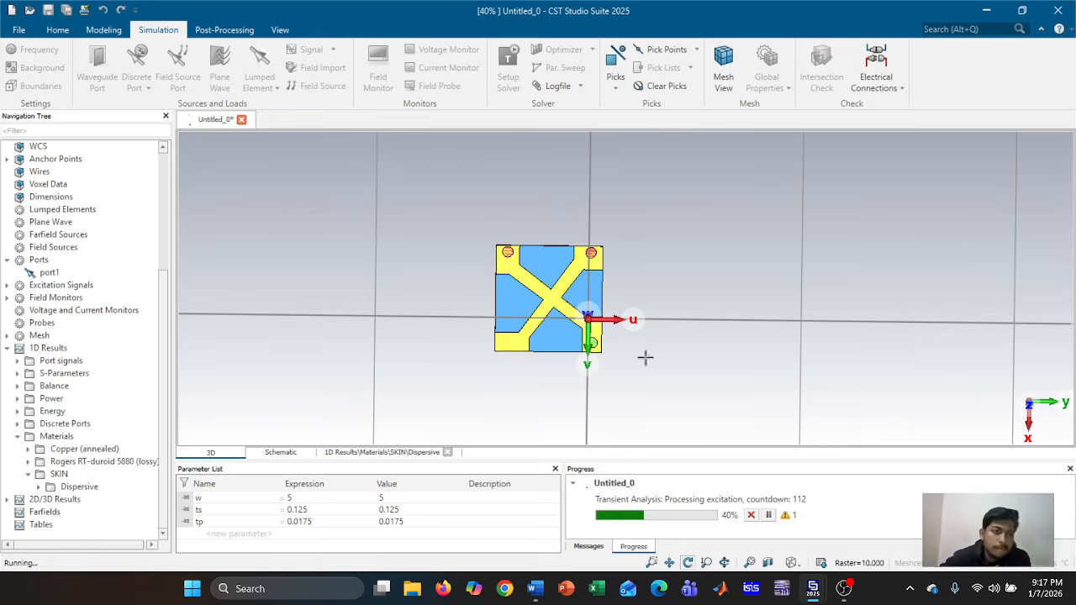
left_click_drag(795, 315, 358, 312)
scroll(631, 298, "down", 10)
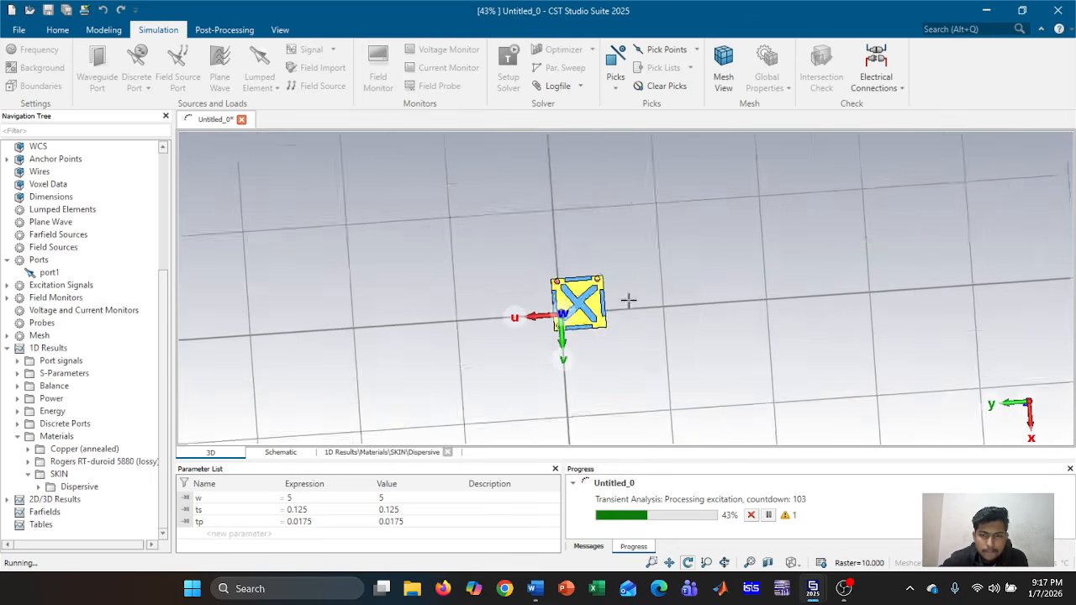
left_click_drag(636, 294, 783, 192)
scroll(676, 330, "down", 4)
scroll(676, 330, "up", 6)
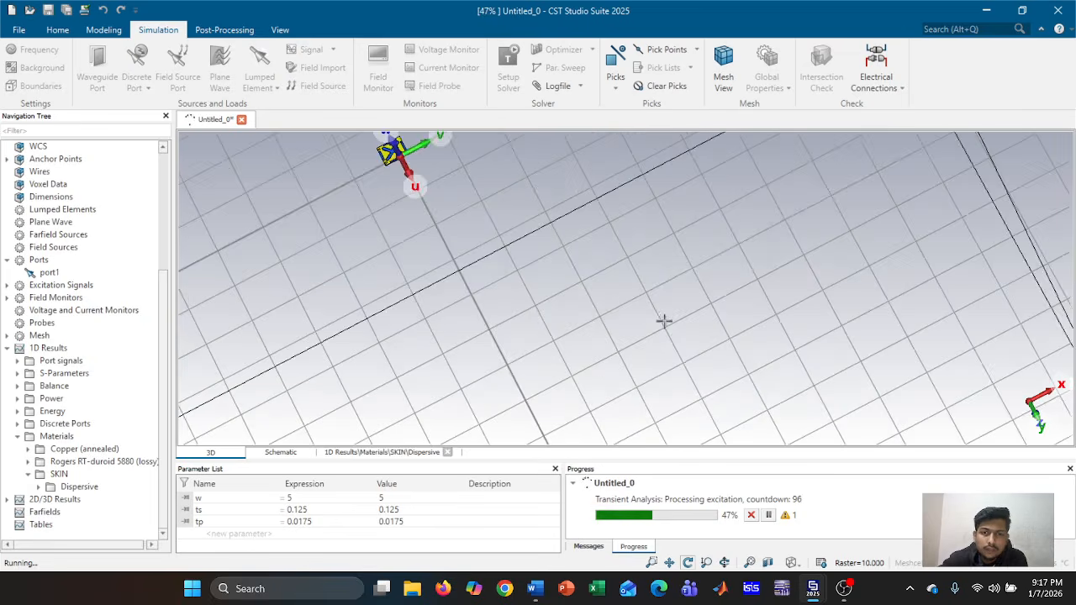
middle_click_drag(547, 240, 703, 455)
scroll(627, 372, "up", 4)
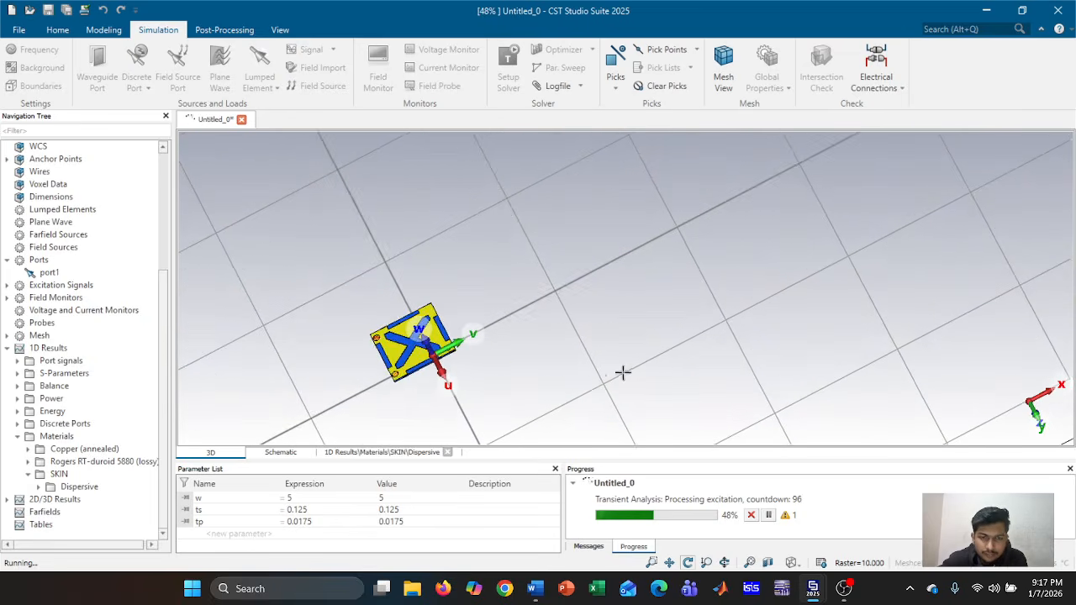
left_click_drag(529, 359, 558, 274)
left_click_drag(802, 390, 681, 346)
scroll(681, 344, "up", 5)
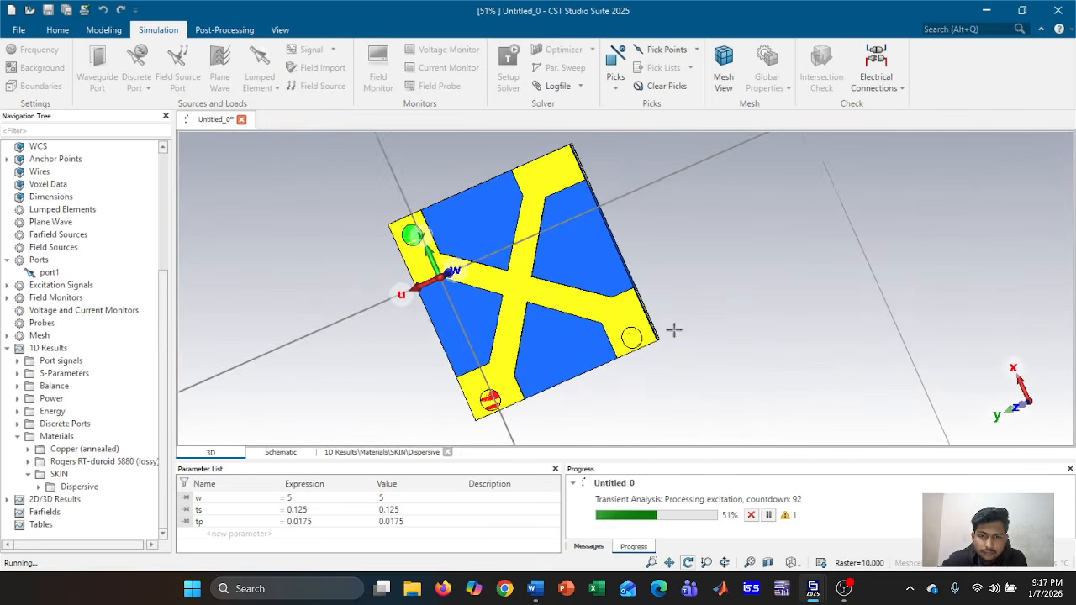
mouse_move(678, 331)
middle_mouse_down()
mouse_move(749, 312)
mouse_move(688, 338)
middle_mouse_up()
left_click_drag(688, 337, 741, 322)
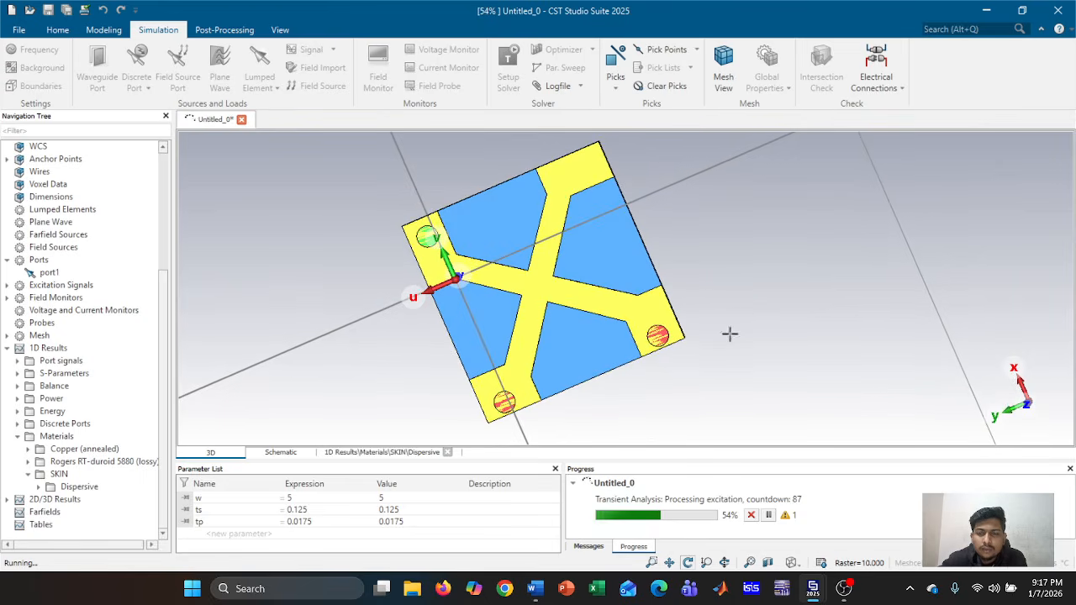
middle_click_drag(730, 344, 757, 344)
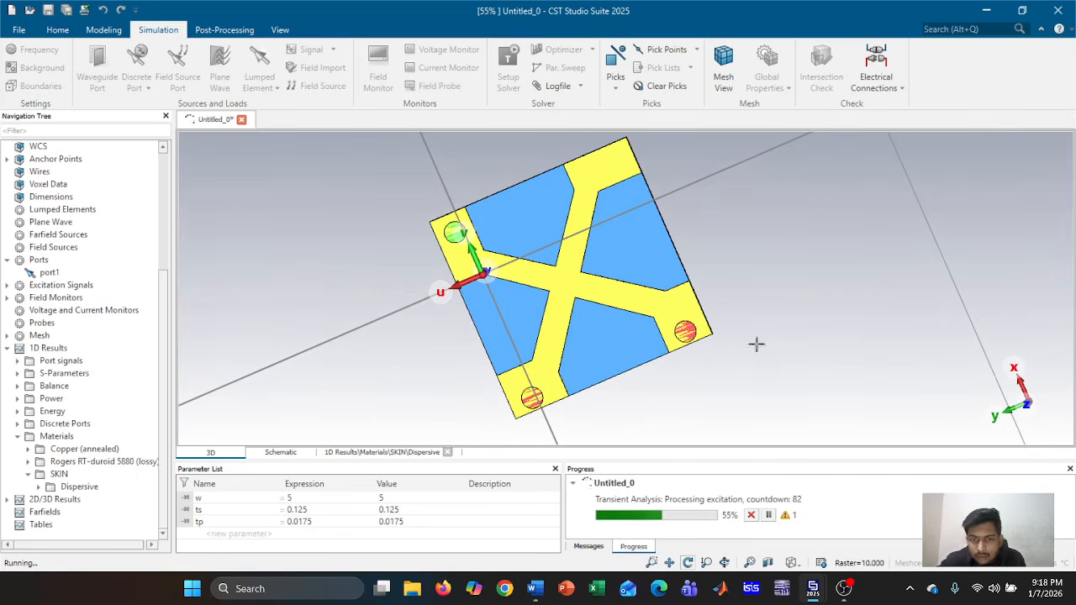
left_click_drag(737, 364, 706, 362)
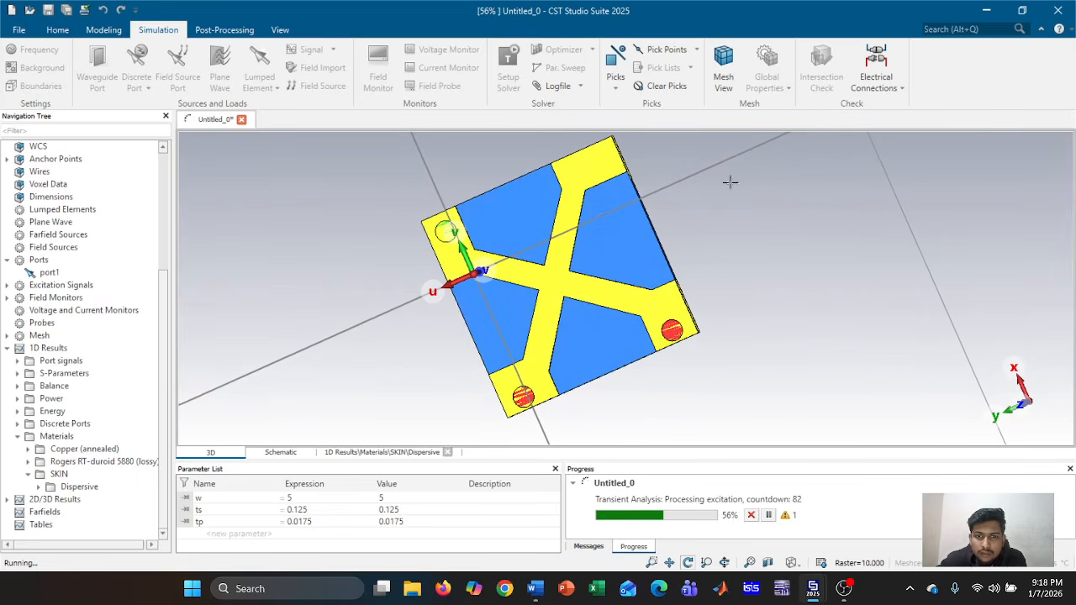
left_click_drag(773, 334, 614, 252)
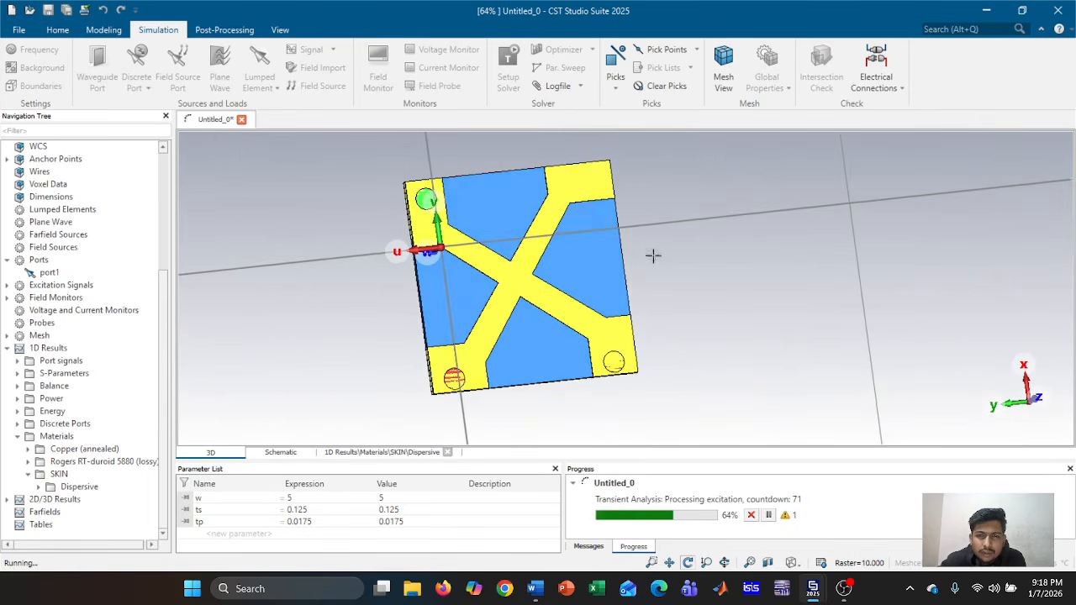
Orbit and pan the antenna model while the transient solver runs to completion
middle_click_drag(621, 256, 743, 283)
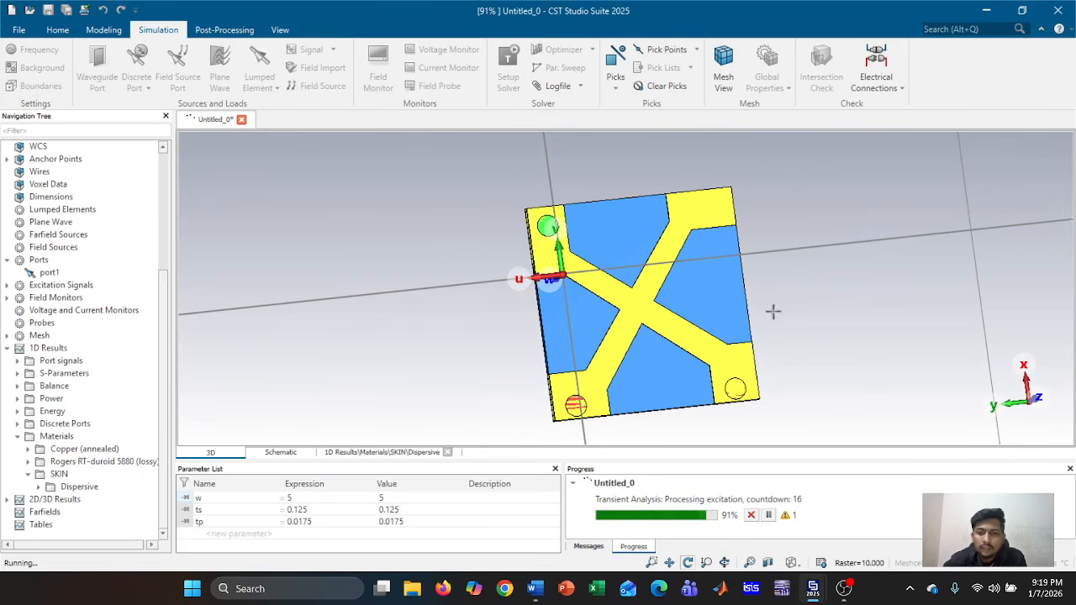
middle_click_drag(773, 312, 665, 308)
left_click_drag(708, 300, 1011, 286)
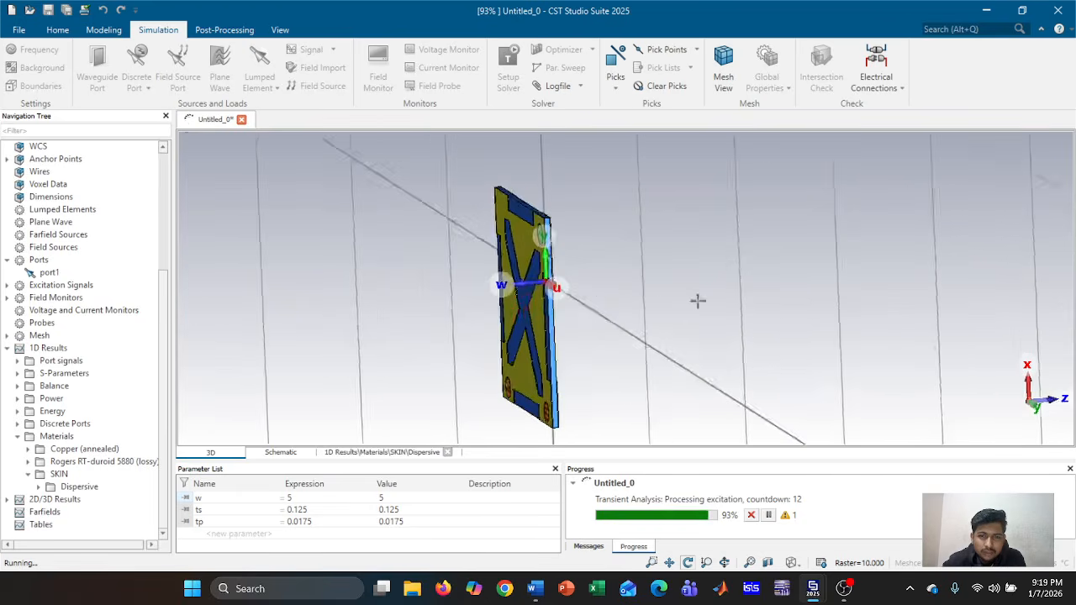
left_click_drag(685, 301, 812, 273)
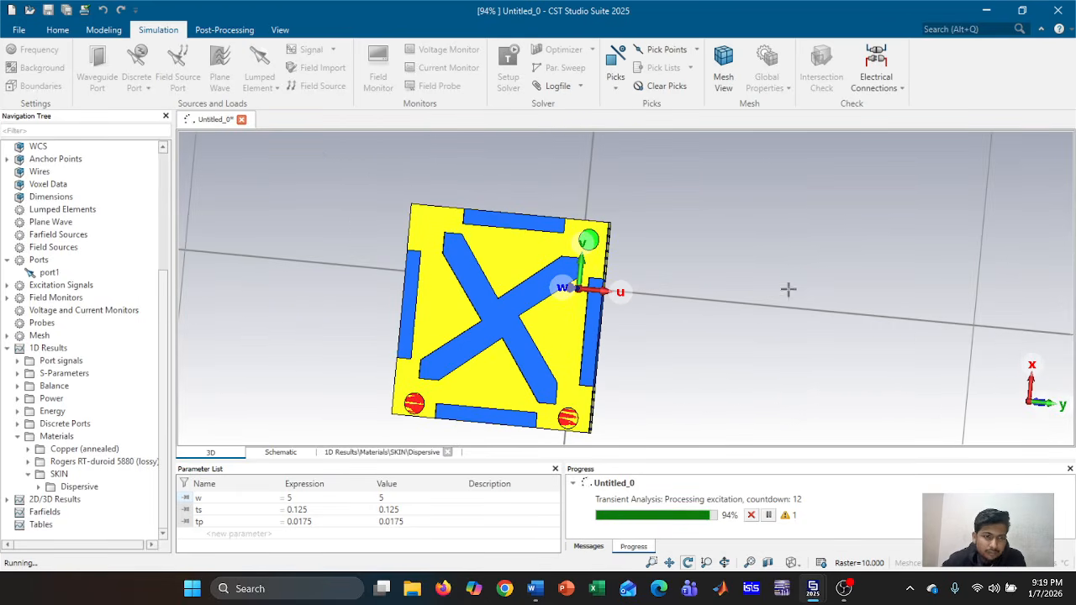
left_click_drag(779, 310, 798, 314)
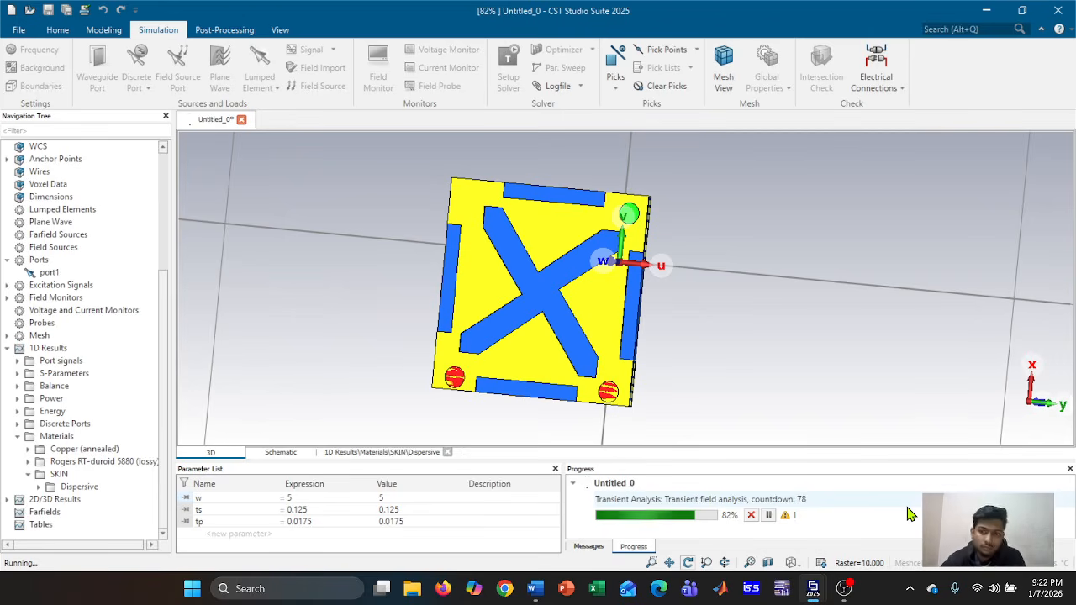
mouse_move(686, 348)
left_mouse_down()
mouse_move(818, 291)
mouse_move(732, 326)
left_mouse_up()
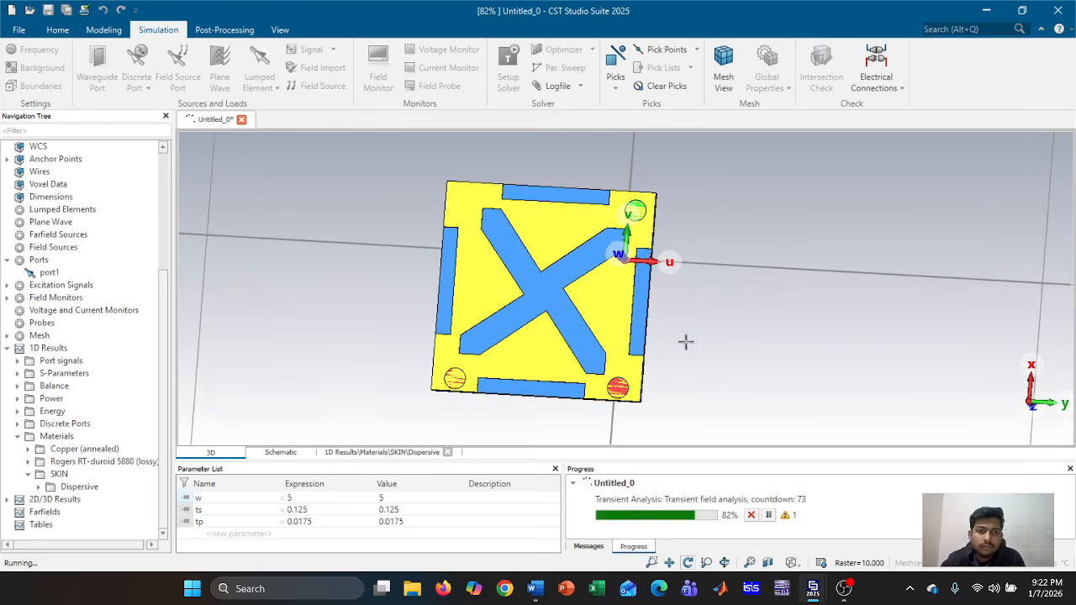
scroll(764, 305, "down", 5)
scroll(752, 314, "up", 1)
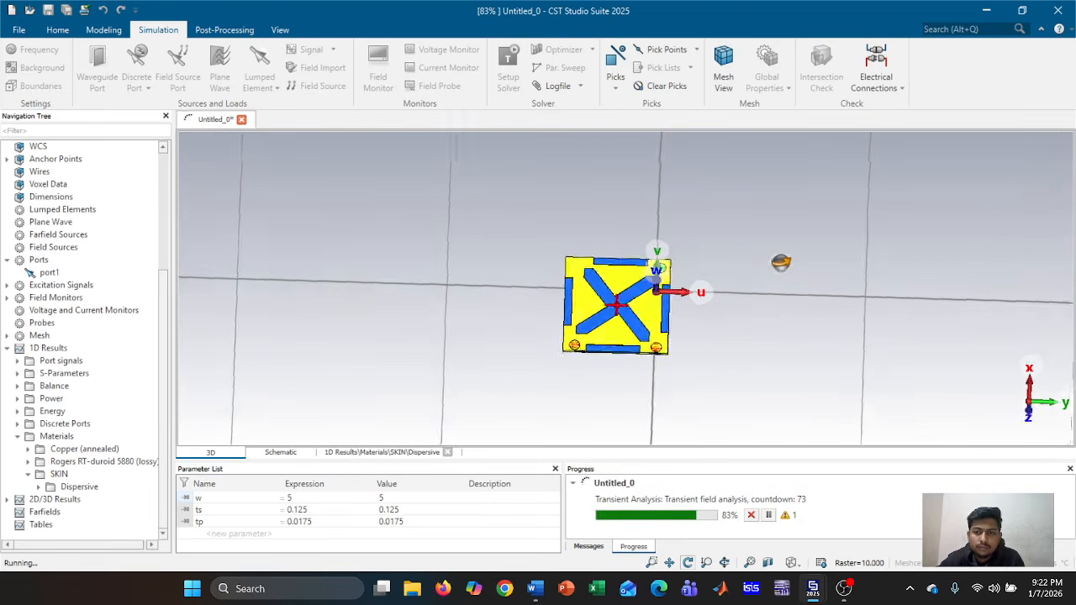
left_click_drag(781, 262, 728, 384)
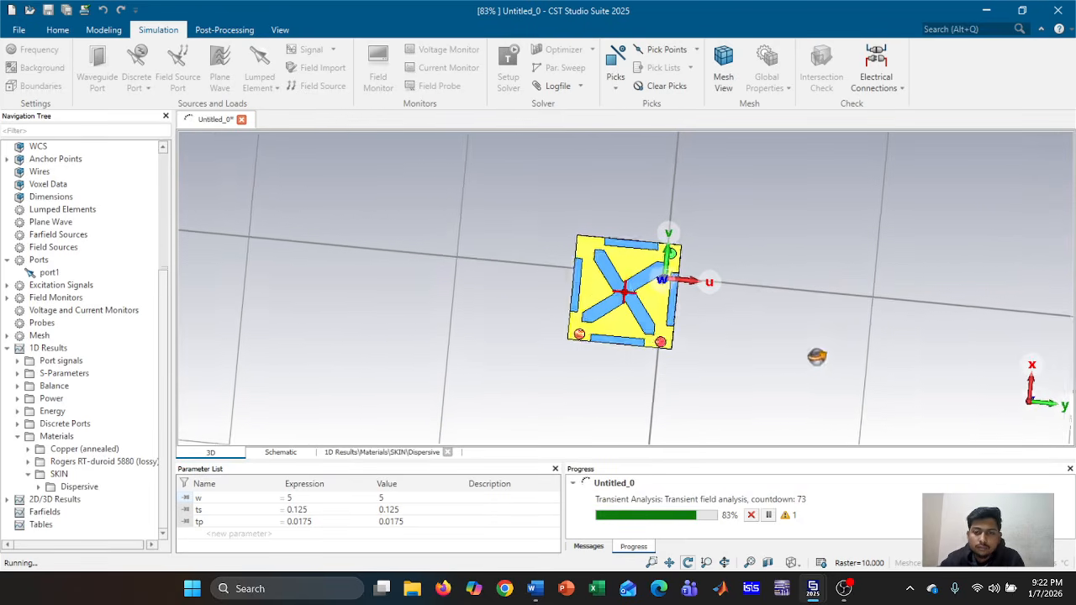
left_click_drag(816, 357, 841, 350)
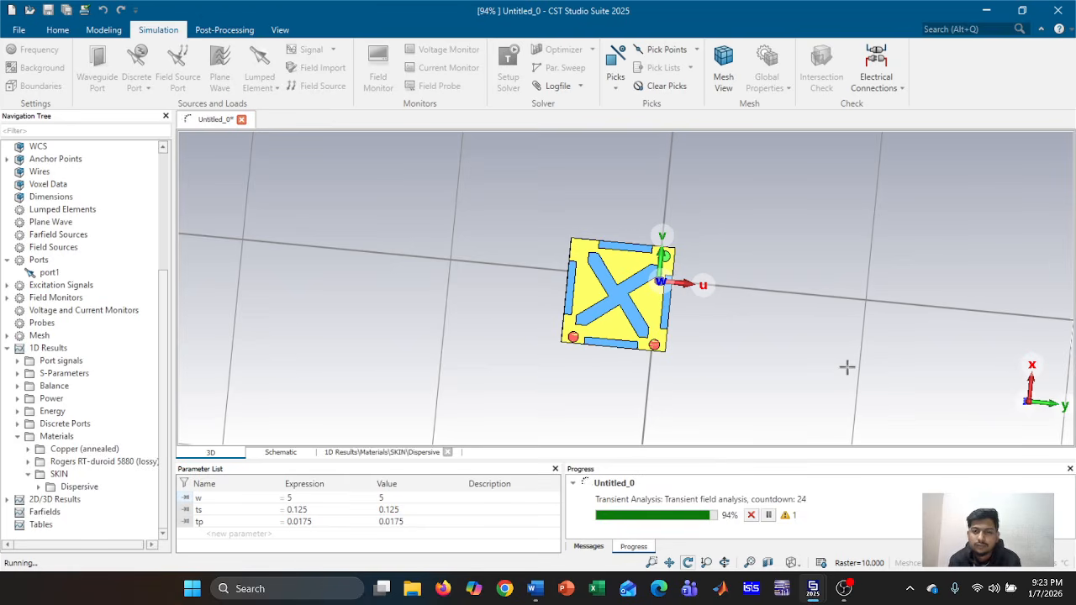
left_click_drag(871, 348, 436, 312)
left_click_drag(807, 327, 647, 328)
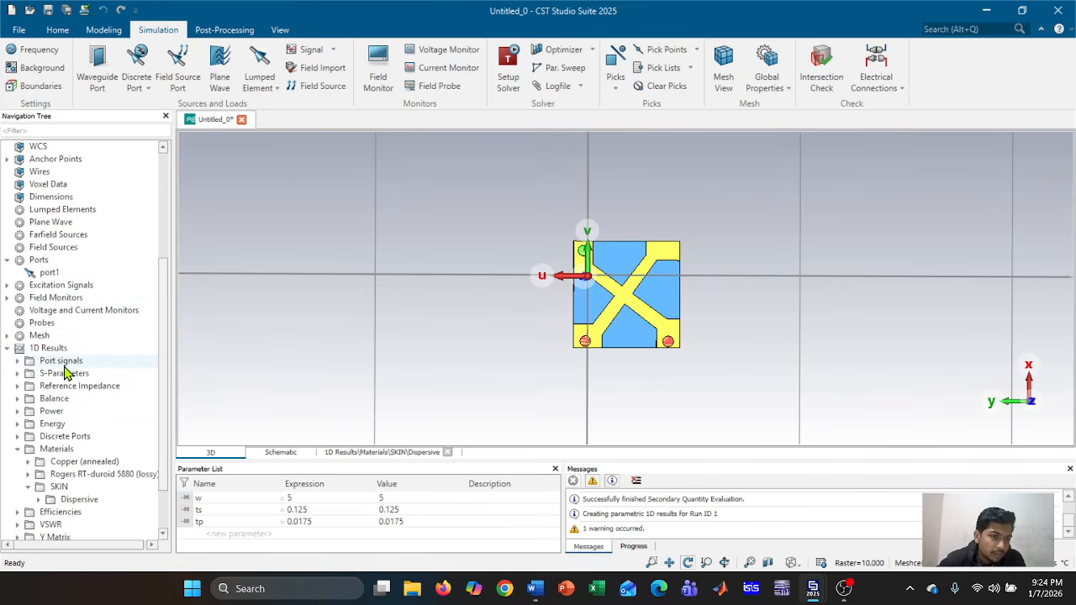
Expand 1D Results > Port signals and plot the i1 and o1,1 time signals in nanoseconds
scroll(71, 376, "down", 1)
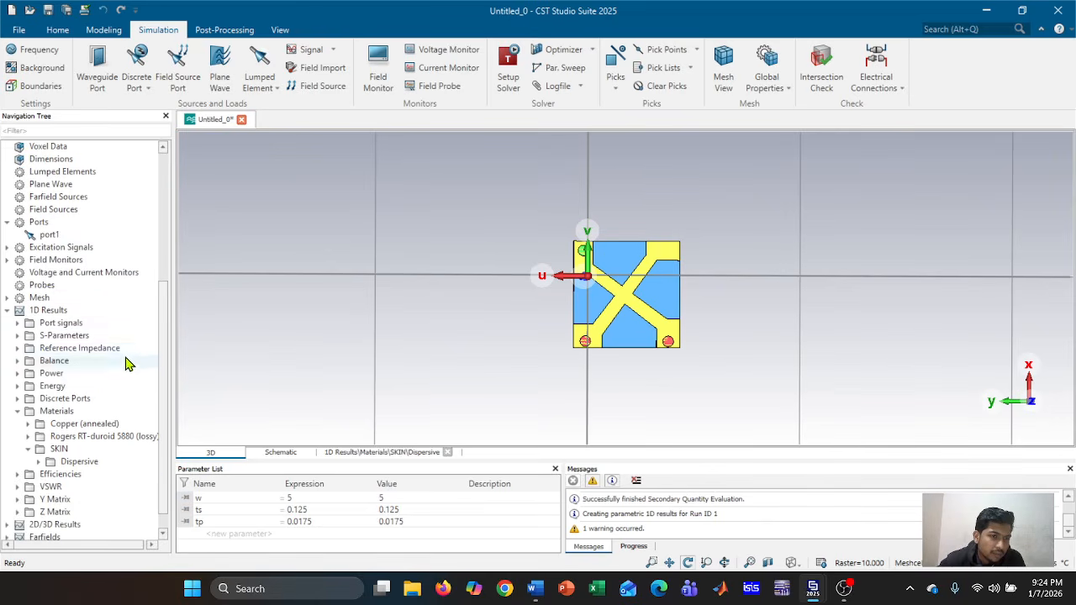
scroll(97, 401, "down", 1)
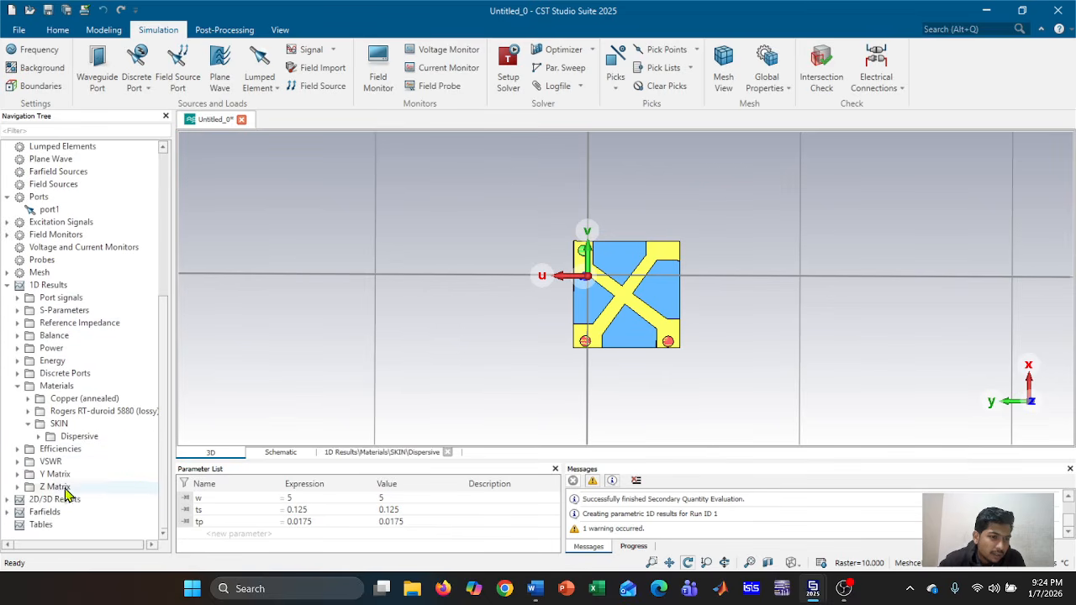
left_click(9, 500)
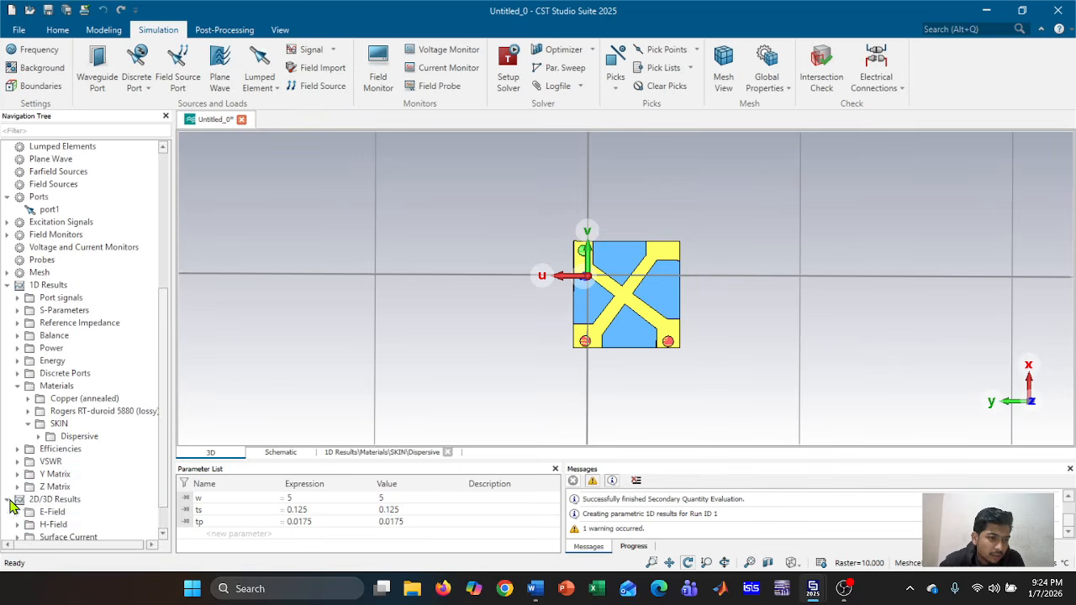
scroll(97, 513, "down", 1)
scroll(101, 504, "up", 4)
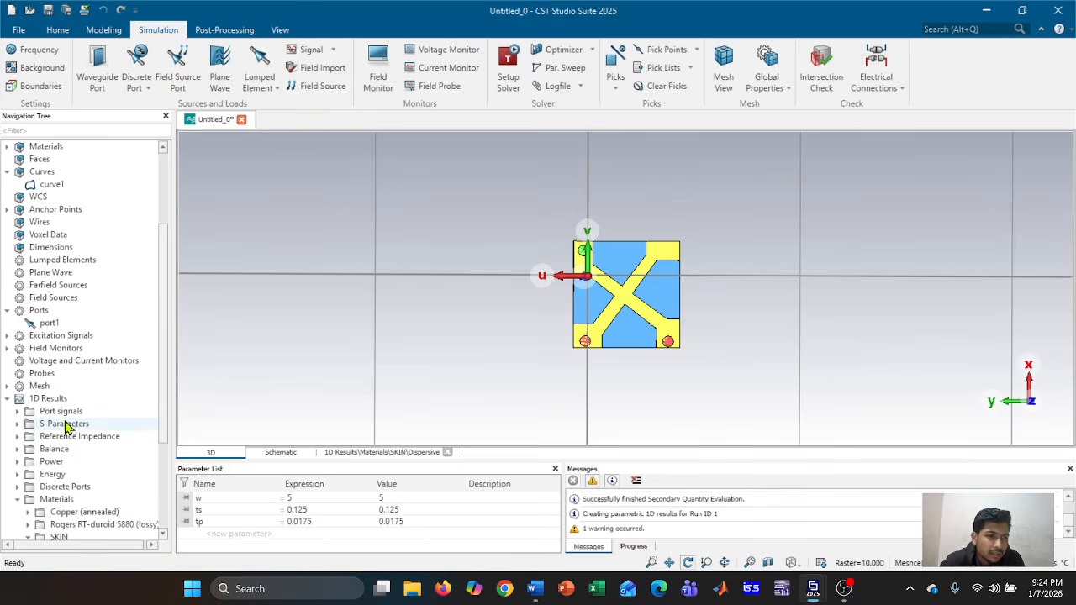
left_click(20, 412)
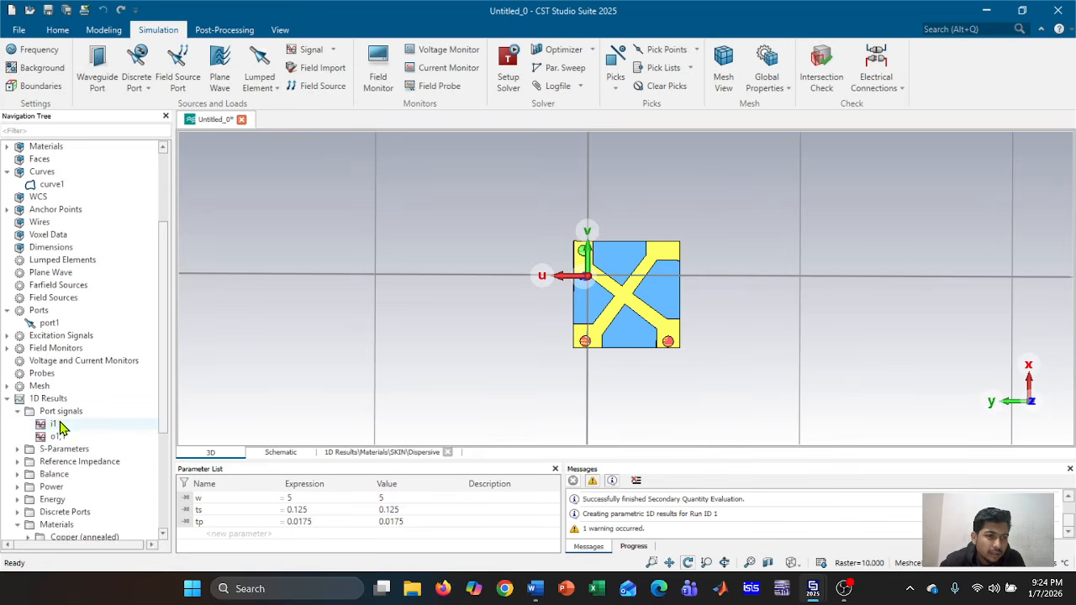
left_click(61, 411)
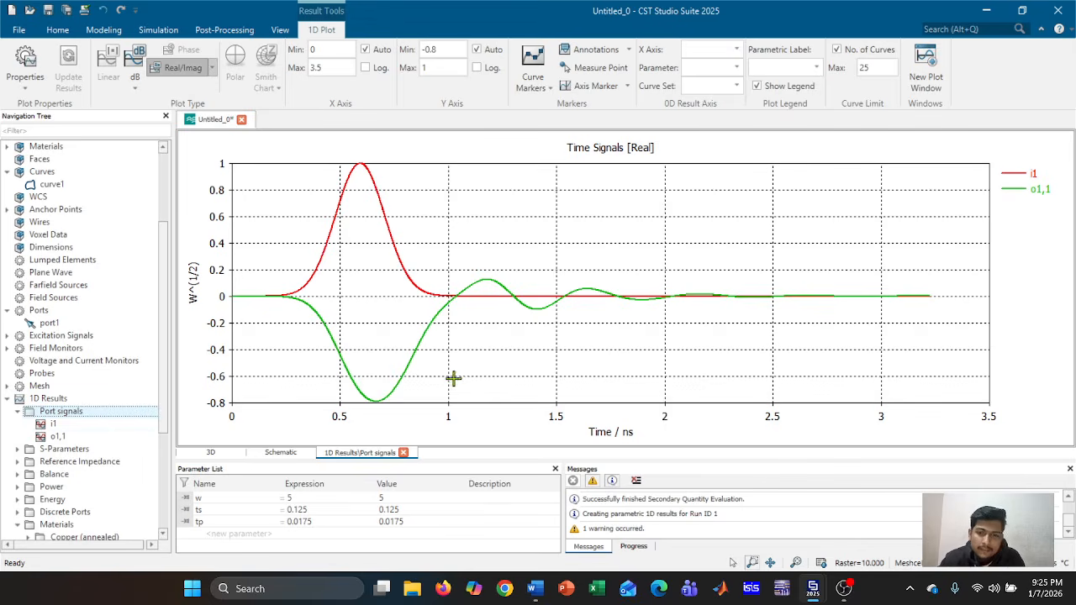
Display the S1,1 magnitude plot in dB from 1D Results > S-Parameters
left_click(69, 453)
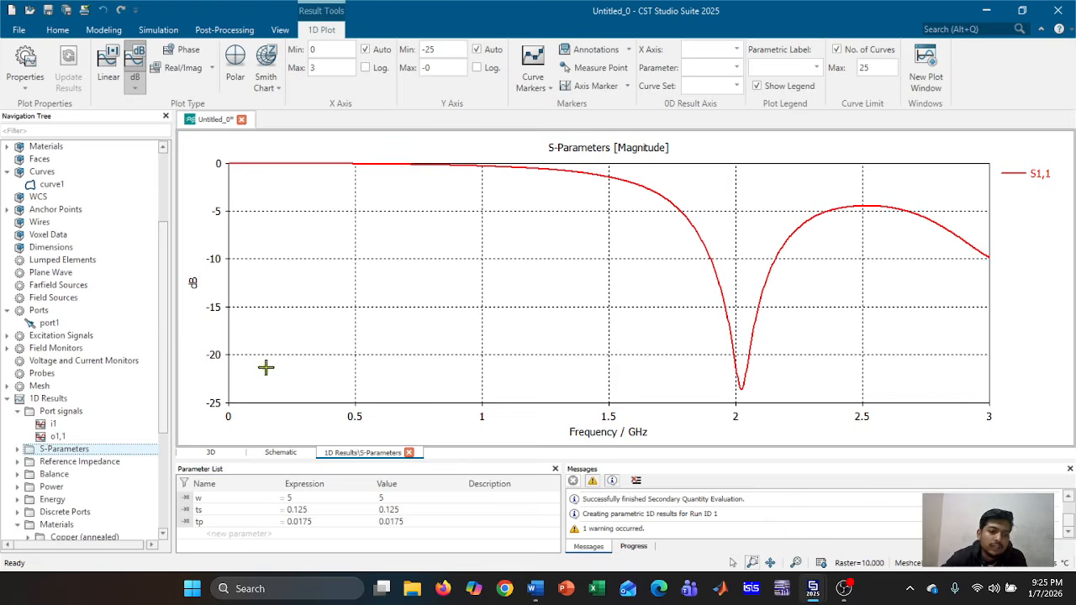
View the flat 50 Ω Reference Impedance plot, then the S-Parameters Balance magnitude curve
left_click(109, 463)
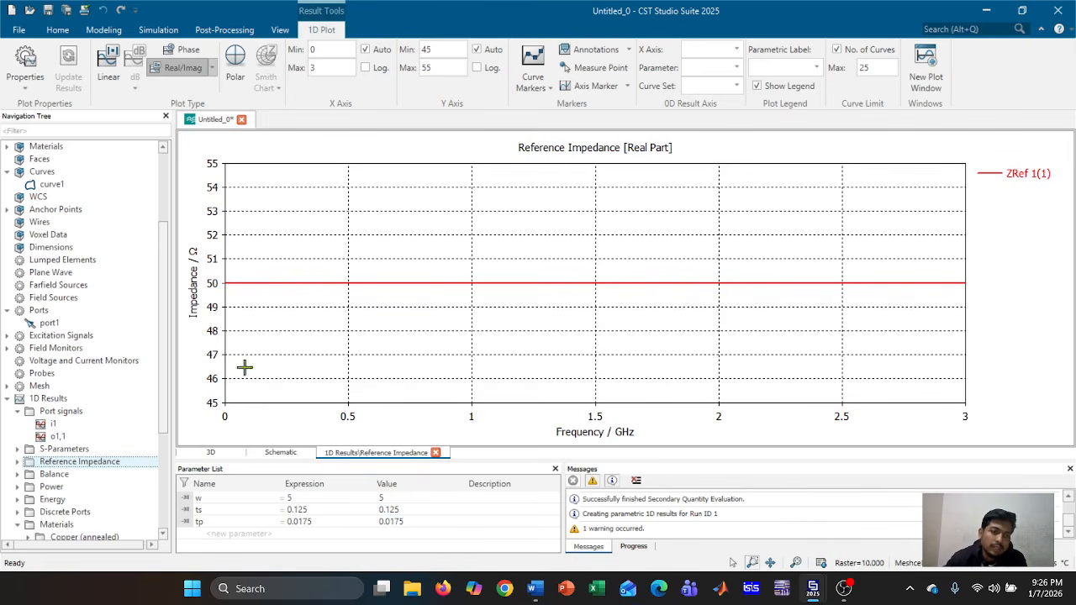
left_click(105, 475)
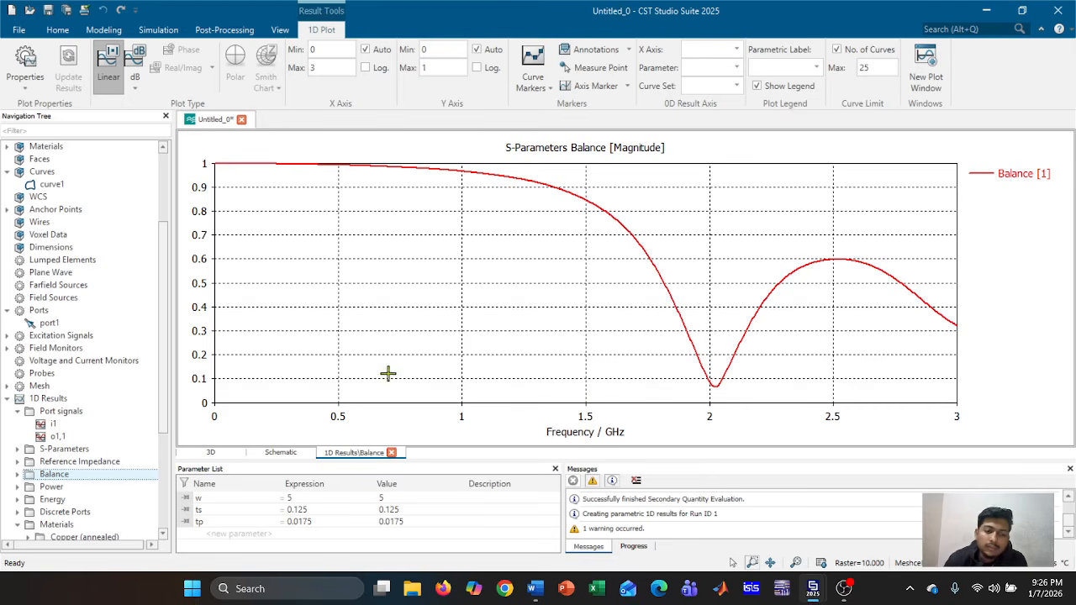
Plot real power in watts versus frequency for Power > Excitation [1]
left_click(118, 489)
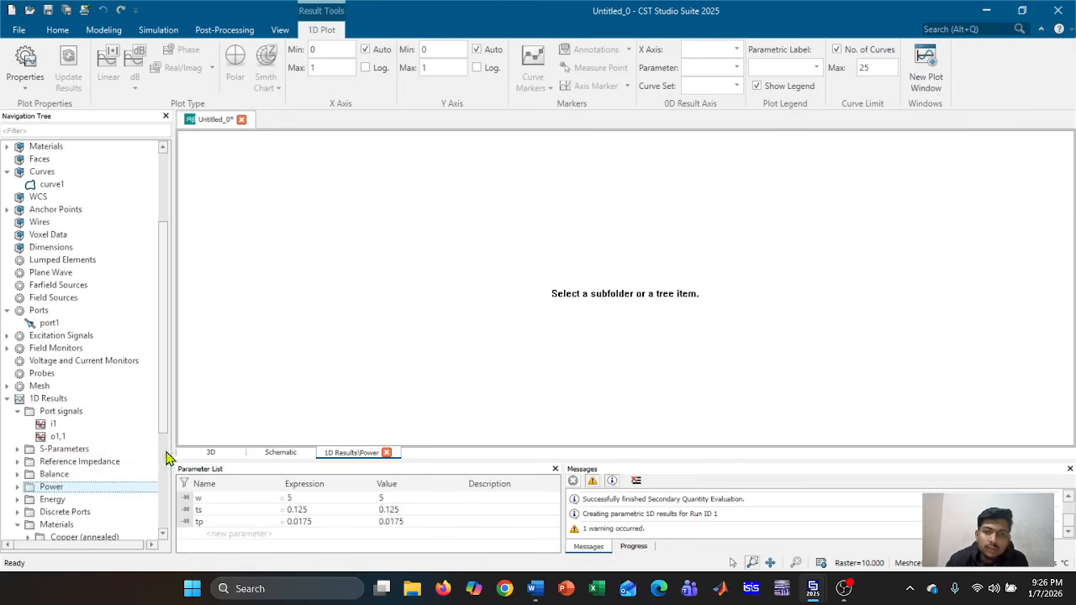
left_click(18, 488)
left_click(69, 501)
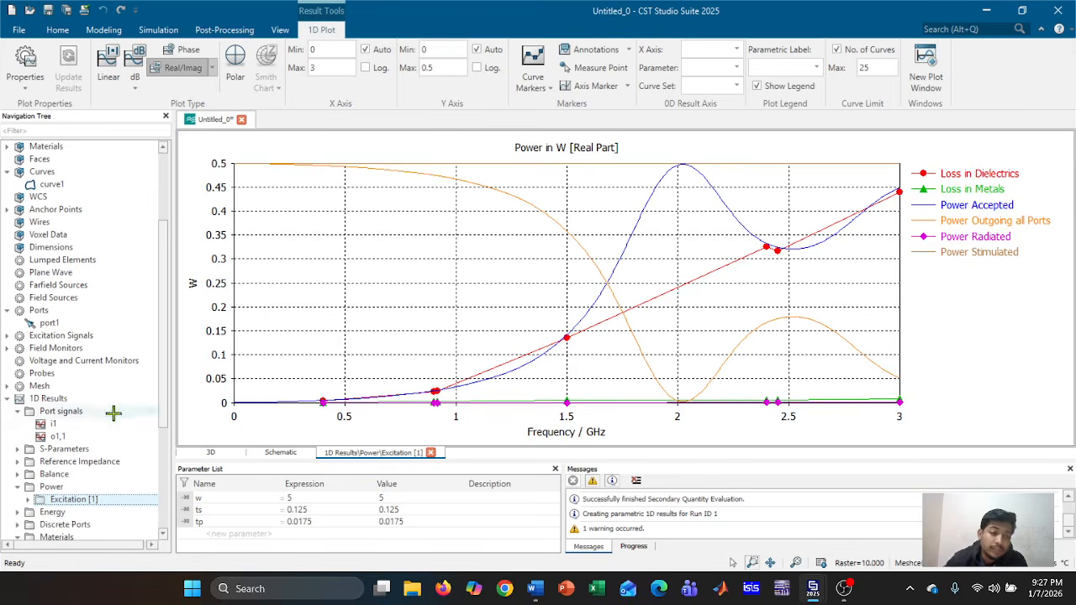
Look at the Field Energy results, then select the Discrete Ports results group
scroll(112, 422, "down", 1)
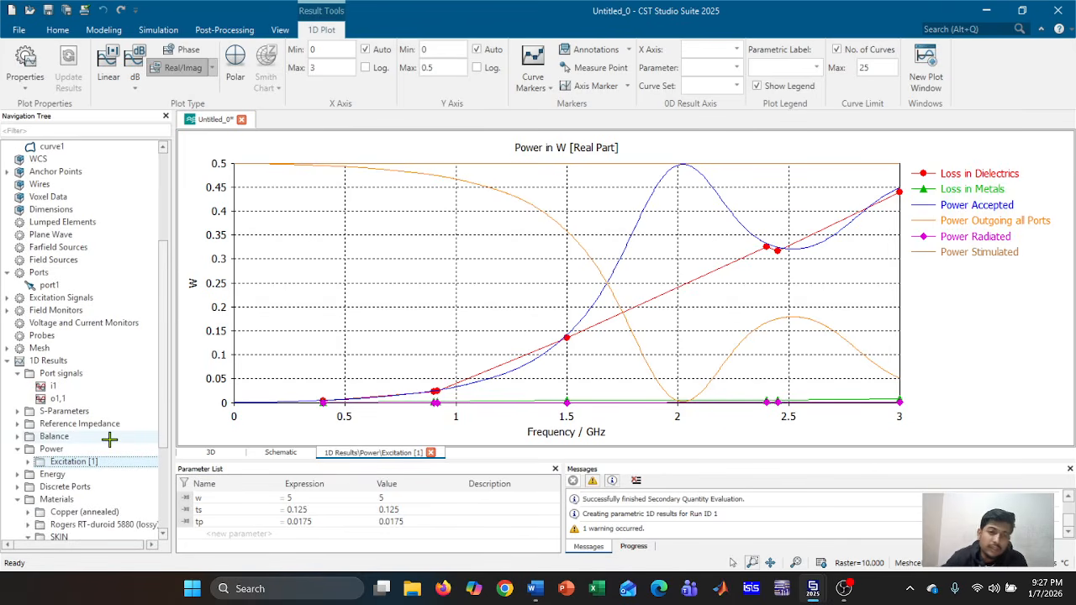
left_click(28, 476)
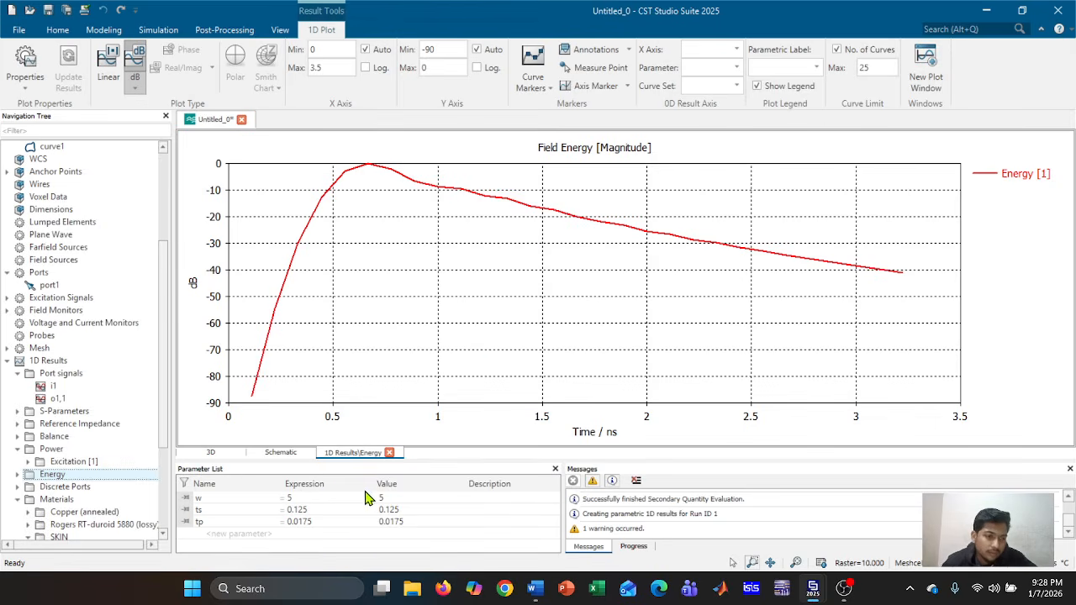
left_click(52, 487)
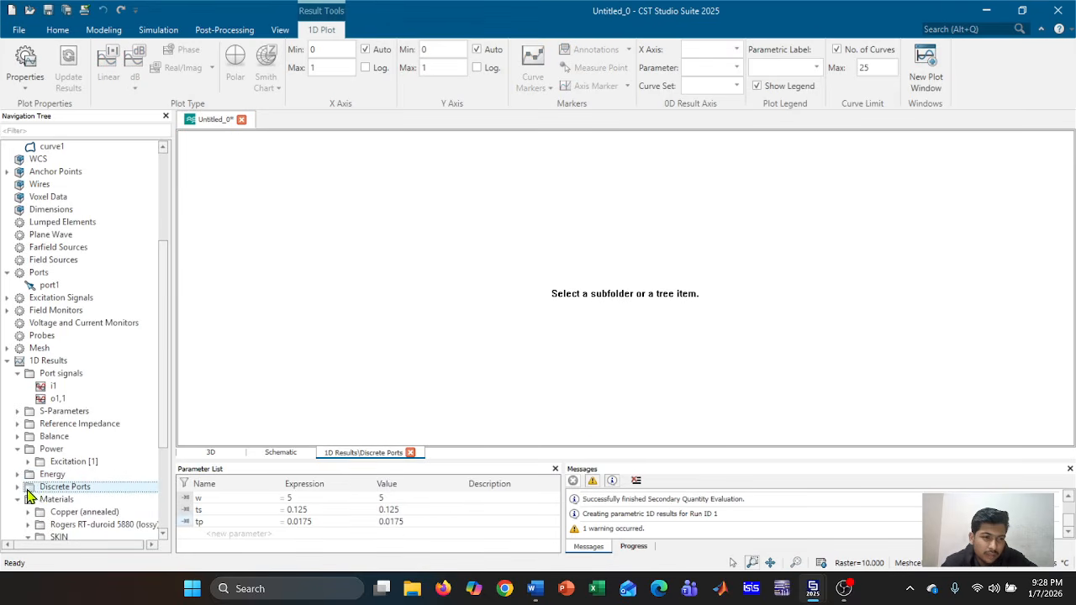
Plot Port 1's discrete port current magnitude in dBA, then its impedance magnitude
left_click(18, 487)
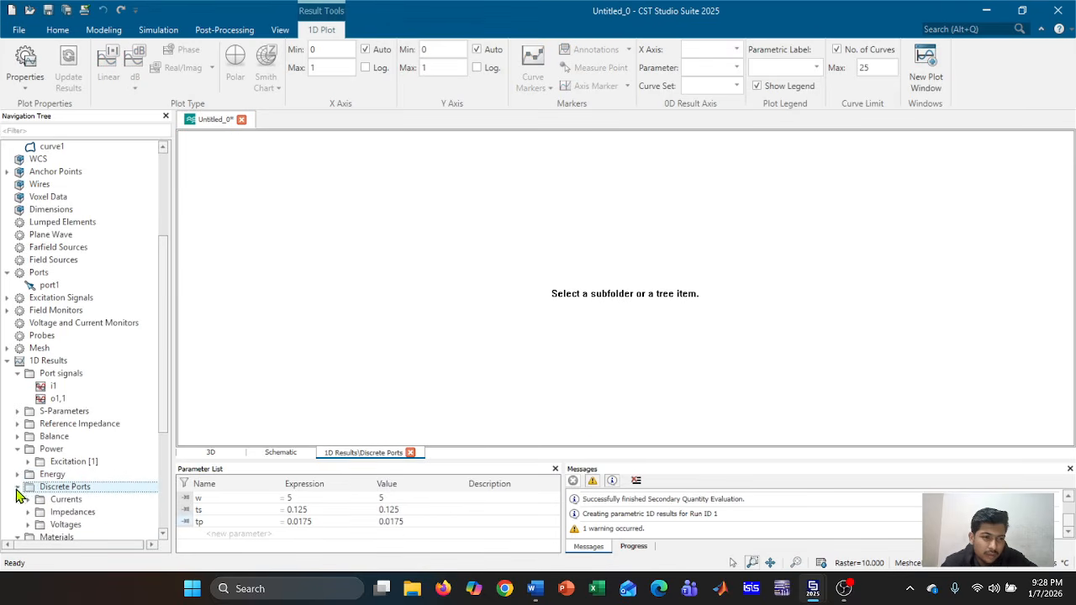
left_click(60, 499)
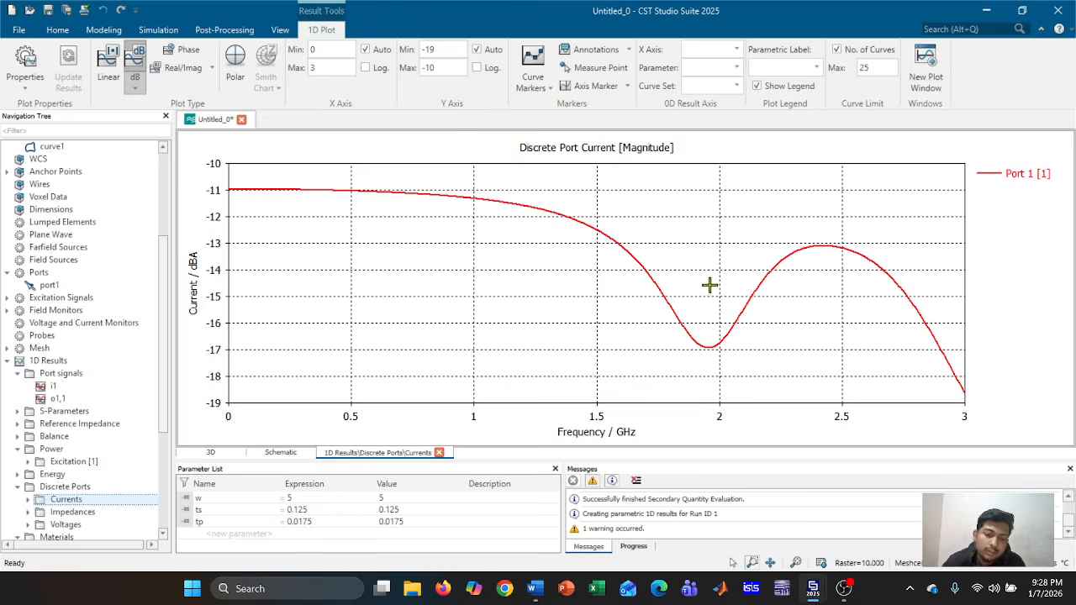
left_click(84, 514)
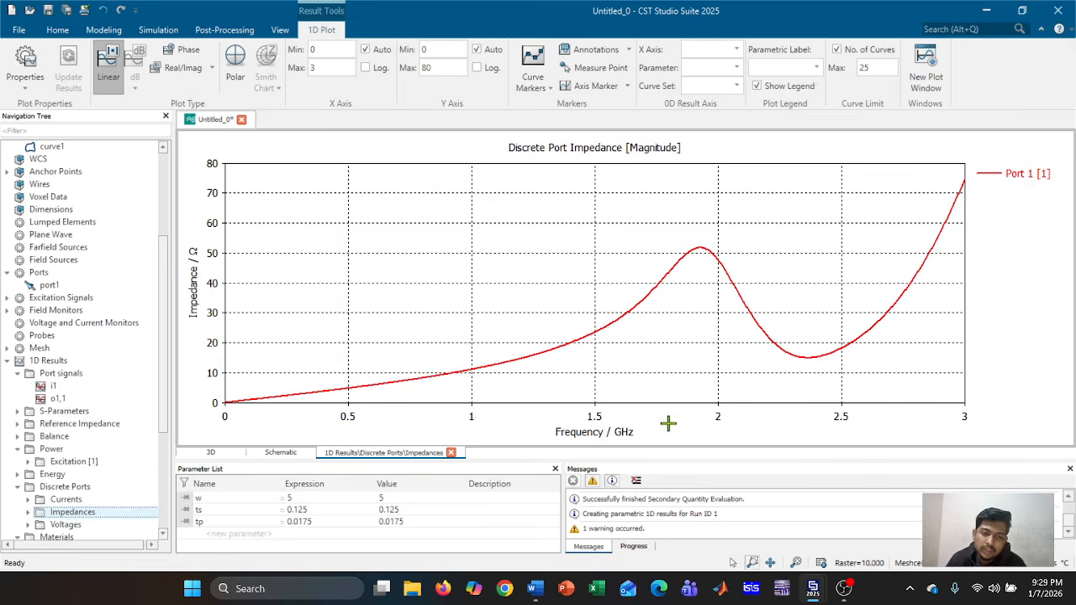
Plot the discrete port voltage magnitude and briefly expand the Voltages entries
scroll(117, 454, "down", 2)
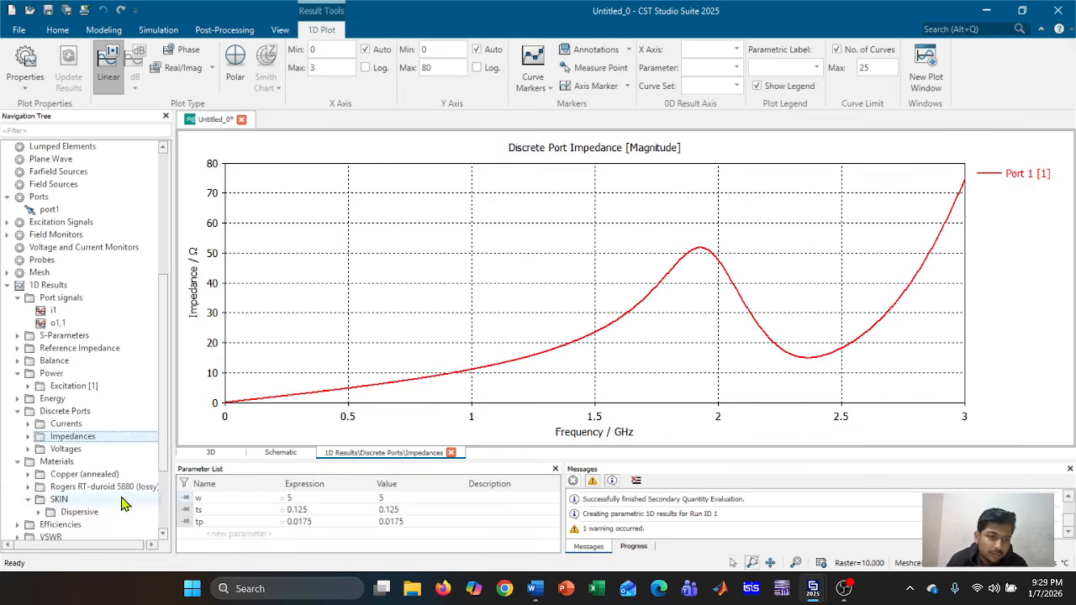
left_click(56, 451)
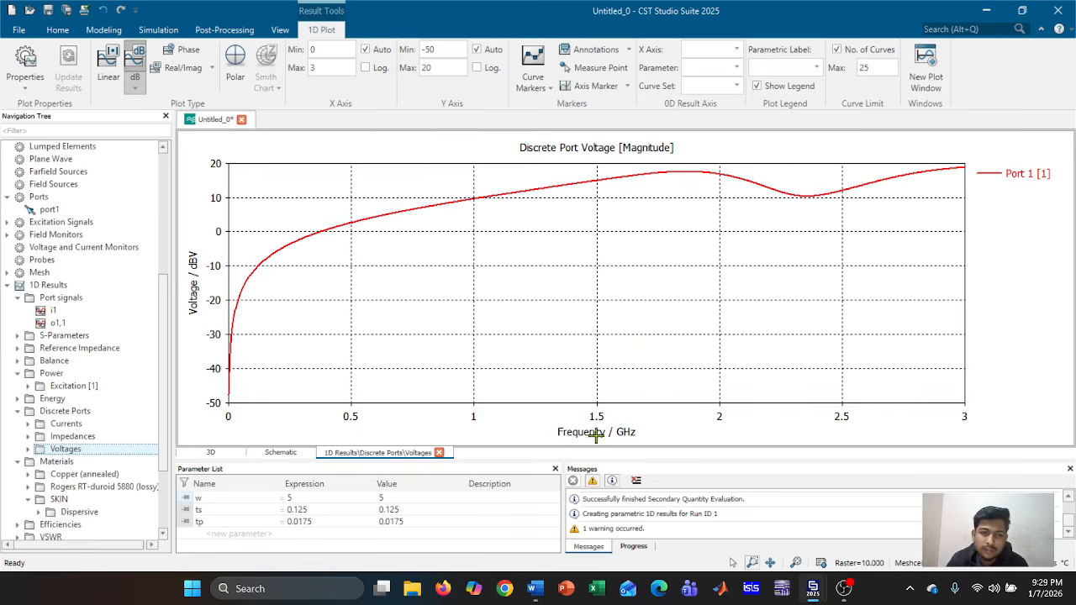
left_click(29, 449)
left_click(29, 451)
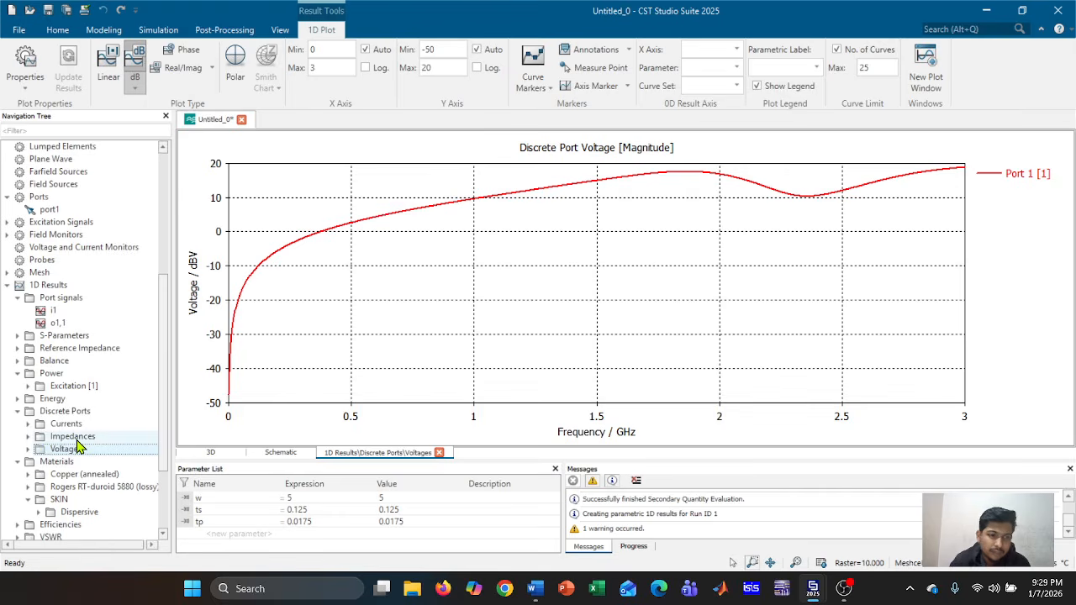
Plot the Rogers RT-duroid 5880 (lossy) dispersion curves, with Eps' near 2.2
scroll(88, 441, "down", 1)
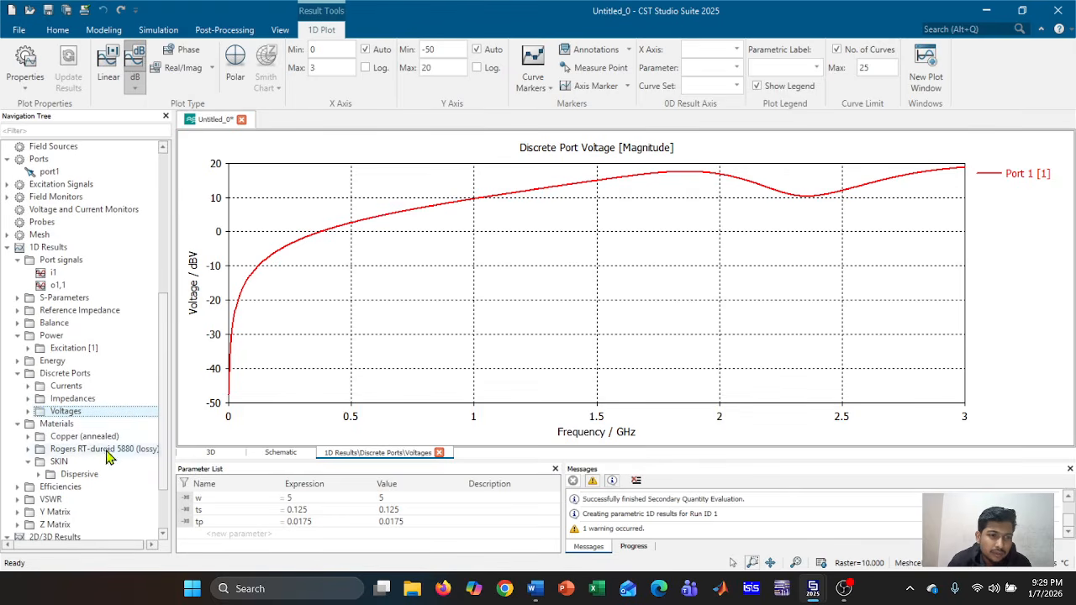
left_click(29, 450)
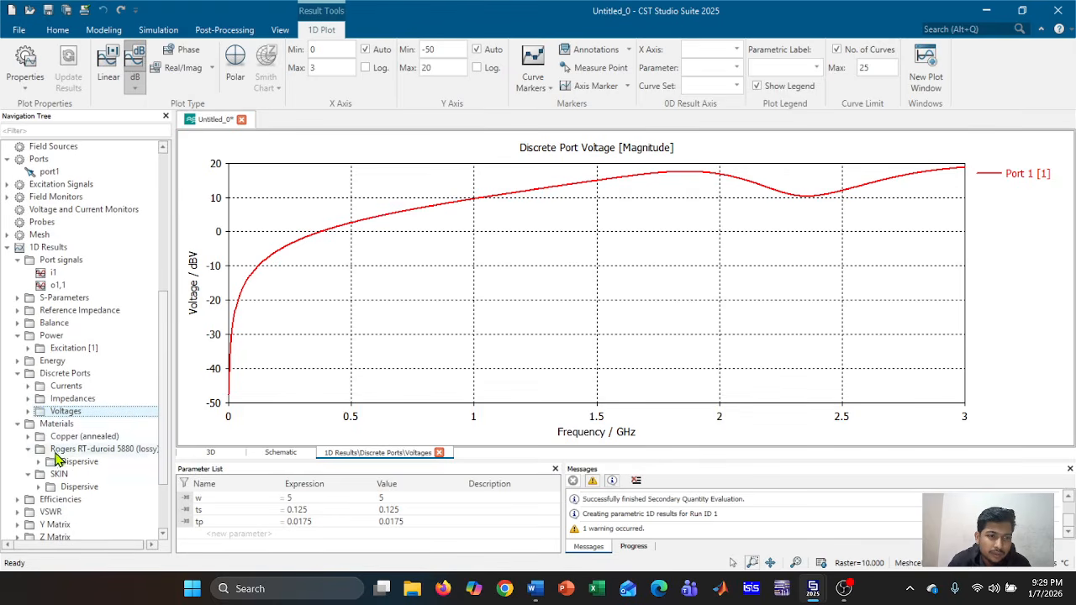
left_click(64, 462)
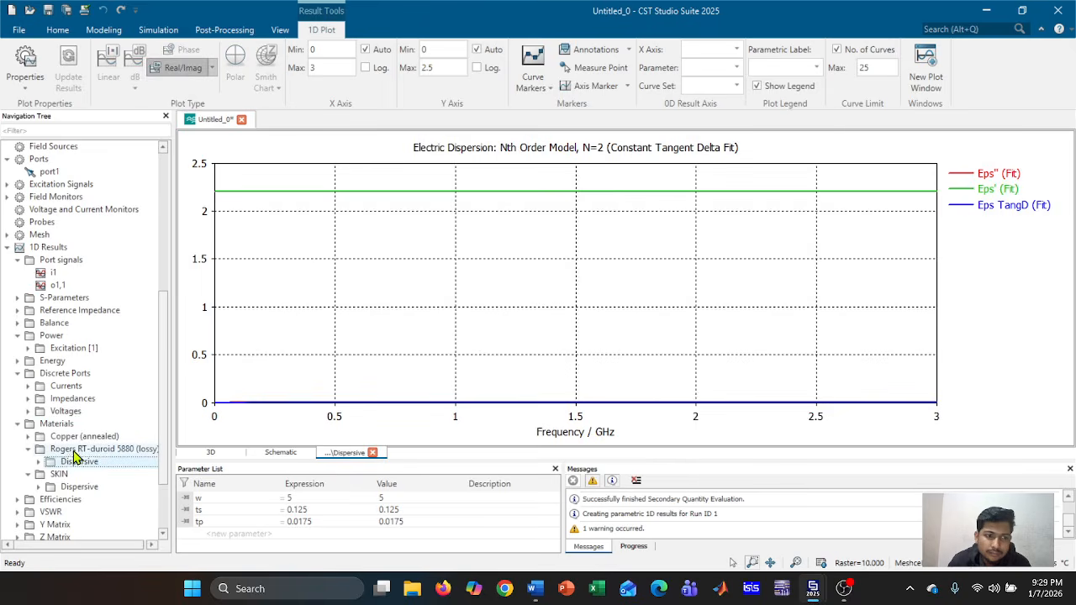
Review the Rogers and SKIN material dispersion plots, then plot the radiation and total efficiencies
left_click(74, 452)
left_click(70, 462)
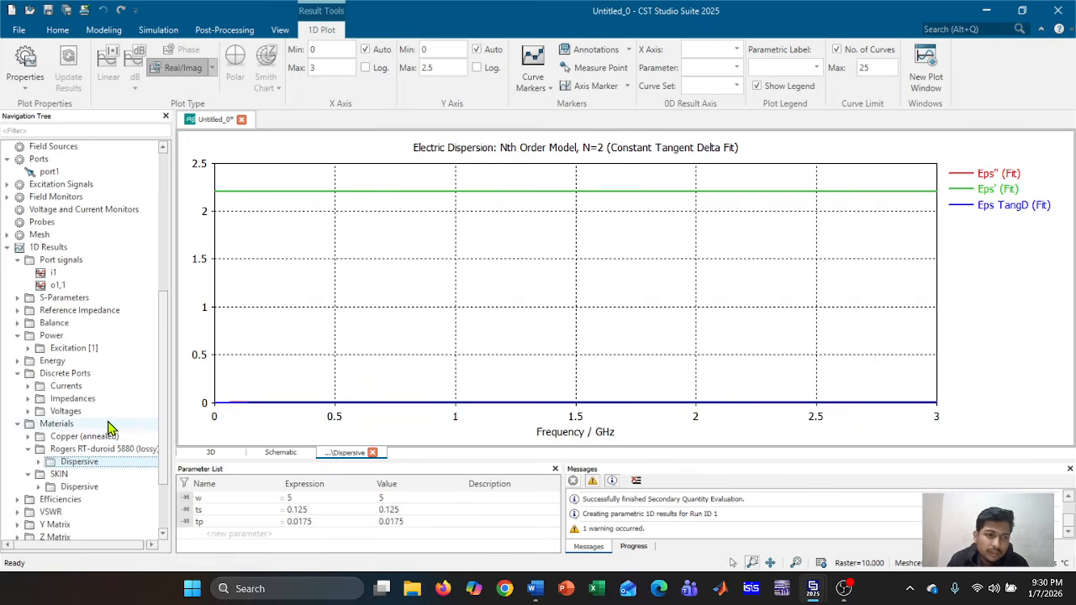
scroll(109, 429, "down", 1)
left_click(88, 449)
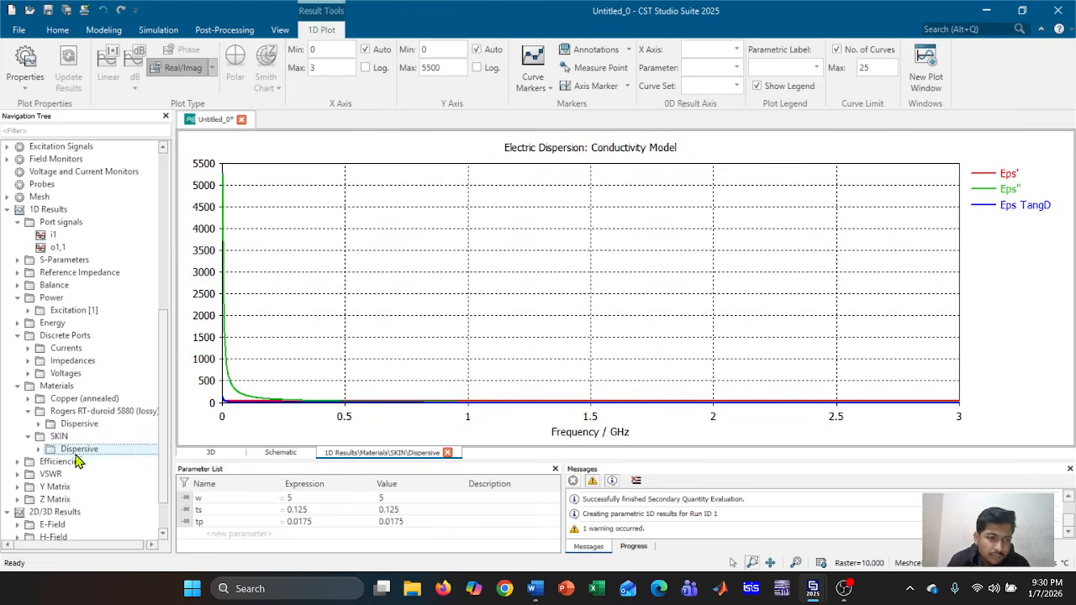
left_click(63, 461)
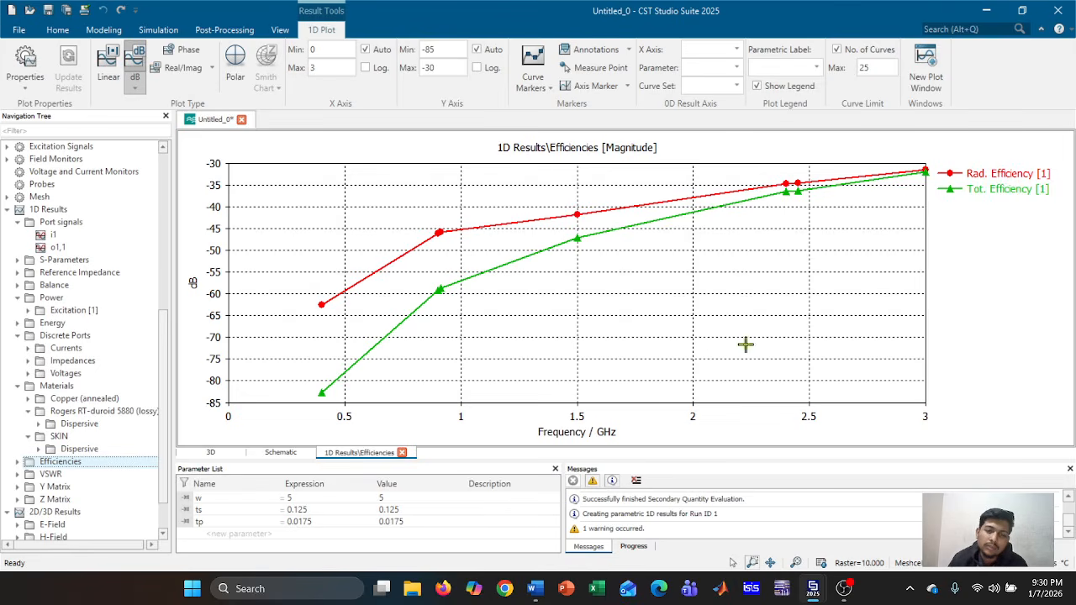
Plot VSWR1, which falls from about 3400 at 0 GHz to near 1 beyond 1.5 GHz
left_click(616, 261)
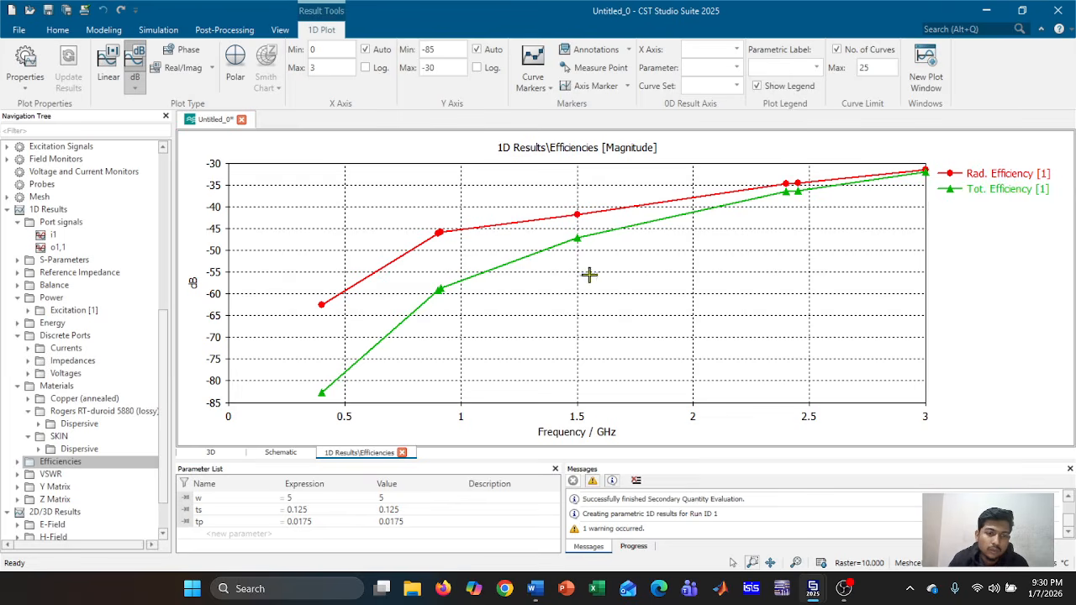
left_click(88, 476)
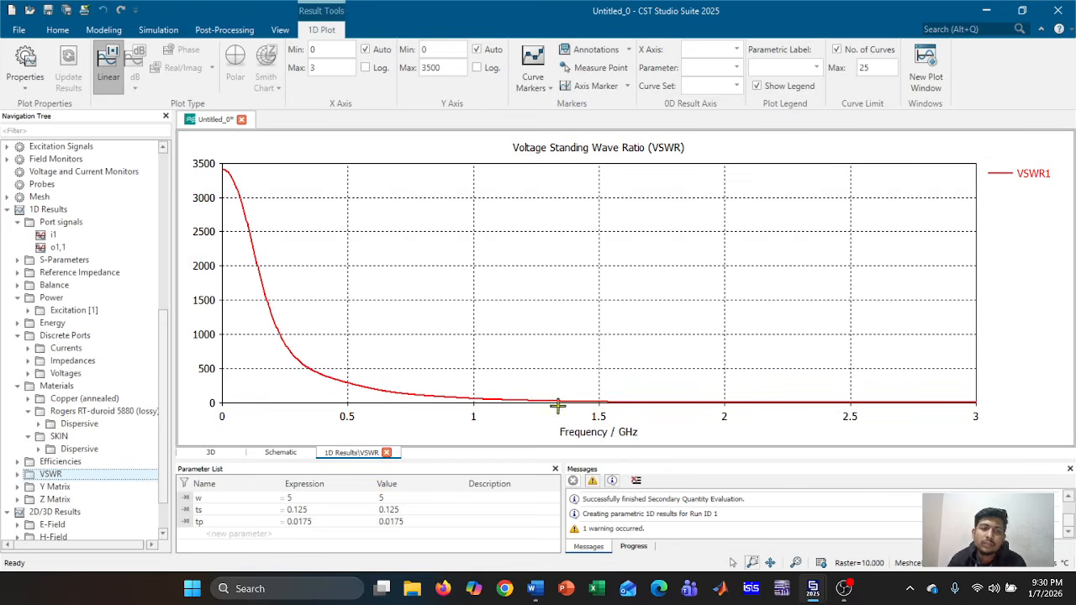
View the Y-matrix admittance, then the Z1,1 impedance magnitude peaking near 52 Ω at 1.93 GHz
left_click(118, 489)
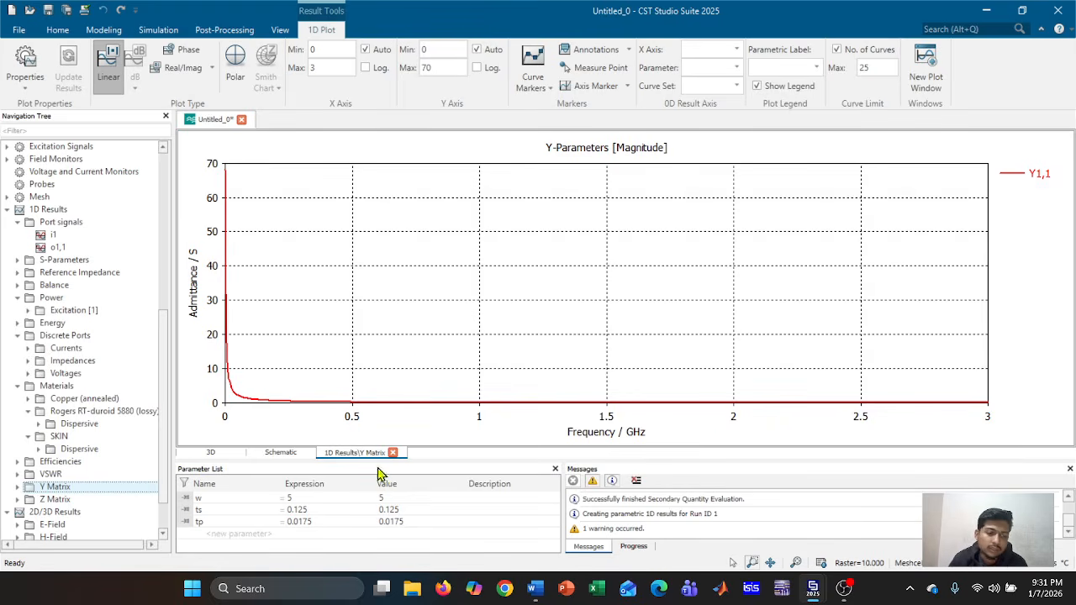
left_click(57, 501)
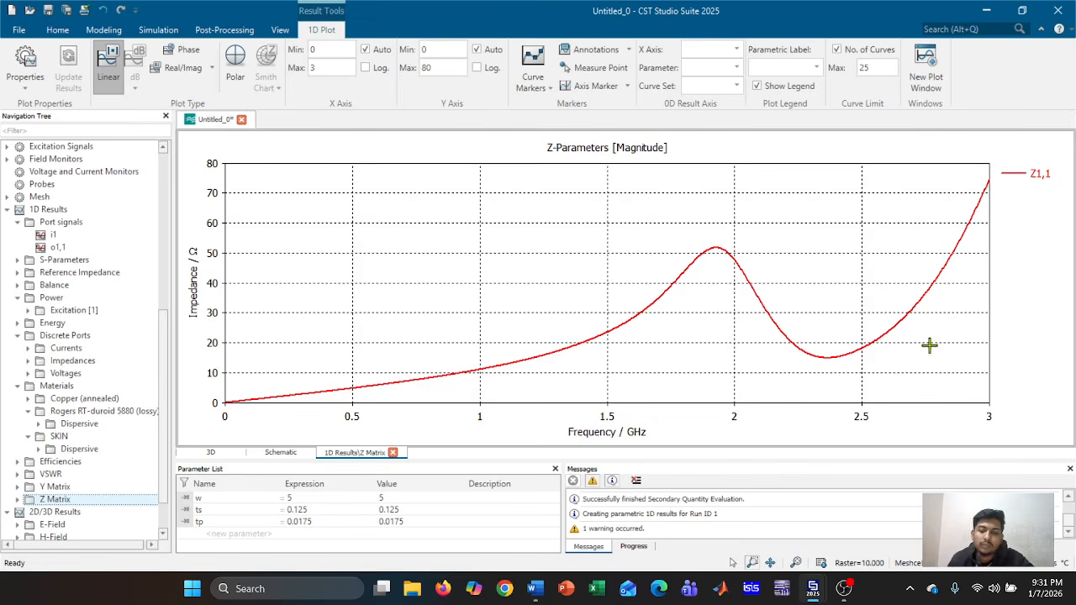
scroll(118, 437, "down", 1)
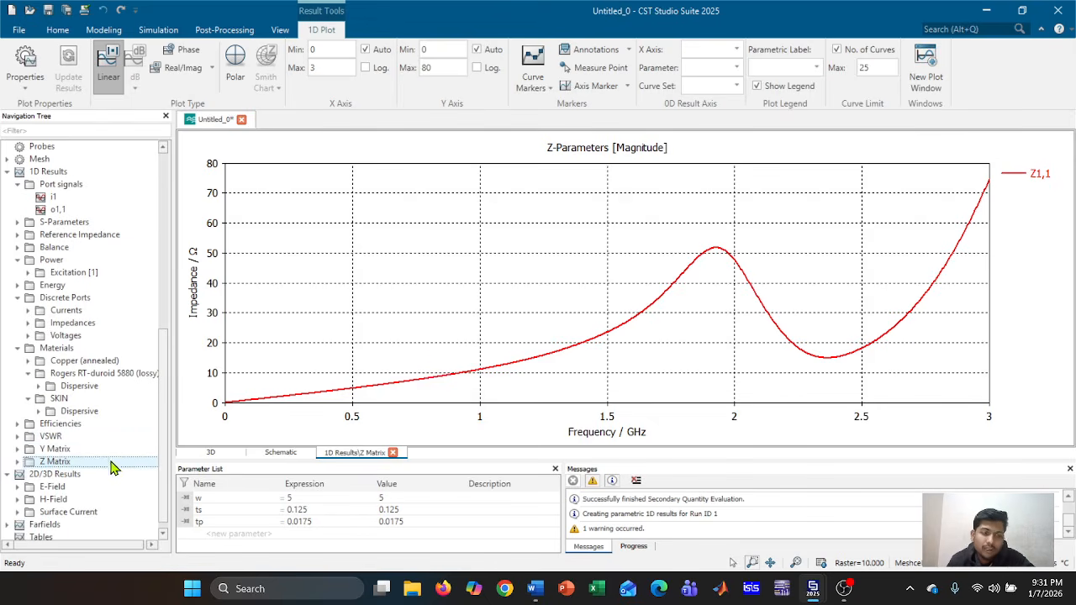
Expand the 2D/3D E-Field results and display the electric field at 2.4 GHz
left_click(15, 475)
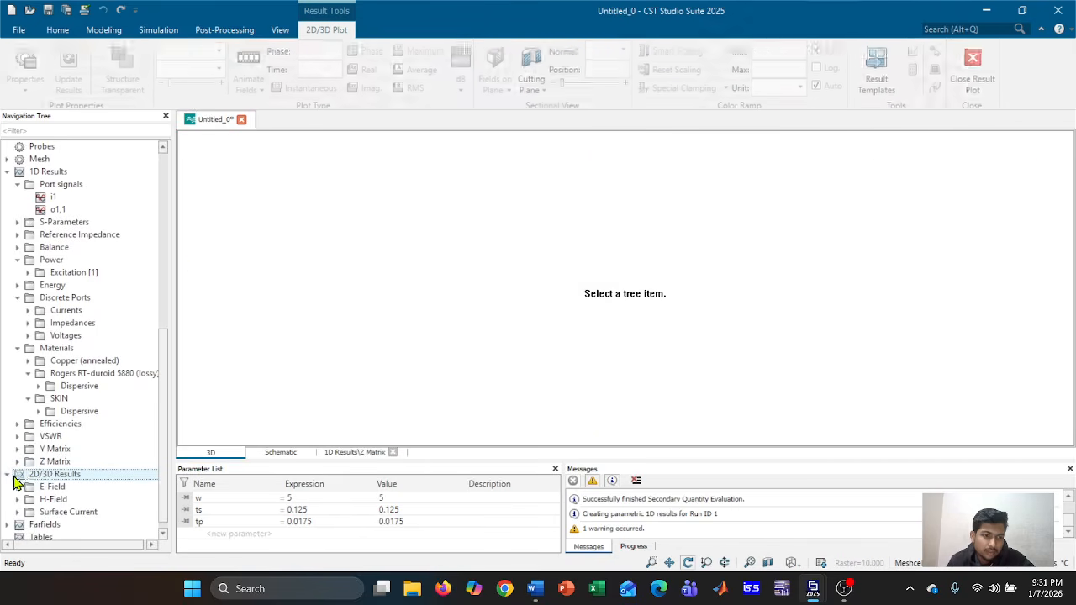
left_click(32, 489)
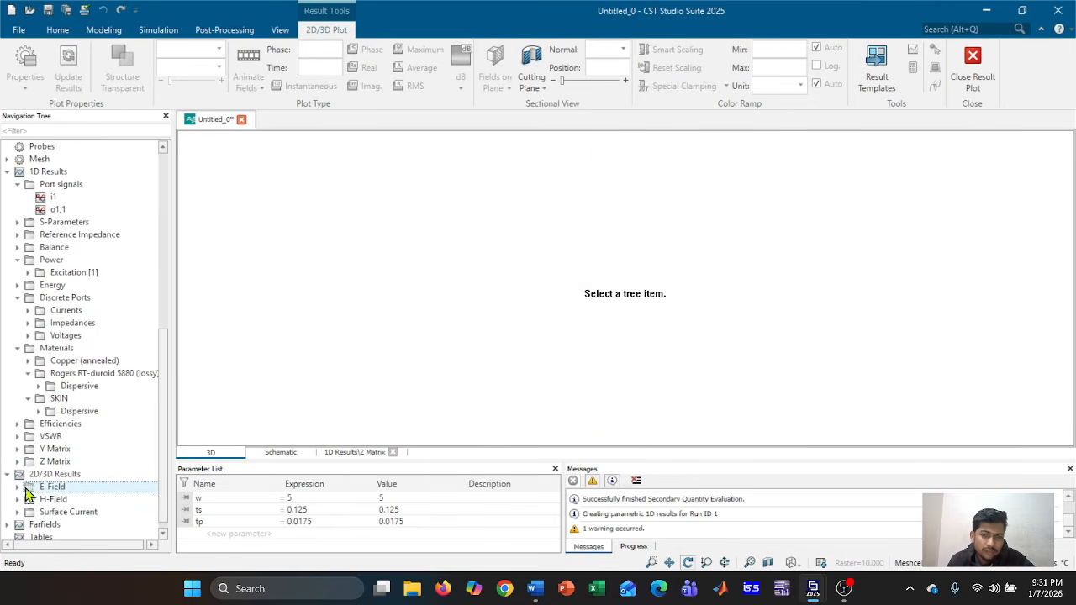
left_click(17, 489)
scroll(101, 483, "down", 2)
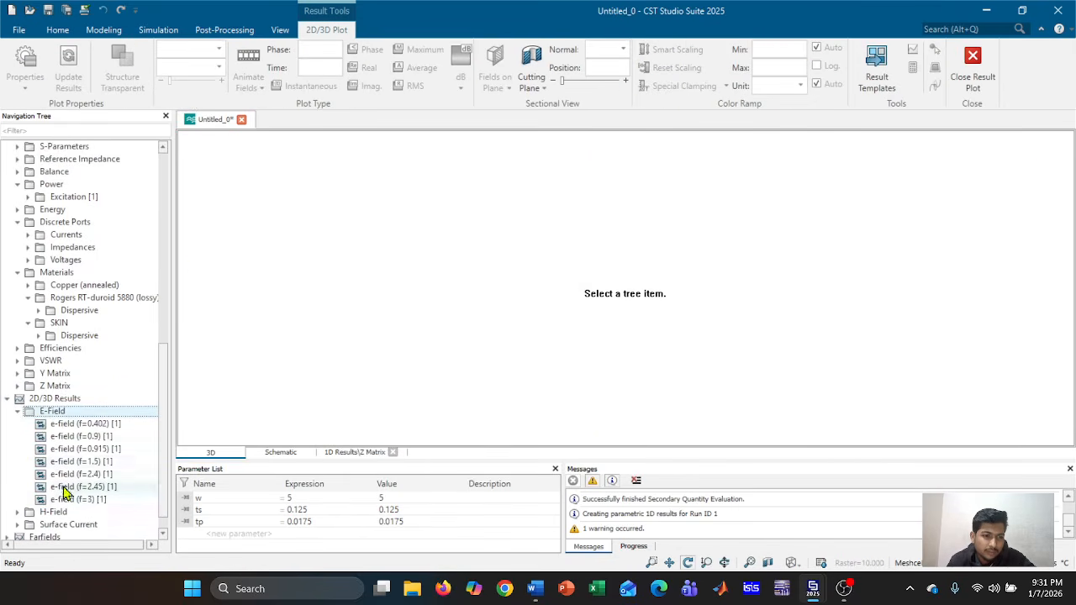
left_click(126, 475)
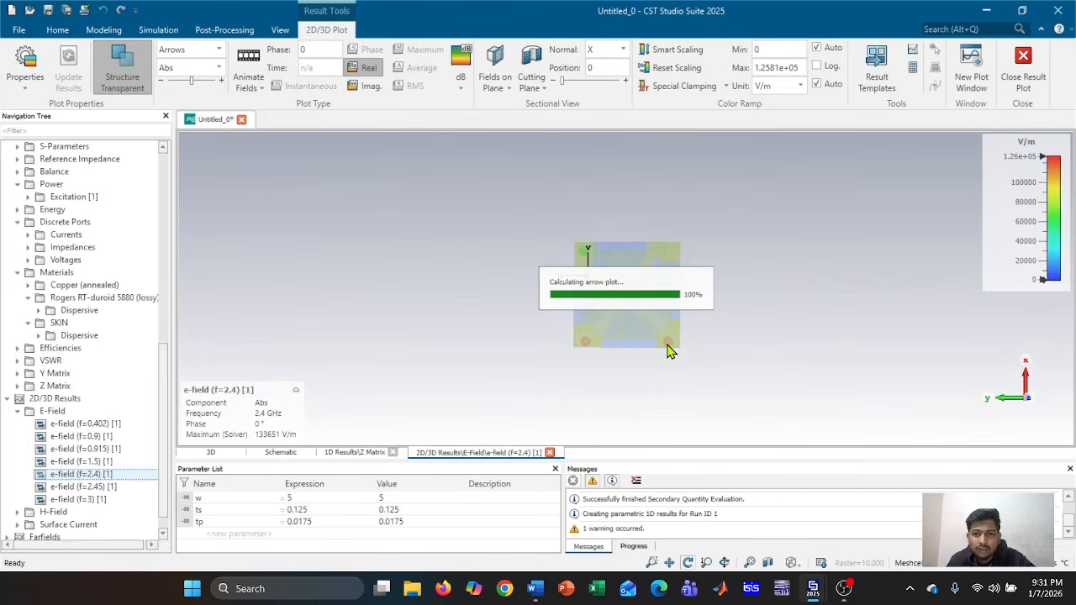
Show the 3 GHz electric field centred on the antenna, then select the H-Field results group
scroll(668, 351, "up", 5)
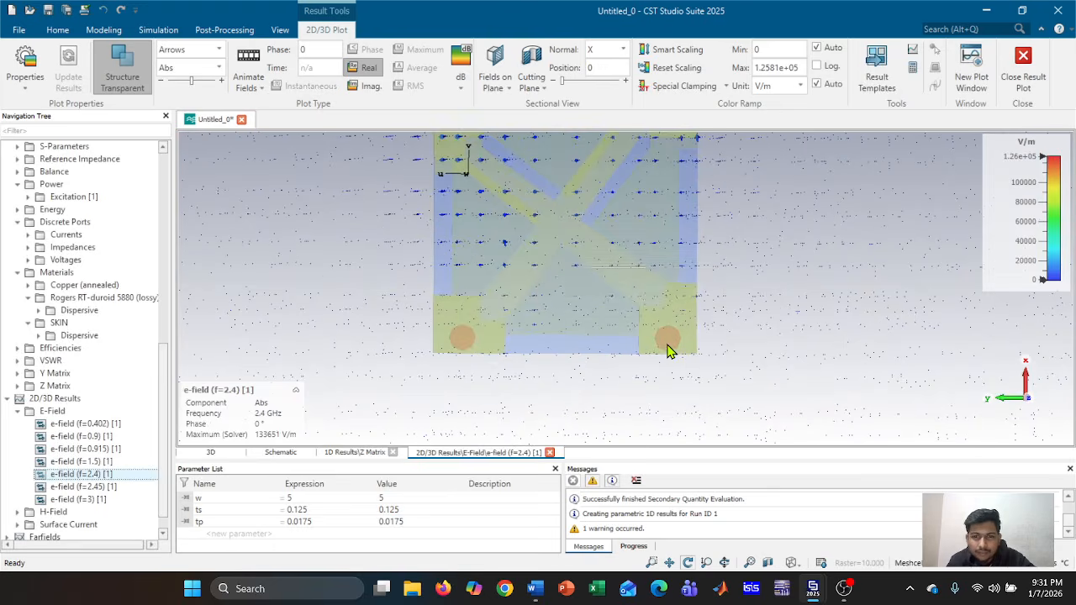
scroll(668, 352, "up", 2)
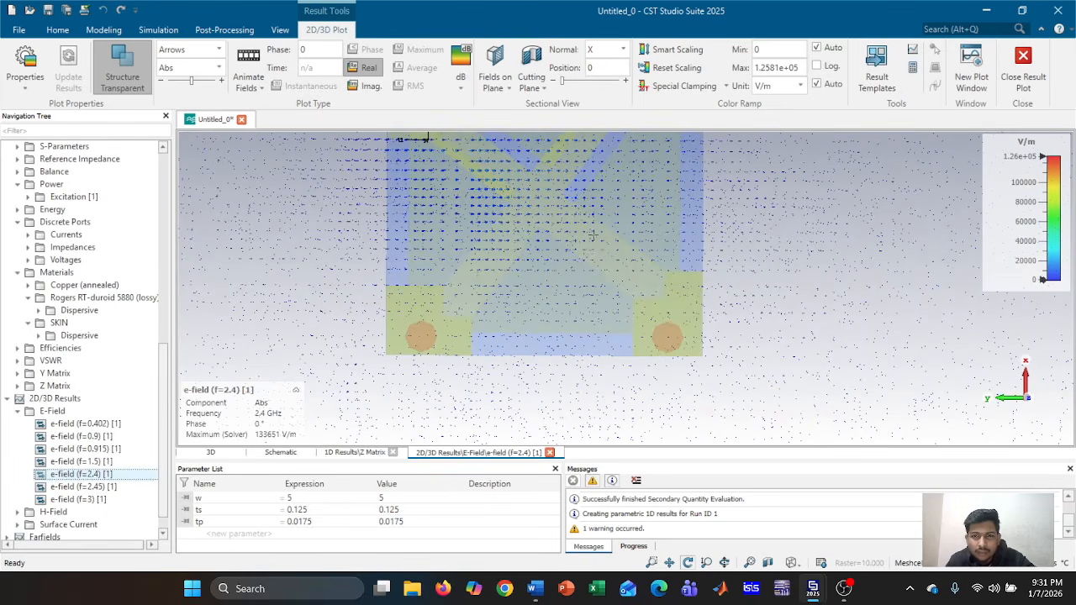
middle_click_drag(601, 267, 611, 296)
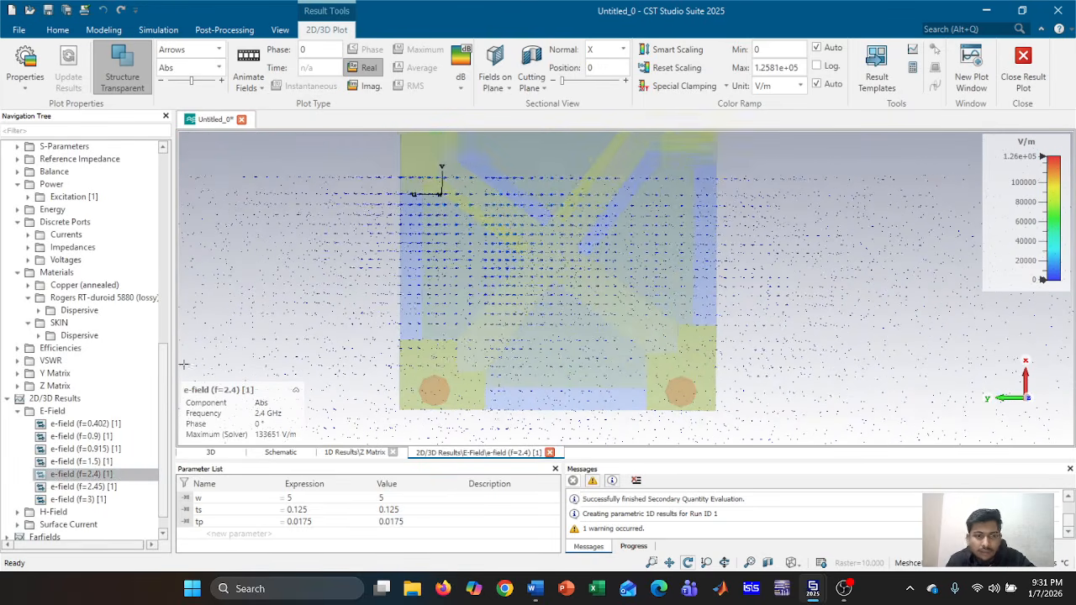
left_click(100, 498)
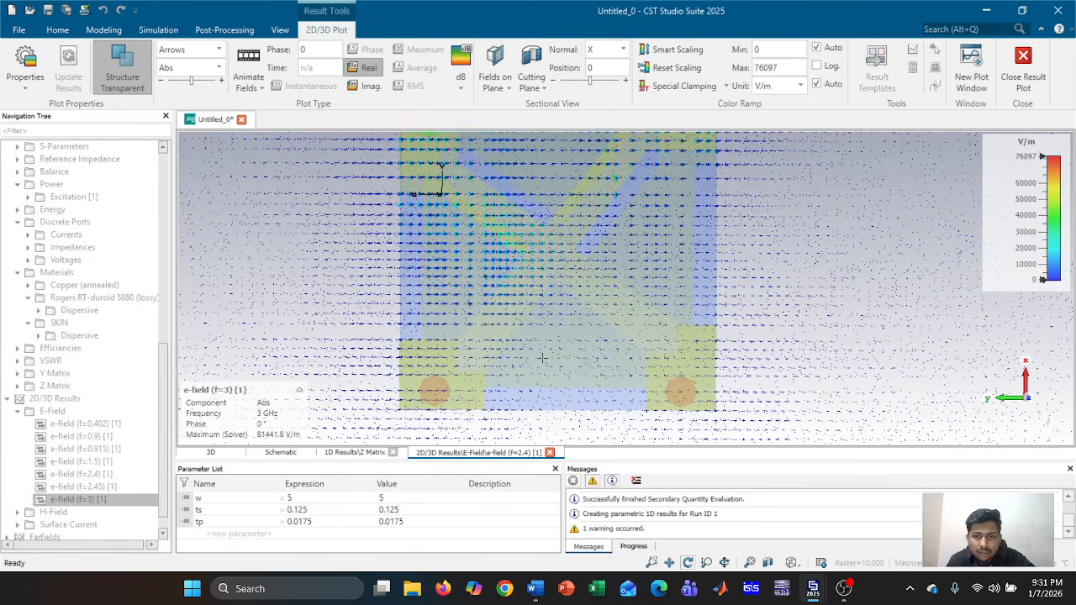
scroll(51, 471, "down", 1)
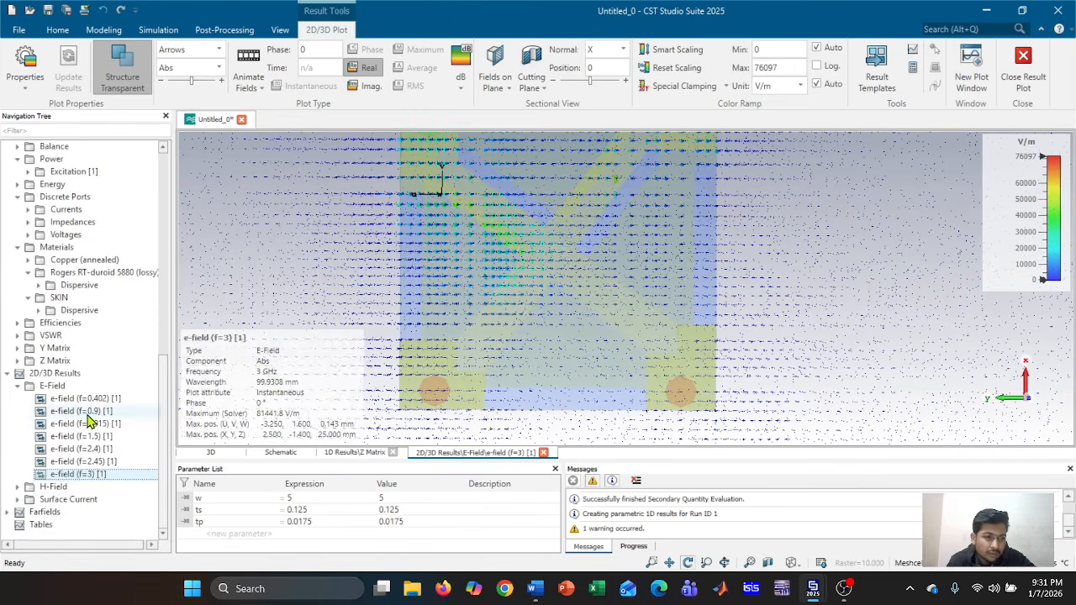
left_click(34, 490)
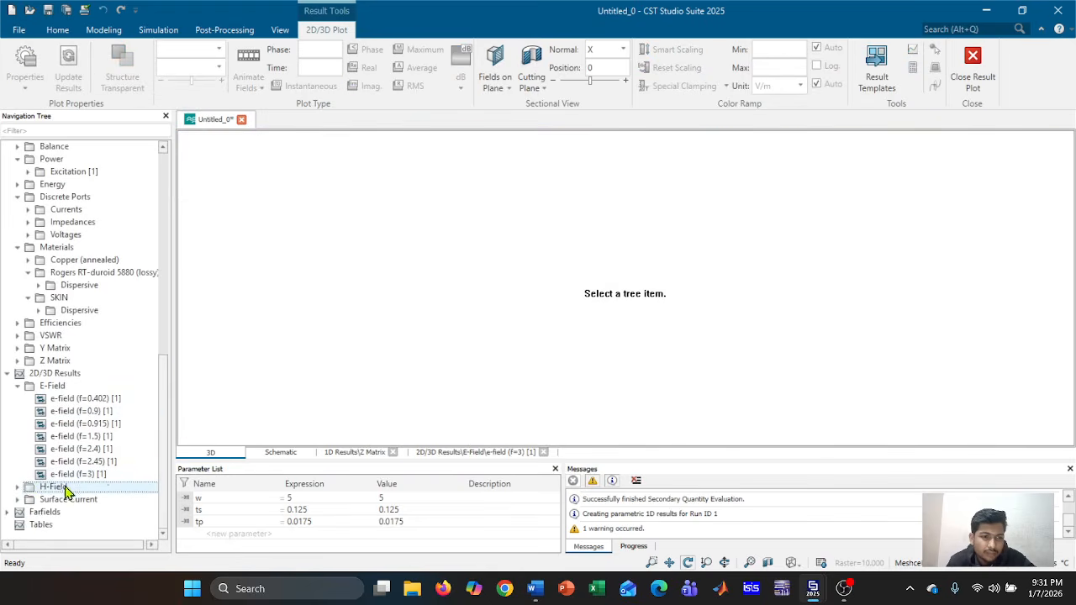
Display the 2.4 GHz magnetic field arrows (peak about 808 A/m) and expand the Surface Current list
left_click(18, 487)
scroll(73, 508, "down", 3)
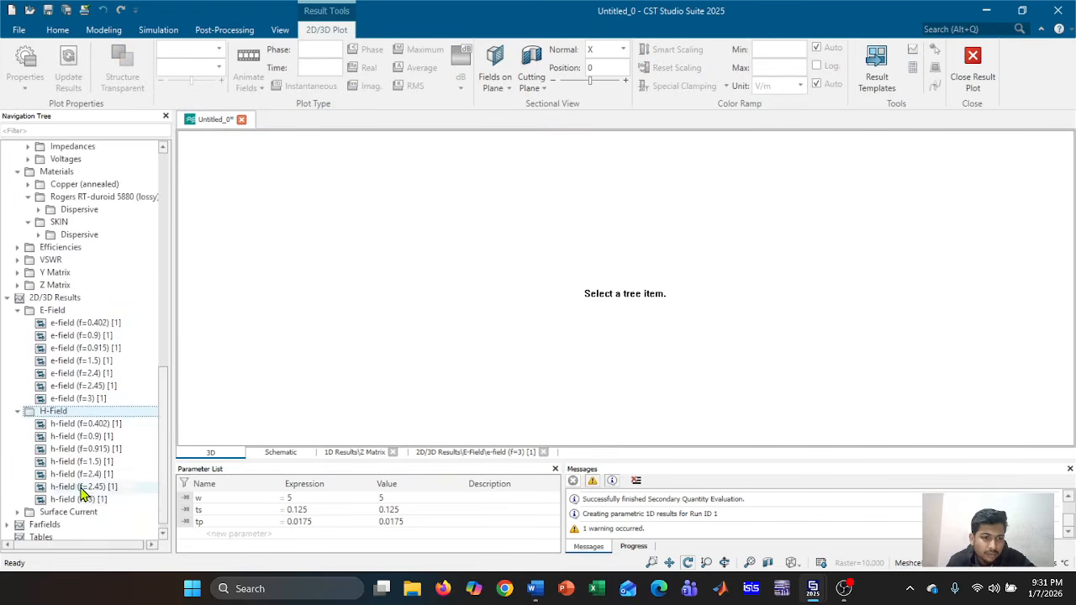
left_click(97, 475)
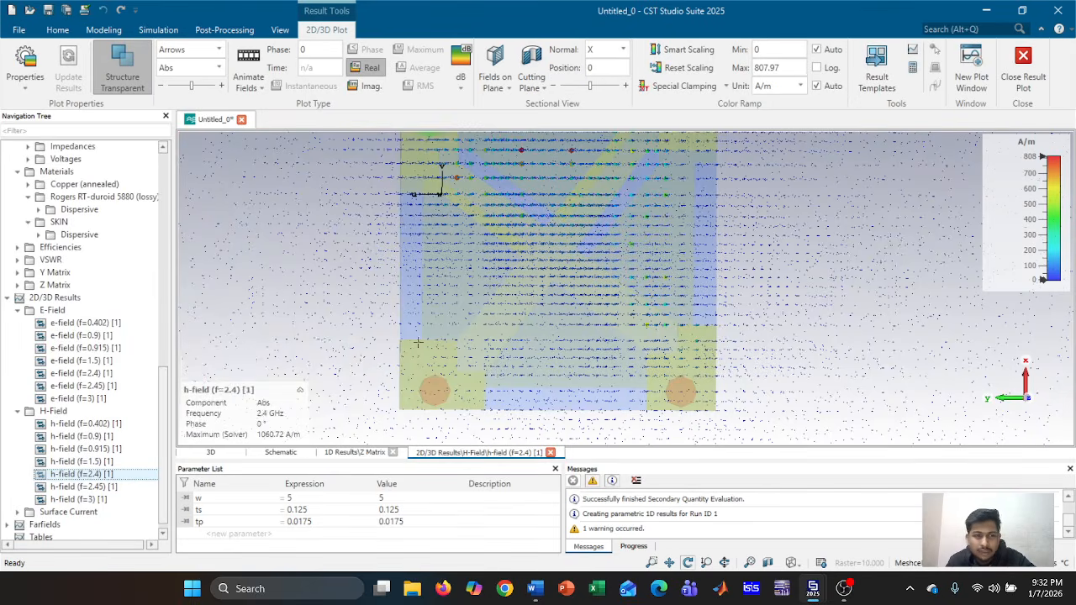
scroll(92, 461, "down", 1)
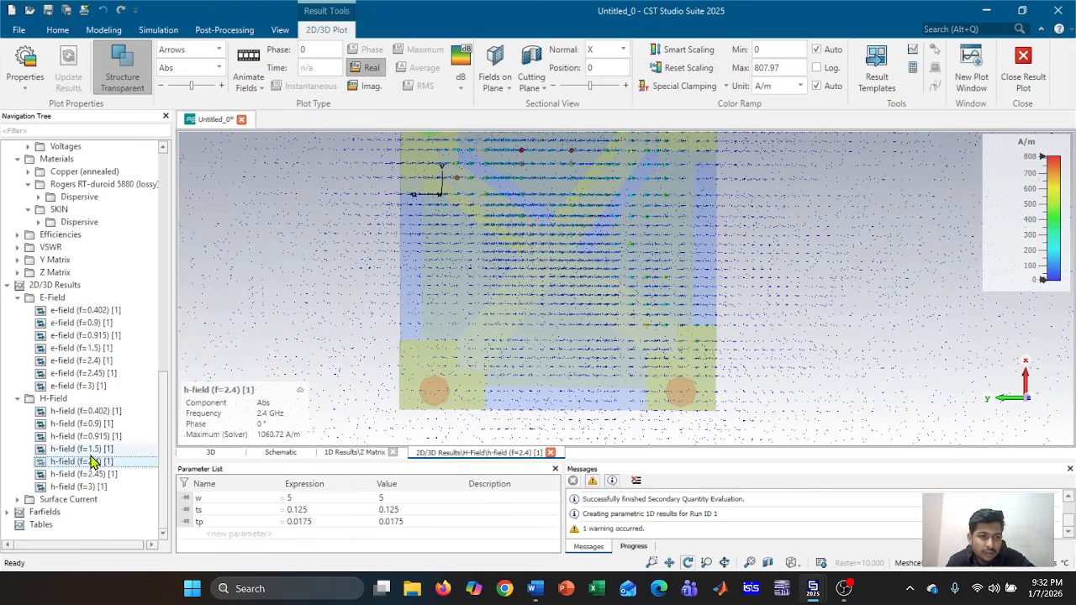
left_click(17, 499)
scroll(55, 510, "down", 1)
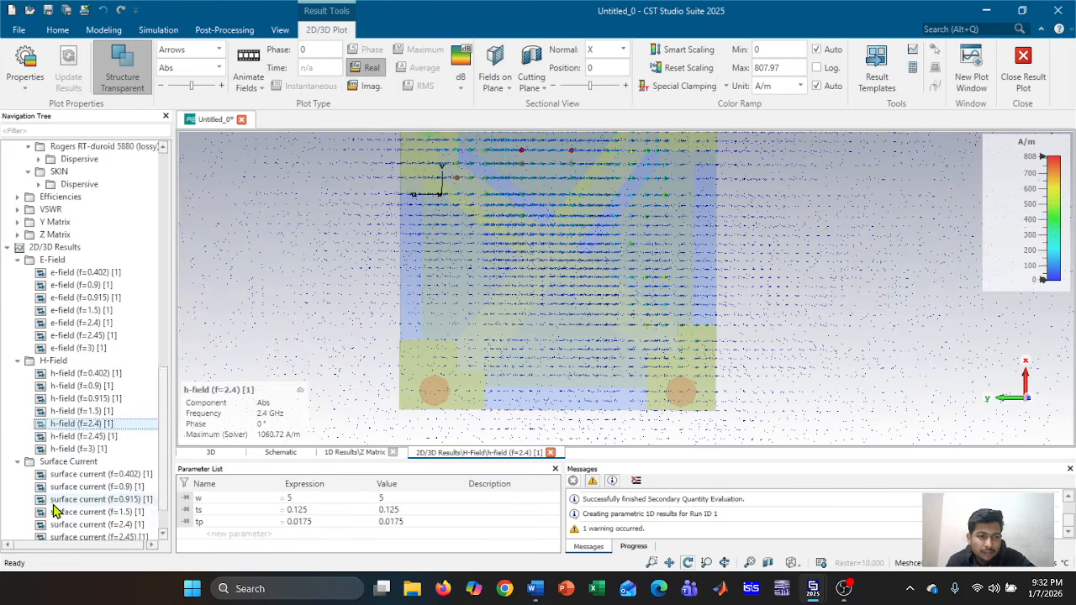
Examine the 2.45 GHz surface current plot, then select the Farfields results group
scroll(55, 510, "down", 3)
left_click(126, 499)
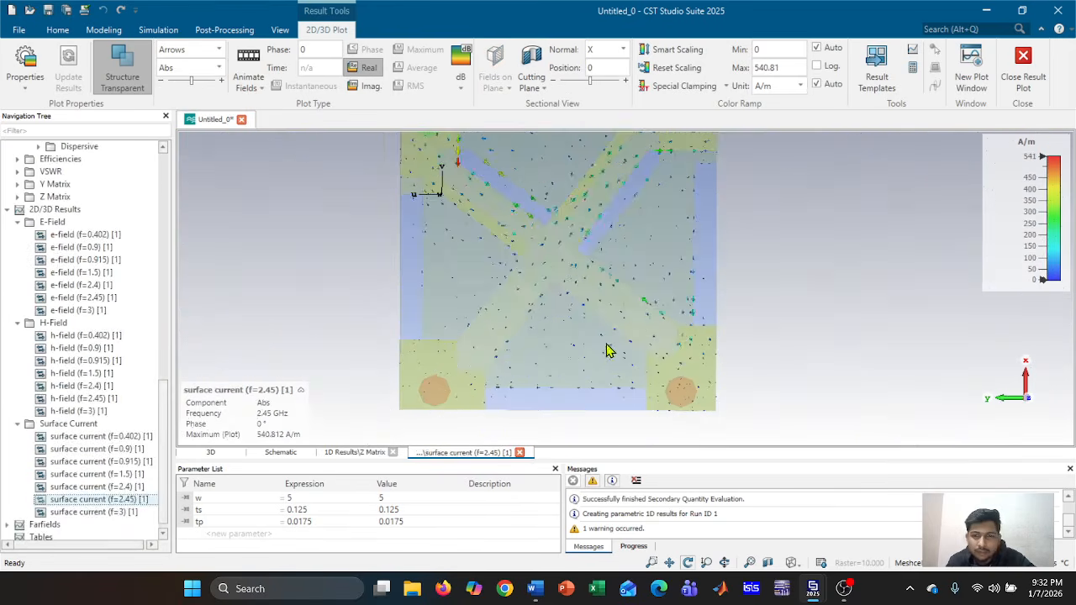
scroll(664, 277, "up", 5)
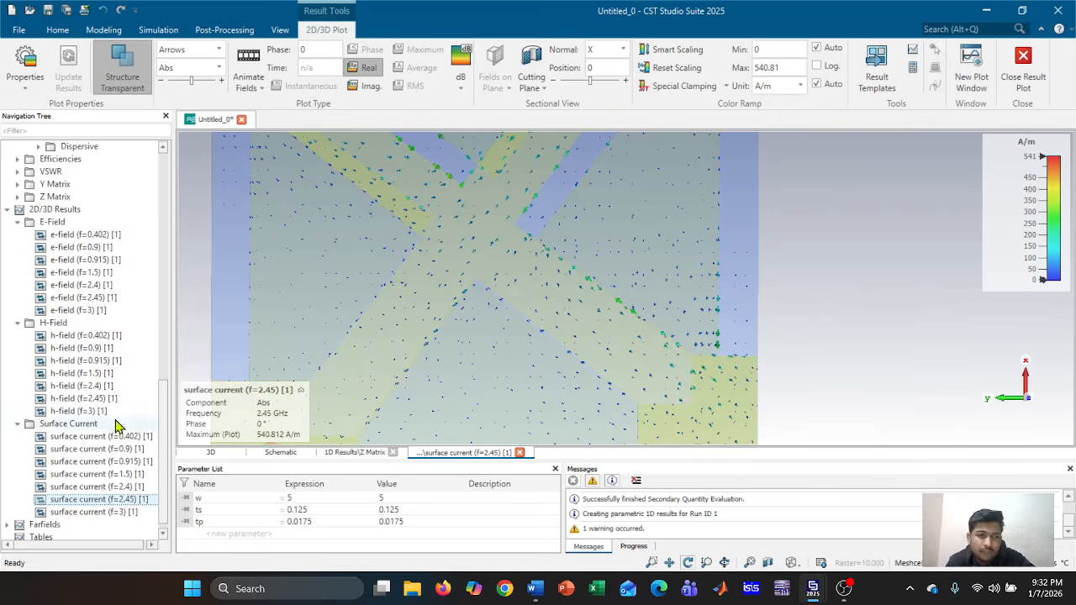
scroll(109, 471, "down", 1)
left_click(56, 513)
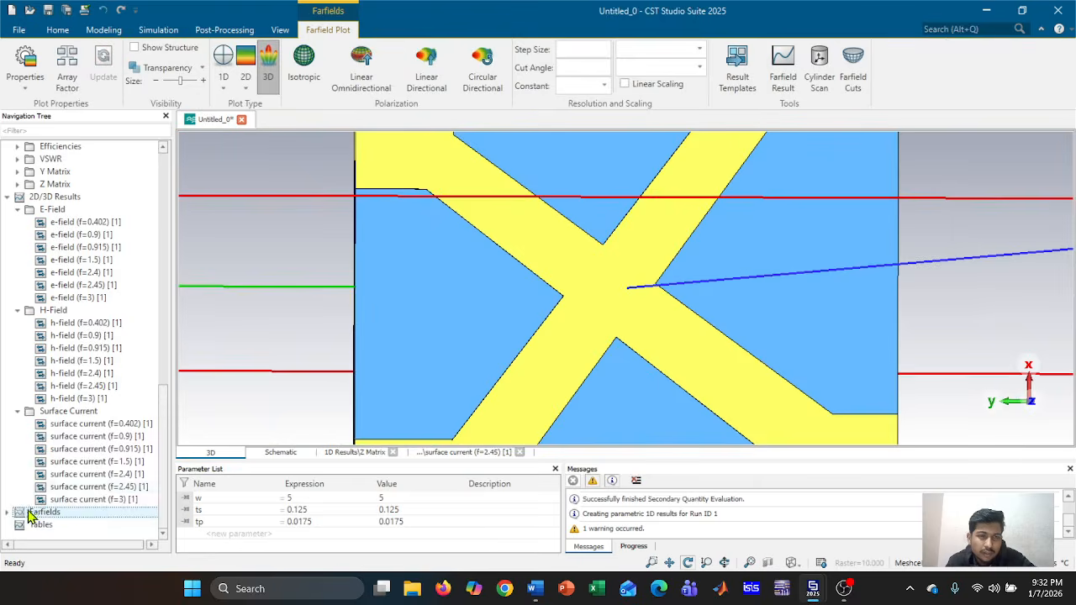
Expand Farfields and rotate the 2.4 GHz 3D farfield pattern around its vertical axis
left_click(8, 512)
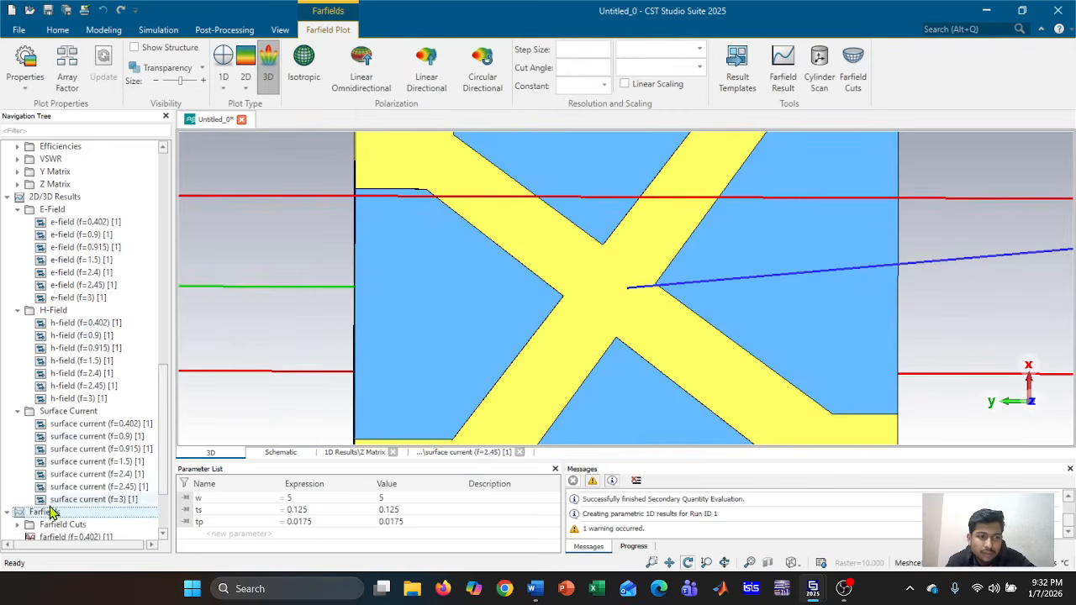
scroll(85, 479, "down", 3)
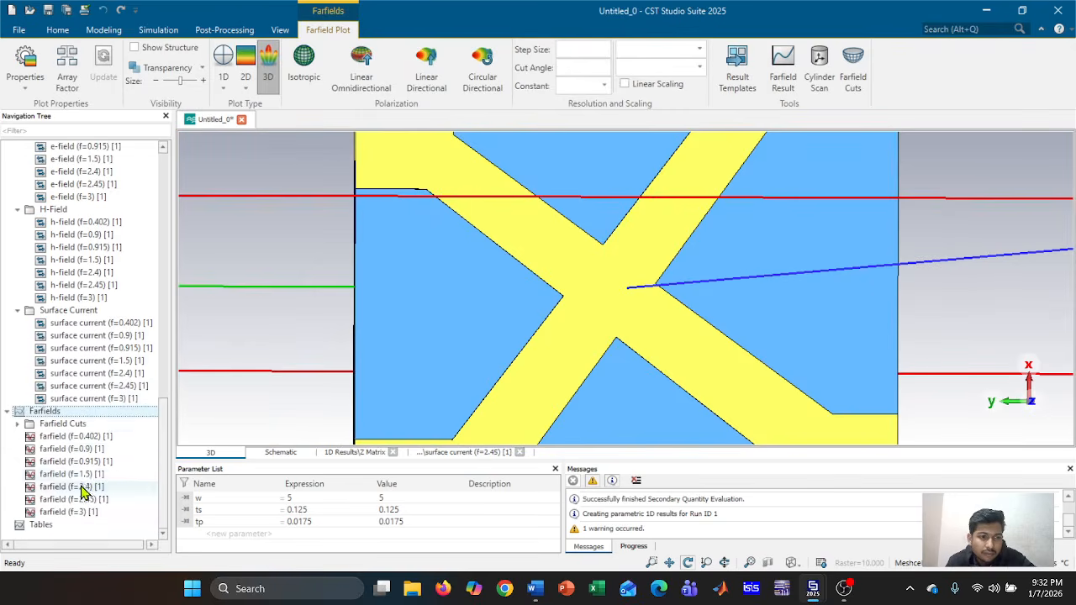
left_click(83, 488)
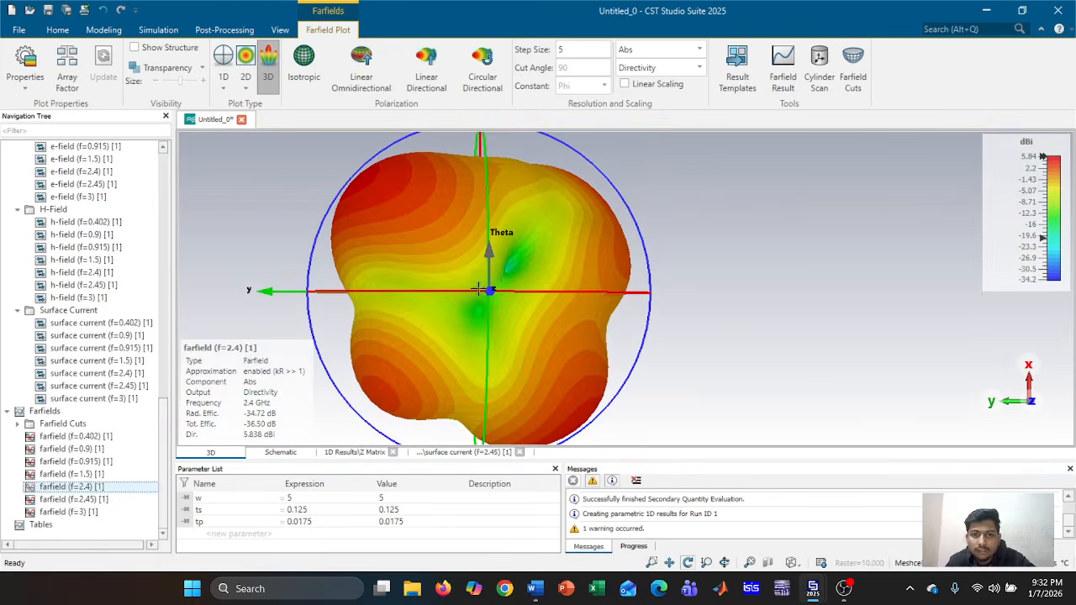
left_click_drag(583, 311, 817, 310)
left_click_drag(596, 330, 795, 328)
middle_click_drag(583, 323, 649, 318)
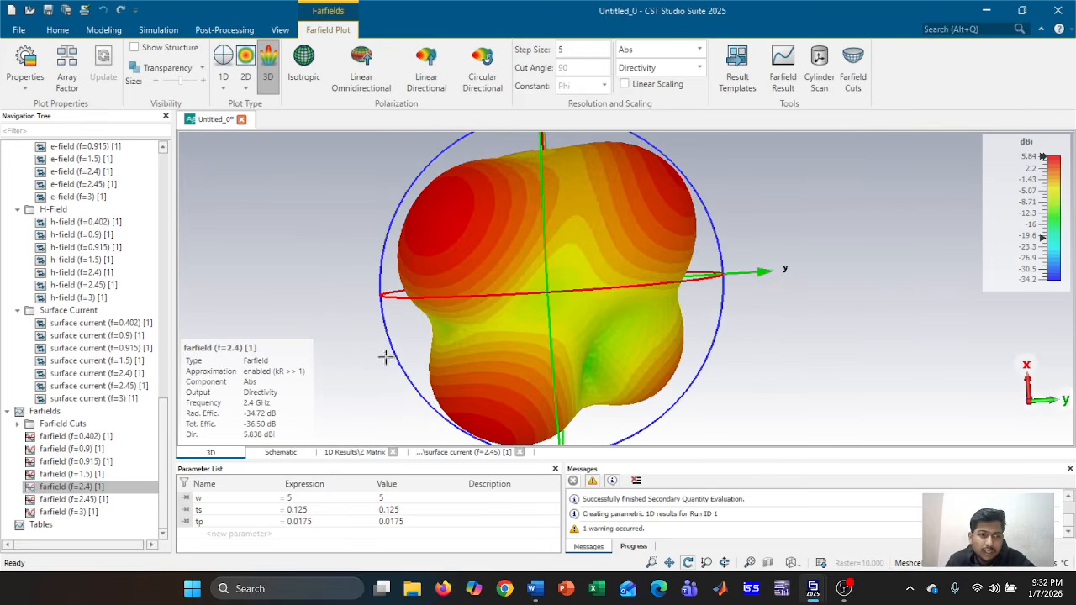
Show and rotate the 3 GHz and 0.402 GHz farfield patterns
left_click(72, 512)
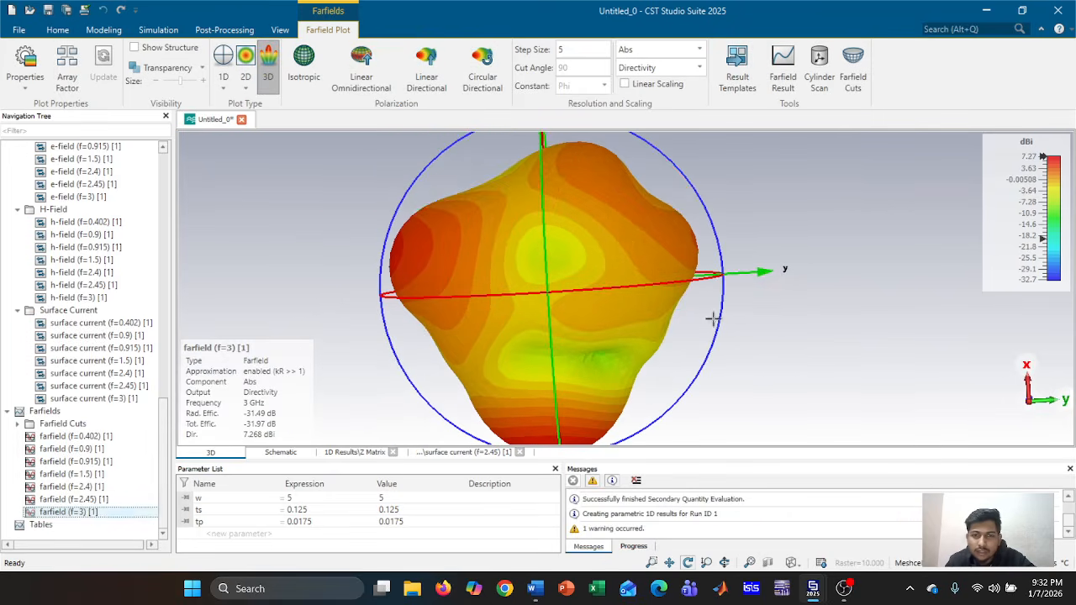
left_click_drag(691, 334, 357, 397)
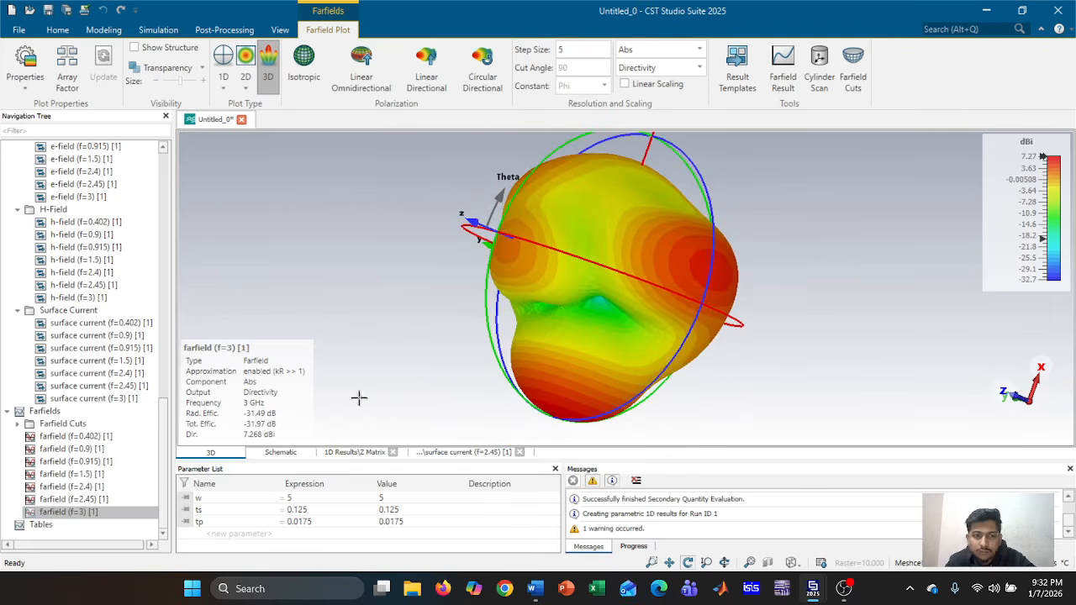
left_click(106, 437)
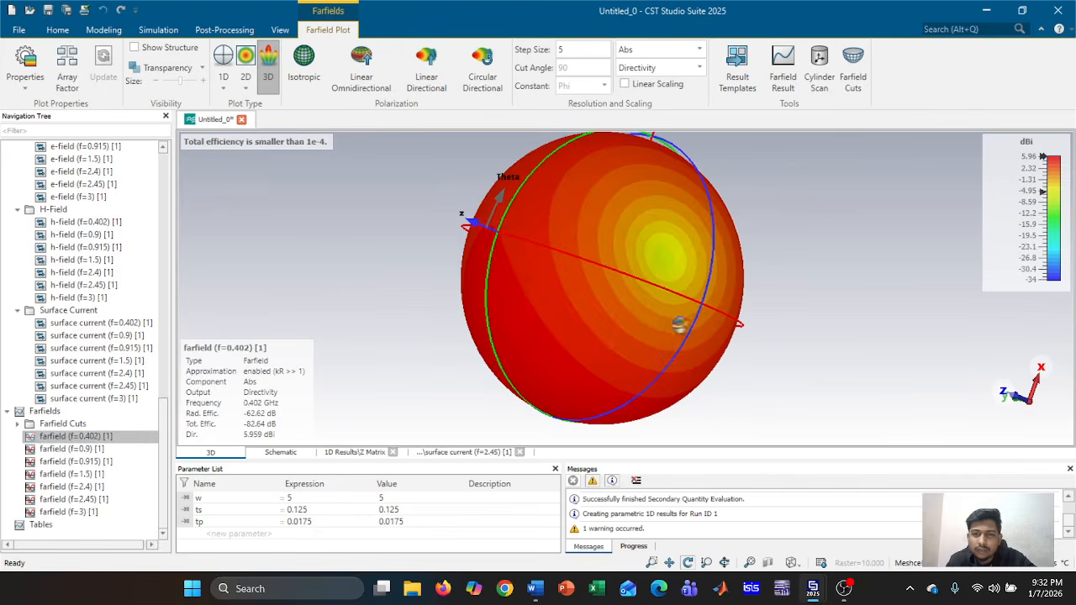
left_click_drag(403, 324, 818, 297)
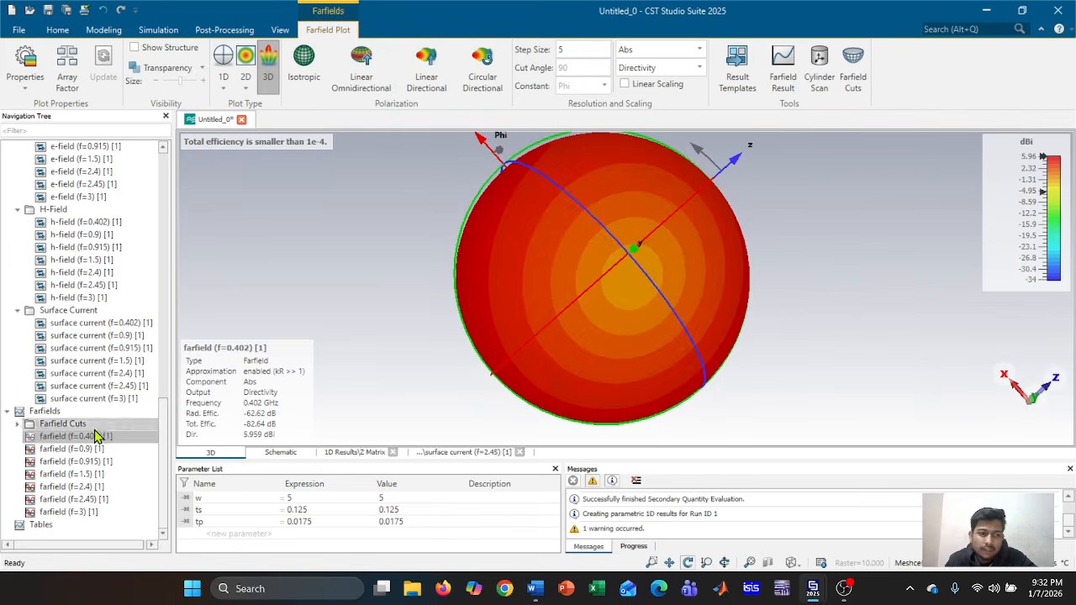
left_click_drag(548, 311, 795, 337)
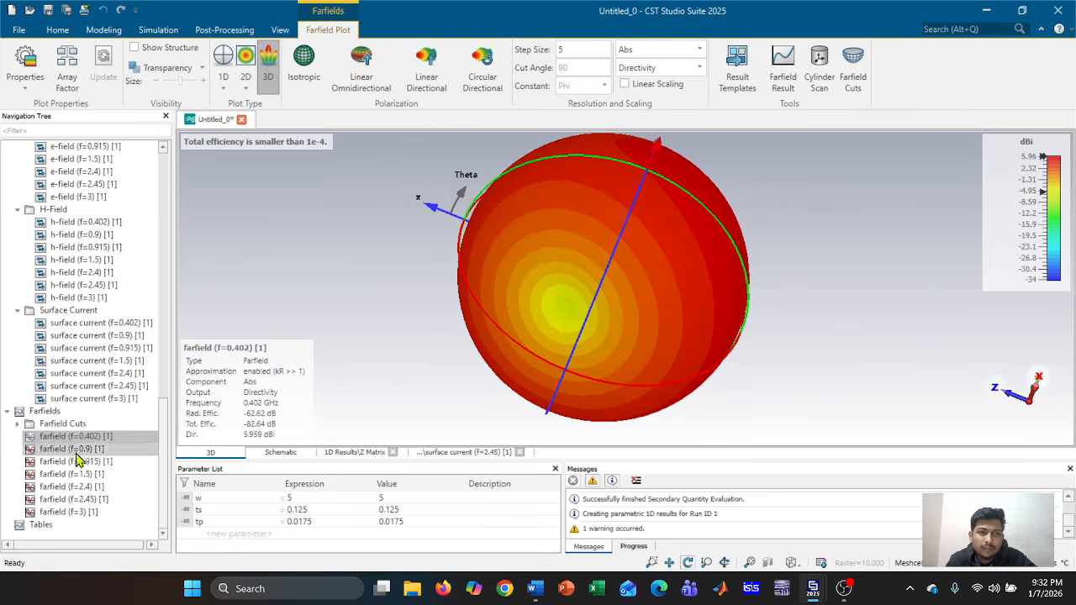
scroll(91, 429, "up", 15)
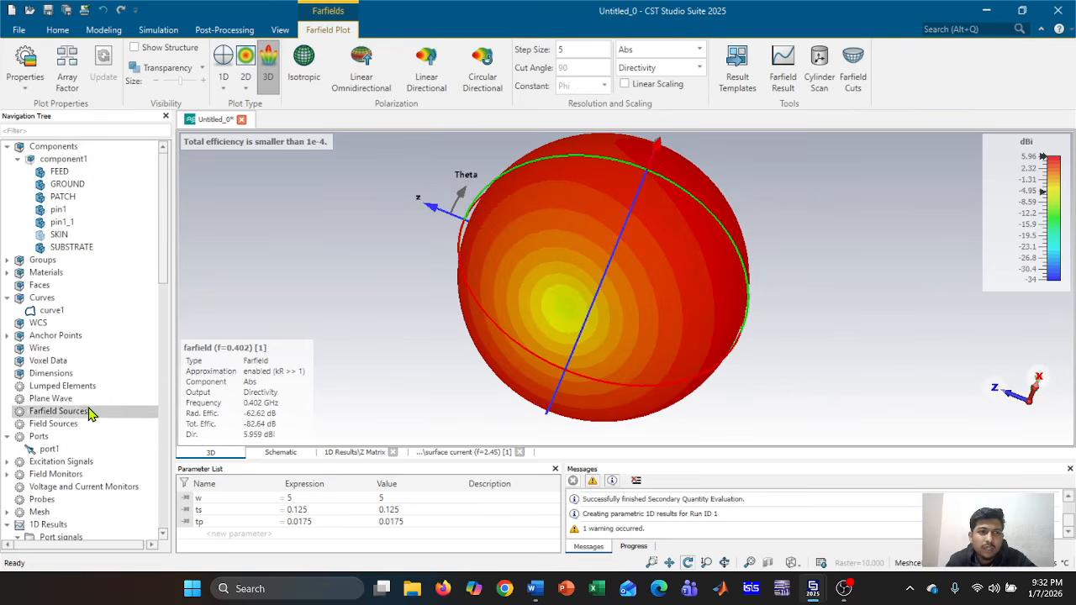
Return to component1, inspect the FEED part's material, and bring OBS Studio to the front
left_click(64, 159)
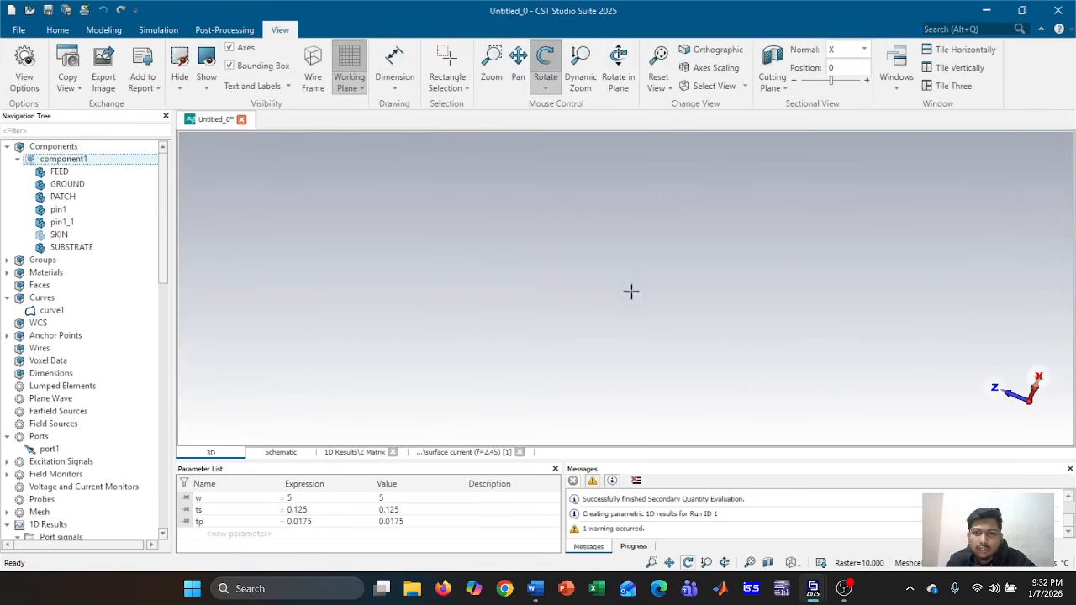
left_click(73, 174)
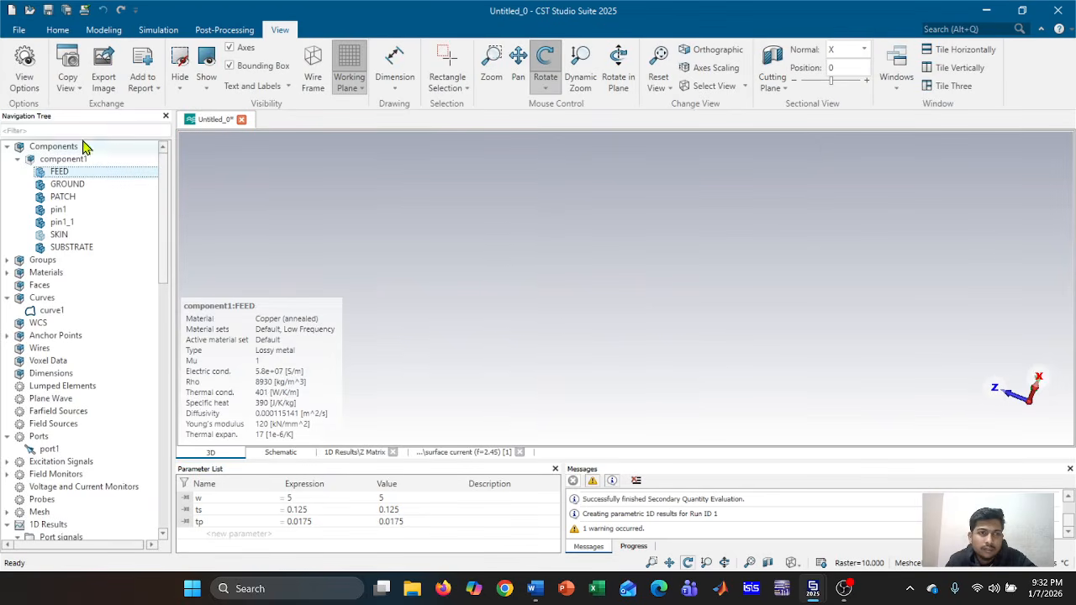
left_click(844, 589)
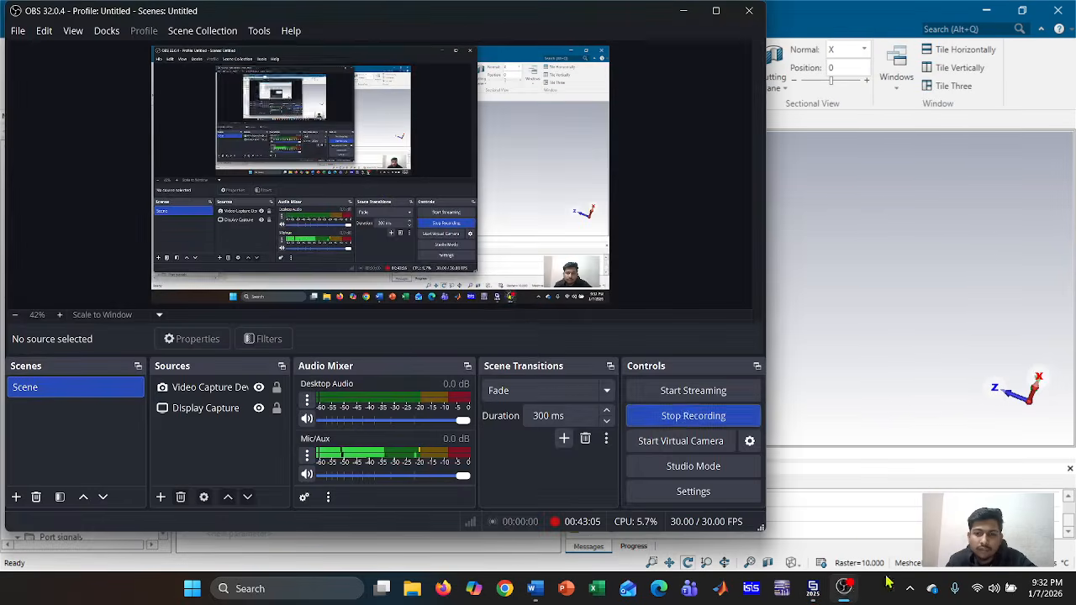